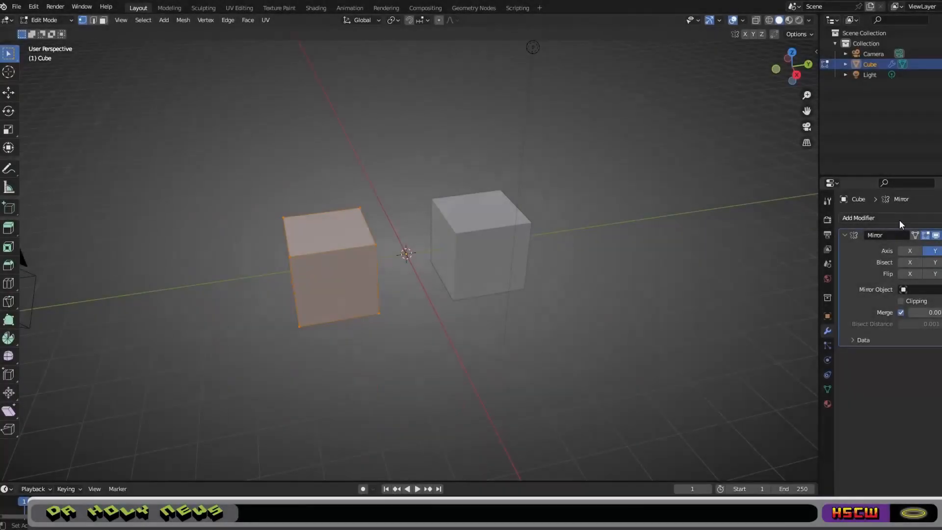
Add a Subdivision modifier at level 2 to the cube and apply it, keeping the Mirror modifier
key("ctrl+1")
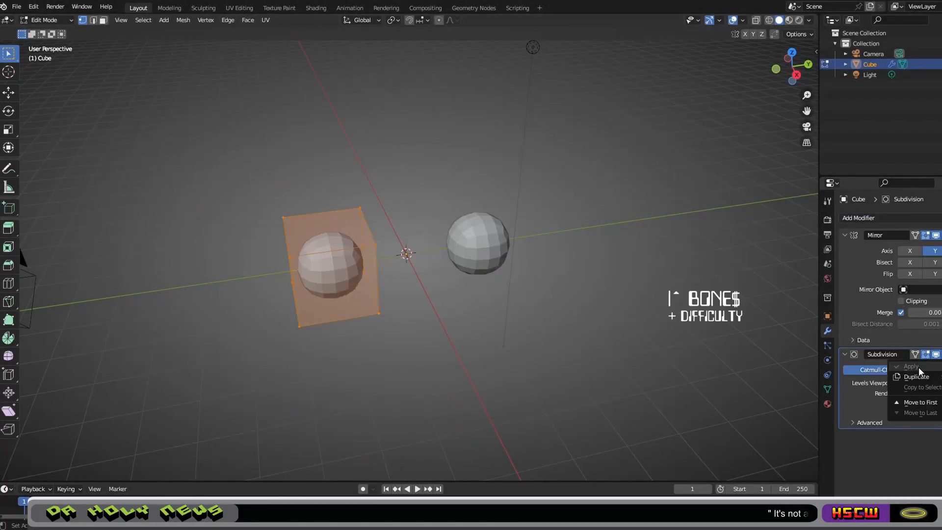
key("ctrl+2")
key("Tab")
key("Tab")
Delete the block of faces on the side of the subdivided sphere that faces its mirrored copy
scroll(357, 287, "down", 1)
middle_click_drag(382, 289, 305, 237)
scroll(304, 237, "up", 5)
key("3")
left_click(247, 184)
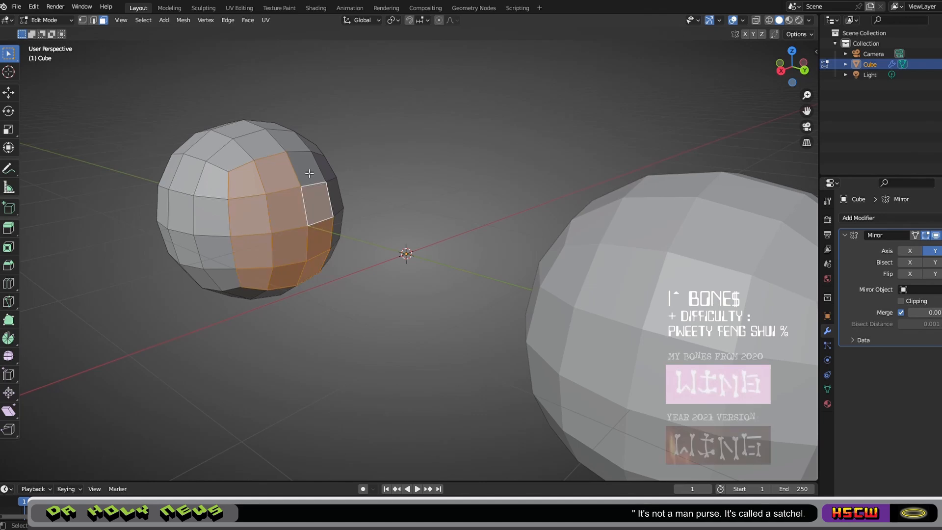
middle_click_drag(309, 173, 206, 179)
left_click(556, 211, "ctrl")
left_click(553, 267, "ctrl")
middle_click_drag(559, 255, 671, 222)
key("x")
left_click(648, 243)
Move the whole opened sphere along Y toward the mirror plane
middle_click_drag(397, 311, 481, 365)
middle_click_drag(333, 240, 327, 299)
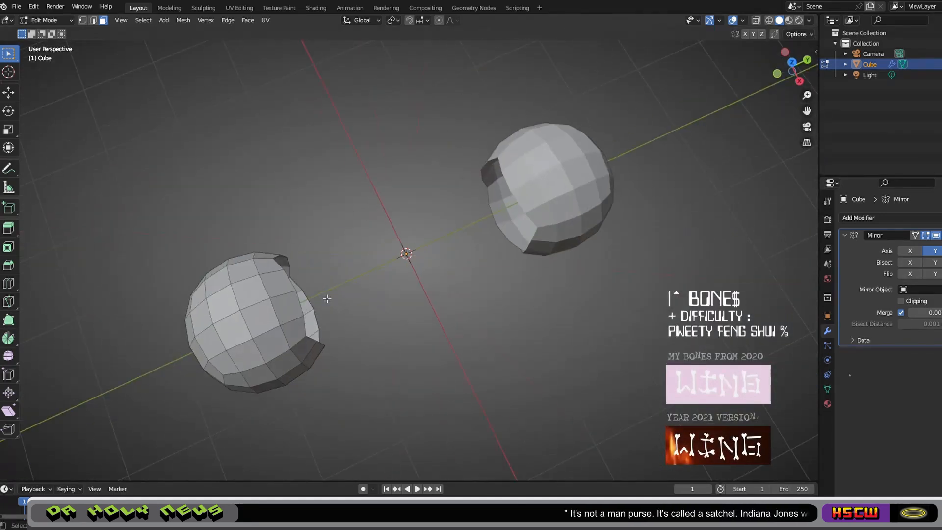
key("KP_7")
key("a")
key("g")
key("y")
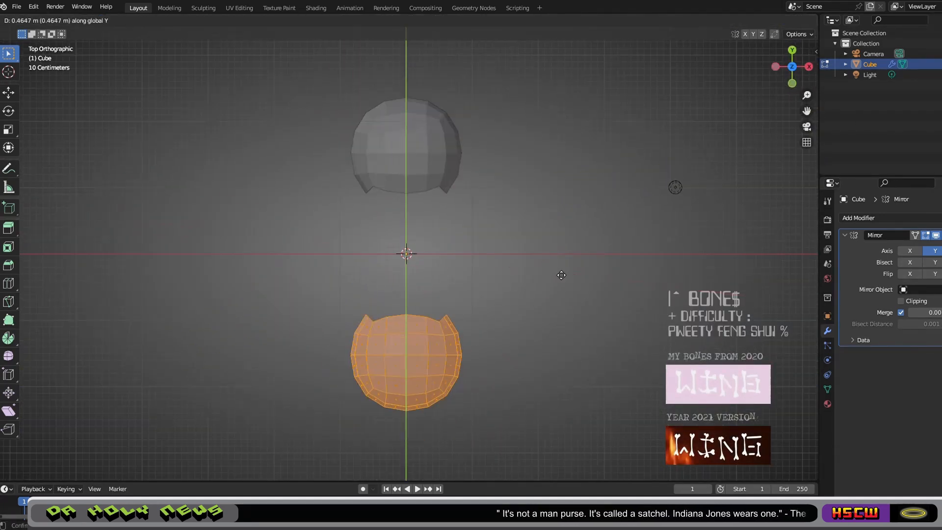
middle_click_drag(518, 461, 393, 345)
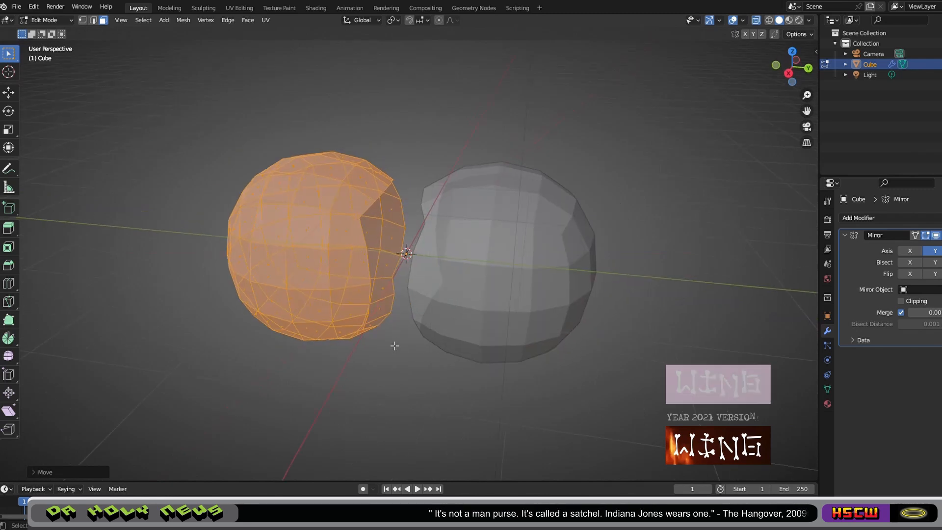
Flatten the sphere's open rim along Y and rotate the whole half in the top view
scroll(362, 302, "up", 3)
key("alt+a")
middle_click_drag(327, 259, 333, 277)
key("2")
middle_click_drag(510, 219, 454, 353)
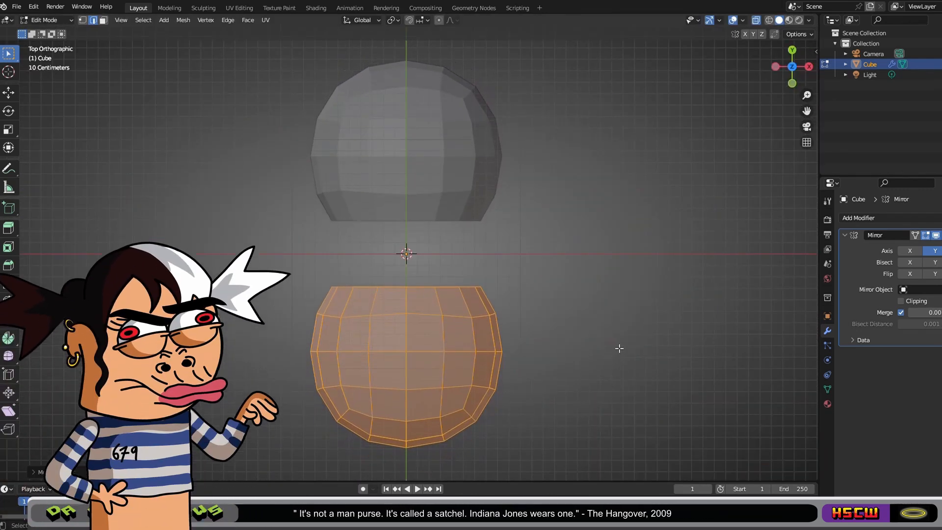
left_click(570, 326)
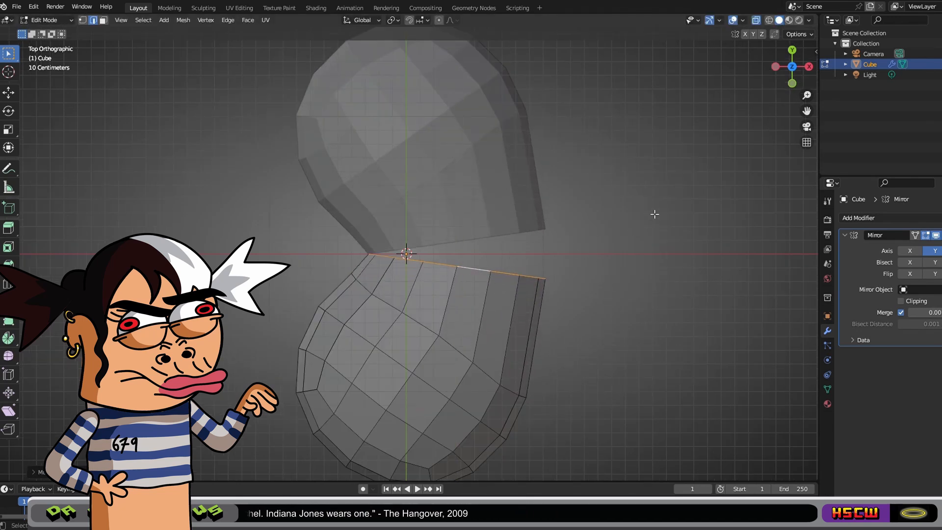
Rotate the open rim parallel to the X axis and move it along Y to meet the mirrored half
key("r")
left_click(656, 196)
key("g")
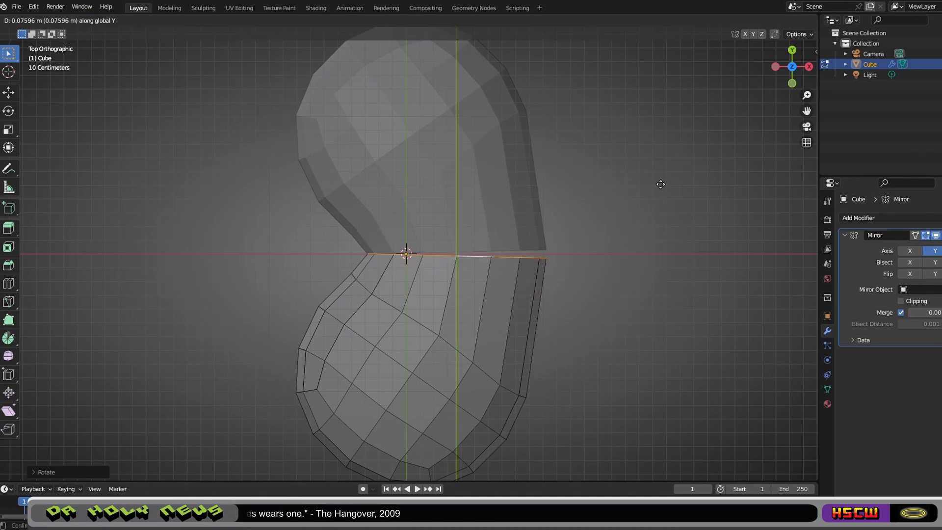
left_click(649, 226)
Undo the last loop cut and redo it around the neck between the rounded lobe and the mirror seam
scroll(729, 173, "down", 3)
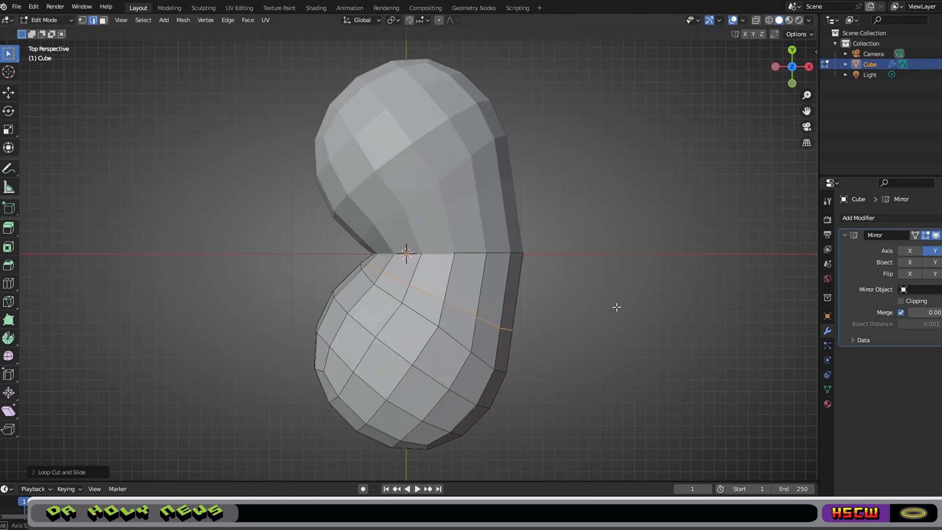
middle_click_drag(616, 307, 539, 289)
key("ctrl+z")
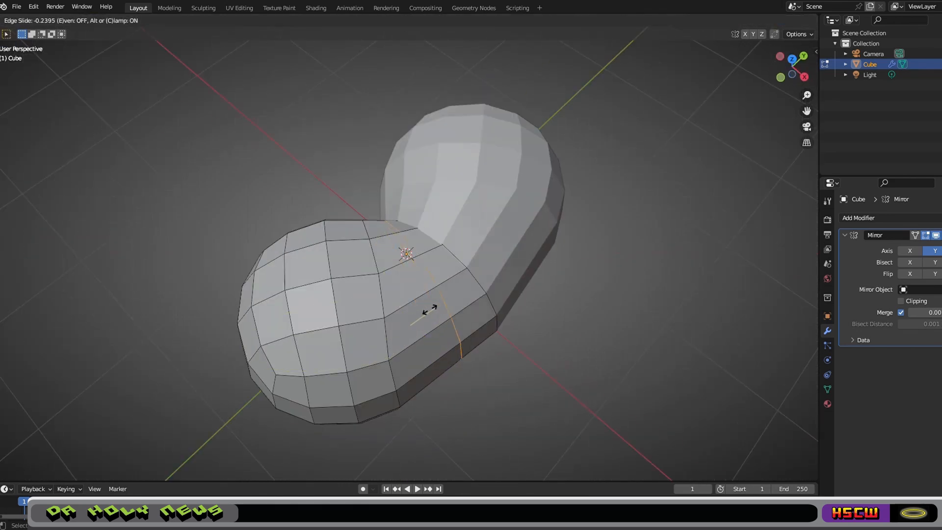
left_click(792, 59)
scroll(676, 252, "down", 2)
middle_click_drag(677, 252, 590, 128)
scroll(591, 128, "up", 3)
key("ctrl+z")
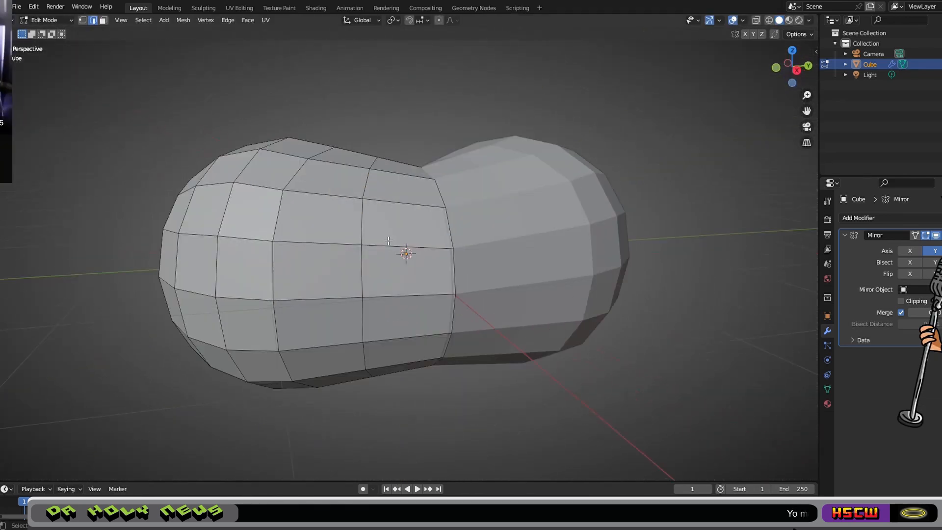
left_click(796, 70)
Delete the four stacked faces beside the mirror seam to open a hole in the front of the joint
key("3")
left_click(374, 201)
left_click(374, 235, "shift")
left_click(377, 272, "shift")
left_click(379, 304, "shift")
scroll(379, 289, "down", 2)
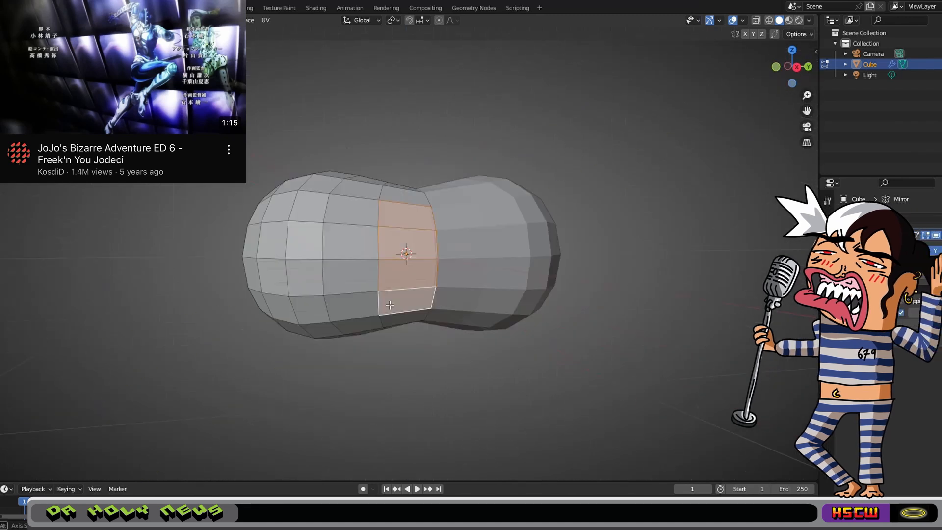
key("x")
middle_click_drag(379, 279, 338, 295)
left_click(374, 282)
Round the hole's edge loop with LoopTools Relax, using cubic interpolation and 25 iterations
key("2")
left_click(316, 289, "alt")
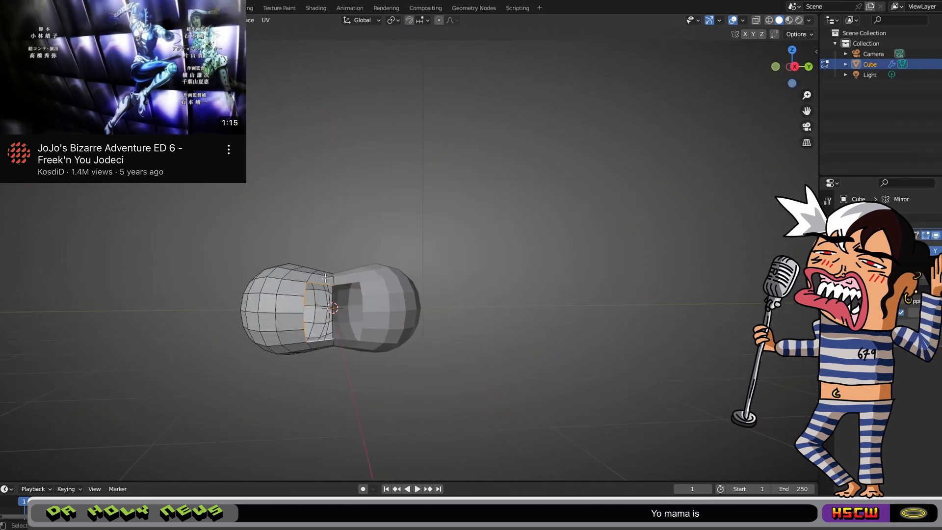
right_click(317, 289)
mouse_move(327, 148)
left_click(363, 157)
key("ctrl+z")
right_click(316, 289)
left_click(364, 210)
middle_click_drag(367, 216, 456, 173, "shift")
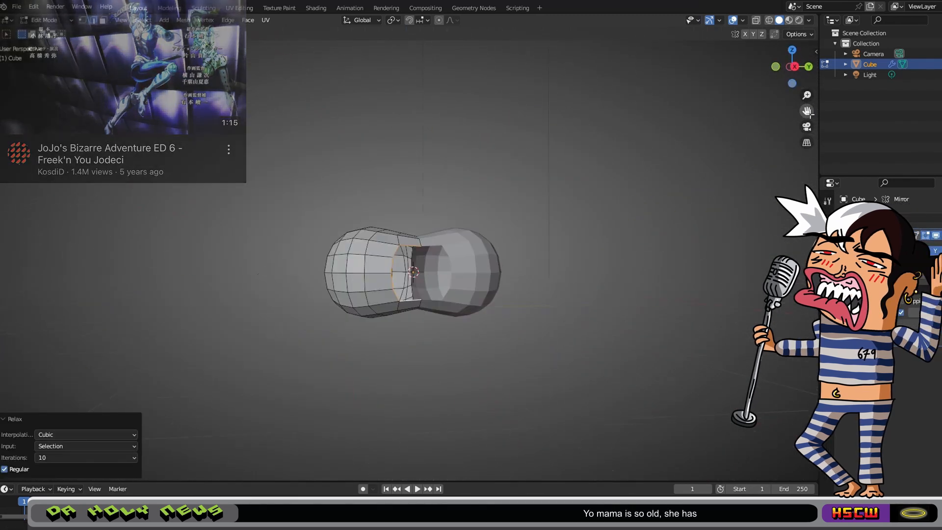
scroll(456, 245, "up", 4)
middle_click_drag(456, 245, 399, 245)
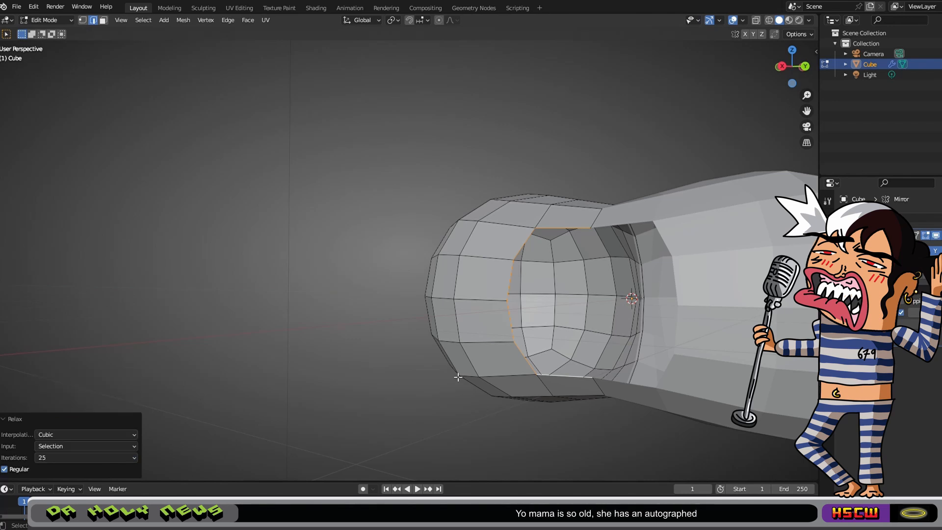
middle_click_drag(458, 377, 525, 400)
scroll(520, 356, "down", 2)
scroll(525, 400, "up", 2)
Apply the Mirror modifier to the joined lobes and return to Edit Mode
key("Tab")
left_click(938, 235)
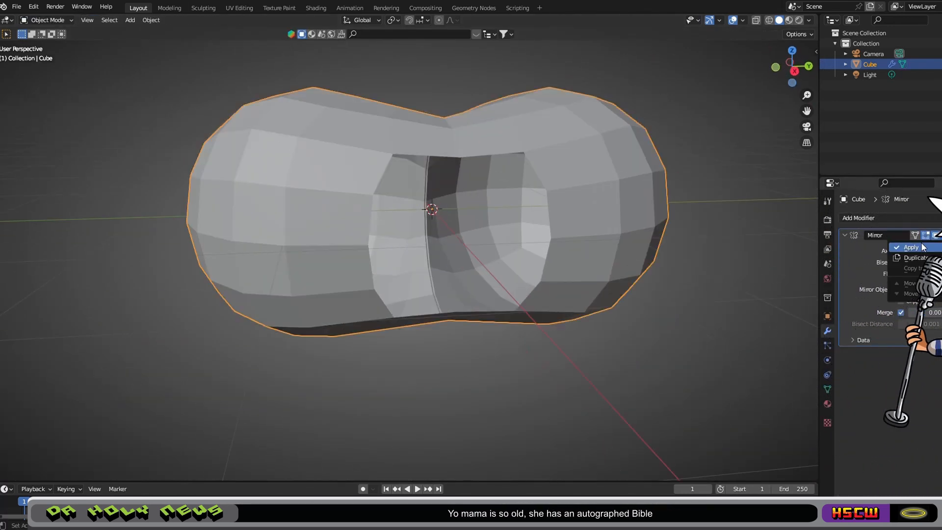
left_click(921, 246)
left_click(47, 21)
left_click(45, 43)
Relax the full border loop of the hole with cubic interpolation and 3 iterations
middle_click_drag(540, 220, 488, 211)
scroll(488, 211, "up", 2)
left_click(554, 220, "alt")
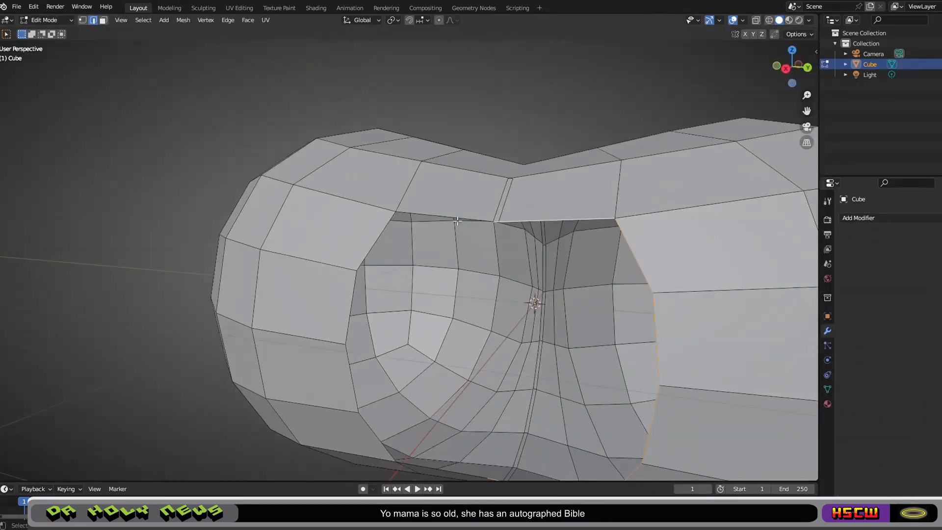
scroll(457, 221, "down", 4)
right_click(344, 145)
mouse_move(343, 145)
left_click(461, 216)
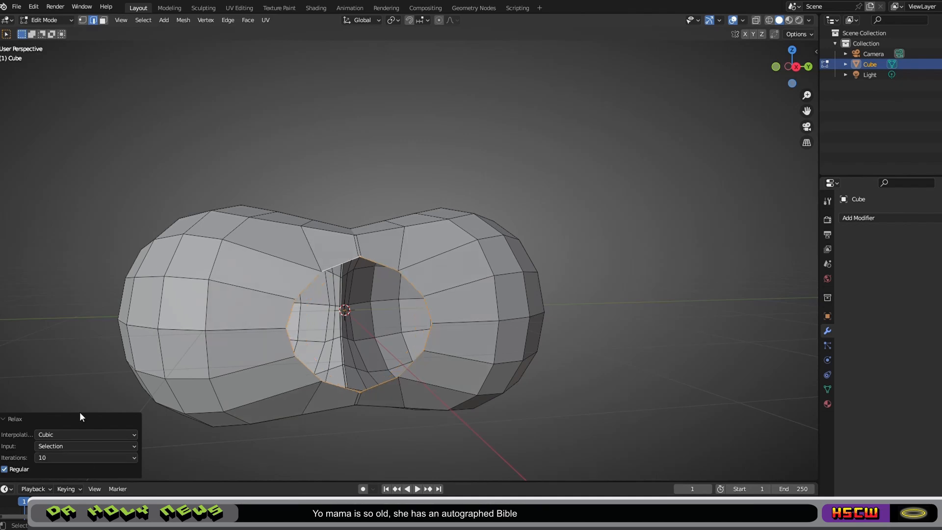
scroll(399, 392, "up", 2)
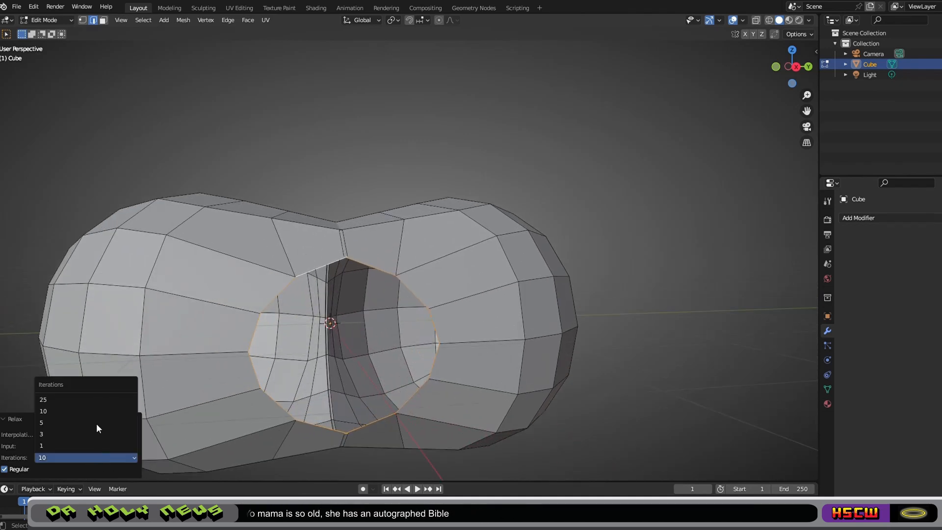
left_click(90, 434)
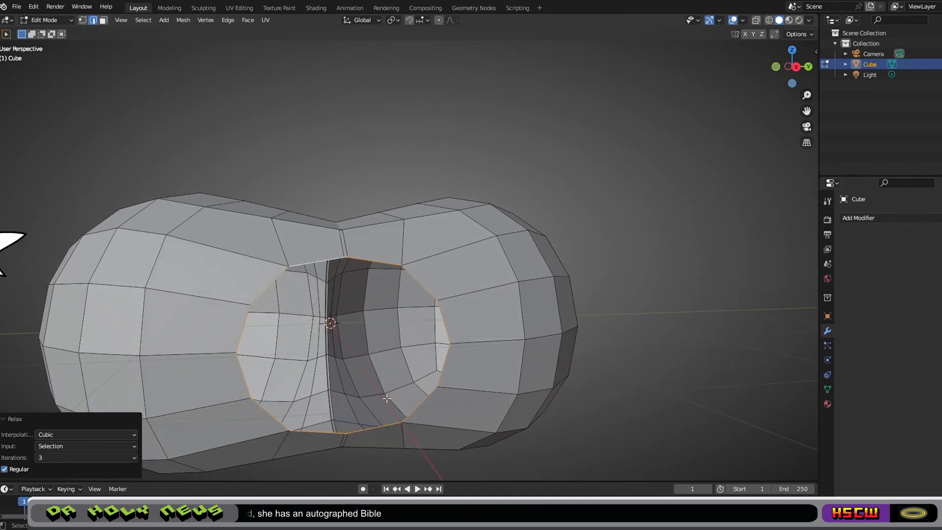
Try to move the hole's border loop along the X axis in the top view
scroll(387, 398, "down", 4)
middle_click_drag(387, 398, 479, 397)
scroll(471, 397, "down", 4)
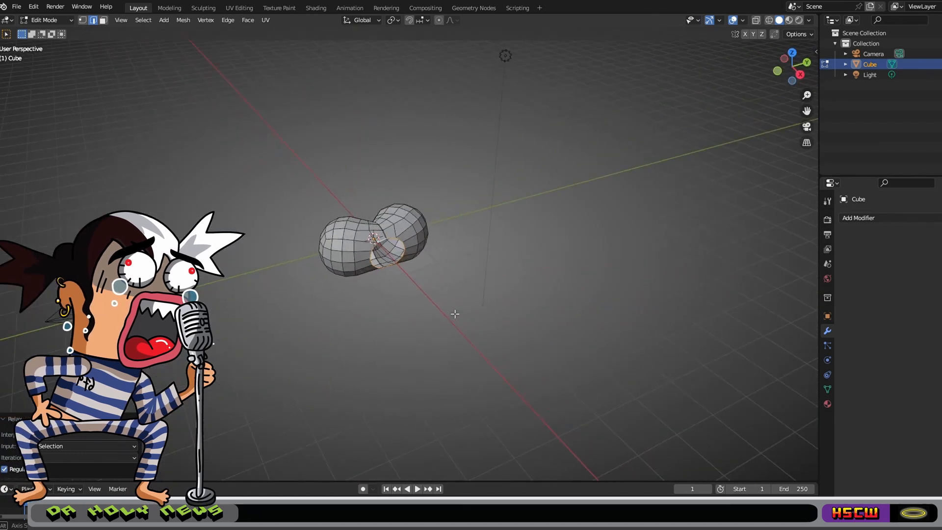
middle_click_drag(507, 346, 773, 235)
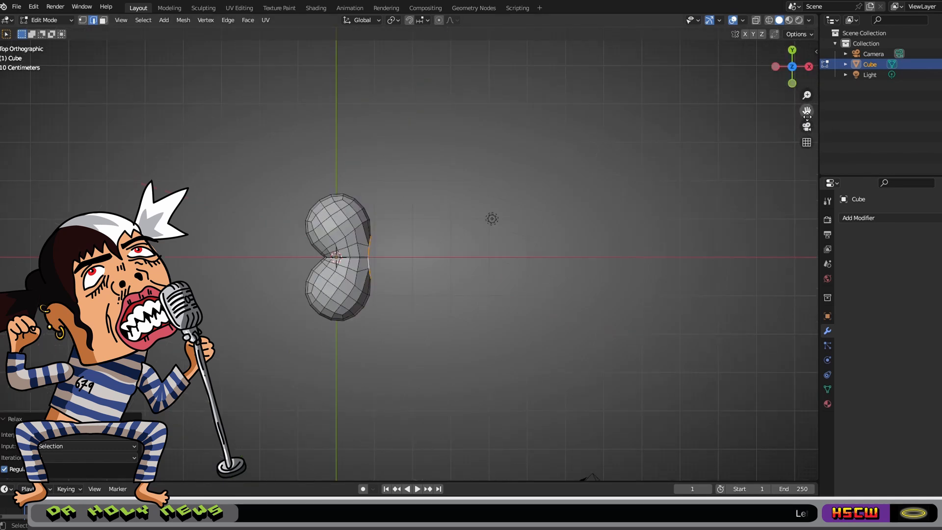
scroll(513, 320, "up", 4)
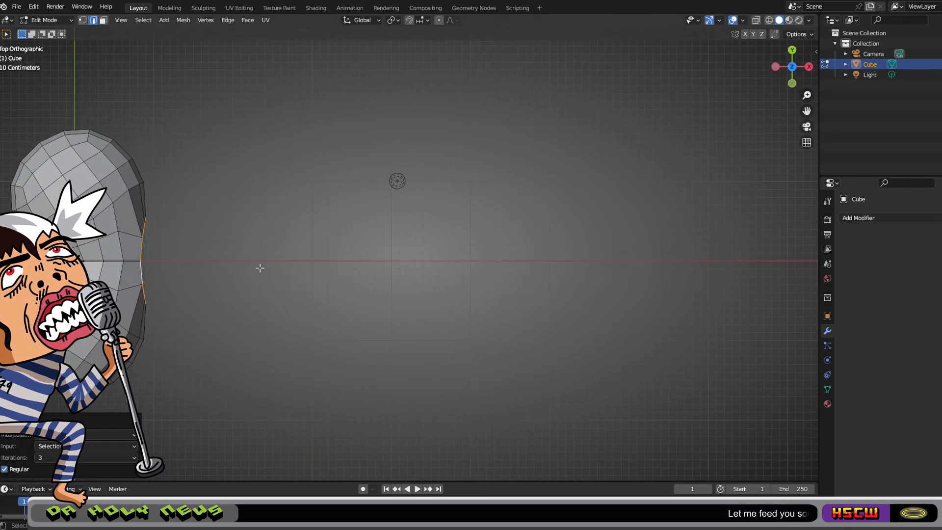
key("g")
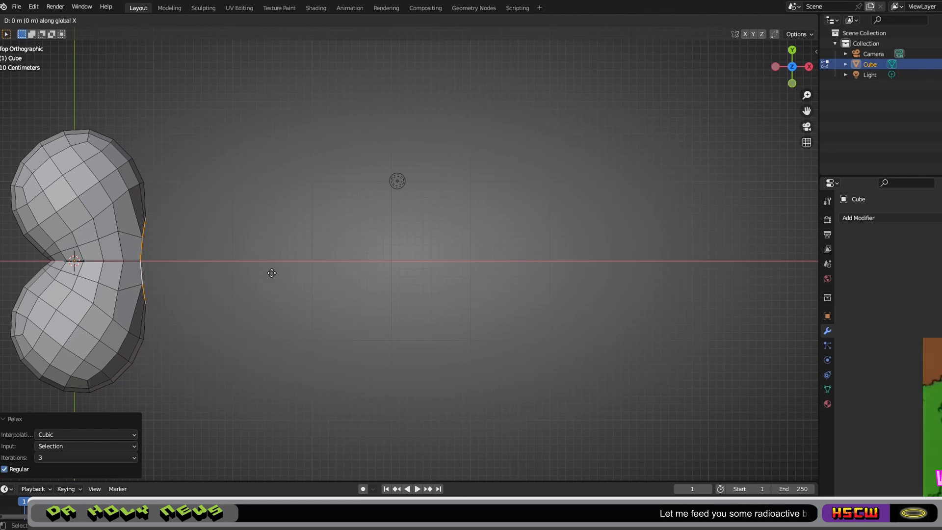
left_click(665, 298)
Add a Mirror modifier on the X axis and move the whole bone end along negative X, away from the mirror plane
middle_click_drag(664, 294, 485, 216)
scroll(486, 216, "up", 4)
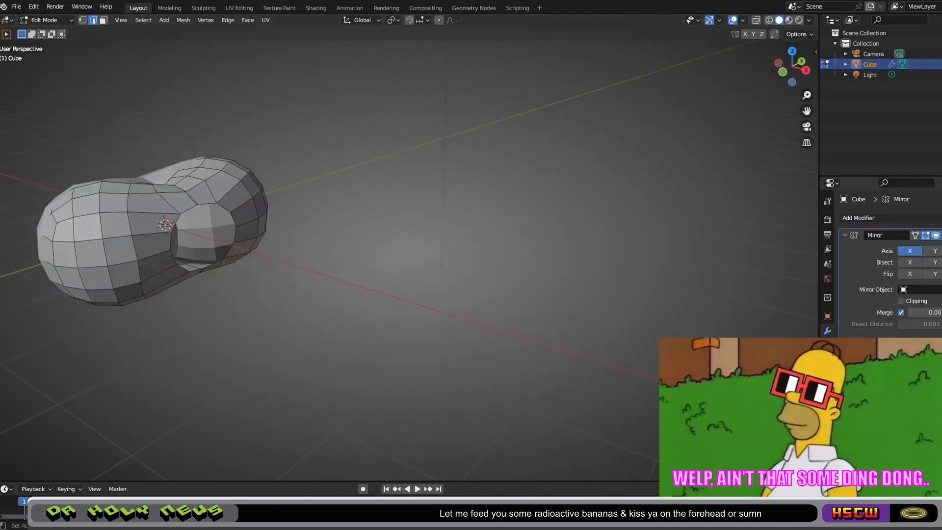
middle_click_drag(409, 260, 451, 287)
scroll(409, 260, "down", 3)
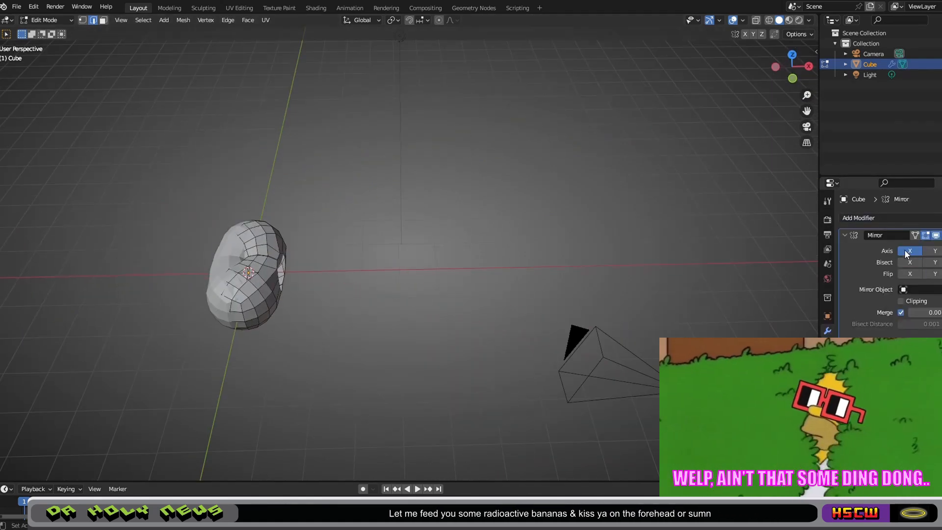
scroll(711, 330, "down", 2)
left_click(792, 54)
middle_click_drag(602, 277, 605, 224, "shift")
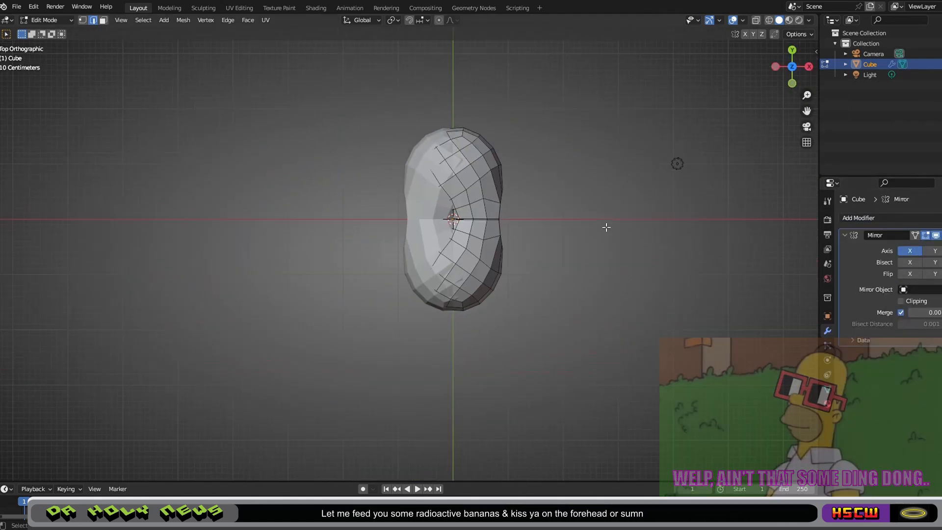
key("a")
key("g")
key("x")
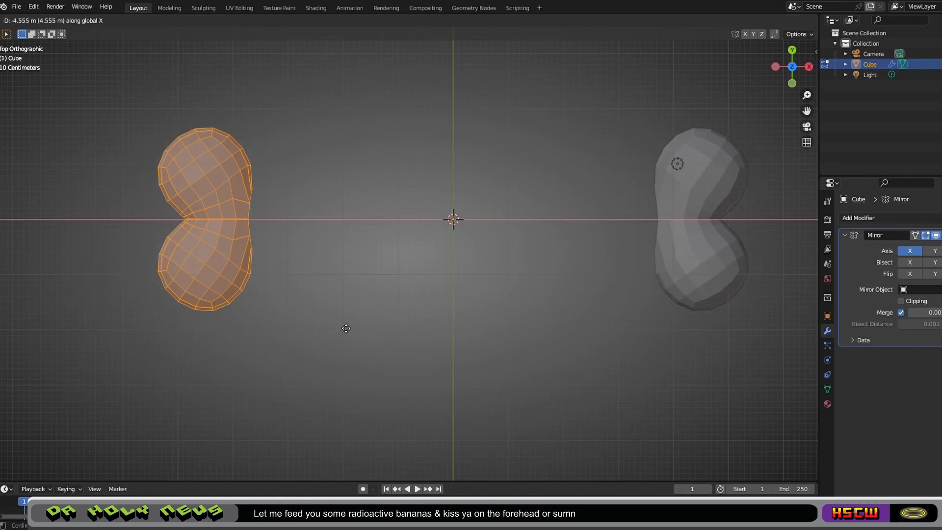
left_click(378, 280)
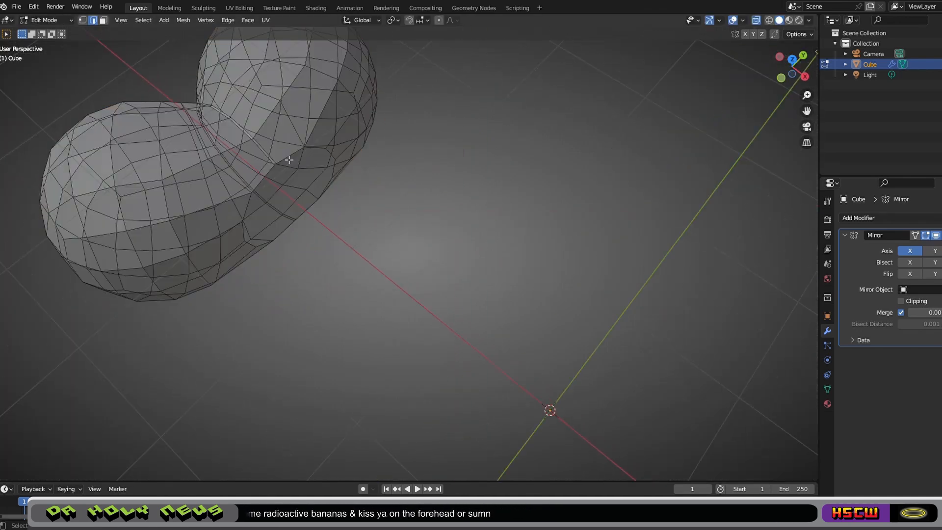
Select the hole's border edges and extrude them about 2.8 m along X to the mirror plane to form the shaft
middle_click_drag(551, 410, 604, 297)
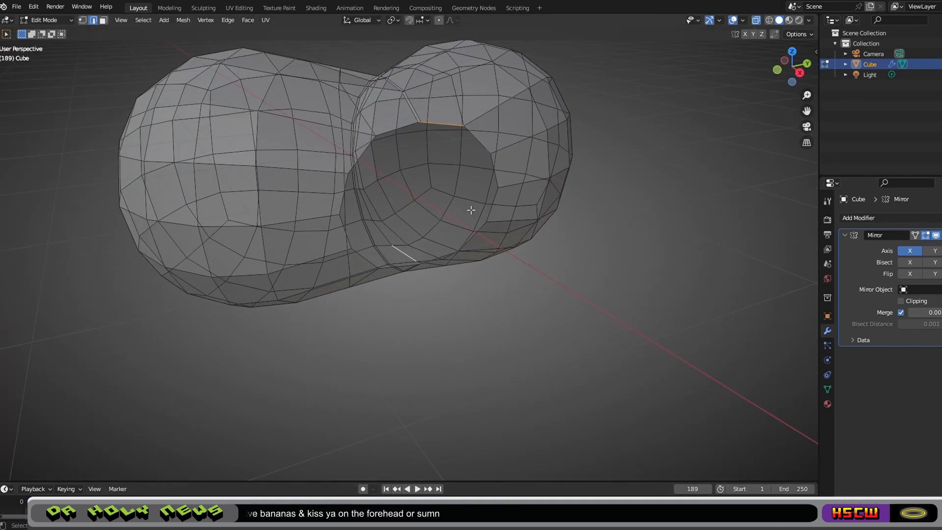
scroll(484, 234, "up", 1)
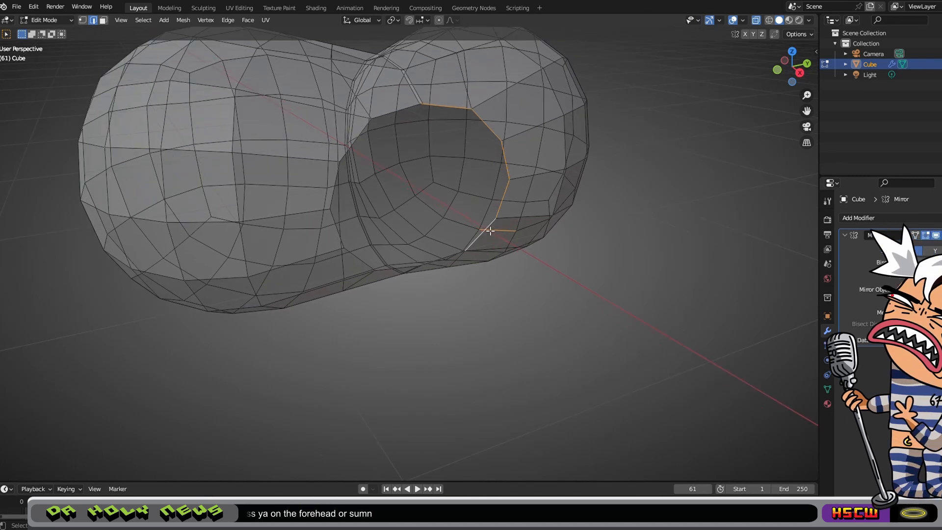
middle_click_drag(479, 248, 154, 242)
middle_click_drag(312, 236, 750, 139, "shift")
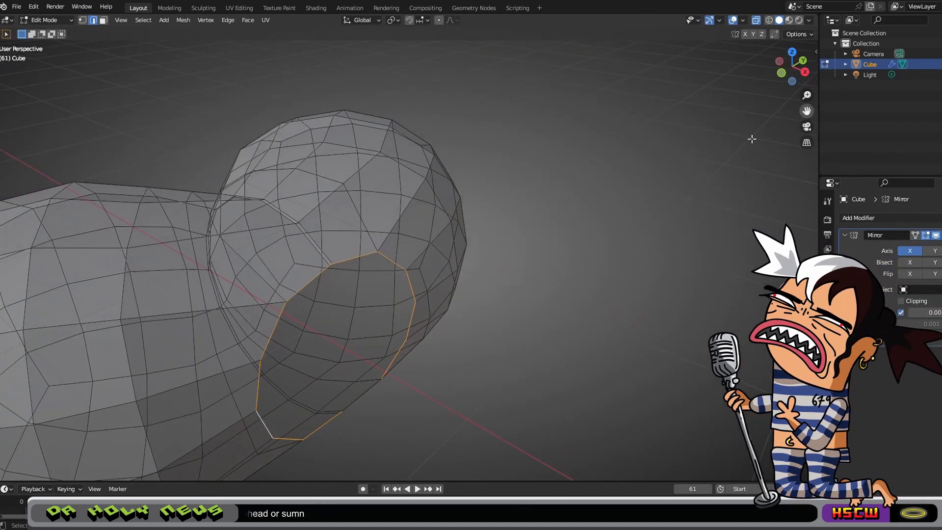
scroll(451, 319, "down", 6)
middle_click_drag(417, 255, 456, 272)
key("e")
key("x")
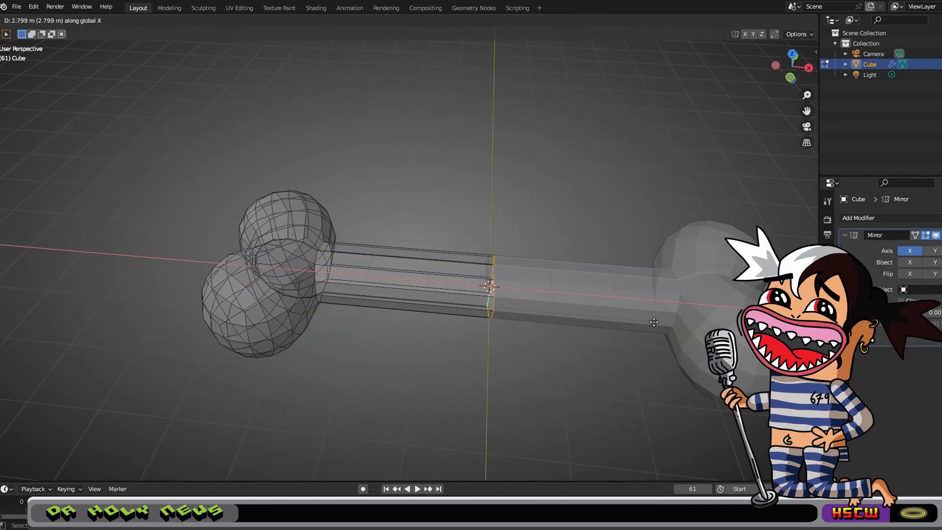
left_click(654, 322)
scroll(653, 322, "down", 5)
middle_click_drag(654, 322, 588, 314)
Apply the X-axis Mirror modifier to the bone and return to Edit Mode
key("Tab")
left_click(940, 235)
left_click(913, 245)
mouse_move(441, 314)
middle_mouse_down()
mouse_move(550, 314)
mouse_move(441, 309)
middle_mouse_up()
key("Tab")
Merge the matching vertex pairs of the two shaft rims at their centers to close the middle seam
scroll(431, 304, "up", 6)
key("m")
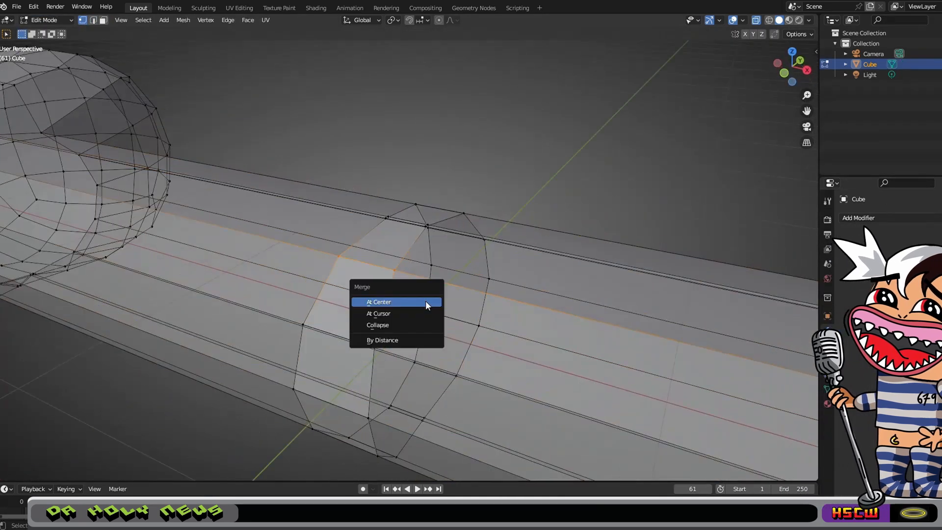
left_click(426, 305)
left_click_drag(285, 314, 381, 357)
key("m")
left_click(380, 357)
middle_click_drag(381, 357, 381, 309)
left_click_drag(290, 233, 383, 247)
key("m")
left_click(400, 257)
middle_click_drag(383, 247, 384, 258)
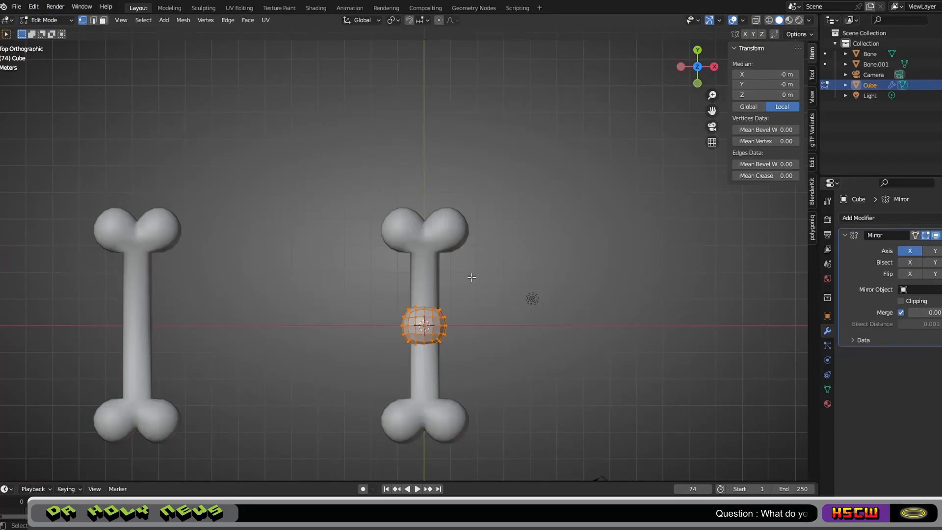
Move the mirrored sphere above the upright bone, scale it up about 3.43 times and shift it along X
left_click(476, 116)
right_click(480, 150)
key("g")
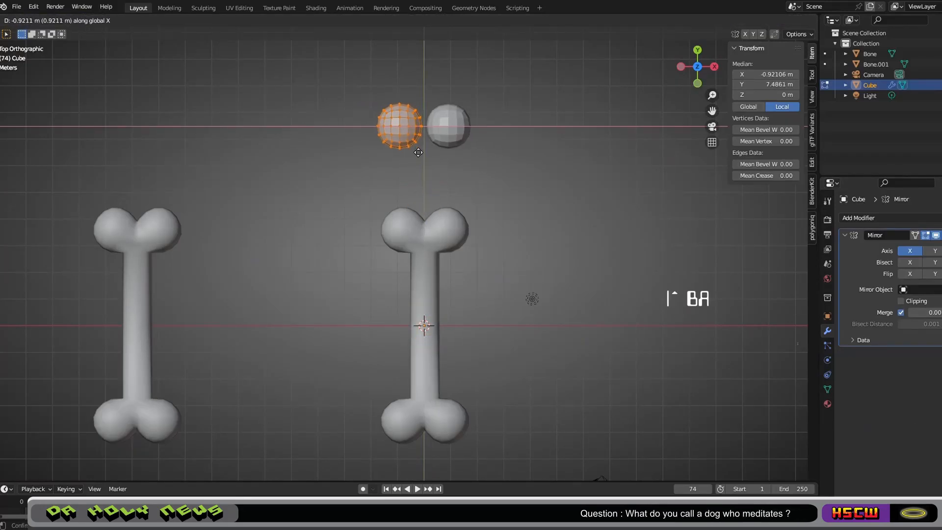
left_click(417, 153)
middle_click_drag(418, 152, 429, 140)
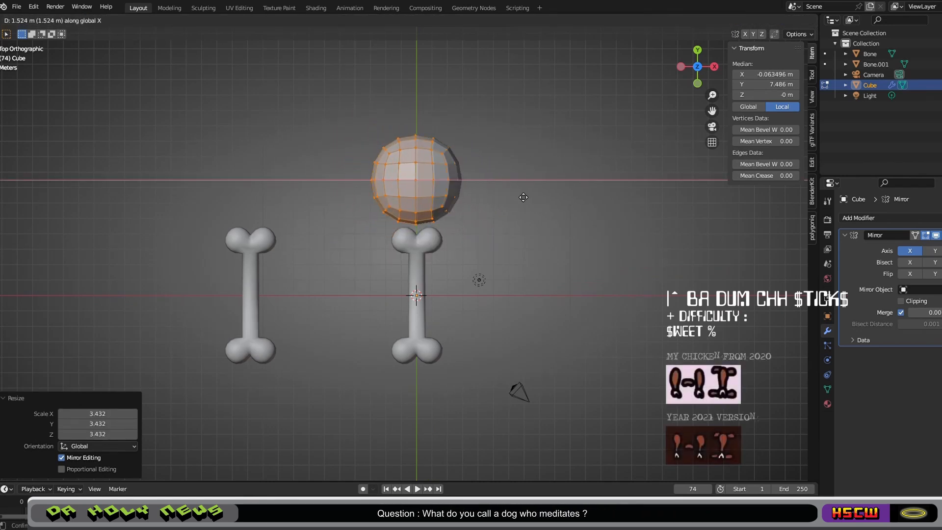
left_click(470, 197)
Delete the vertices of the sphere's half that lies nearest the mirror plane
key("alt+z")
left_click_drag(426, 123, 368, 243)
key("x")
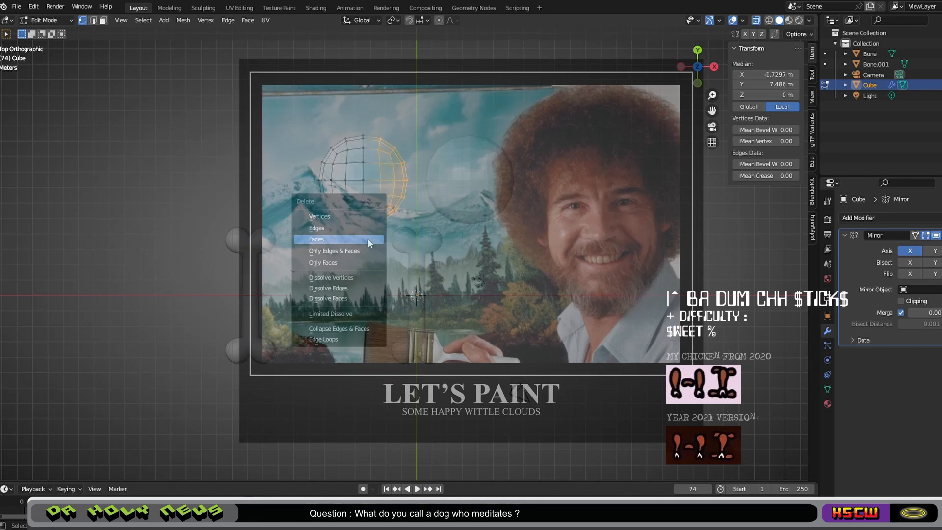
left_click(363, 216)
Move the remaining half-sphere along X until its open edge meets the mirror plane
key("a")
key("g")
key("x")
left_click(617, 257)
key("alt+z")
Move the side vertices of the extruded lower end about 0.29 m along X toward the mirror plane
scroll(617, 257, "up", 1)
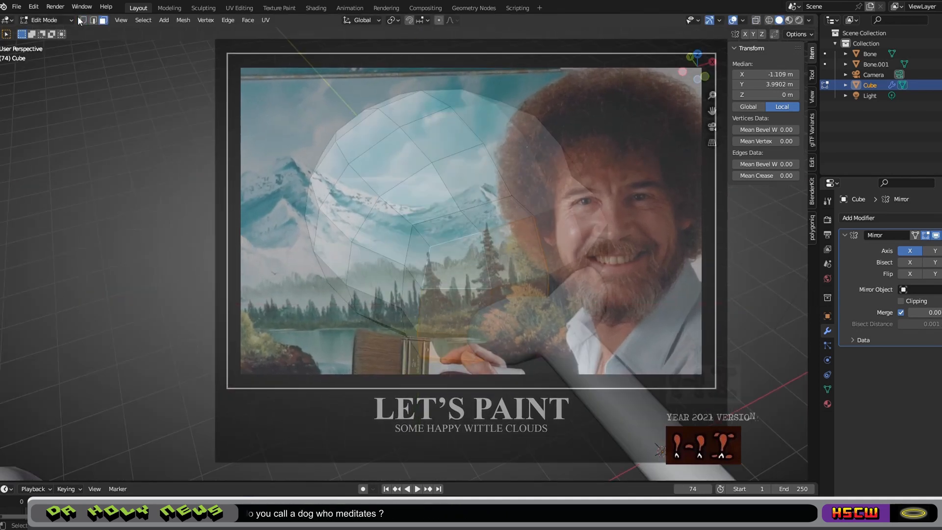
left_click(82, 20)
key("KP_7")
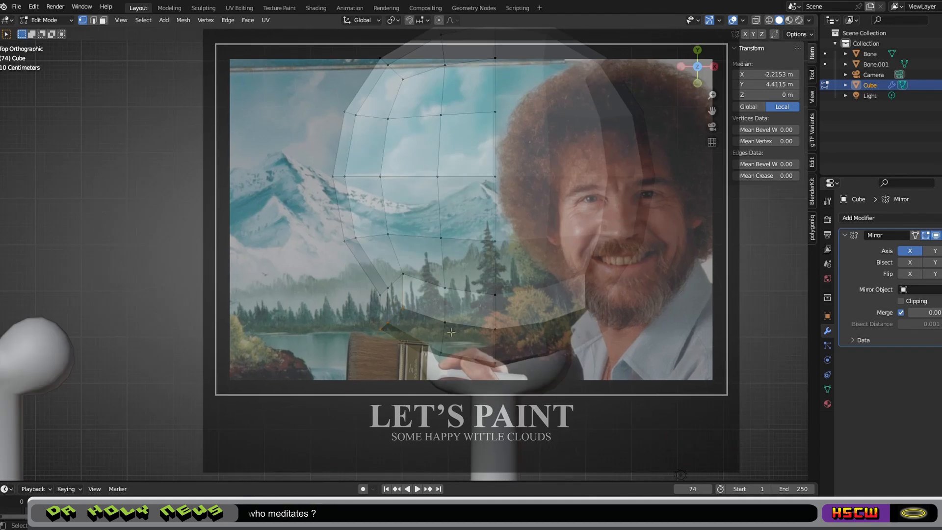
key("g")
key("x")
left_click(427, 291)
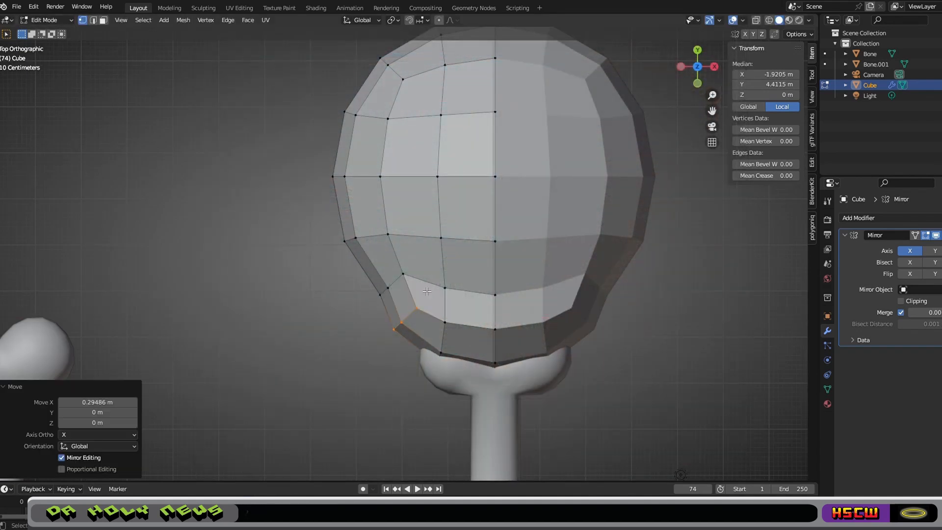
Select the side vertices in the row above and move them about 0.08 m outward along negative X
middle_click_drag(427, 292, 480, 230)
left_click(409, 252)
left_click(408, 311, "shift")
middle_click_drag(408, 311, 399, 275)
left_click(400, 311, "shift")
key("KP_7")
key("g")
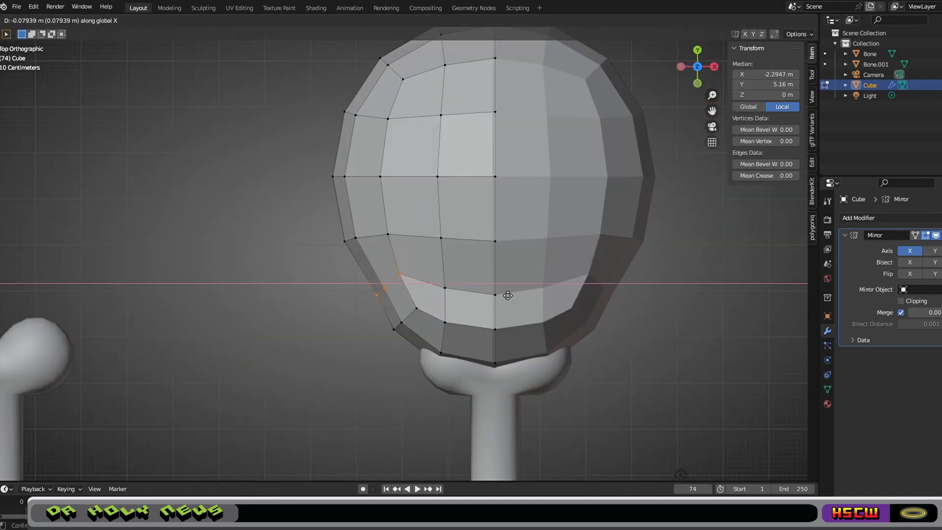
left_click(507, 295)
Select the lower end faces of the half-sphere and extrude them about 0.73 m along negative Y
middle_click_drag(507, 295, 461, 225)
left_click(103, 20)
left_click(440, 260)
left_click(432, 311, "shift")
middle_click_drag(434, 361, 490, 275)
left_click(512, 309)
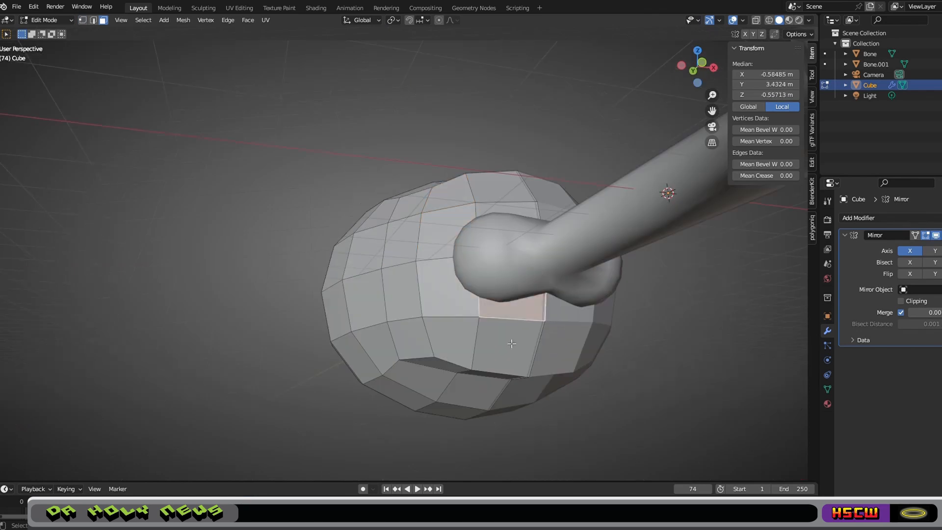
key("ctrl+z")
middle_click_drag(511, 343, 577, 328)
key("KP_7")
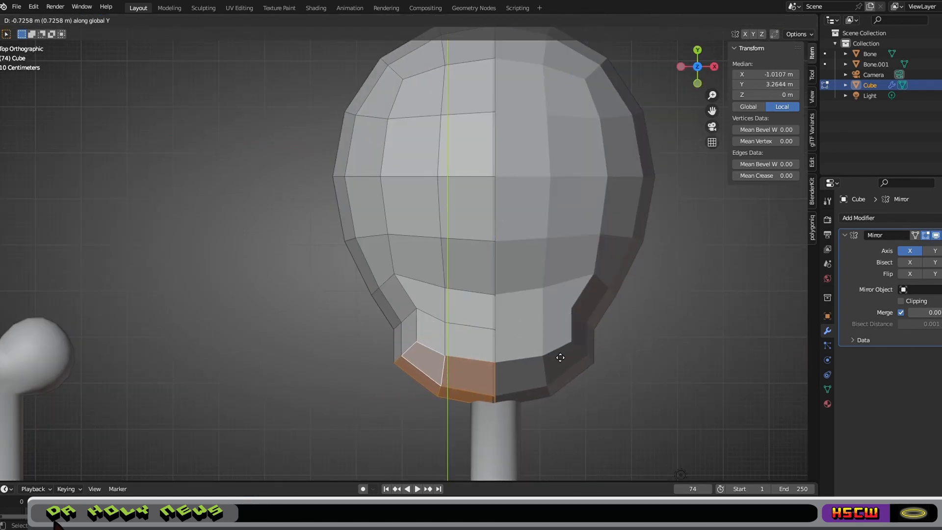
left_click(560, 358)
Select the side vertices of the newly extruded rim and move them inward along X to narrow it
left_click(82, 20)
middle_click_drag(393, 294, 495, 211)
left_click(496, 208)
middle_click_drag(496, 294, 426, 206)
left_click(420, 346, "ctrl")
scroll(420, 339, "up", 1)
left_click(697, 64)
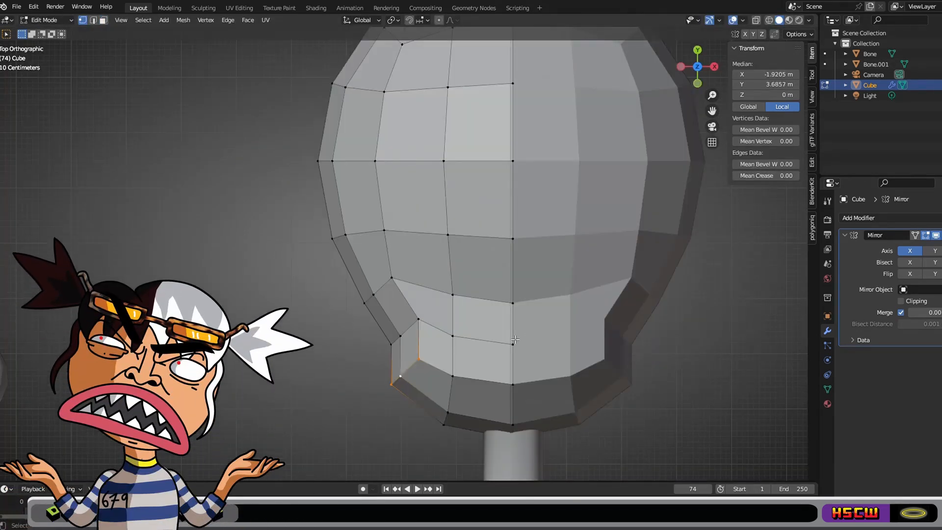
key("g")
key("x")
key("Escape")
Move the side vertices just above the narrowed rim about 0.1 m outward along negative X to smooth the taper
middle_click_drag(530, 344, 483, 352)
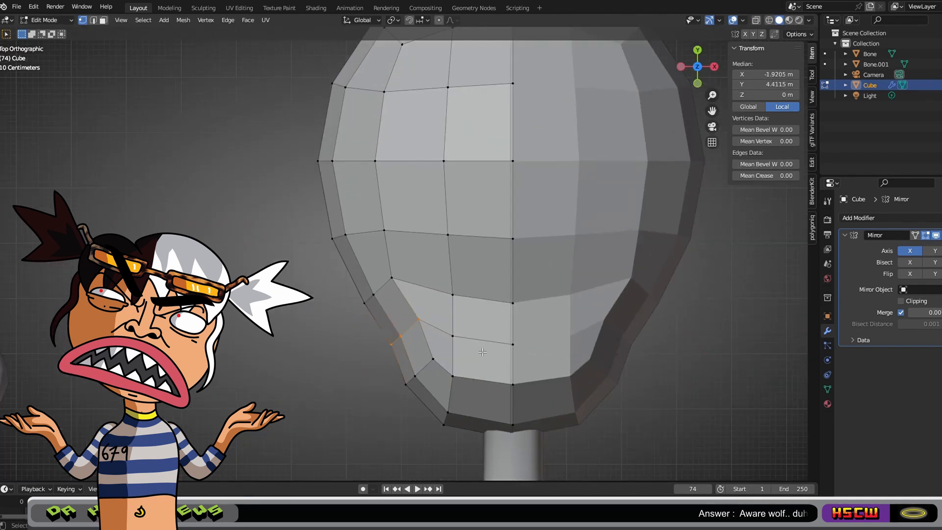
middle_click_drag(481, 302, 557, 296)
scroll(557, 296, "down", 6)
left_click(696, 69)
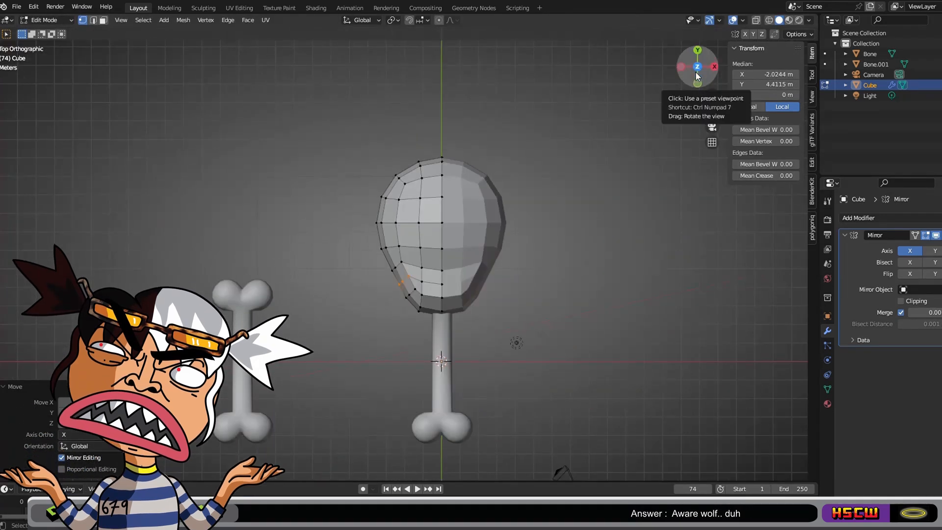
Select the end faces around the shaft again and extrude them about 1.24 m along negative Y
scroll(483, 294, "up", 4)
middle_click_drag(483, 294, 469, 220)
left_click(469, 219)
left_click(103, 20)
left_click(414, 243)
left_click(455, 246, "shift")
middle_click_drag(490, 275, 437, 305)
left_click(437, 305, "shift")
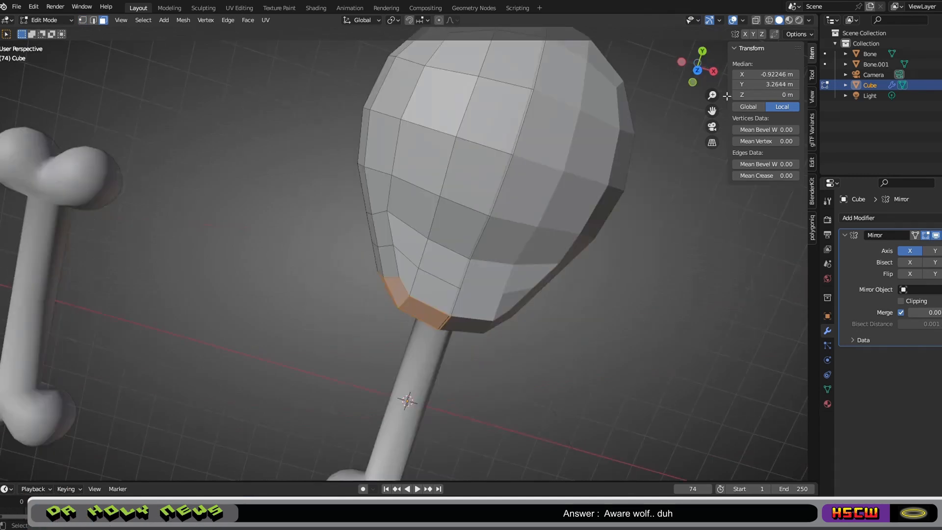
left_click(696, 67)
scroll(504, 291, "up", 3)
key("y")
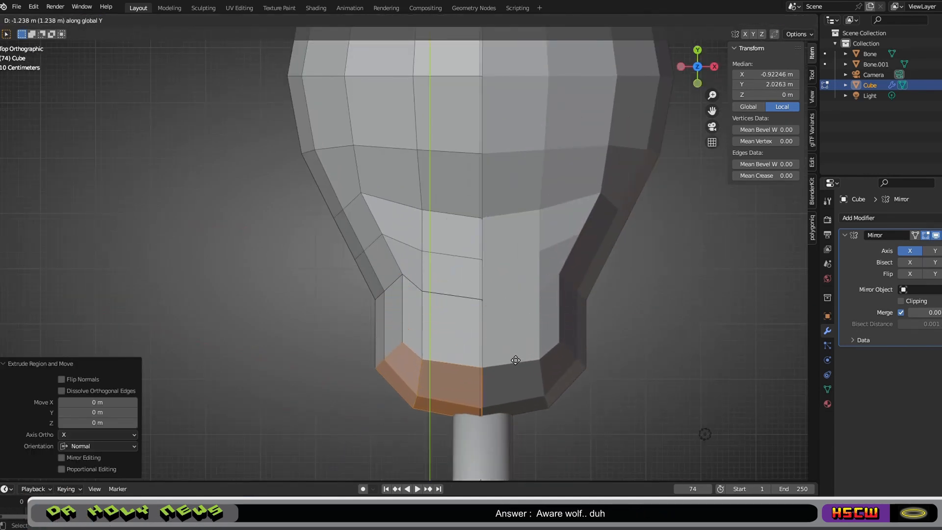
Select the side vertices of the ring behind the extruded end and move them about 0.43 m inward along X
key("1")
middle_click_drag(522, 341, 687, 289)
left_click(492, 275)
left_click(494, 209, "shift")
left_click(473, 151, "shift")
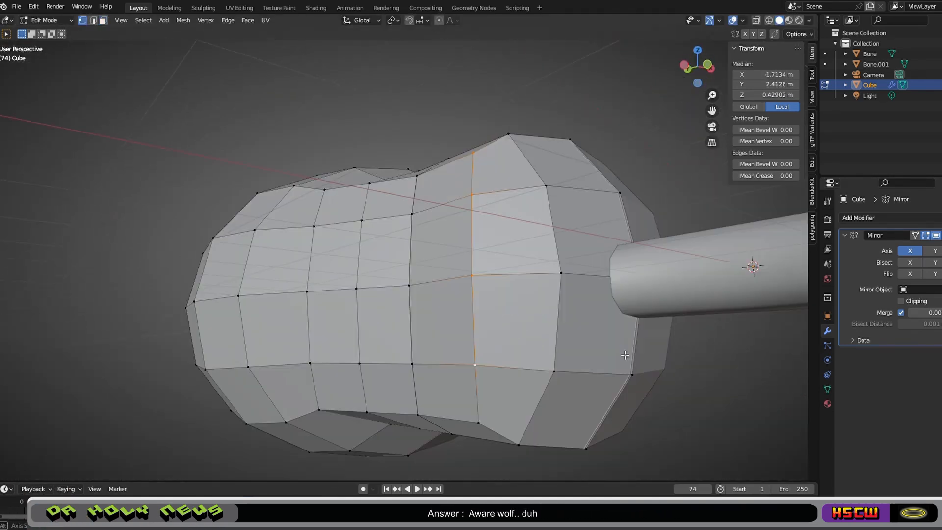
key("KP_7")
scroll(471, 359, "up", 1)
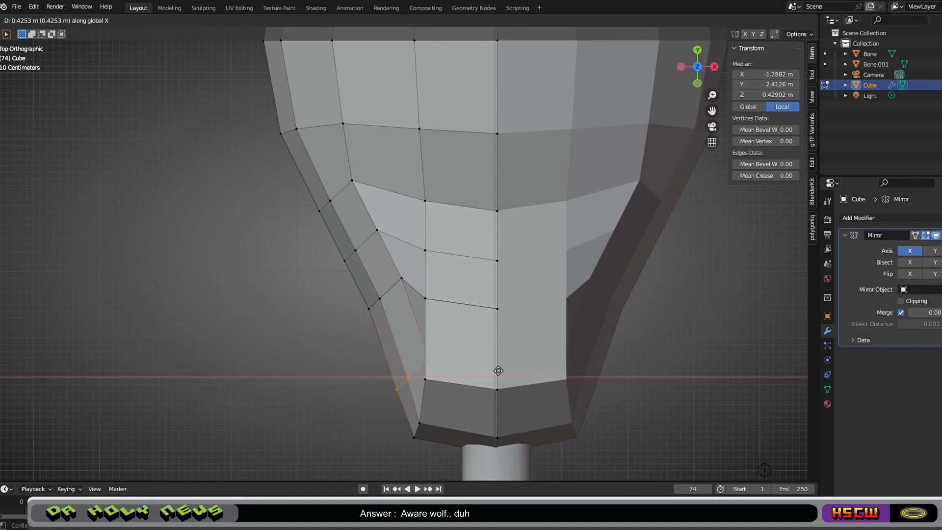
left_click(498, 370)
Move the upper vertex beside the seam in the tip's lowest inner row along X toward the mirror plane
scroll(575, 362, "down", 6)
scroll(488, 347, "up", 3)
middle_click_drag(576, 361, 525, 275)
scroll(525, 275, "up", 4)
left_click(525, 275)
key("KP_7")
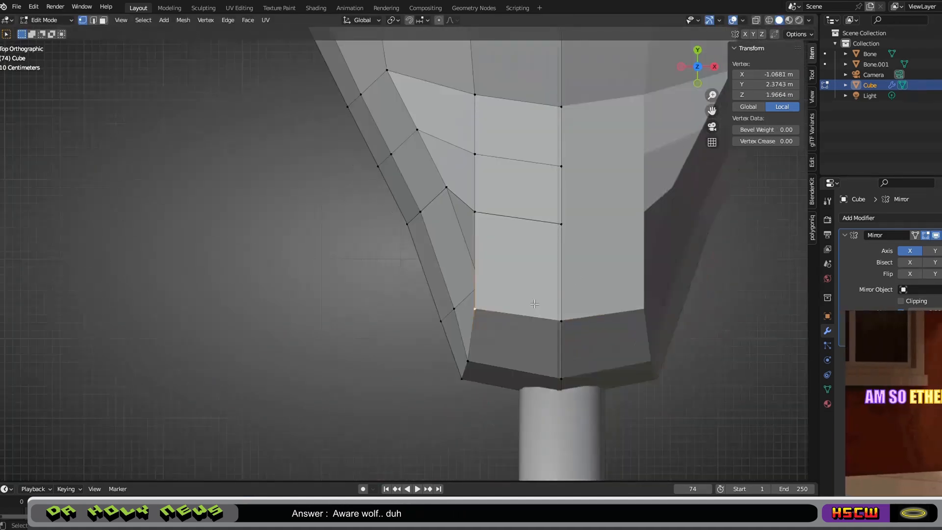
key("g")
key("y")
left_click(509, 216)
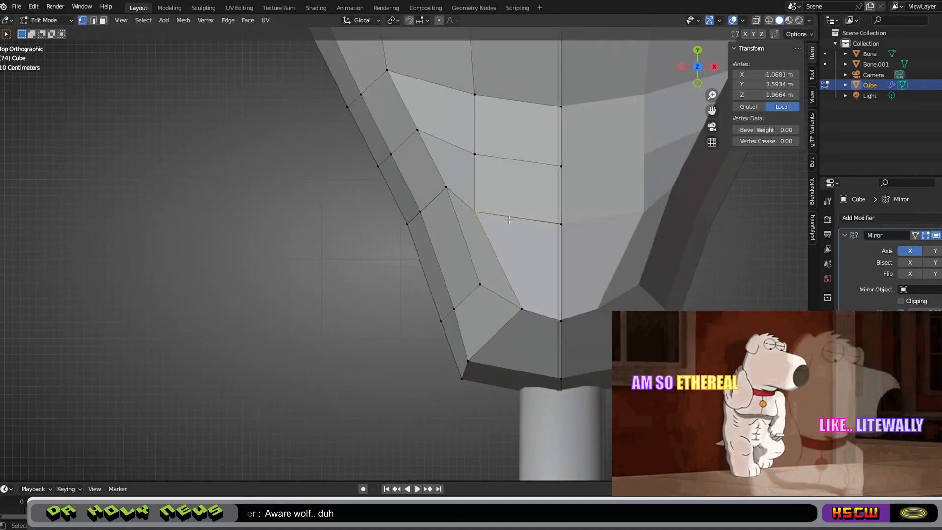
Move the upper vertex beside the seam in the row at Y 3.59 m along X toward the mirror plane
key("g")
key("x")
left_click(533, 219)
middle_click_drag(533, 220, 637, 162)
left_click_drag(698, 64, 672, 89)
scroll(495, 286, "up", 2)
left_click(495, 285)
left_click(698, 63)
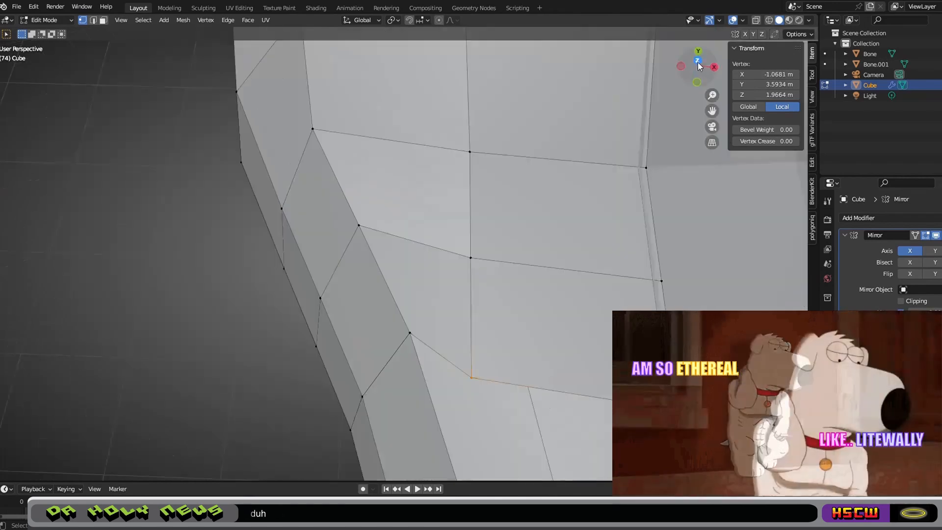
key("g")
key("x")
left_click(587, 331)
Move the matching vertex one row further up about 0.15 m along X to even out the taper
left_click(472, 251)
key("g")
key("x")
left_click(553, 251)
scroll(456, 312, "down", 6)
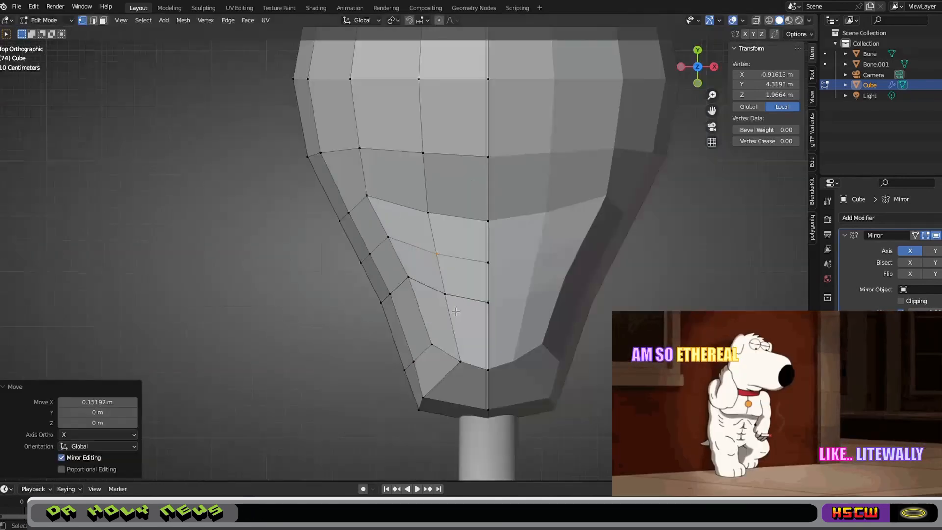
scroll(456, 312, "down", 3)
middle_click_drag(456, 311, 569, 142)
scroll(580, 236, "up", 4)
left_click(569, 142)
key("g")
key("z")
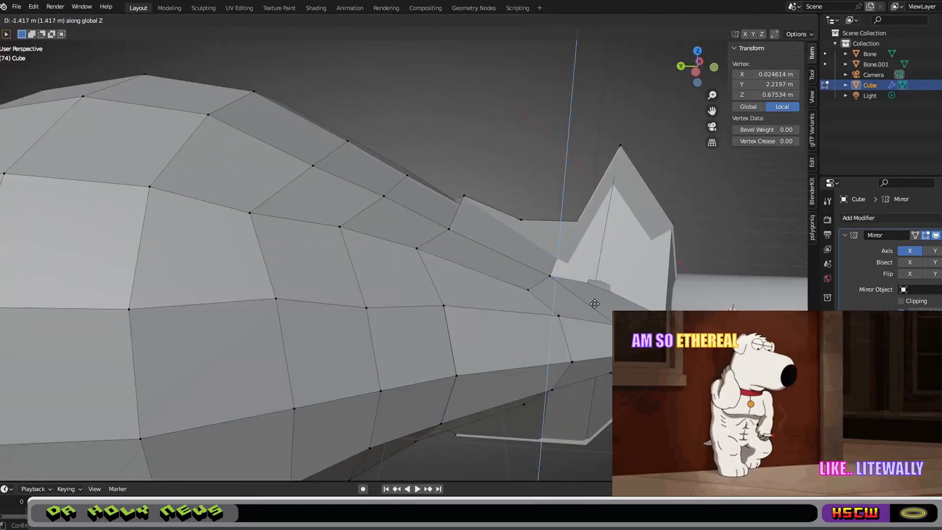
right_click(595, 304)
middle_click_drag(594, 304, 584, 343)
scroll(584, 343, "down", 2)
Select the underside seam vertex where the flare toward the shaft begins and raise it about 0.5 m along Z
left_click(441, 463)
key("s")
key("z")
left_click(461, 457)
key("g")
key("x")
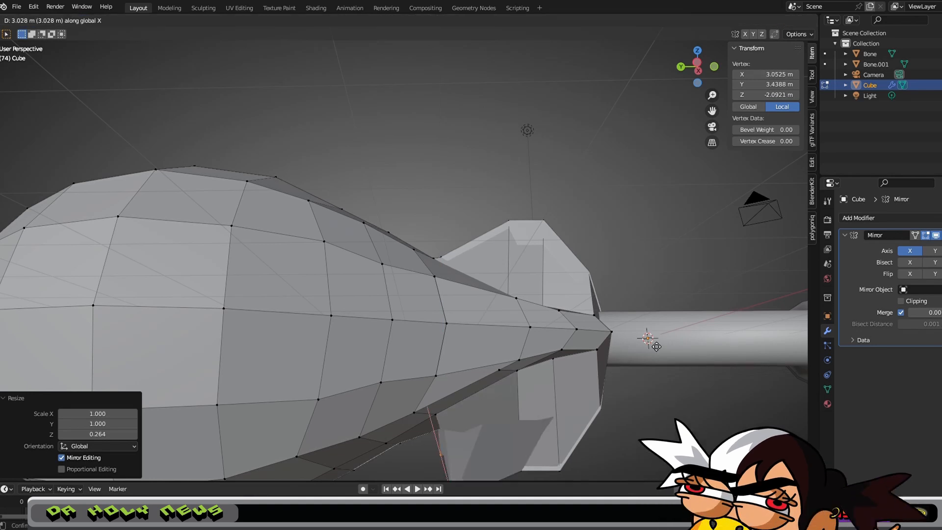
right_click(656, 346)
middle_click_drag(656, 346, 591, 388)
key("g")
key("z")
left_click(517, 399)
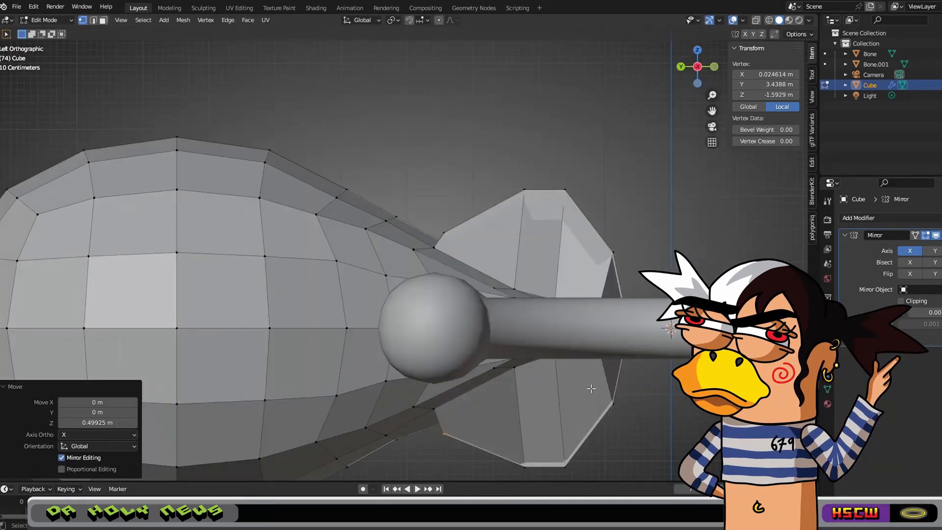
Lower the two protruding upper seam vertices along Z toward the shaft and rotate them about 24.1°
left_click(586, 365)
scroll(561, 455, "down", 1)
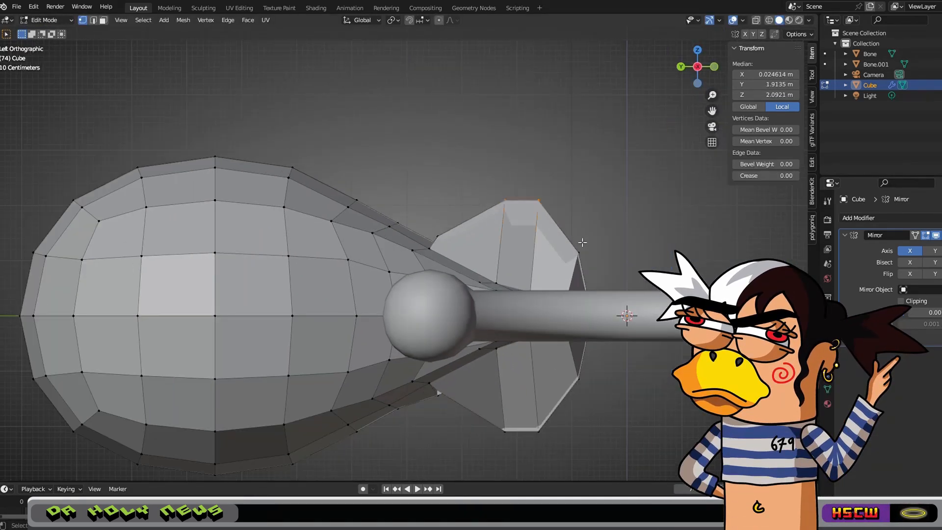
left_click(574, 305)
key("r")
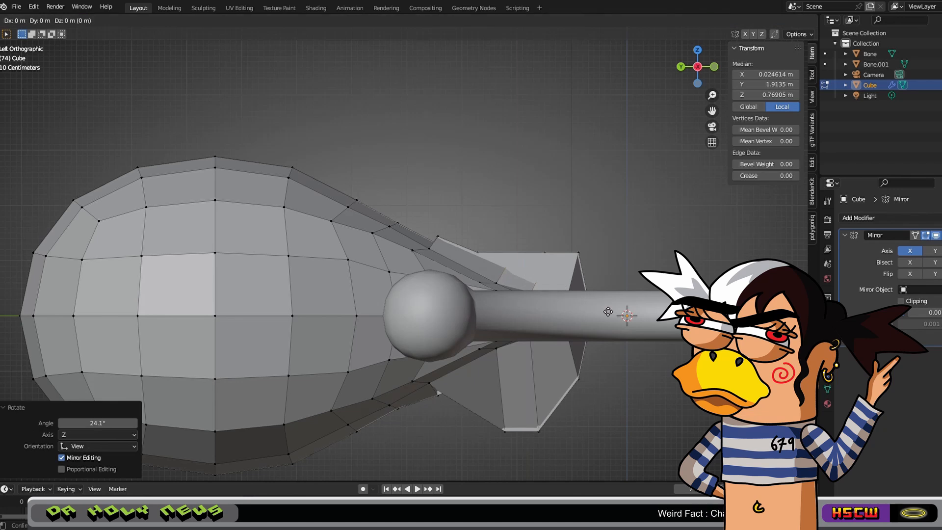
key("z")
left_click(608, 317)
Select the protruding underside seam vertex at the tip and move it up along Z toward the shaft
middle_click_drag(608, 318, 550, 343)
left_click(634, 219)
middle_click_drag(634, 219, 647, 398)
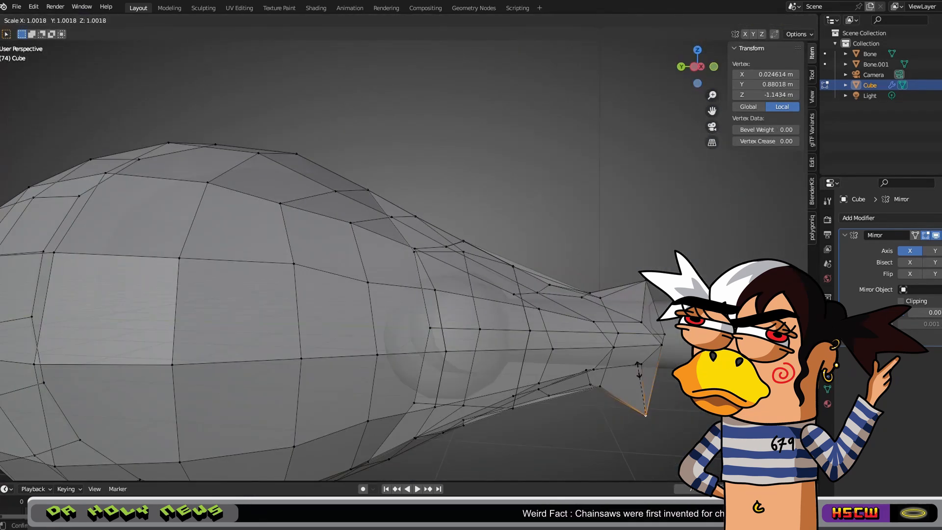
left_click(639, 371)
key("g")
key("z")
left_click(637, 346)
Lower the upper seam vertex at the tip about 0.23 m along Z toward the shaft
mouse_move(638, 346)
middle_mouse_down()
mouse_move(579, 365)
mouse_move(628, 350)
middle_mouse_up()
left_click(647, 280)
key("g")
key("z")
left_click(647, 296)
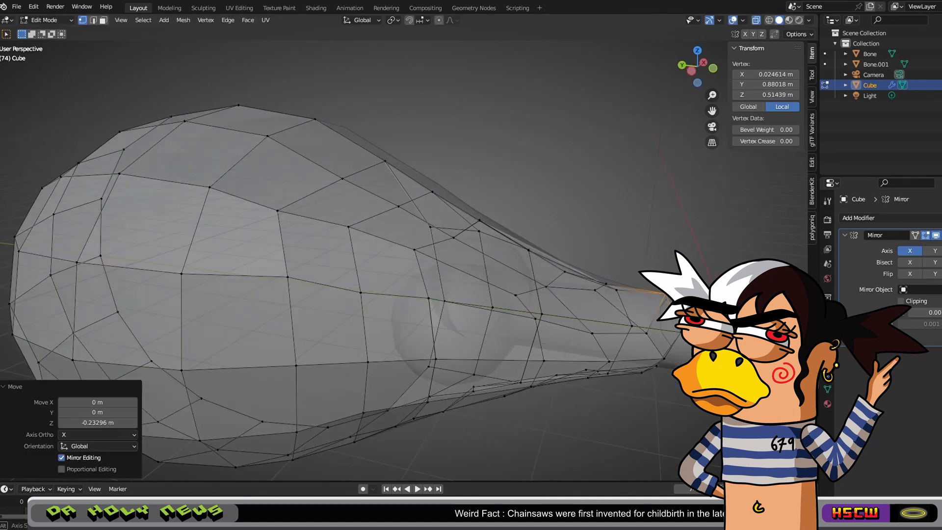
Adjust the neighbouring seam vertices near the shaft along Z, raising the tip's seam vertex about 0.22 m
left_click(581, 296, "shift")
middle_click_drag(648, 296, 582, 392)
key("g")
key("z")
left_click(581, 289)
scroll(569, 295, "down", 4)
scroll(582, 392, "up", 4)
left_click(582, 475)
middle_click_drag(582, 475, 647, 318)
scroll(656, 470, "down", 3)
scroll(530, 370, "up", 4)
scroll(549, 383, "down", 4)
left_click(656, 391)
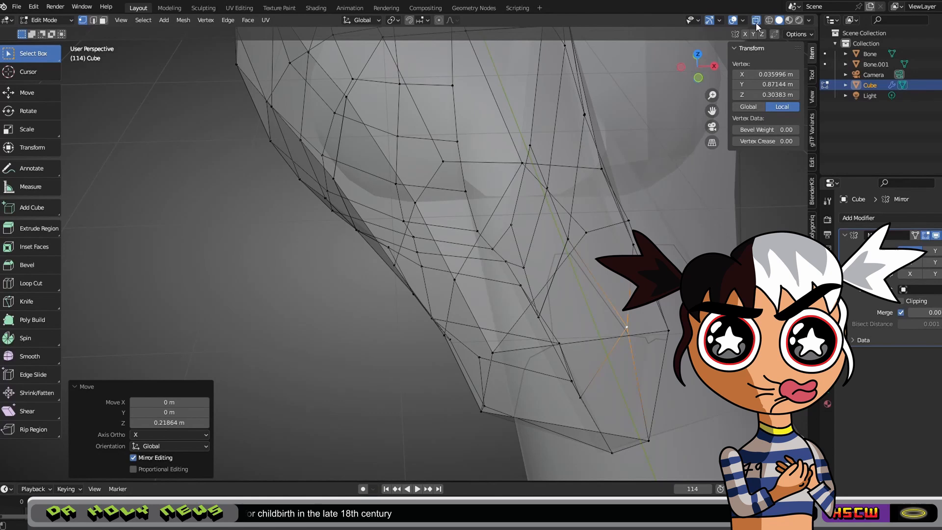
Examine the tapered end's open seam and its rim around the shaft in solid, rendered and X-ray shading
left_click(756, 20)
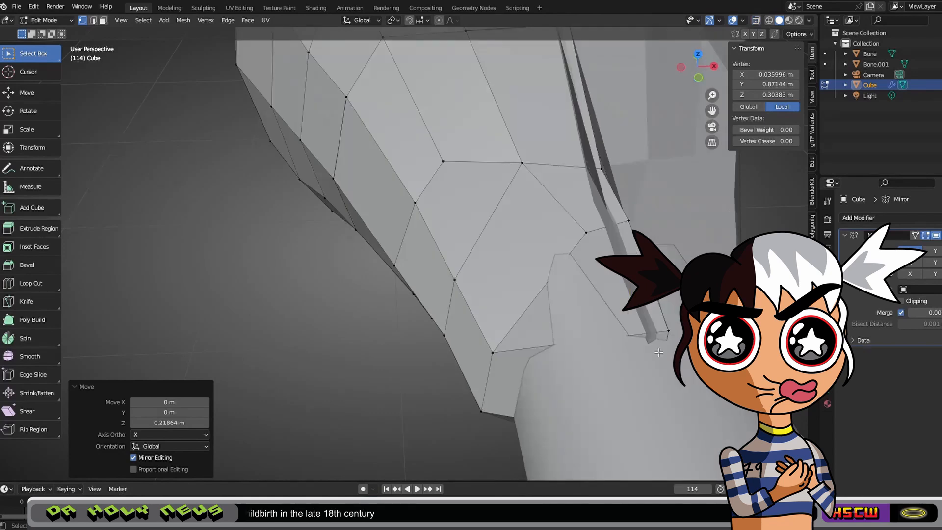
middle_click_drag(633, 392, 574, 370)
left_click(569, 370)
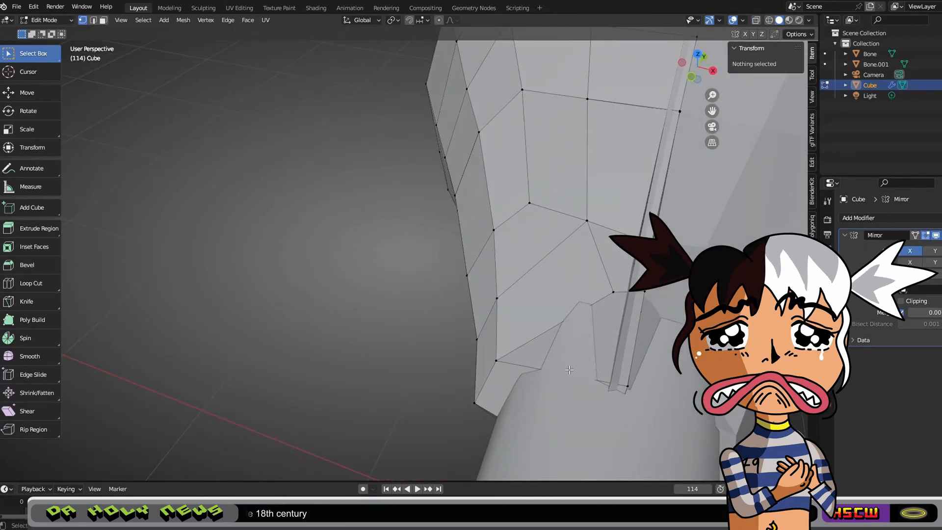
middle_click_drag(593, 416, 564, 383)
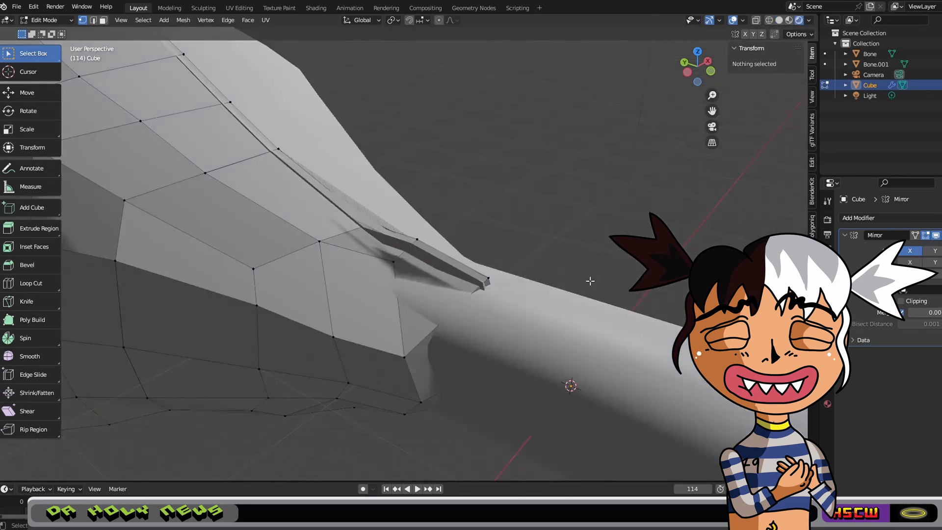
left_click(779, 21)
mouse_move(645, 139)
middle_mouse_down()
mouse_move(595, 402)
mouse_move(479, 370)
mouse_move(459, 325)
middle_mouse_up()
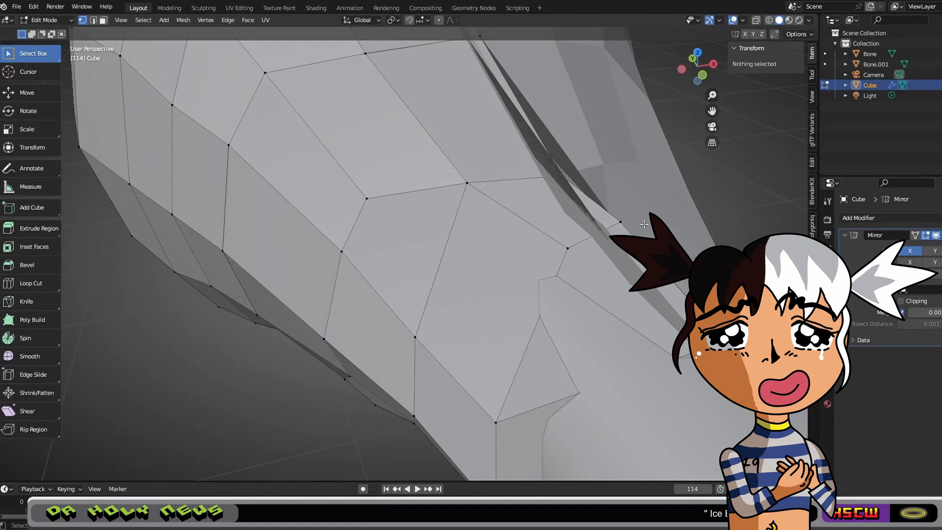
left_click(755, 21)
middle_click_drag(490, 295, 343, 260)
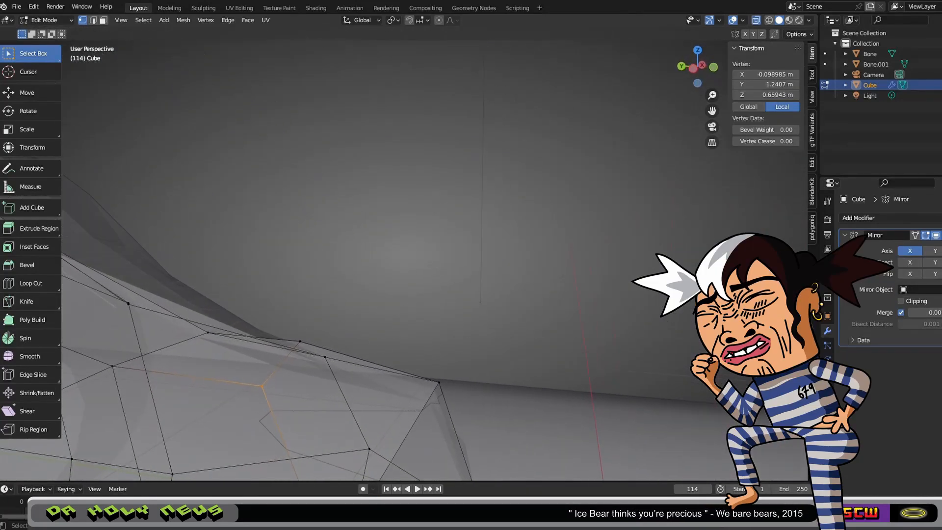
scroll(369, 342, "down", 10)
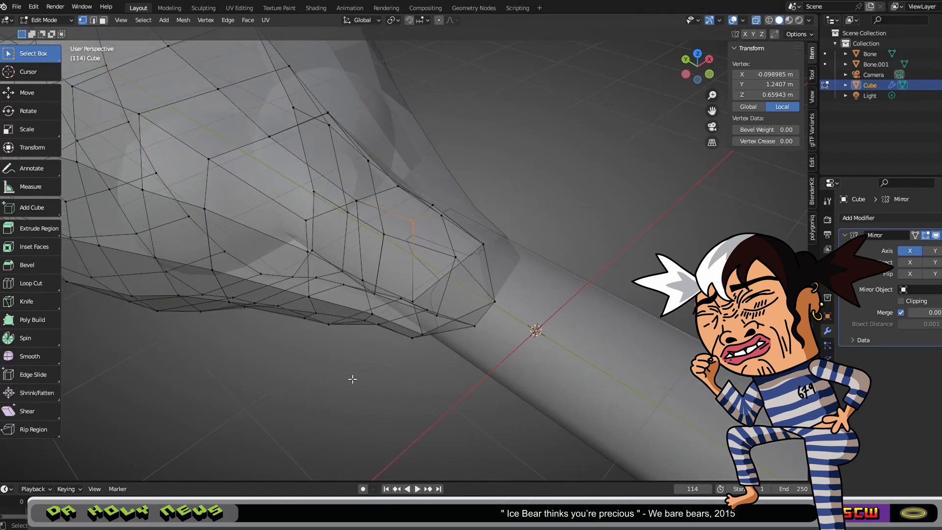
scroll(356, 378, "down", 3)
middle_click_drag(356, 379, 433, 423)
scroll(433, 423, "up", 10)
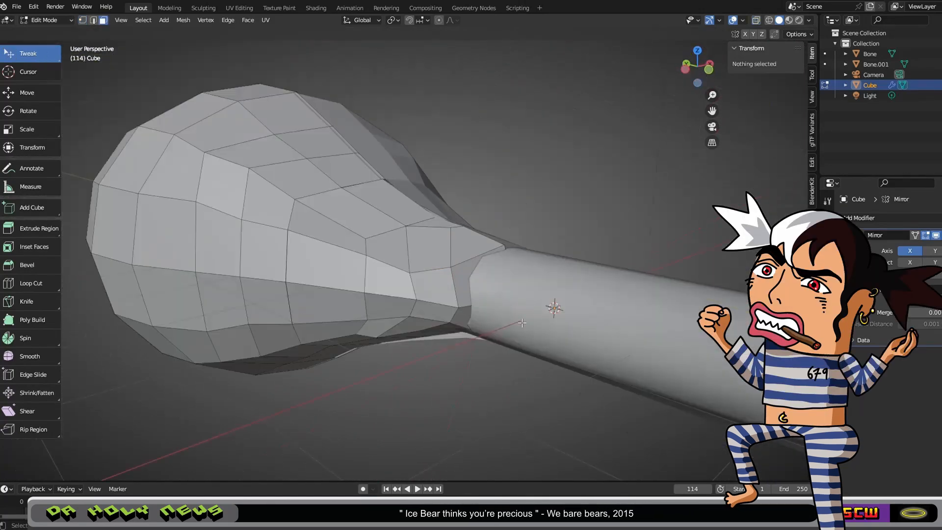
Extrude the open rim at the tapered tip about 0.61 m along Y down the shaft and flare it by scaling about 3.75 along X
left_click(468, 314)
middle_click_drag(468, 314, 498, 309)
key("KP_7")
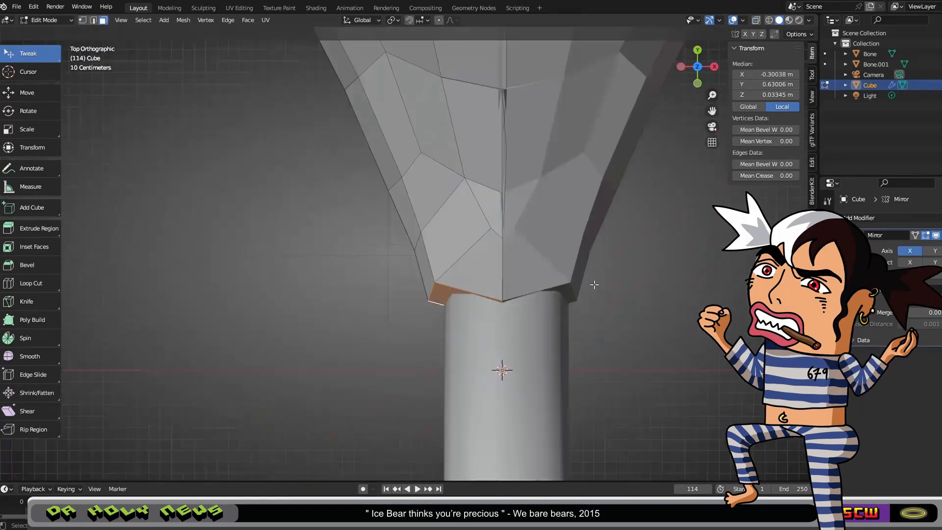
left_click(492, 368)
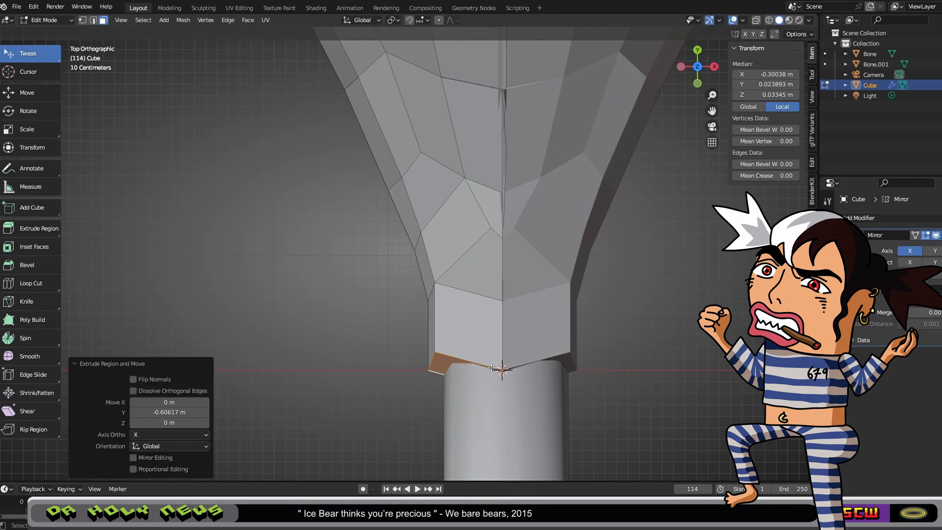
mouse_move(520, 377)
middle_mouse_down()
mouse_move(594, 304)
mouse_move(515, 338)
mouse_move(520, 378)
middle_mouse_up()
scroll(520, 353, "up", 3)
scroll(521, 378, "down", 2)
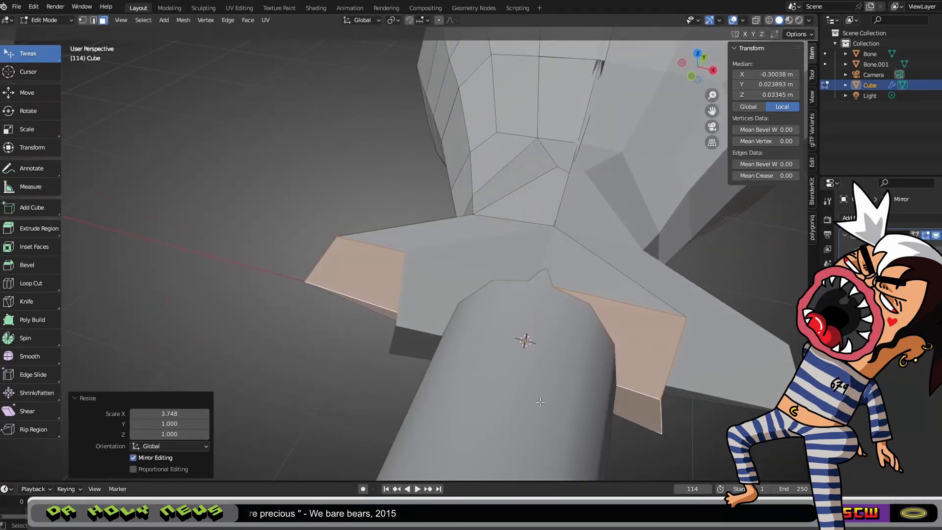
Select the flared rim's inner vertices that overshoot the centre and move them along X back to the middle seam
key("1")
left_click(202, 76)
left_click_drag(37, 54, 84, 92)
left_click_drag(686, 316, 662, 450)
mouse_move(662, 450)
middle_mouse_down()
mouse_move(686, 448)
mouse_move(675, 447)
middle_mouse_up()
key("g")
key("x")
left_click(439, 248)
Add one centred loop cut lengthwise through the flared rim, between the centre seam and the outer corner
middle_click_drag(579, 412, 452, 339)
left_click(429, 269)
left_click(485, 285)
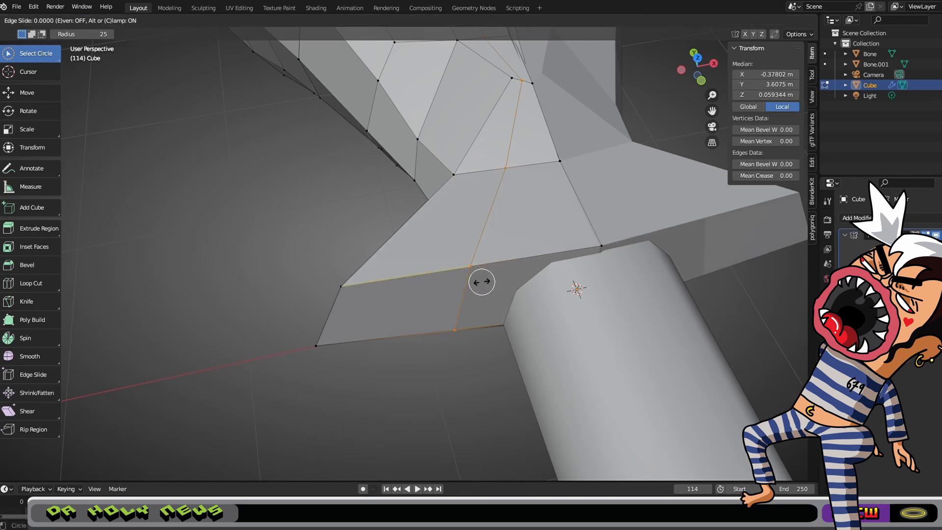
right_click(482, 283)
Select the new loop's vertices on the flared rim's edge and move them about 0.34 m along Y toward the meat
scroll(483, 282, "down", 8)
middle_click_drag(482, 282, 521, 332)
scroll(505, 319, "up", 8)
middle_click_drag(475, 295, 433, 158)
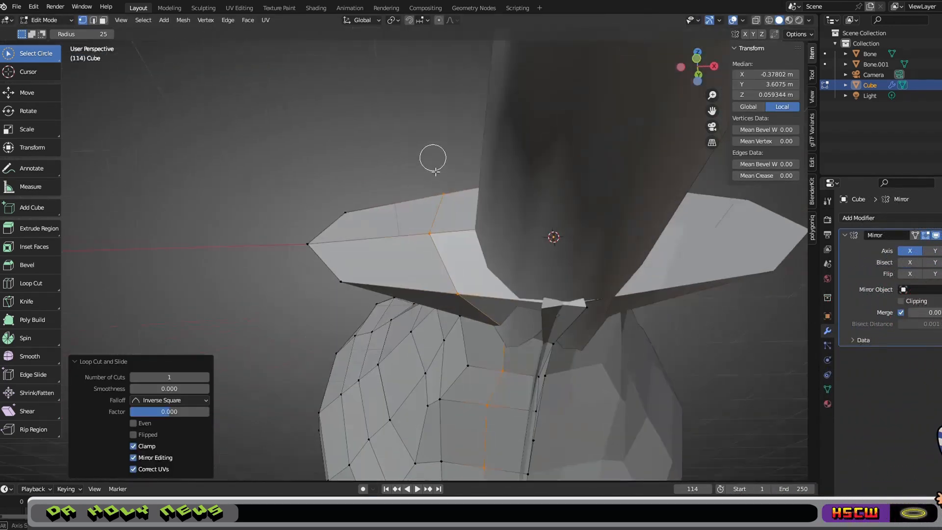
left_click(431, 228)
middle_click_drag(431, 228, 528, 319)
left_click(454, 210, "shift")
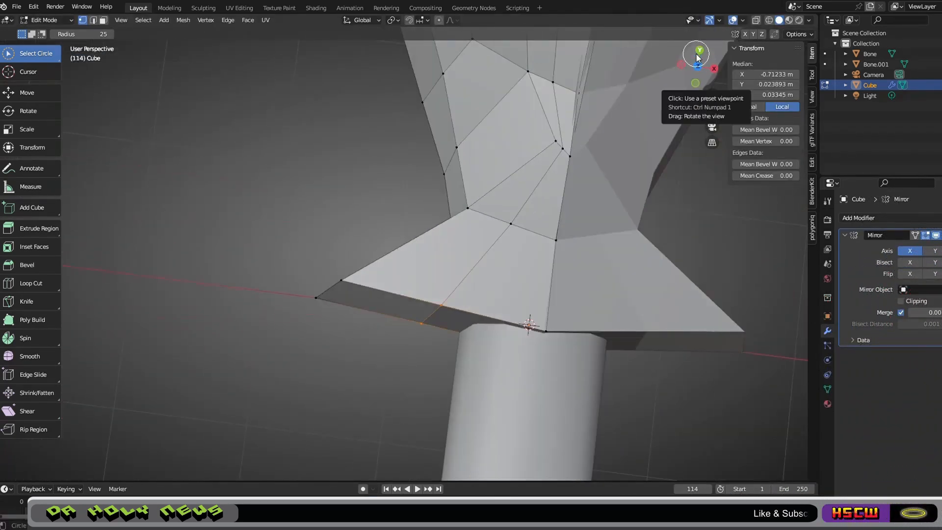
left_click(698, 63)
key("y")
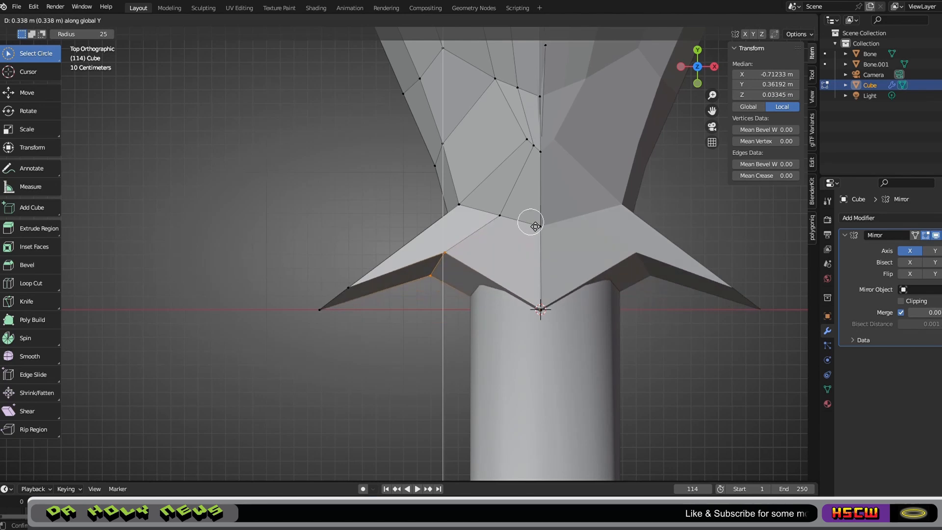
left_click(535, 231)
Select the outer corner vertices of the flared rim and round them with a vertex bevel
middle_click_drag(535, 231, 435, 346)
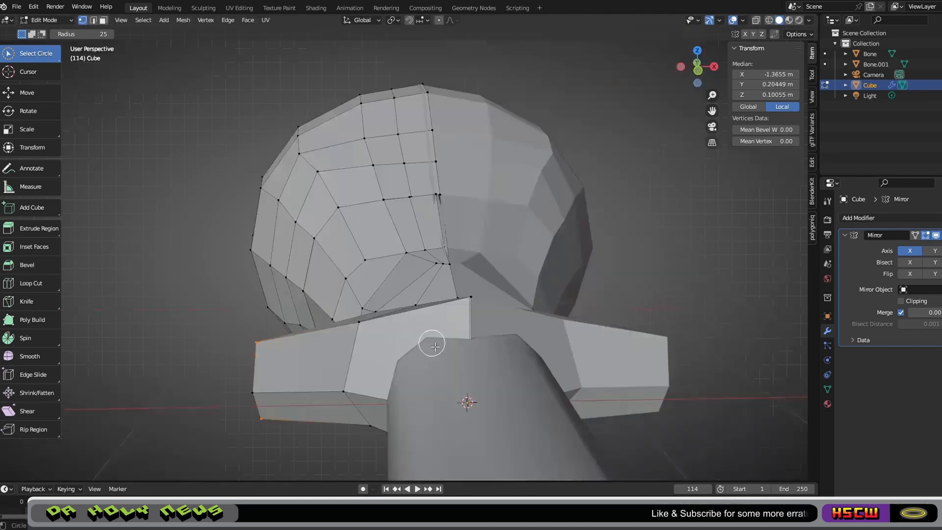
left_click(484, 303)
middle_click_drag(484, 304, 470, 275)
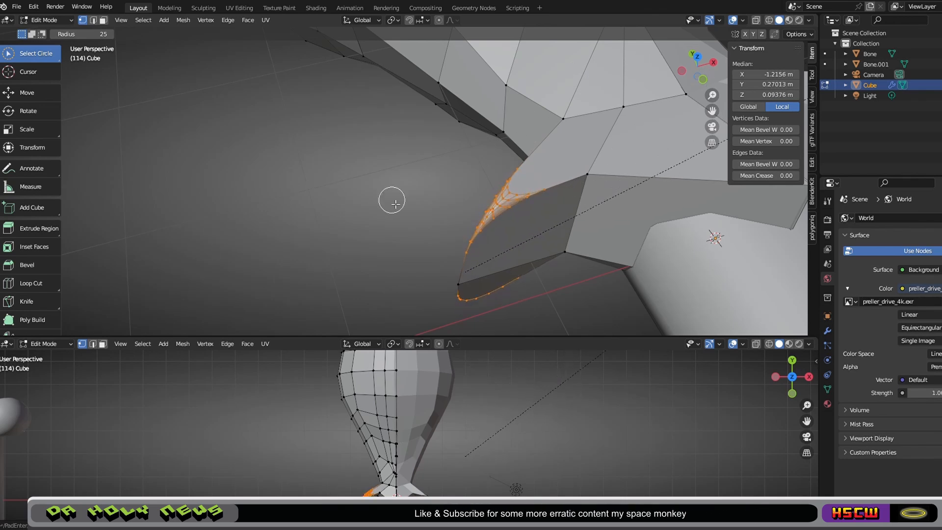
left_click(450, 222)
Bevel the rim's centre seam vertices with a width of about 0.323 m and 6 segments
middle_click_drag(510, 262, 550, 231)
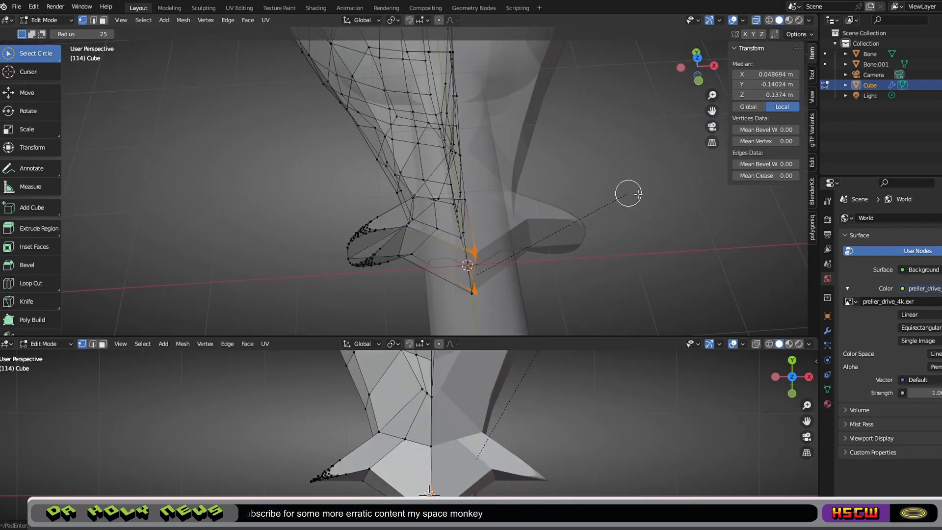
left_click(790, 136)
scroll(560, 248, "up", 2)
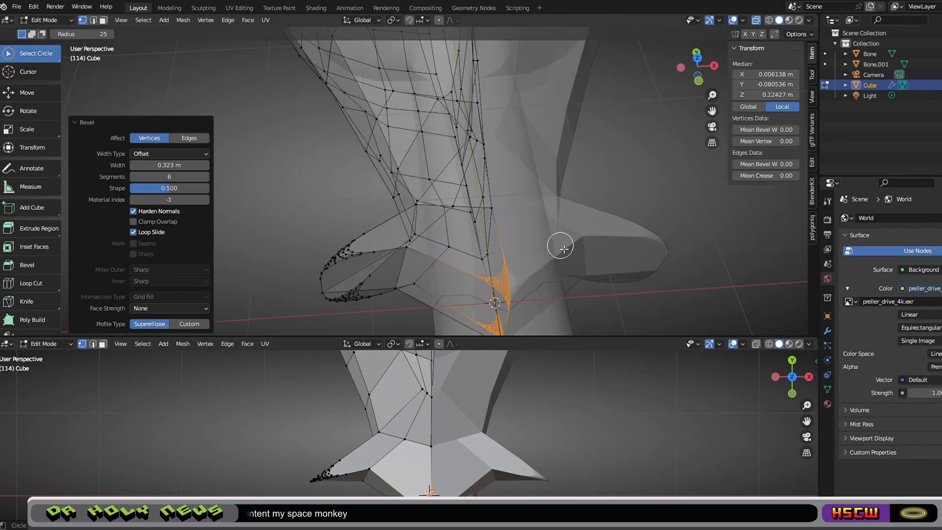
Vertex-bevel the middle loop's upper and lower rim vertices into webbed curves and clear the selection
mouse_move(587, 241)
middle_mouse_down()
mouse_move(587, 225)
mouse_move(578, 228)
middle_mouse_up()
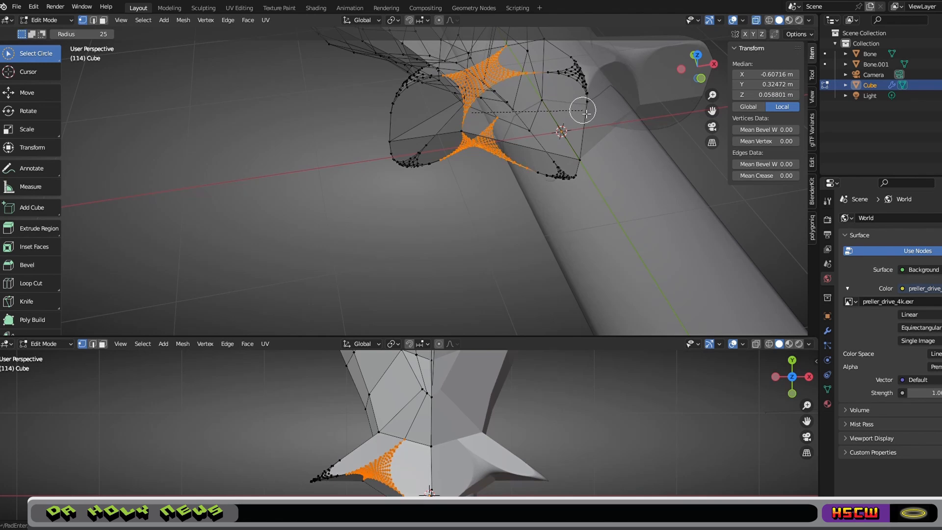
left_click(584, 114)
middle_click_drag(561, 132, 678, 214)
key("alt+a")
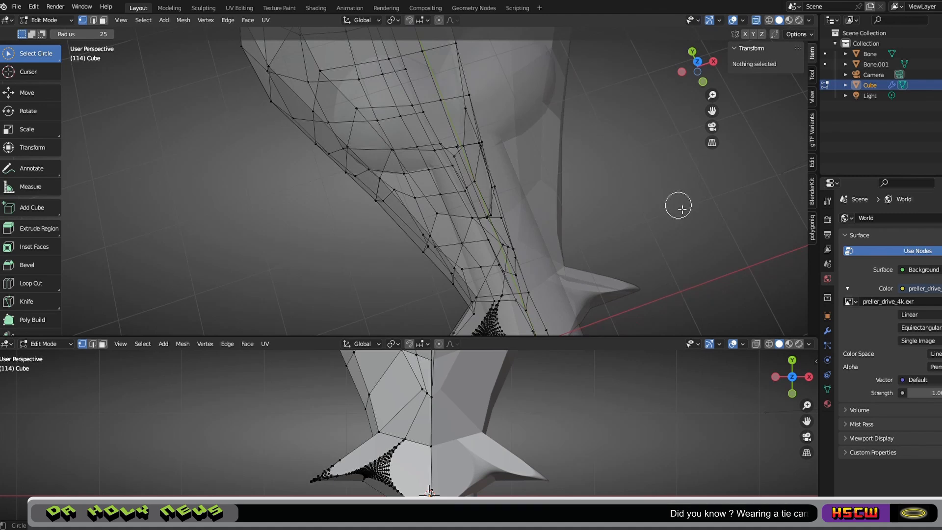
left_click_drag(712, 111, 690, 145)
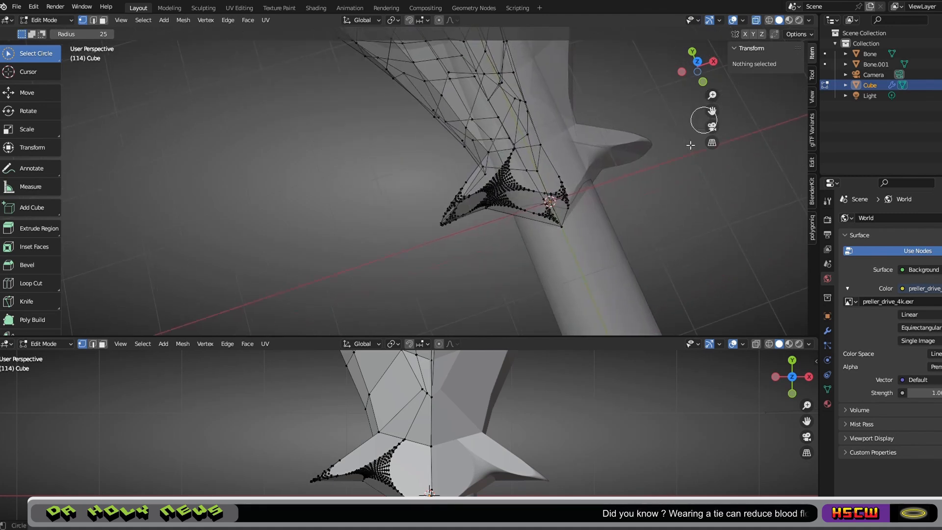
Scale the beveled vertices at the rim's centre seam by about 1.44 along Z
middle_click_drag(635, 248, 641, 221)
key("ctrl+z")
key("s")
key("z")
left_click(721, 118)
left_click(704, 79)
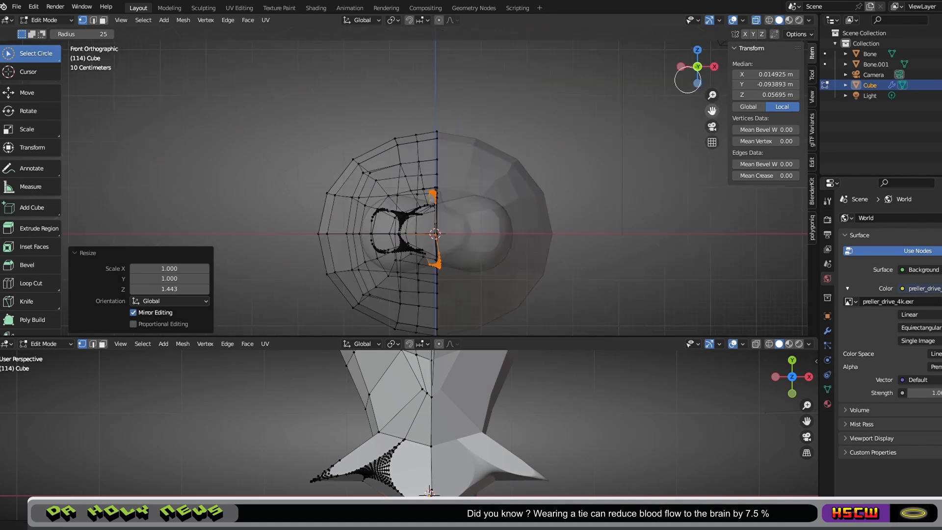
Extend the selection over the upper centre seam cluster and scale it further along Z
scroll(414, 245, "up", 6)
middle_click_drag(523, 237, 607, 275)
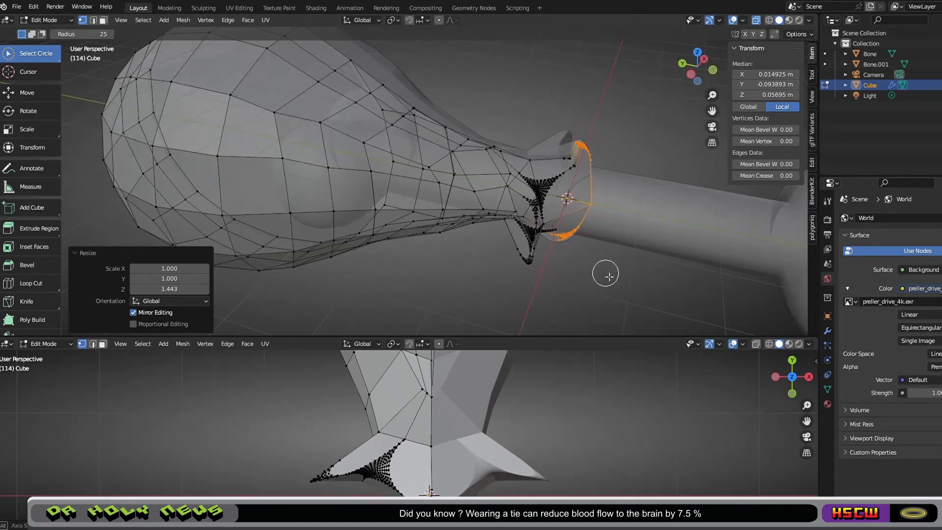
left_click_drag(579, 164, 583, 167, "shift")
middle_click_drag(583, 167, 510, 216)
key("s")
key("z")
left_click(584, 172)
Select the outer lobe's beveled vertices above and below and stretch them along Z from the side view
middle_click_drag(355, 239, 349, 244)
mouse_move(326, 270)
left_mouse_down()
mouse_move(316, 219)
mouse_move(310, 265)
left_mouse_up()
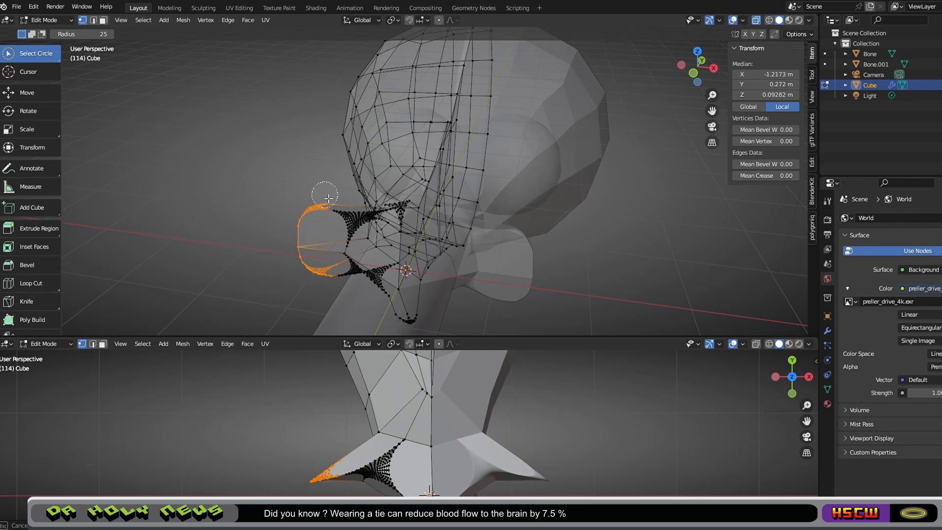
left_click_drag(329, 198, 332, 200)
middle_click_drag(550, 216, 673, 105)
scroll(660, 170, "up", 5)
key("s")
key("z")
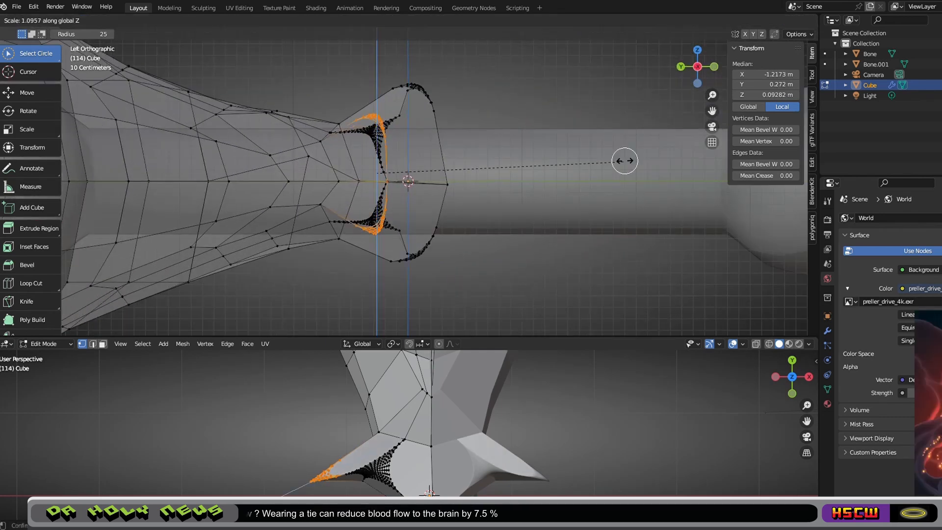
left_click(657, 46)
Turn off X-ray, select the upper middle webbed vertices and raise them about 0.14 m along Z
middle_click_drag(657, 46, 392, 132)
key("alt+z")
left_click_drag(393, 133, 376, 108)
middle_click_drag(376, 108, 402, 130)
left_click_drag(401, 130, 461, 143, "shift")
middle_click_drag(461, 142, 550, 88)
key("g")
key("z")
left_click(533, 162)
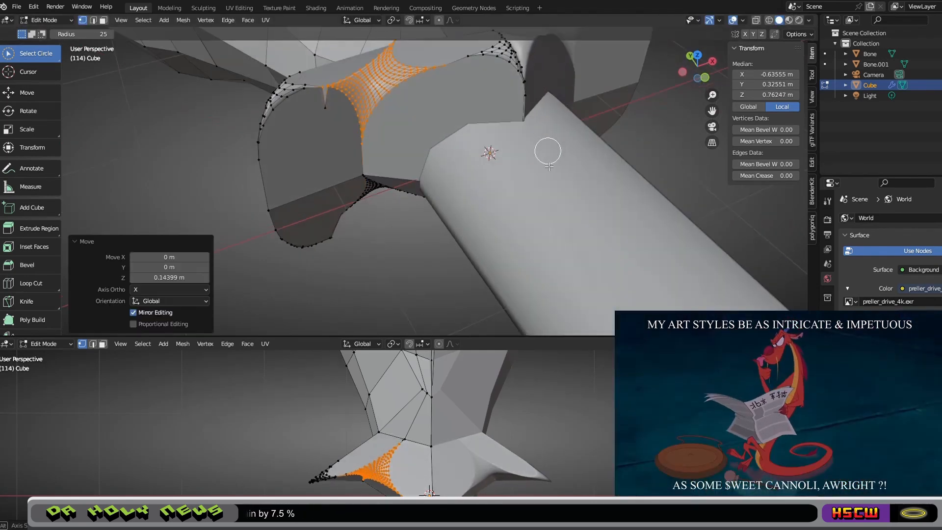
Select the spike vertex left beside the upper middle web and move it along Z
mouse_move(548, 166)
middle_mouse_down()
mouse_move(553, 210)
mouse_move(498, 208)
mouse_move(344, 147)
mouse_move(467, 235)
middle_mouse_up()
left_click(305, 93)
key("g")
key("z")
left_click(346, 145)
Try to move the lower middle webbed vertices along Z and undo the last three actions
left_click_drag(360, 196, 388, 289)
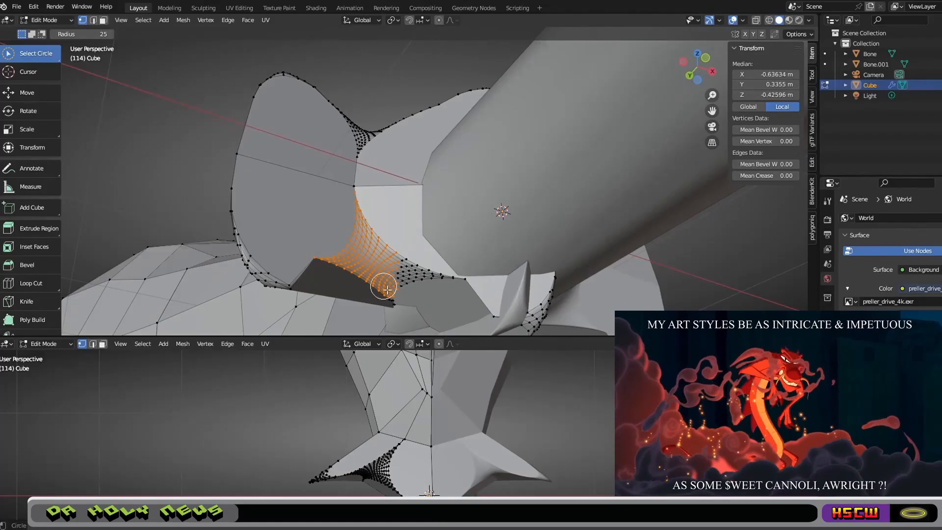
middle_click_drag(387, 290, 403, 231)
left_click_drag(412, 216, 456, 196)
middle_click_drag(431, 225, 564, 172)
key("g")
key("z")
left_click(428, 295)
key("ctrl+z")
key("ctrl+z")
key("ctrl+z")
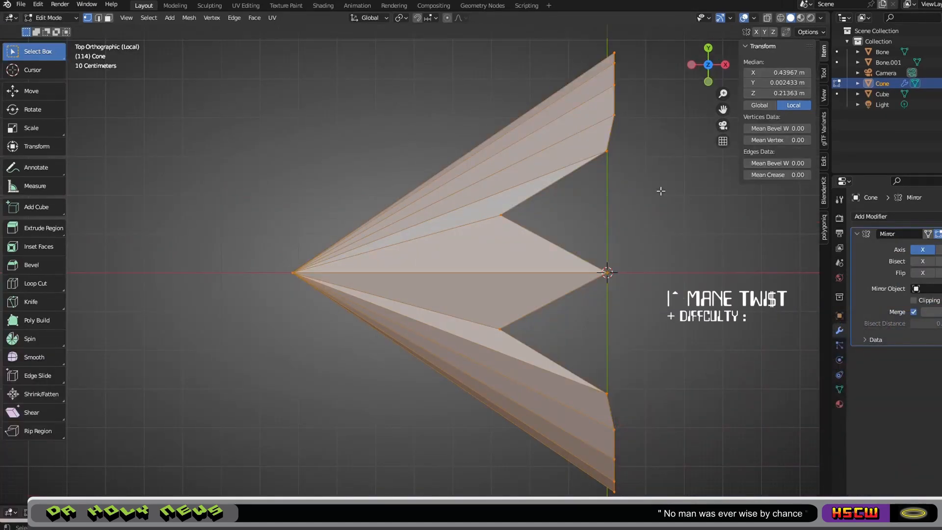
From the bottom view, move the outer lobe's inner corner vertex on the cone about 2.47 m along negative Y
scroll(705, 256, "down", 3)
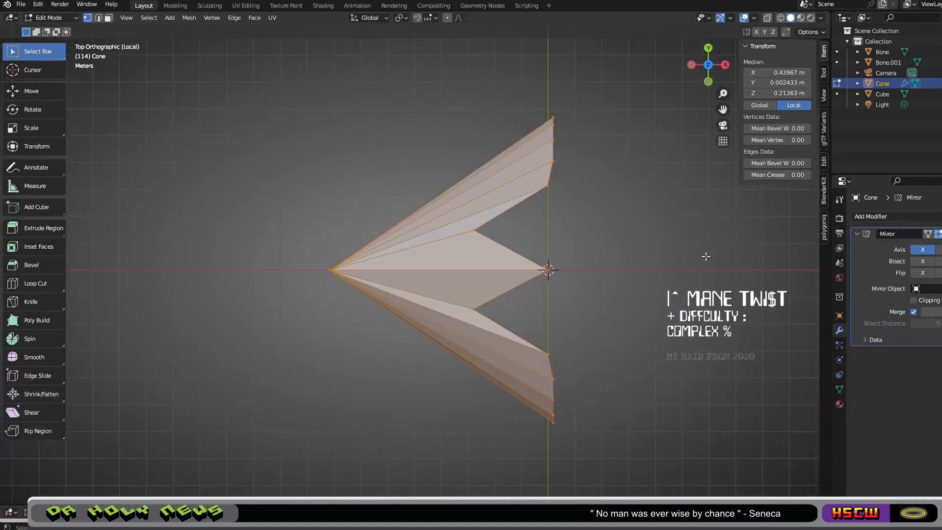
middle_click_drag(705, 256, 513, 444)
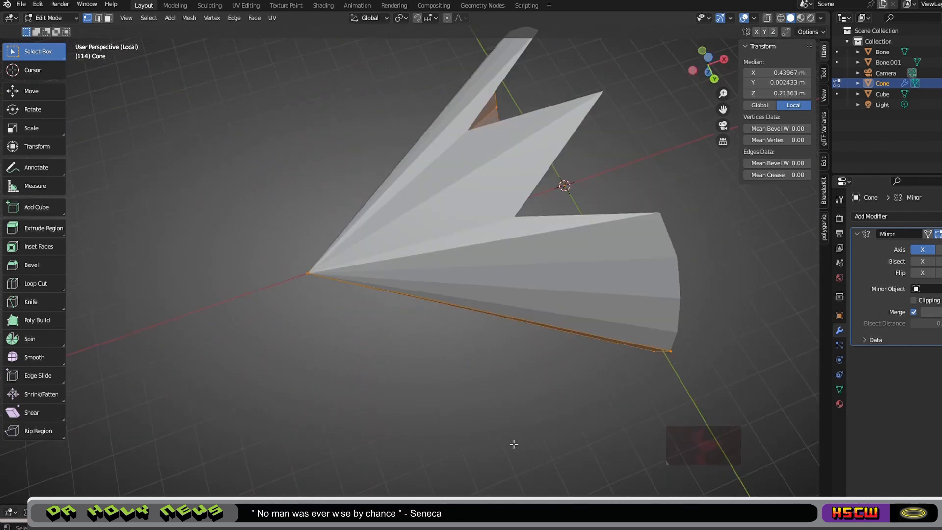
left_click(711, 57)
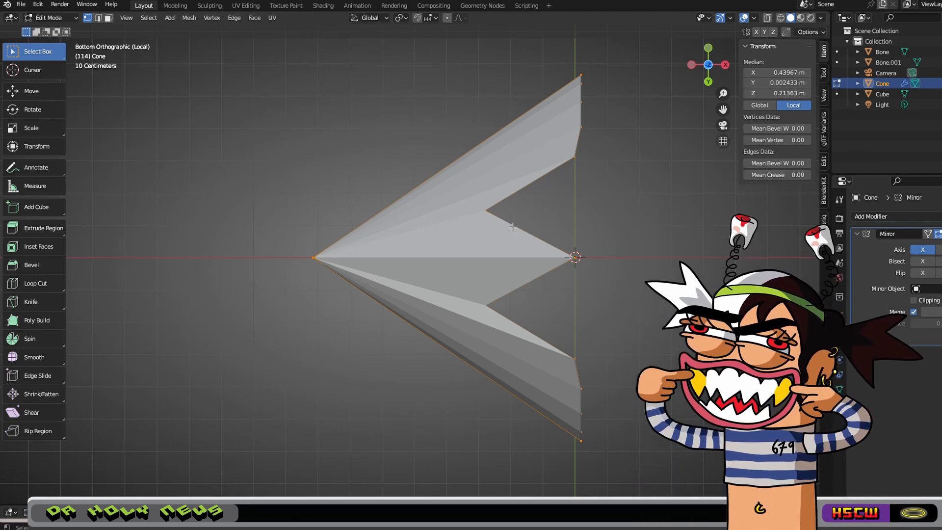
left_click(575, 163)
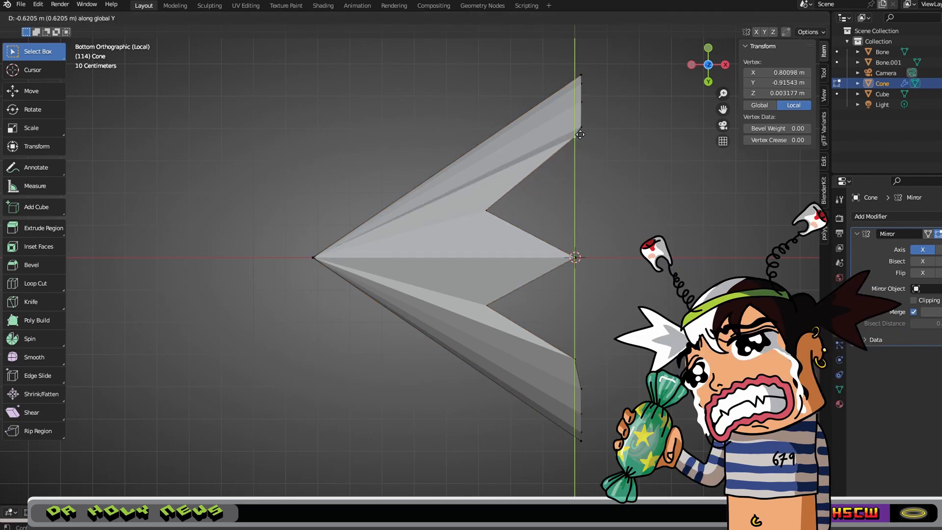
left_click(592, 85)
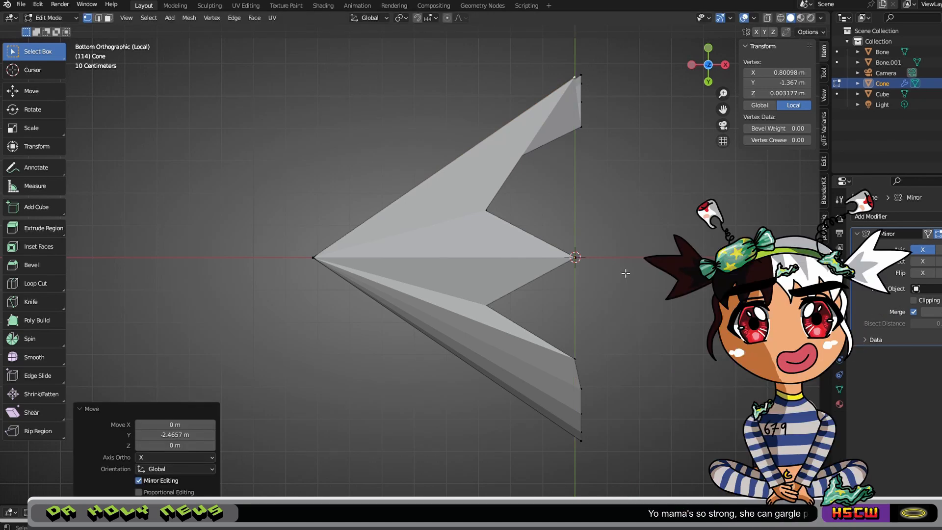
Check the cone's changed lobe from several angles, undo the last vertex move and return to the bottom view
middle_click_drag(625, 273, 420, 154)
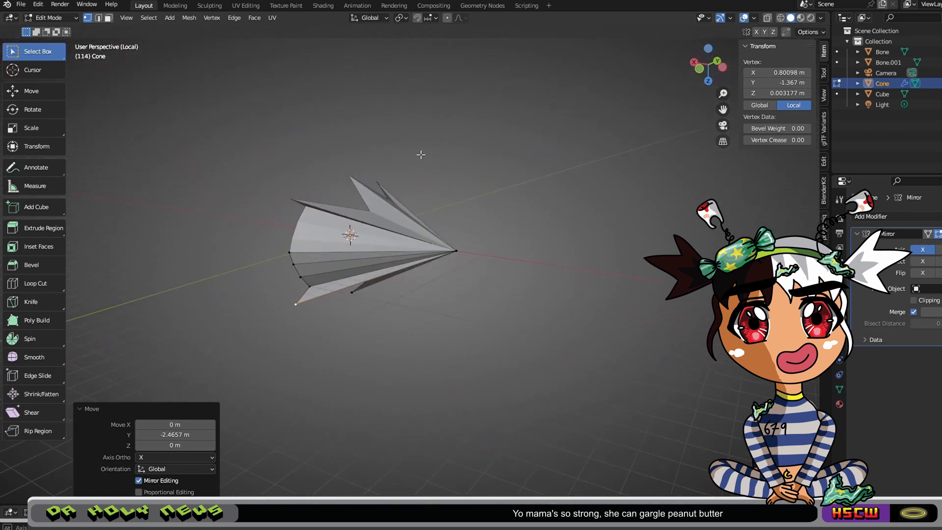
scroll(367, 226, "up", 3)
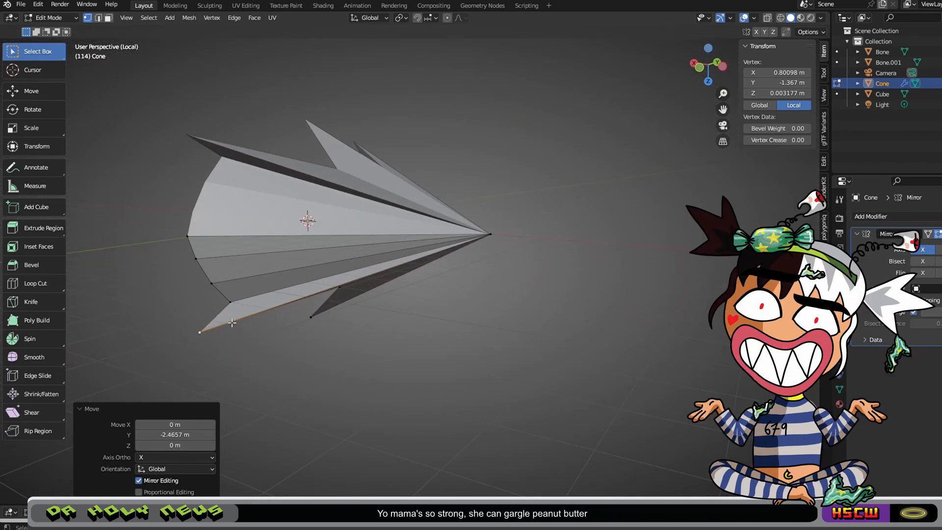
middle_click_drag(232, 322, 351, 275)
scroll(511, 298, "up", 2)
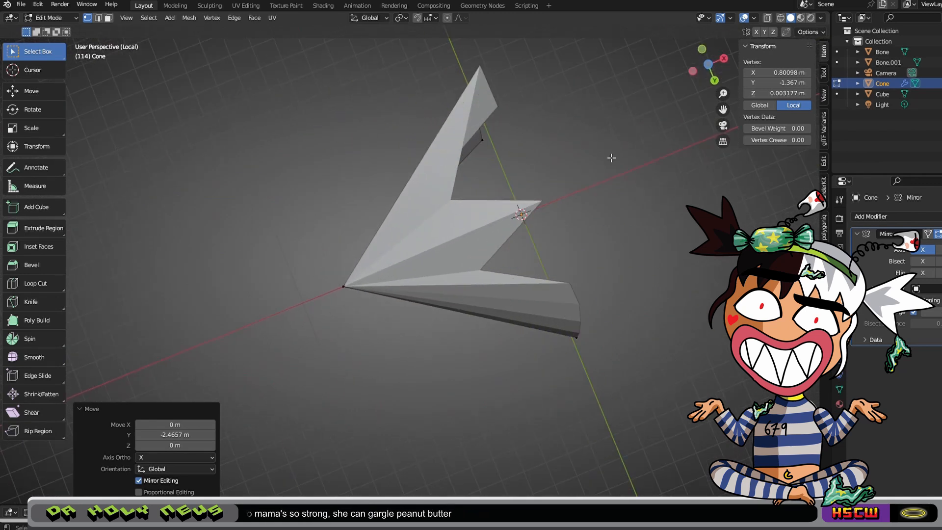
middle_click_drag(611, 158, 574, 156)
key("ctrl+z")
left_click(708, 64)
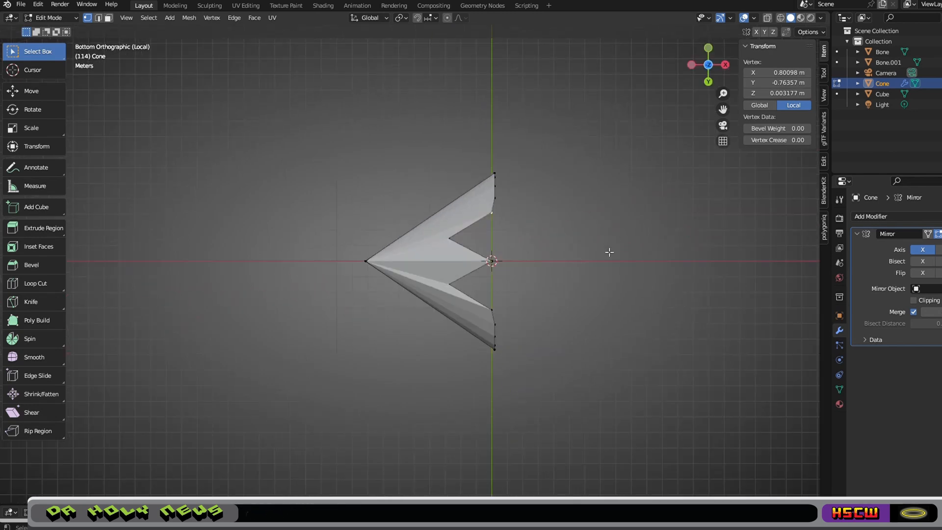
scroll(609, 252, "up", 2)
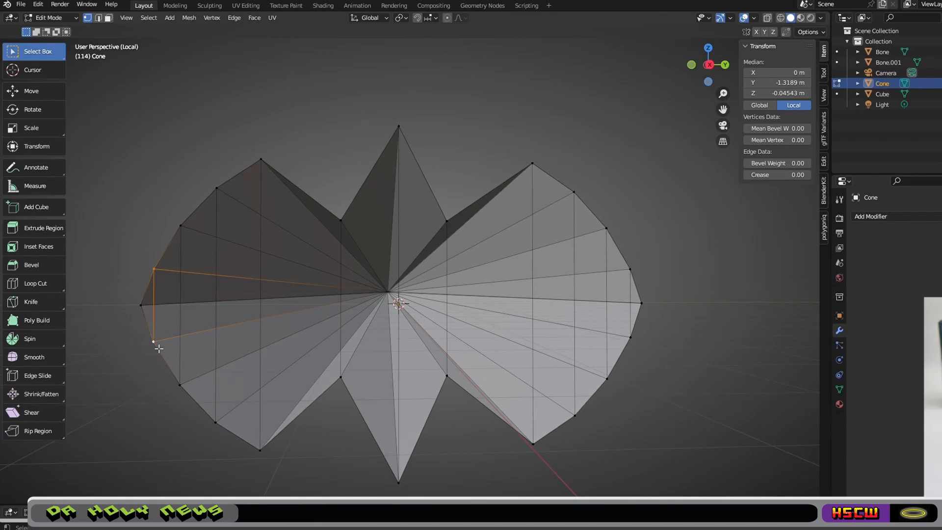
Fill the cone's open end on the positive Y lobe with faces between its opposite rim vertices, strip by strip
scroll(161, 336, "down", 2)
middle_click_drag(510, 392, 540, 393)
scroll(540, 393, "up", 3)
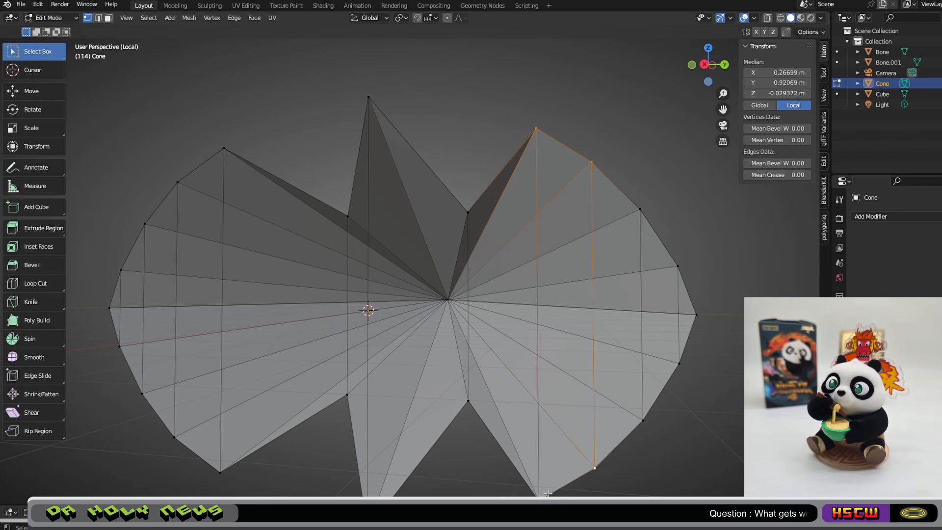
key("f")
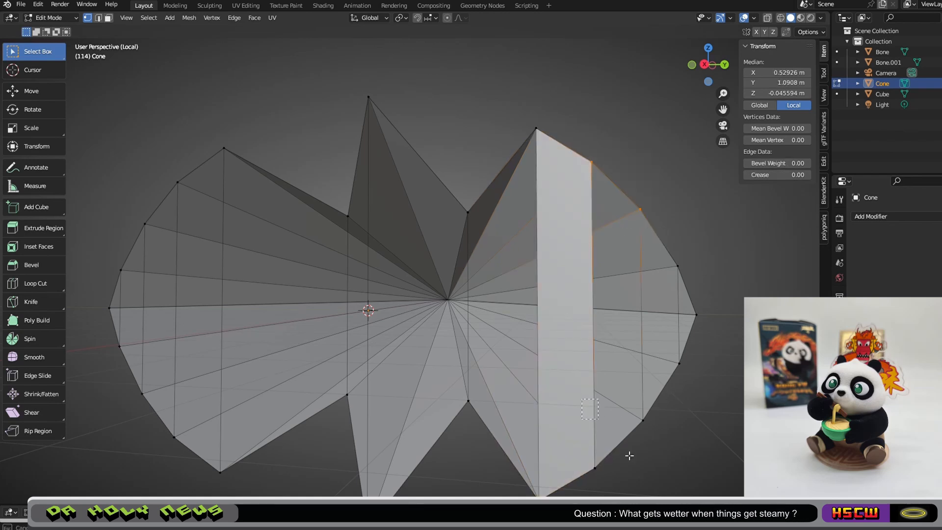
key("f")
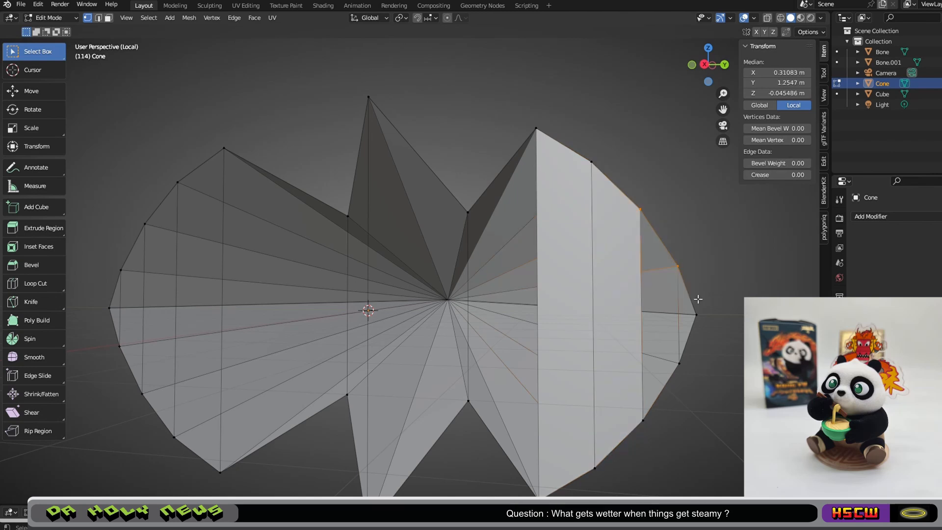
key("f")
left_click_drag(672, 245, 689, 367)
Fill the open end's panels across the central spike and the notches on both sides of it
left_click_drag(466, 109, 554, 499)
key("f")
scroll(565, 325, "down", 2)
mouse_move(540, 325)
middle_mouse_down()
mouse_move(575, 321)
mouse_move(555, 319)
middle_mouse_up()
left_click_drag(402, 140, 446, 455)
key("f")
left_click_drag(337, 147, 422, 456)
key("f")
left_click_drag(276, 163, 313, 439)
key("f")
key("f")
Fill the negative Y lobe's remaining strips out to its tip with faces and clear the selection
left_click_drag(215, 196, 281, 433)
key("f")
left_click_drag(195, 225, 244, 391)
key("f")
left_click_drag(191, 265, 216, 372)
key("f")
key("alt+a")
From the right view, try to triangulate the filled end faces with the Beauty quad and n-gon methods
middle_click_drag(267, 263, 501, 250)
scroll(501, 250, "down", 3)
scroll(501, 250, "up", 1)
left_click(708, 66)
scroll(420, 341, "up", 2)
scroll(419, 341, "up", 1)
key("ctrl+t")
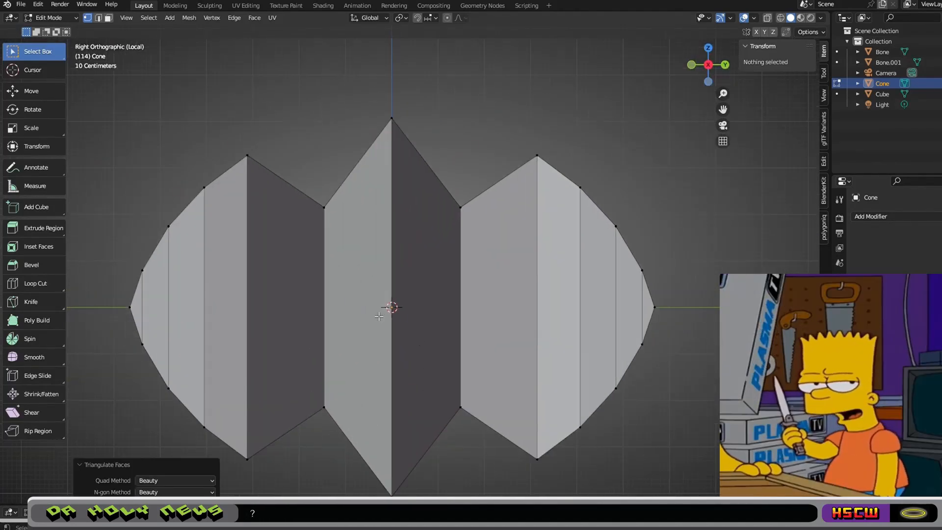
Split the filled end strips of both lobes across their middle to add a line of midpoint vertices, and clear the selection
left_click(172, 305)
right_click(172, 304)
key("alt+a")
middle_click_drag(486, 226, 507, 300)
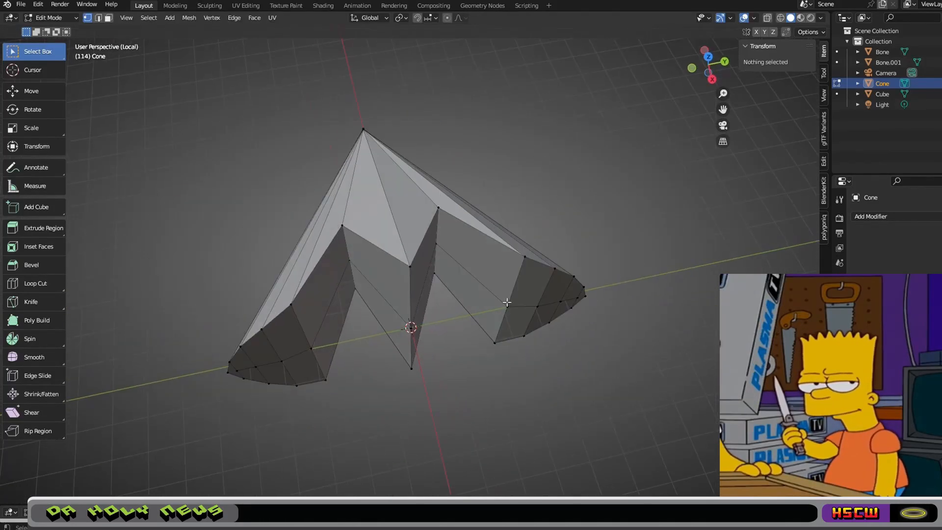
Try moving the midline vertices of both lobe ends, and undo the rotation of the negative Y lobe's midline
left_click(508, 306)
left_click(537, 306, "shift")
left_click(560, 301, "shift")
left_click(282, 361, "shift")
left_click(255, 366, "shift")
left_click(236, 371, "shift")
scroll(442, 378, "down", 2)
middle_click_drag(441, 378, 484, 361)
key("g")
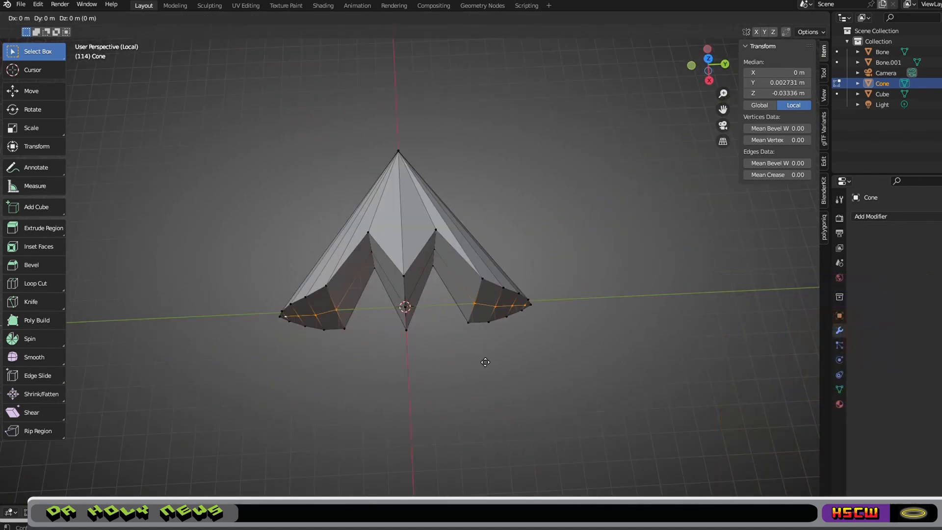
left_click(486, 355)
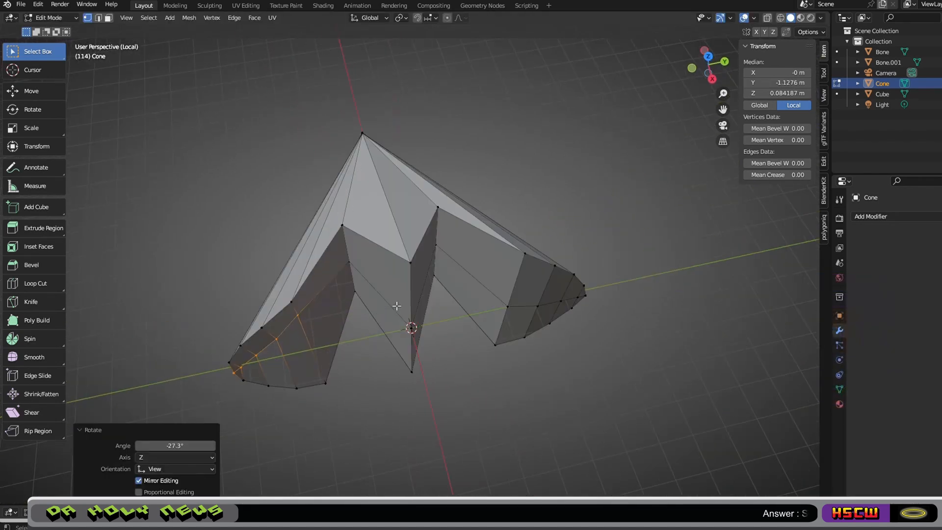
key("ctrl+z")
From the top view, push in the negative Y lobe's midline vertices: about -0.66 m along X, rotated -31°, about 0.56 m along Y
middle_click_drag(395, 307, 465, 359)
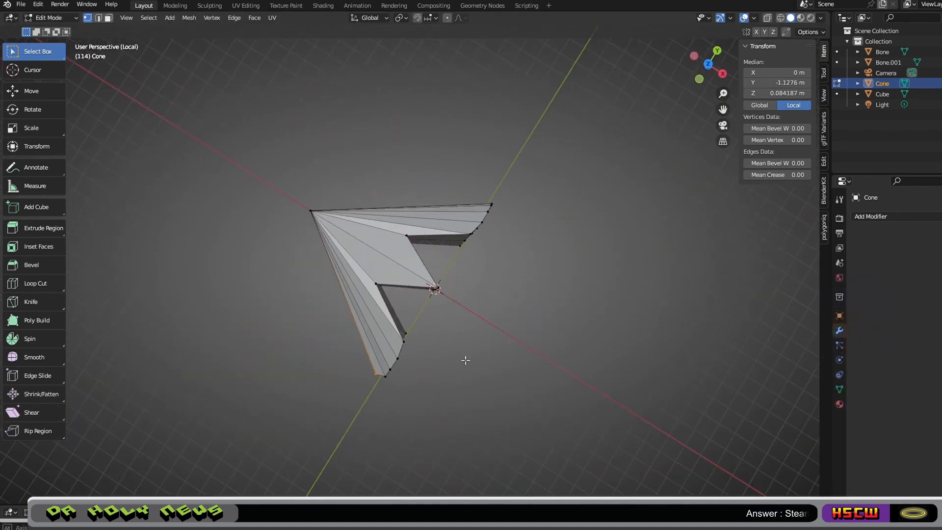
scroll(465, 360, "up", 1)
key("KP_7")
scroll(520, 373, "up", 3)
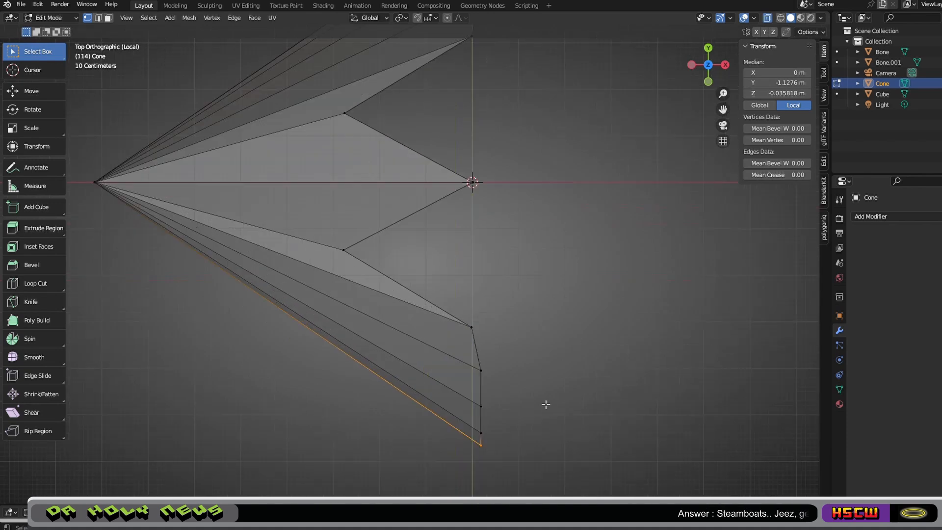
left_click(515, 395)
key("r")
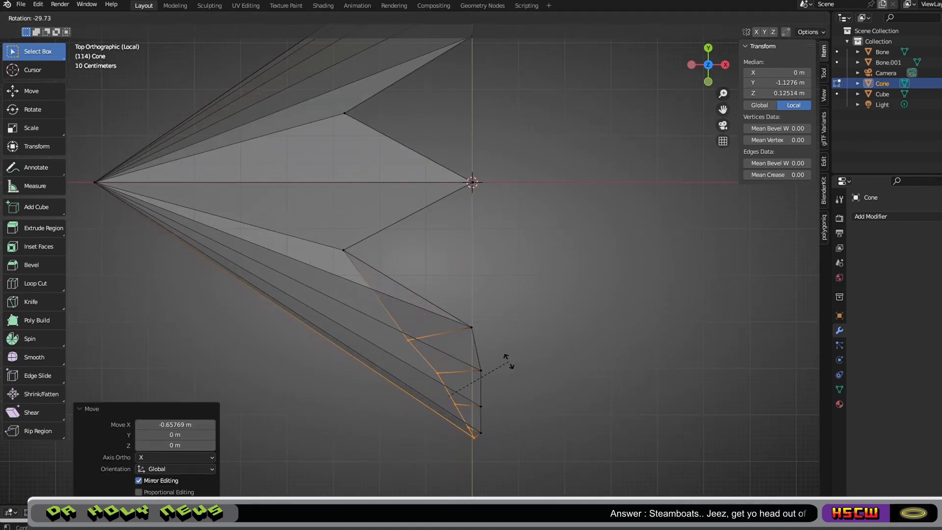
left_click(510, 365)
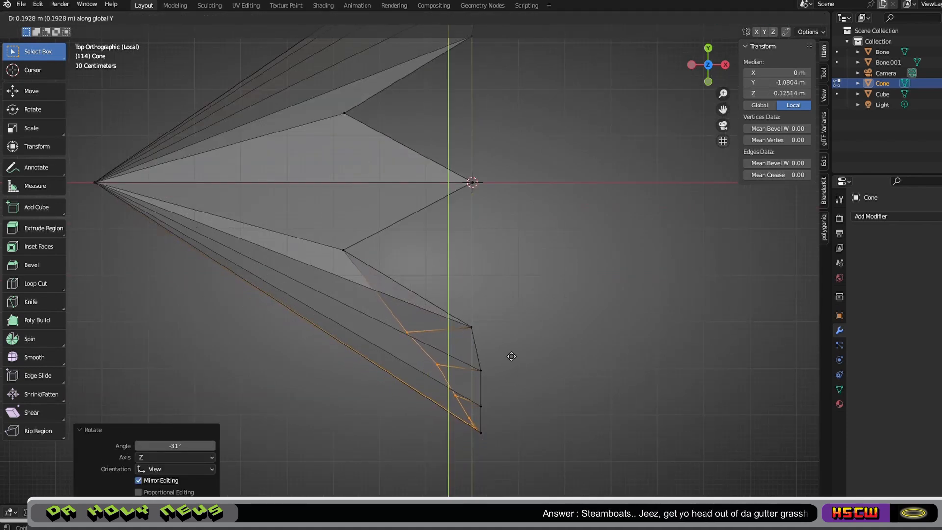
left_click(516, 401)
middle_click_drag(532, 427, 568, 432)
left_click(707, 64)
scroll(552, 248, "up", 3)
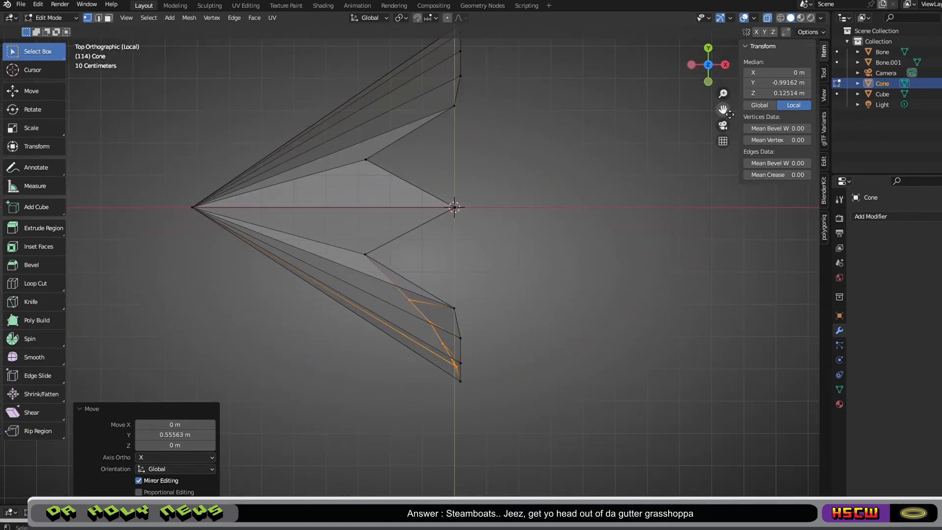
Notch the positive Y lobe's end to match by rotating its midline vertices 30.2° and shifting them along Y
middle_click_drag(552, 249, 552, 334, "shift")
middle_click_drag(552, 334, 566, 274)
left_click(568, 271)
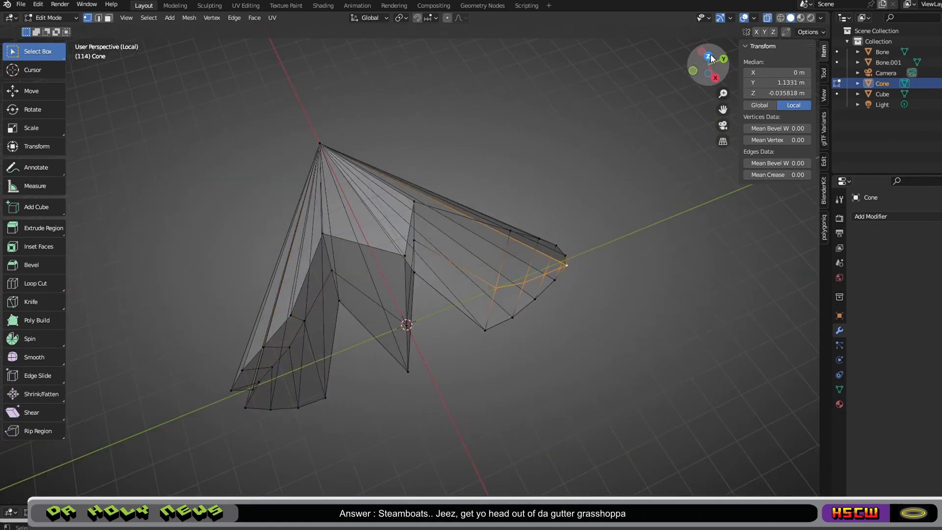
left_click(709, 57)
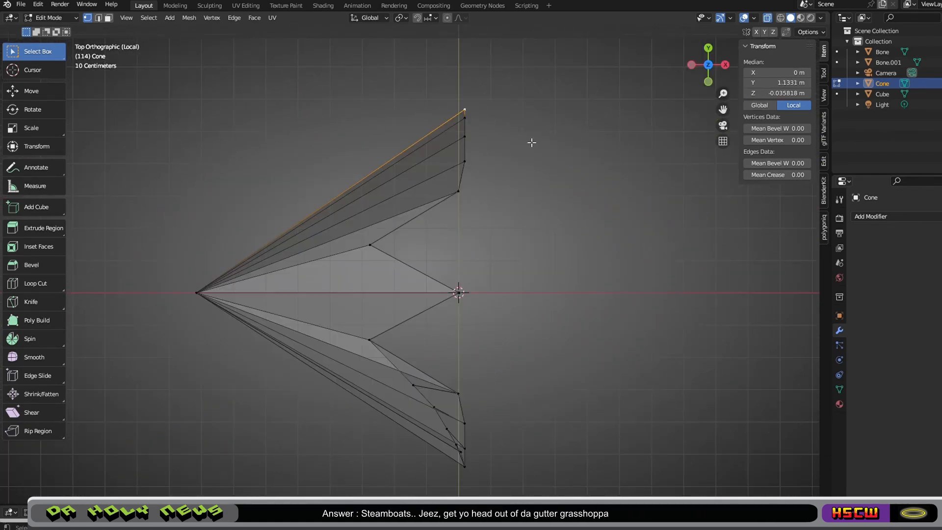
left_click(505, 164)
key("r")
left_click(523, 232)
key("g")
key("y")
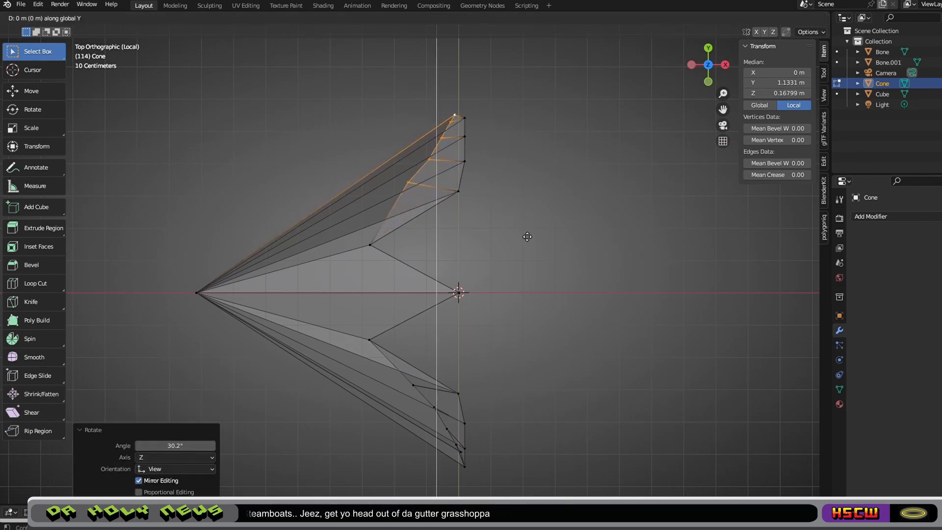
left_click(540, 266)
middle_click_drag(540, 265, 527, 241)
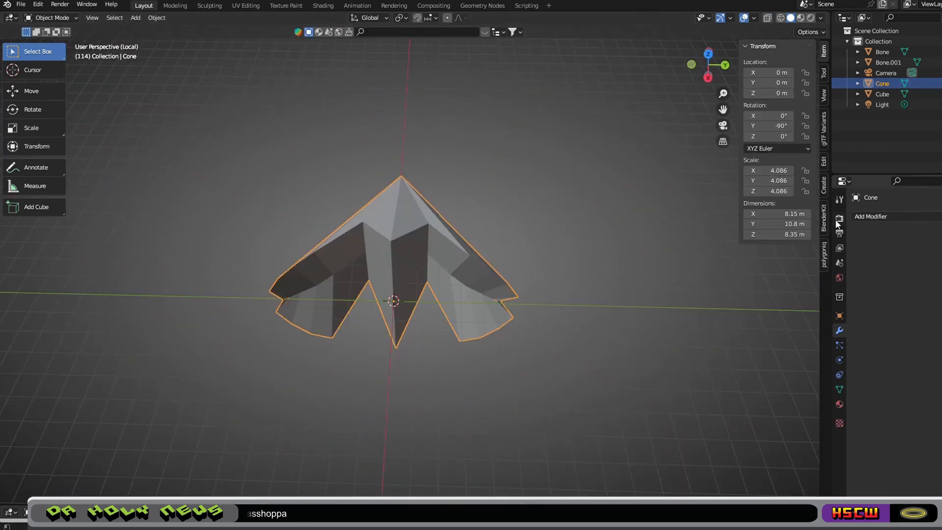
Enable Bloom and Ambient Occlusion in the scene's Eevee render settings
left_click(838, 219)
left_click(864, 304)
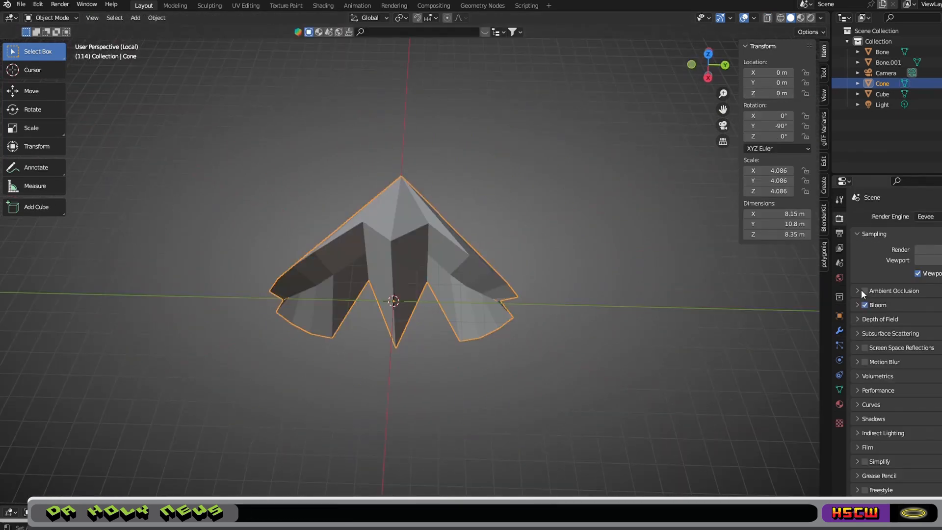
left_click(859, 290)
left_click(863, 291)
left_click(858, 289)
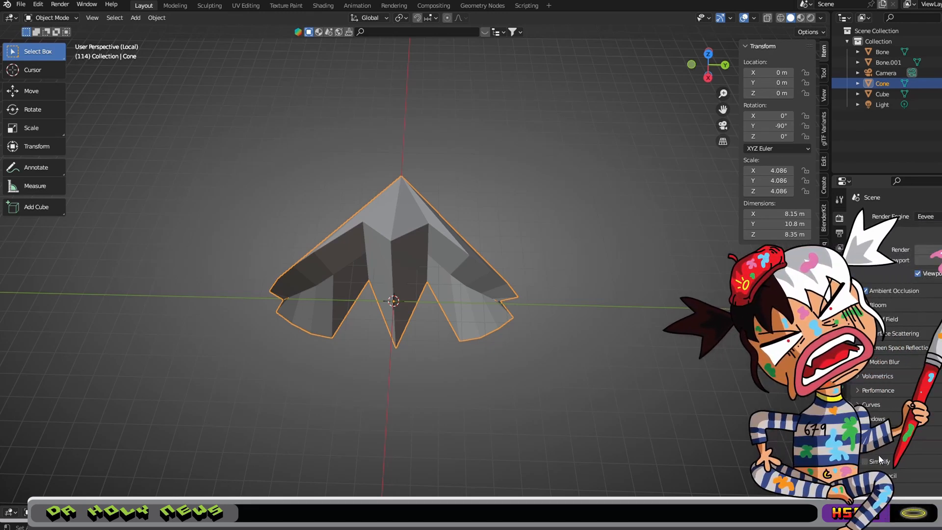
middle_click_drag(516, 301, 633, 349)
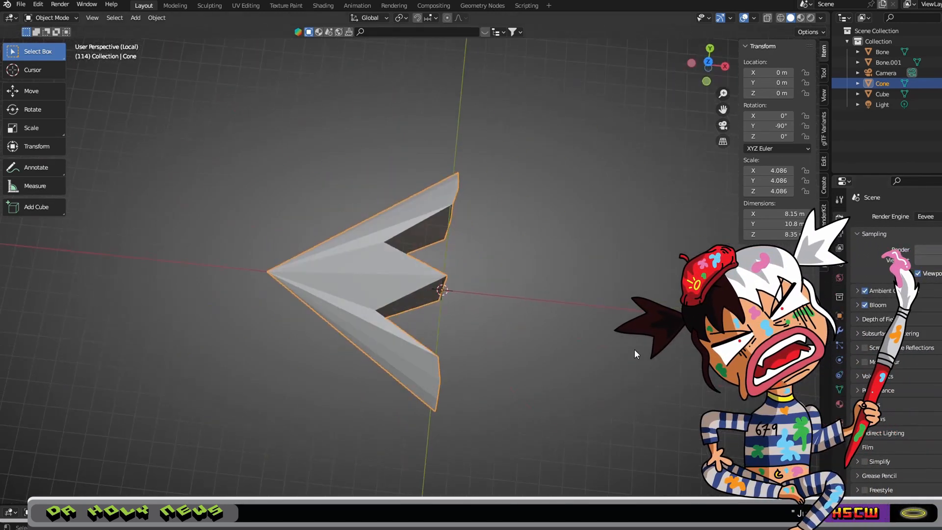
mouse_move(525, 200)
middle_mouse_down()
mouse_move(458, 122)
mouse_move(381, 97)
mouse_move(321, 112)
mouse_move(397, 142)
mouse_move(495, 161)
mouse_move(541, 204)
middle_mouse_up()
middle_click_drag(544, 266, 510, 123)
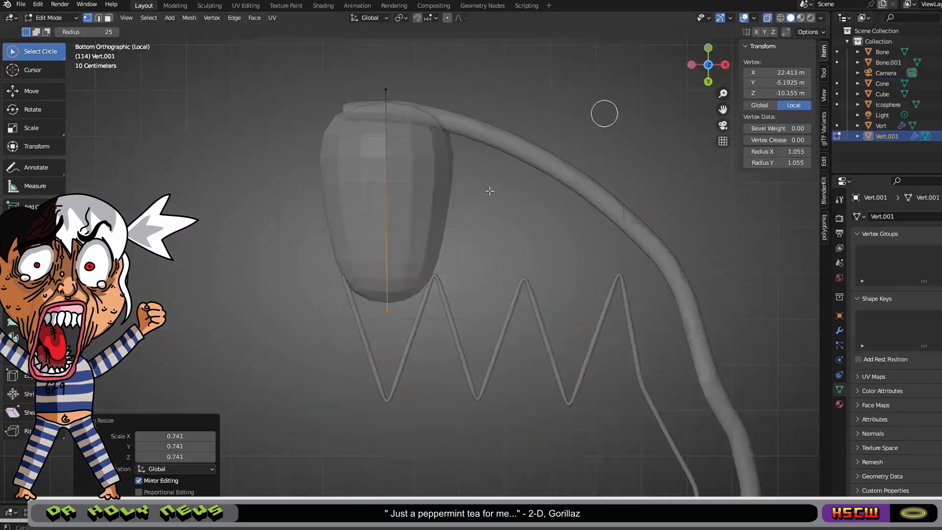
Lengthen the skinned shape about 2.12 m along Y from its narrow end and scale the end's skin by -0.041 into a point
key("g")
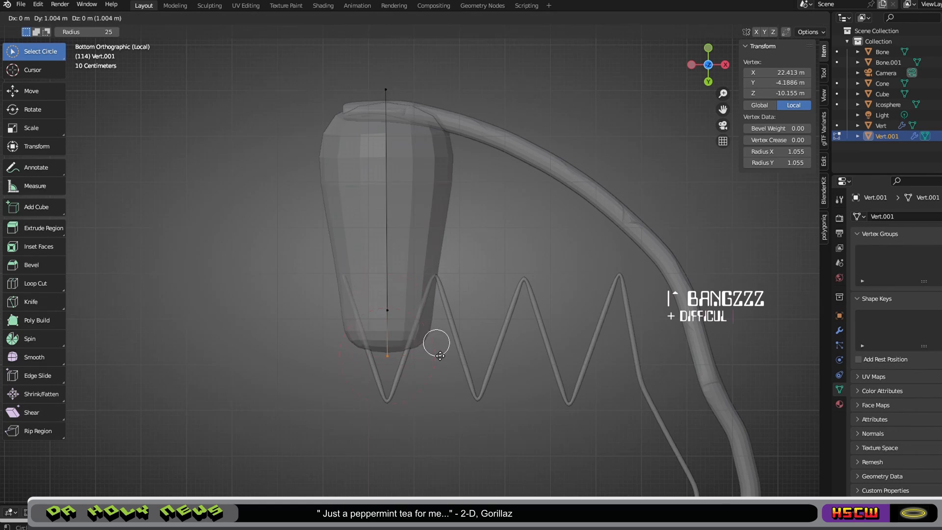
left_click(439, 394)
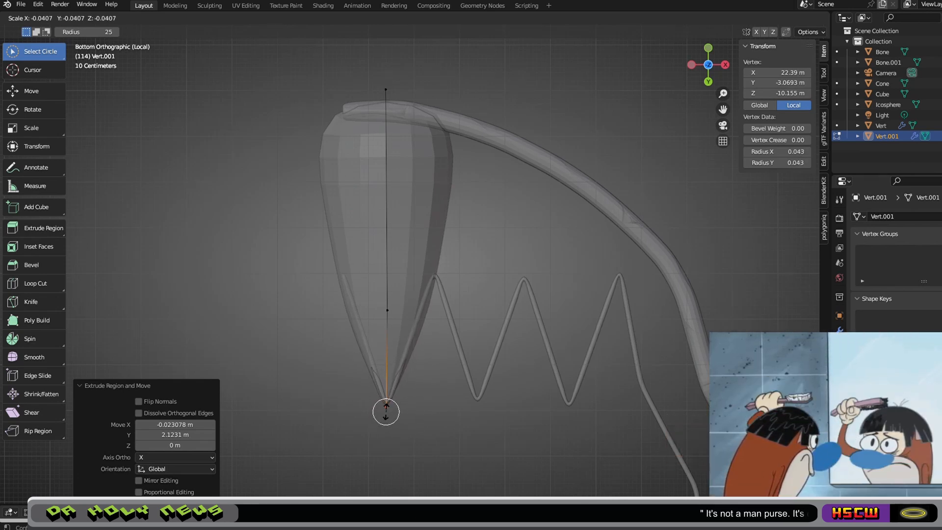
scroll(439, 357, "down", 2)
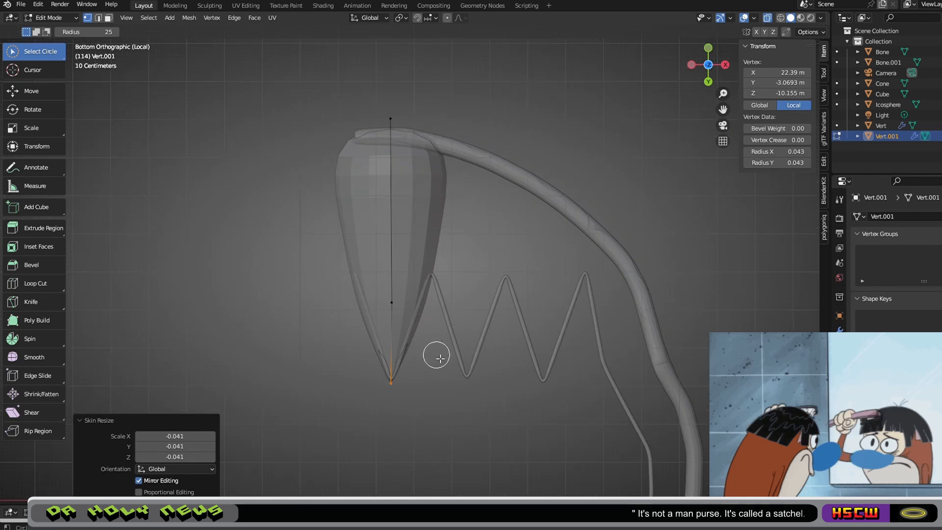
middle_click_drag(439, 357, 335, 260)
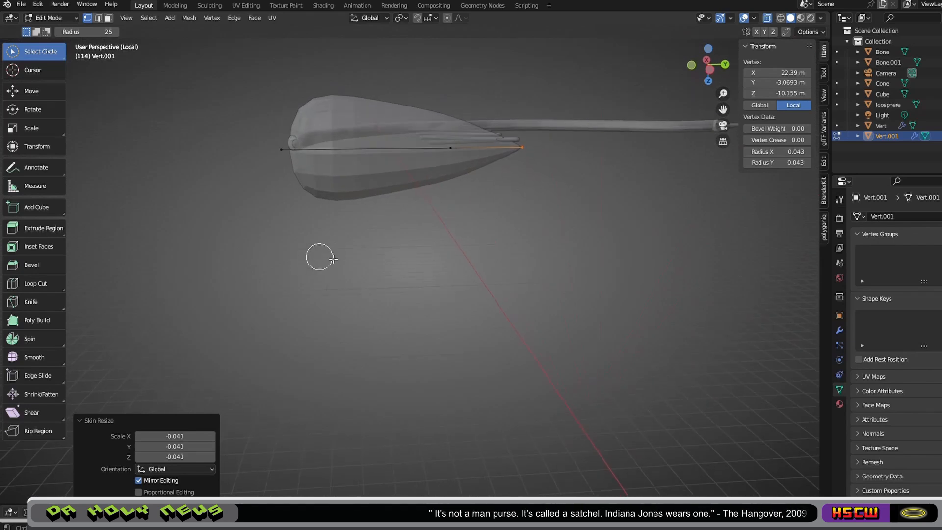
Move the whole tapered shape about -25.43 m along X and about 2.31 m along Z, beside the large sphere
key("KP_3")
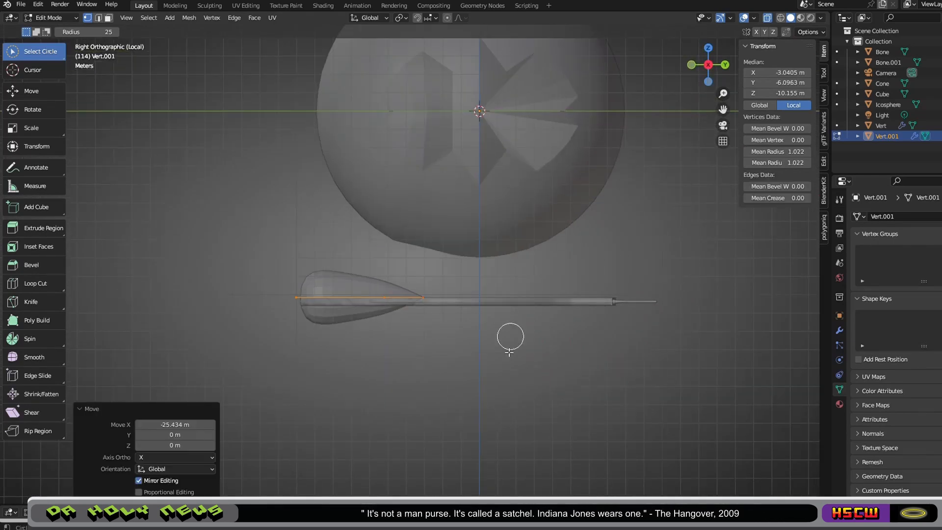
scroll(509, 336, "up", 2)
left_click(242, 312)
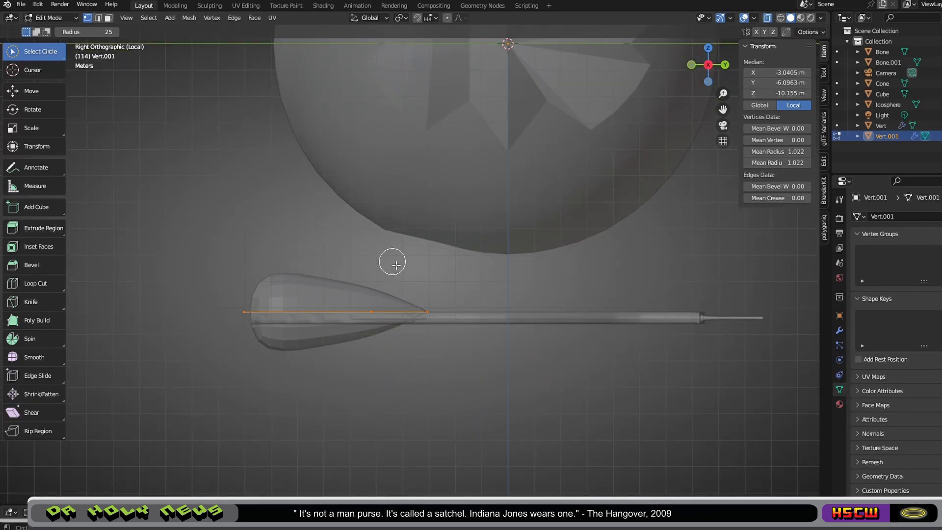
left_click(440, 205)
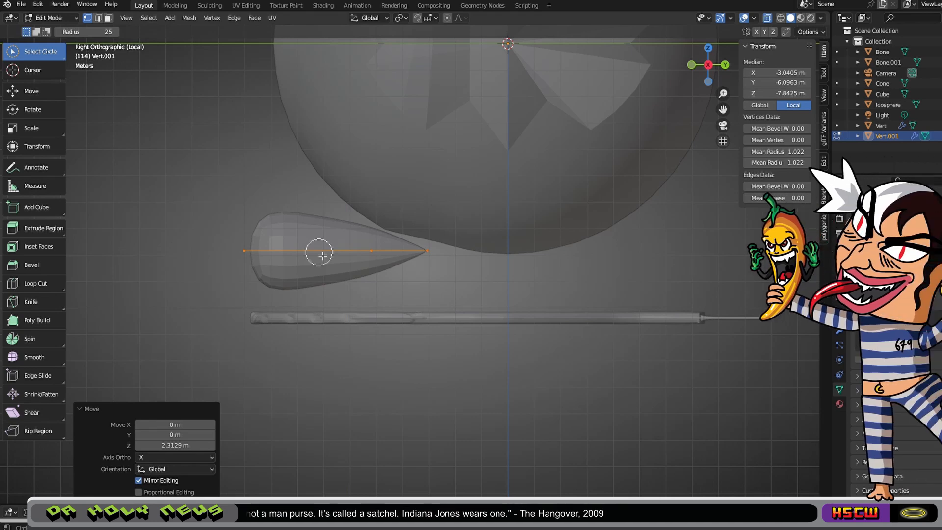
Bend the tapered shape upward by adding a middle vertex, raising it along Z, and raising the blunt end about 5.12 m
key("a")
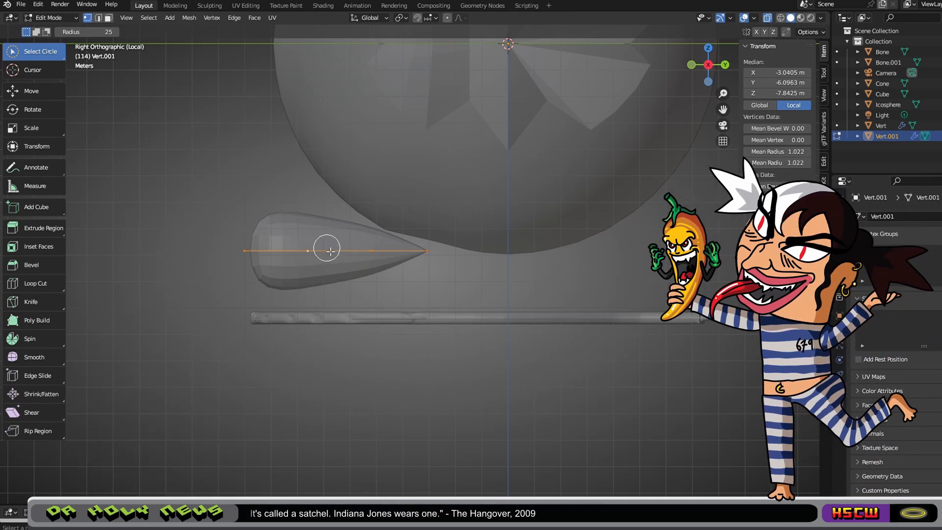
left_click(330, 251)
key("g")
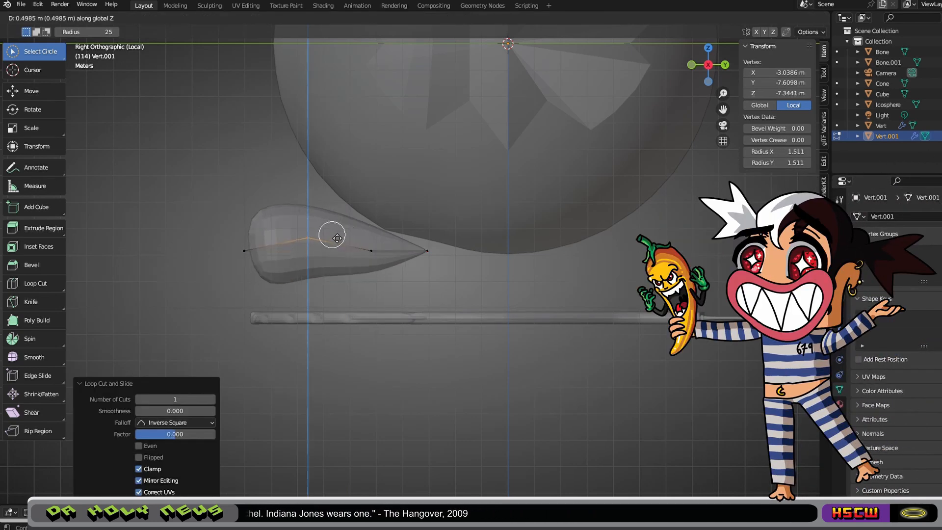
left_click(236, 254)
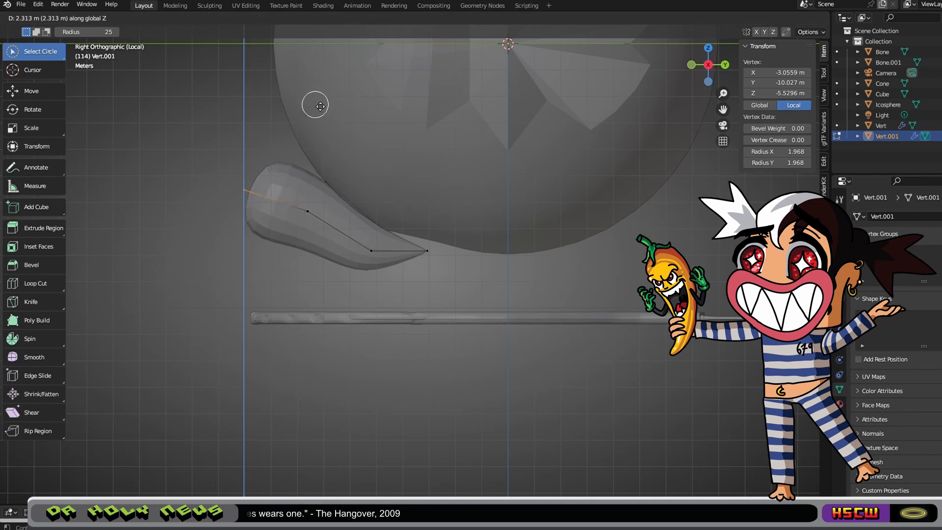
left_click(332, 32)
Turn the curved, skinned shape into real mesh geometry and open it in Edit Mode
middle_click_drag(493, 330, 268, 159)
left_click(709, 62)
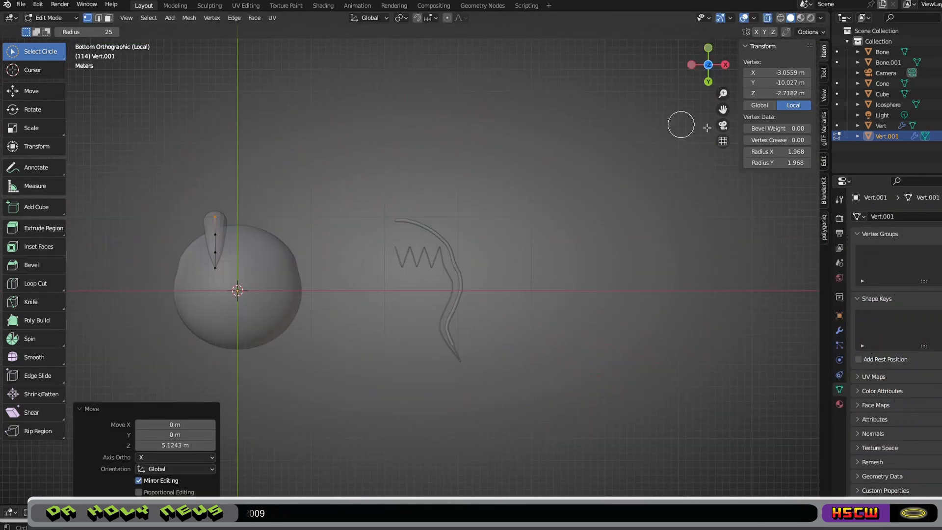
scroll(568, 328, "up", 5)
left_click(49, 17)
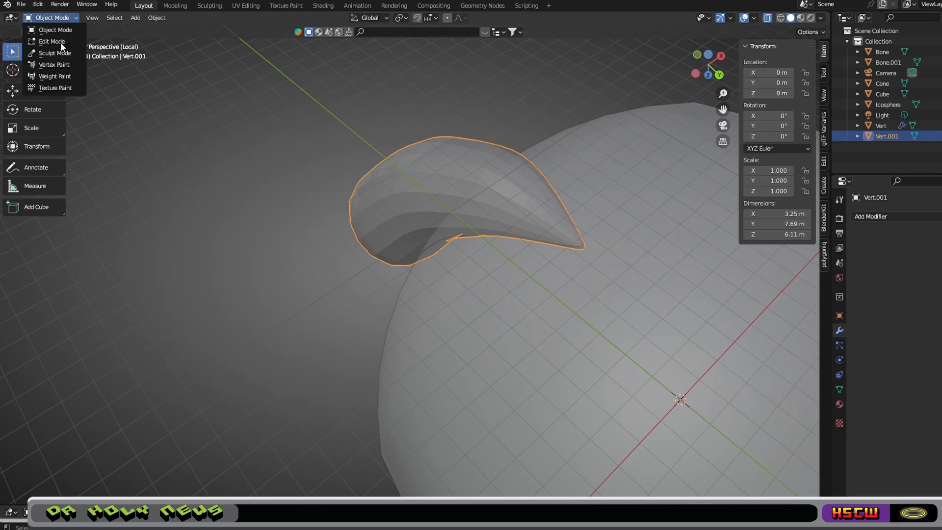
left_click(62, 46)
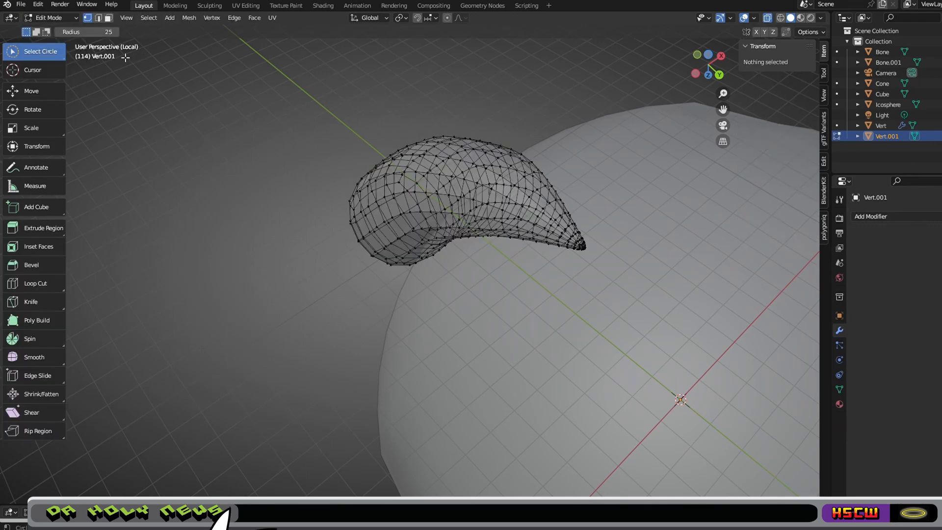
middle_click_drag(456, 201, 600, 366)
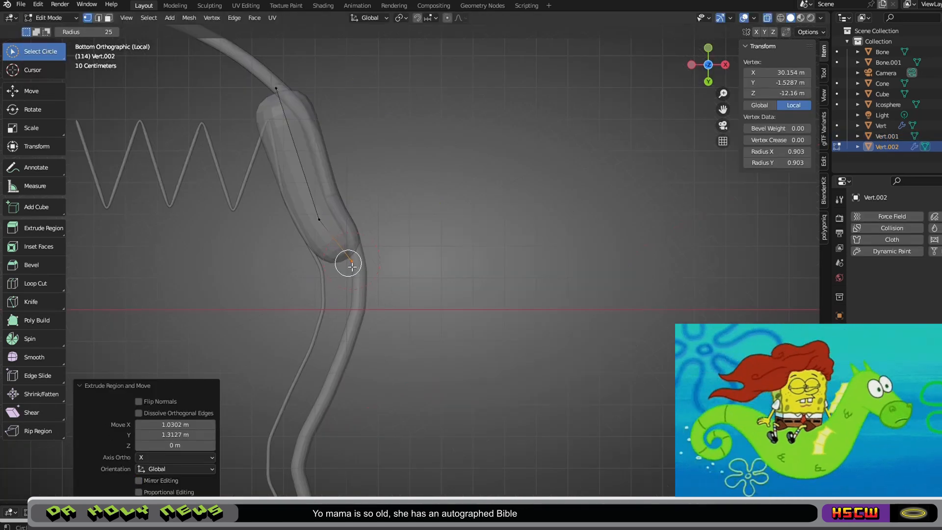
Reduce the skin radius at the new tube's lower bend vertex to 0.707 and nudge the vertex along X within the guide curves
left_click(352, 261)
key("ctrl+a")
left_click(396, 257)
key("g")
key("x")
left_click(431, 256)
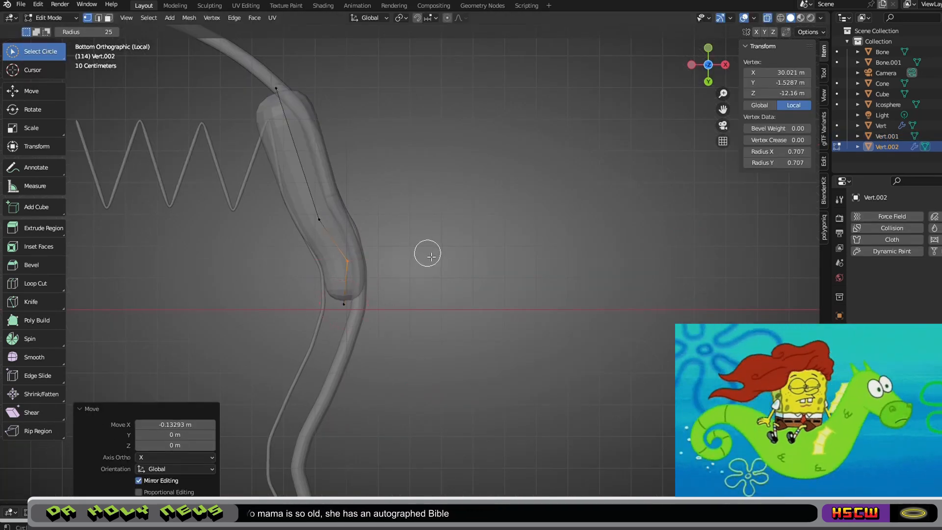
left_click(431, 252)
key("g")
key("x")
left_click(429, 254)
Reposition the tube's middle vertices along Y and about 0.27 m along X to follow the guide curves' bend
left_click(320, 220)
key("g")
key("y")
left_click(380, 226)
key("g")
key("x")
left_click(385, 226)
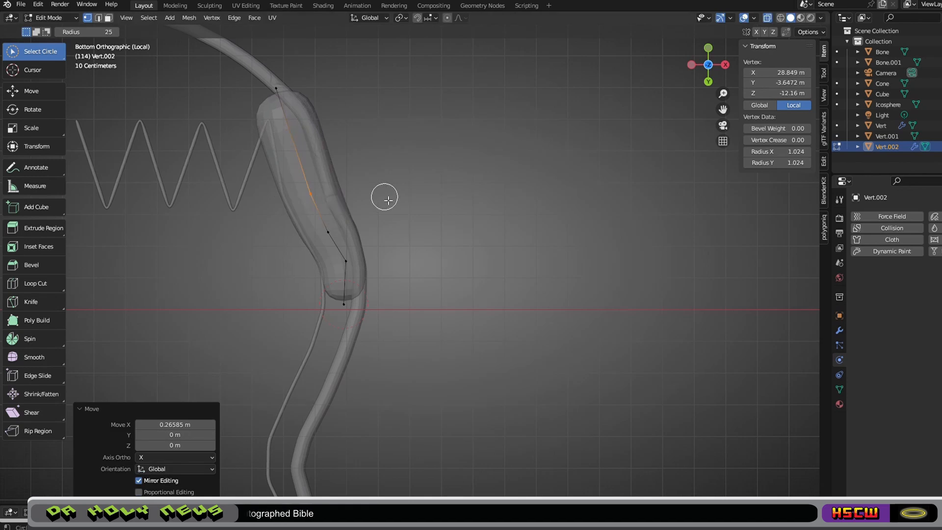
Extrude two more segments from the tube's lower end along the guides, the first about -0.61 m in X and 2.06 m in Y
left_click(277, 94)
left_click(331, 303)
middle_click_drag(331, 303, 358, 161, "shift")
left_click(374, 163)
key("e")
left_click(413, 219)
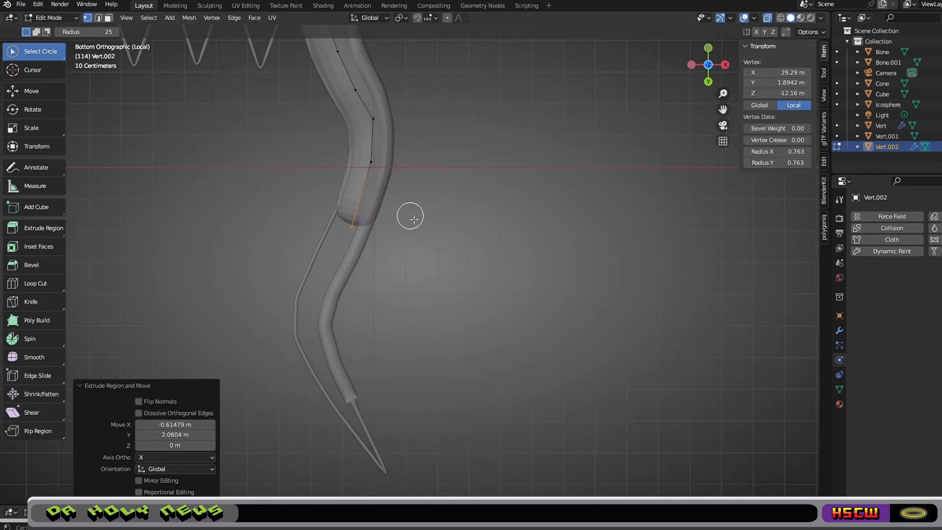
key("e")
left_click(368, 298)
Scale the skin by 1.103 at the vertex joining the two new segments and shift that vertex along X
left_click(355, 231)
key("ctrl+a")
left_click(454, 229)
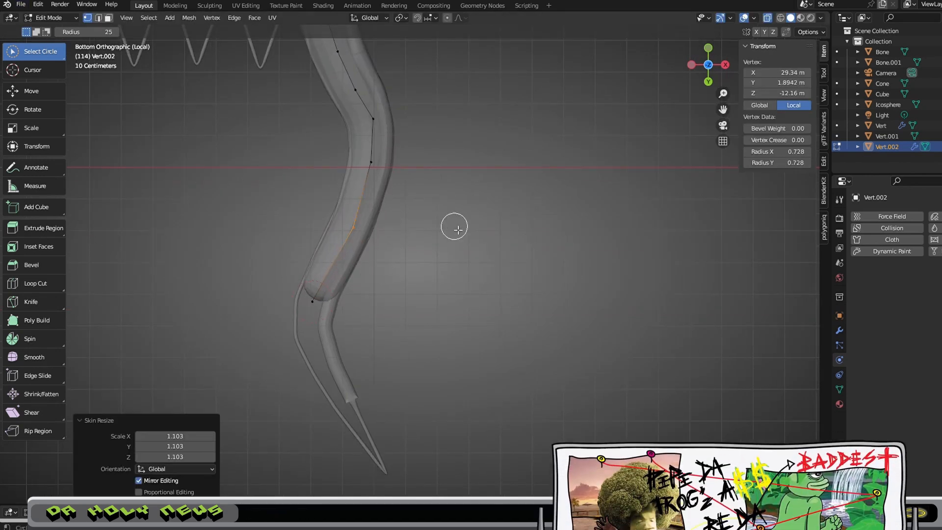
key("g")
key("x")
left_click(451, 229)
Extrude another segment from the tube's lower end along the guide curves and nudge the bend vertex slightly along X
left_click(313, 301)
left_click(385, 303)
key("e")
left_click(369, 358)
key("g")
key("x")
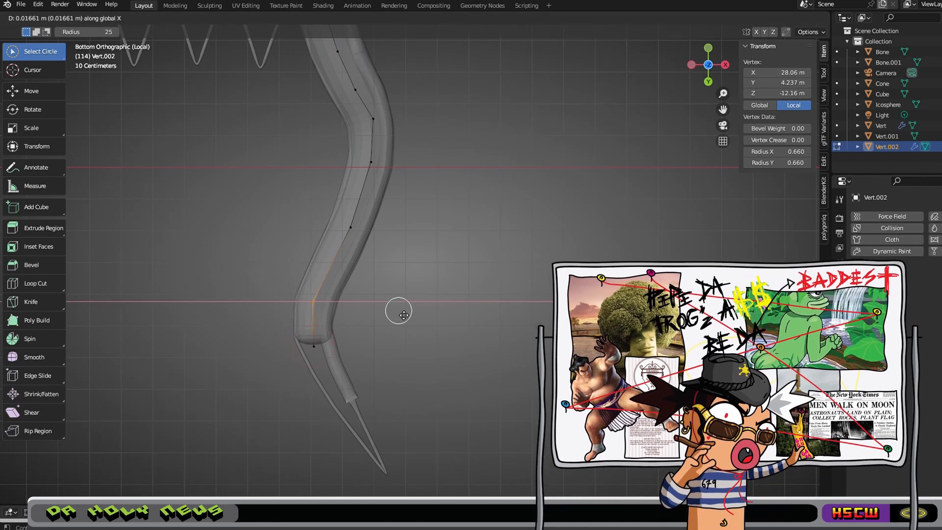
left_click(396, 312)
Extrude the tube down to the guides' tip with a narrowing skin, the last segment about 0.864 m in X and 1.645 m in Y
key("e")
left_click(409, 396)
key("ctrl+a")
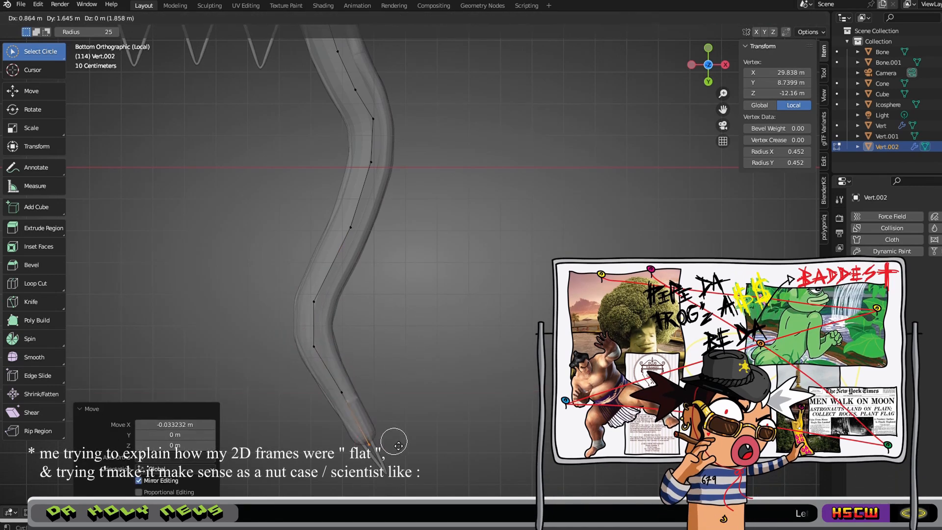
left_click(398, 445)
Return to Object Mode and shade the finished tapered tube smooth
key("Tab")
middle_click_drag(399, 446, 389, 184)
scroll(546, 248, "down", 4)
middle_click_drag(349, 121, 464, 125)
middle_click_drag(506, 163, 514, 206)
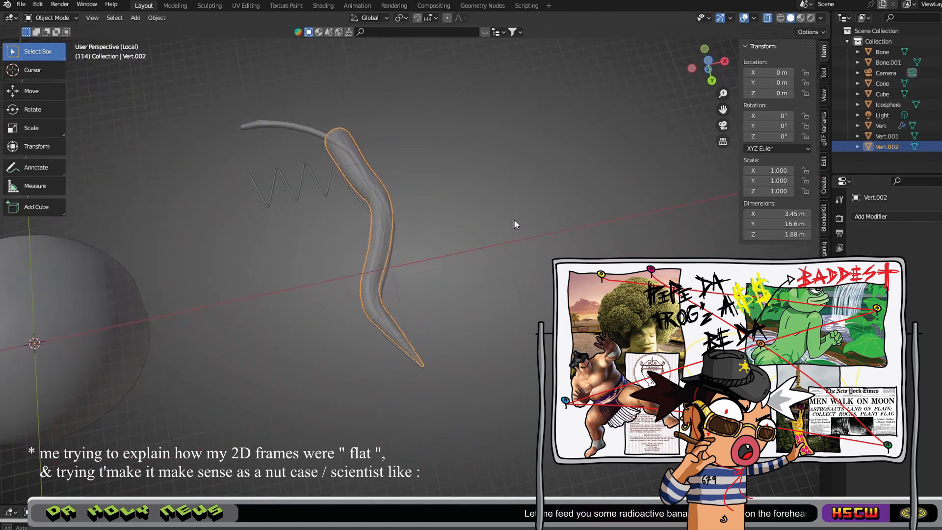
middle_click_drag(506, 244, 406, 169)
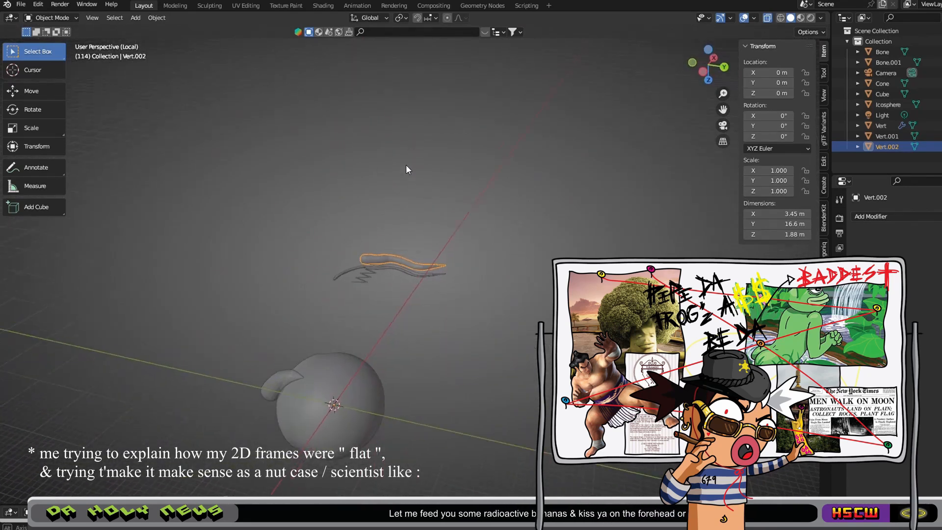
scroll(400, 263, "up", 5)
right_click(287, 225)
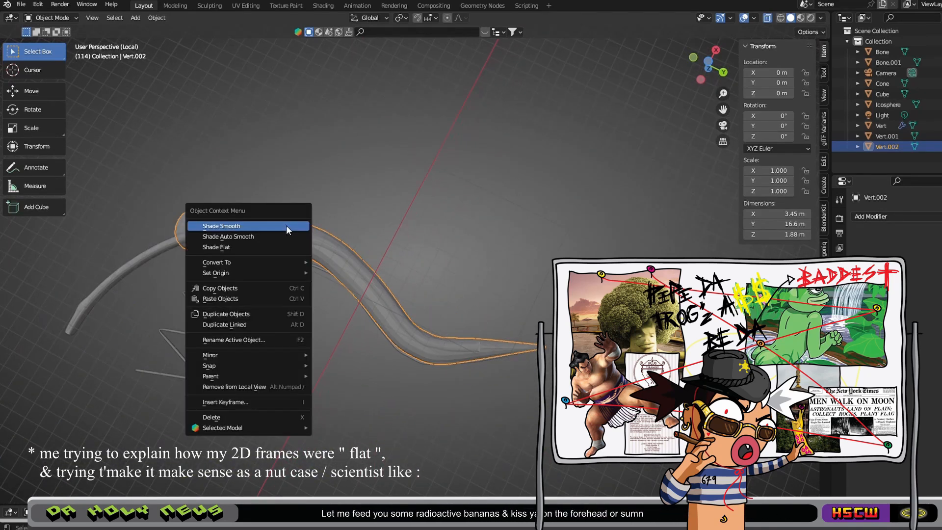
left_click(286, 226)
scroll(535, 206, "down", 3)
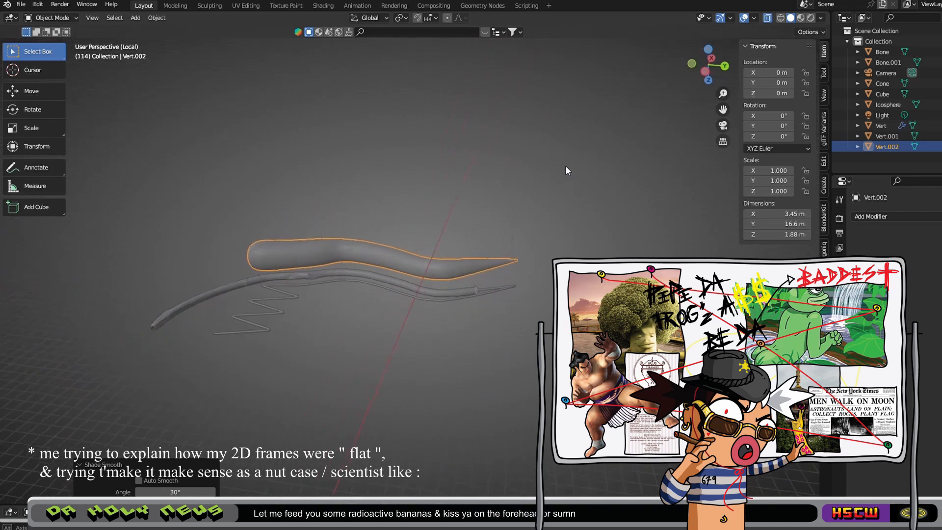
middle_click_drag(470, 139, 335, 225)
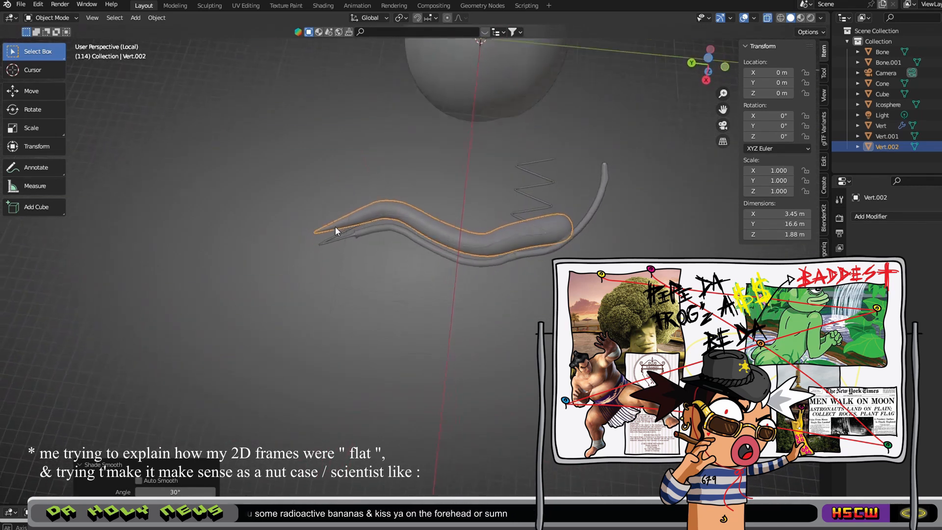
middle_click_drag(411, 270, 458, 265)
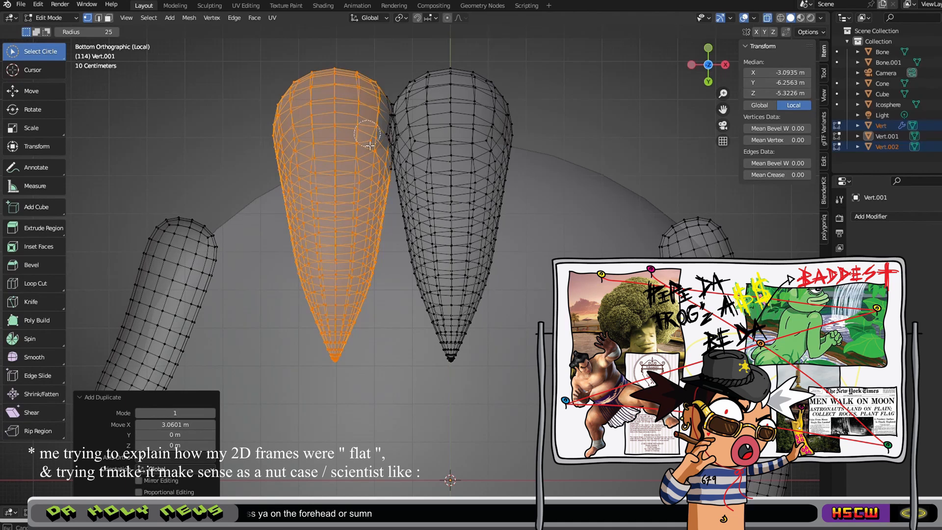
Add the duplicated lock's missed vertices along its overlap with the central lock to the selection
scroll(369, 145, "up", 8)
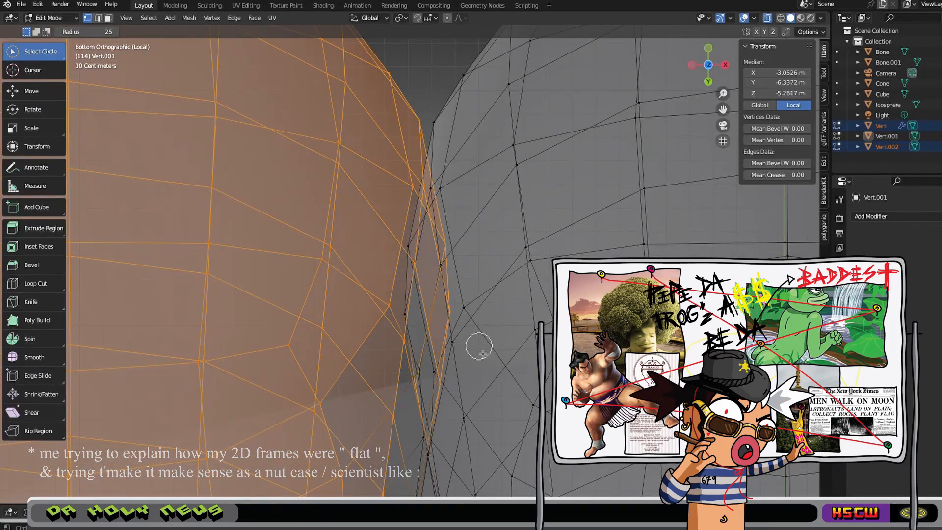
middle_click_drag(483, 353, 402, 452)
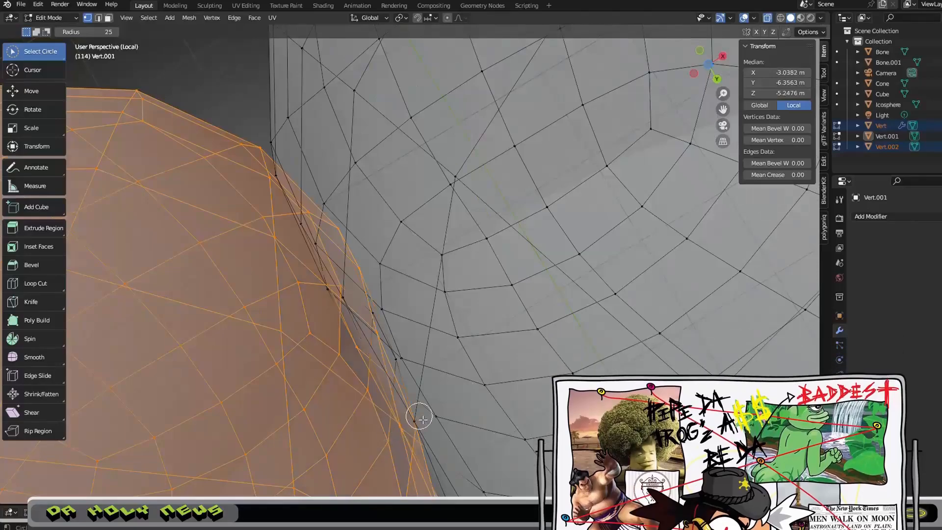
left_click_drag(35, 52, 34, 75)
left_click(401, 424, "shift")
scroll(412, 427, "down", 9)
middle_click_drag(418, 445, 409, 426)
scroll(409, 406, "up", 3)
left_click_drag(409, 427, 416, 415)
scroll(416, 416, "down", 4)
middle_click_drag(415, 416, 457, 256)
Move the duplicated lock 1.0523 m along X so that it overlaps the central lock
scroll(193, 446, "up", 4)
scroll(412, 435, "down", 6)
scroll(496, 309, "up", 3)
key("g")
key("x")
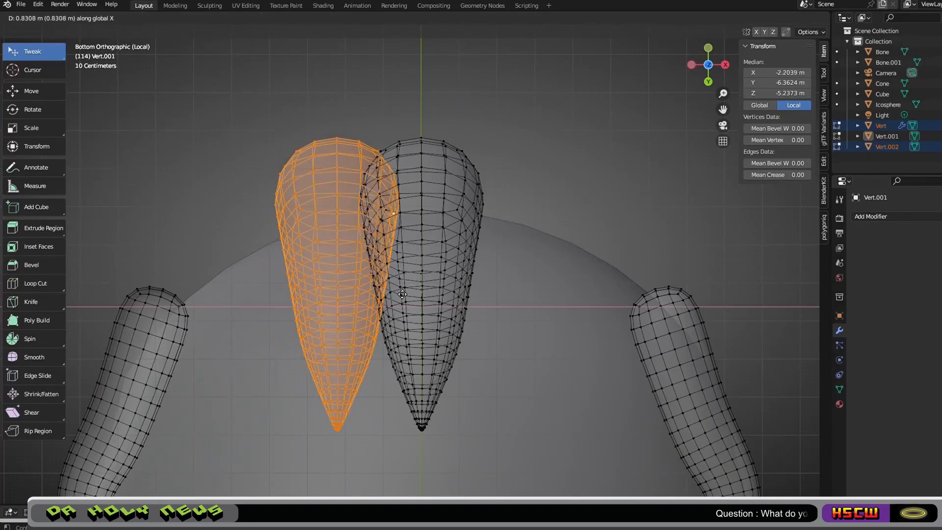
left_click(409, 303)
Duplicate the side lock about 4.28 m along X to the other side of the central lock
left_click(767, 18)
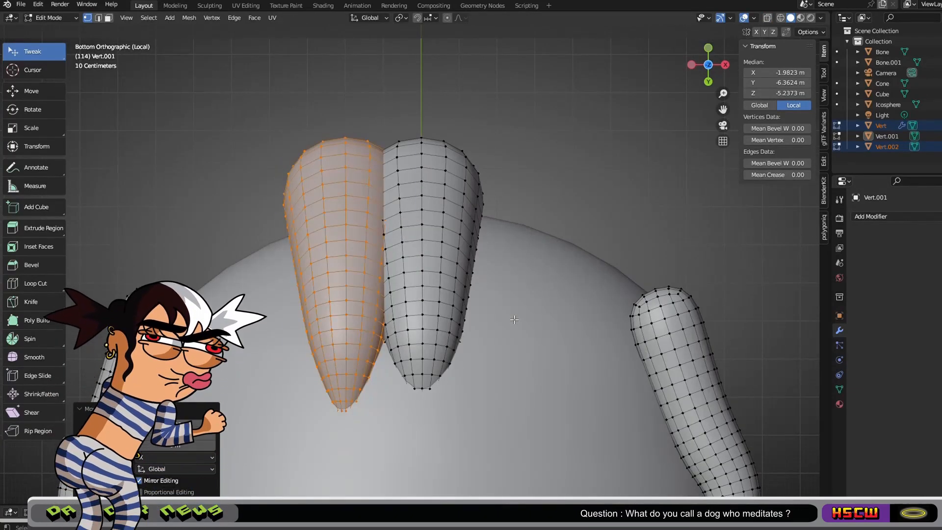
key("shift+d")
key("x")
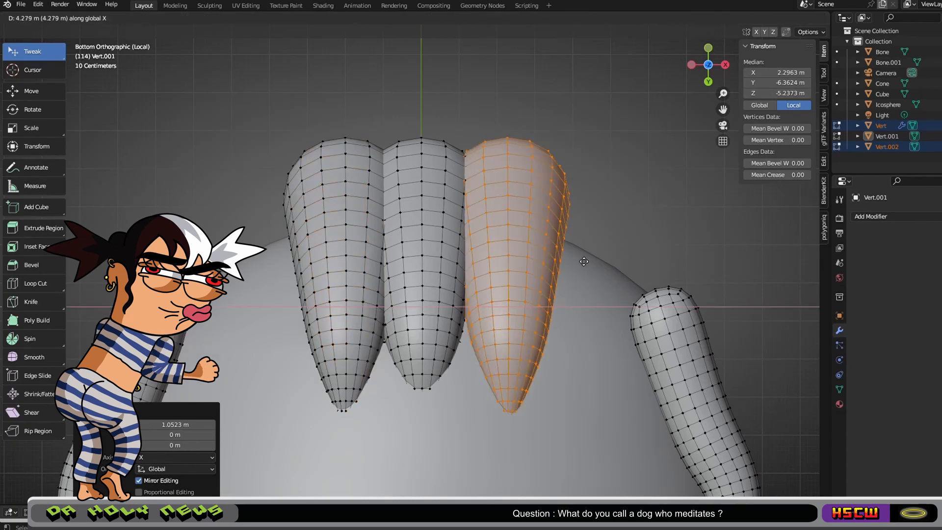
left_click(767, 17)
Select all three locks together and move them along Z relative to the sphere
key("alt+a")
left_click_drag(32, 51, 37, 97)
left_click_drag(265, 118, 570, 468)
middle_click_drag(570, 469, 428, 349)
scroll(666, 229, "up", 3)
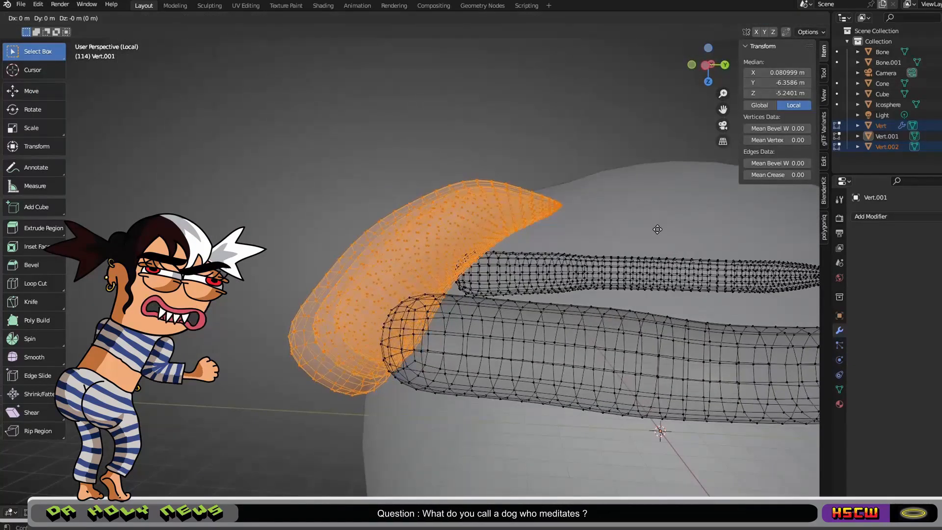
key("z")
left_click(662, 194)
middle_click_drag(662, 193, 662, 274)
key("alt+z")
Refine the lock selection by toggling the leftmost lock's edge loops and the middle lock's lower half
left_click(767, 18)
left_click(347, 386, "alt+shift")
left_click(351, 384, "alt+shift")
left_click(342, 385, "alt+shift")
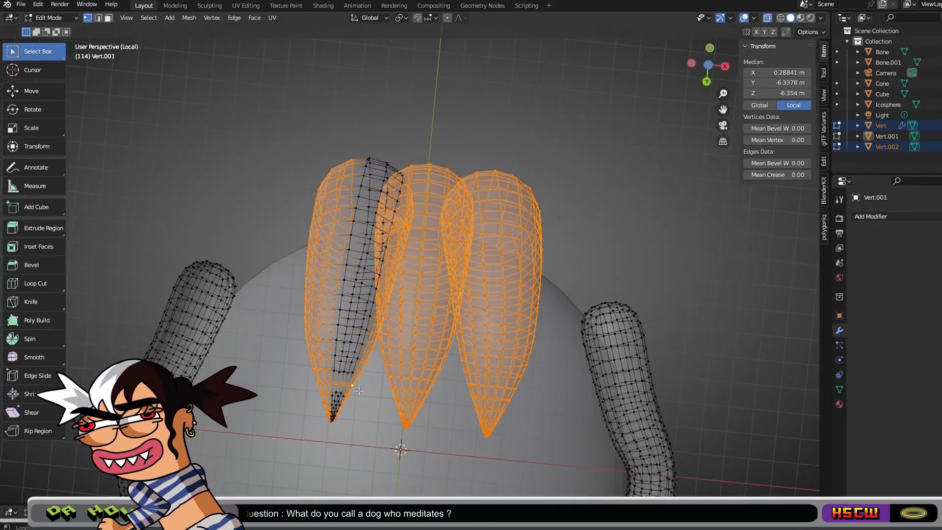
left_click(324, 382, "alt+shift")
left_click(333, 383, "alt+shift")
left_click(328, 378, "alt+shift")
left_click_drag(382, 328, 431, 436)
left_click(417, 318, "alt+shift")
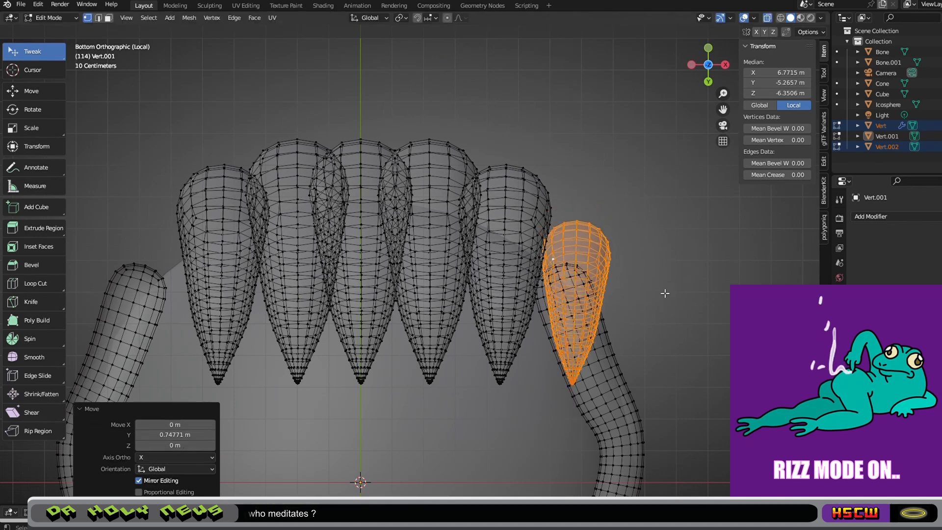
Shift the small outer lock -0.33232 m along X and place a duplicate at the row's opposite end, about X -6.32 m
key("alt+z")
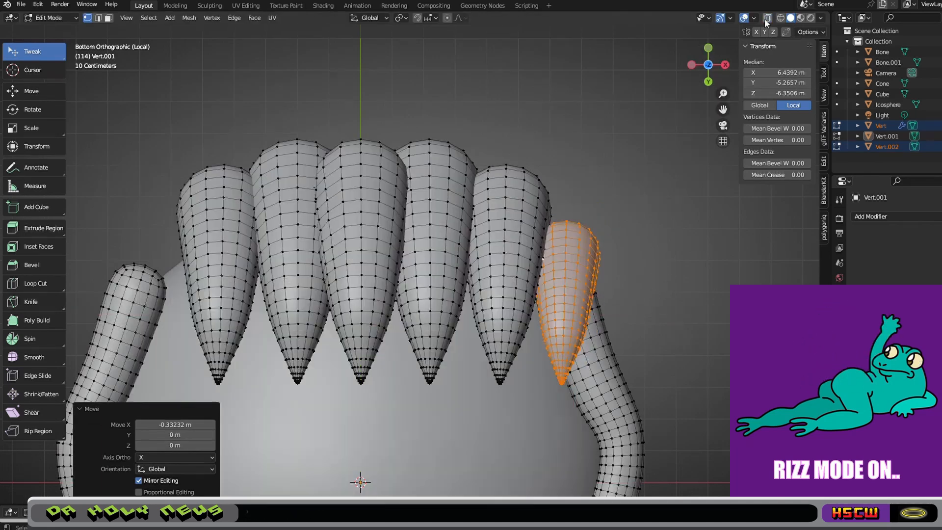
key("alt+z")
key("g")
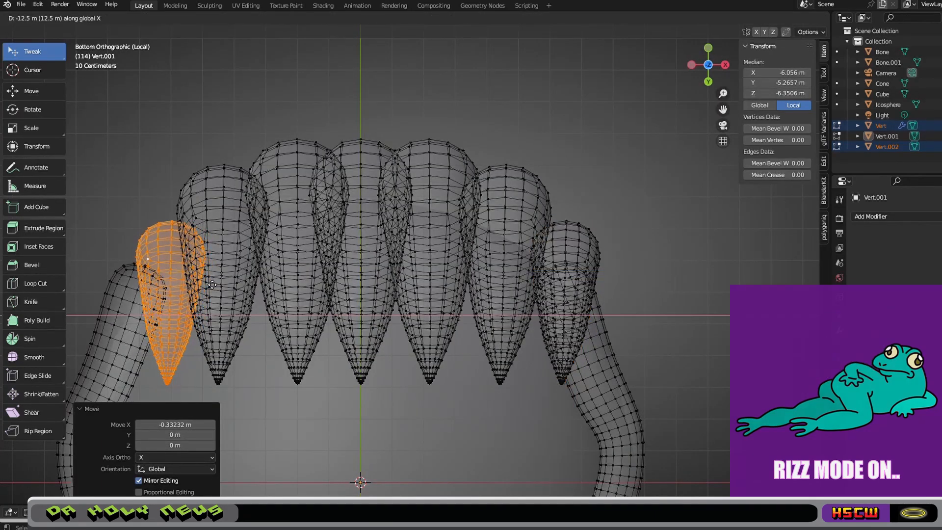
left_click(203, 287)
Select the lower part of the left side tube down to its tip
scroll(603, 299, "down", 3)
middle_click_drag(318, 493, 401, 407, "shift")
scroll(401, 408, "up", 3)
left_click(220, 305, "alt+shift")
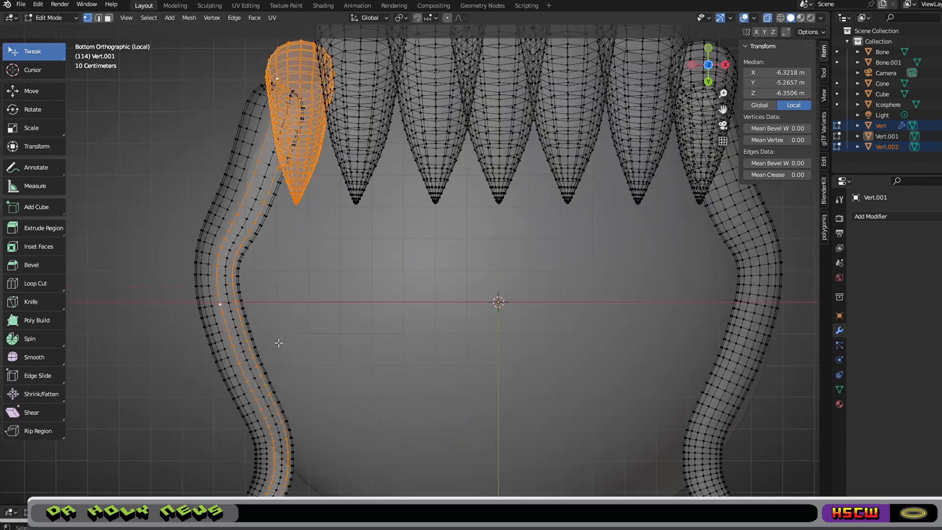
left_click(40, 97)
left_click_drag(304, 316, 197, 463)
scroll(223, 435, "down", 4)
left_click_drag(362, 335, 304, 436)
left_click_drag(351, 255, 297, 345)
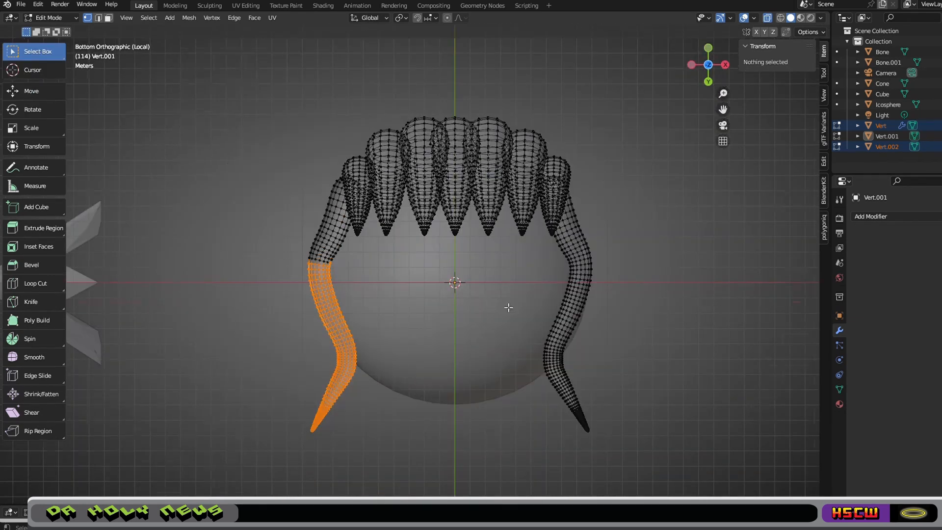
Extend the selection to the left tube's upper section close to the small outer lock
scroll(508, 307, "up", 4)
middle_click_drag(508, 307, 343, 236)
left_click_drag(244, 293, 321, 409, "shift")
middle_click_drag(321, 410, 373, 343)
left_click_drag(376, 318, 444, 413, "shift")
middle_click_drag(445, 413, 697, 421)
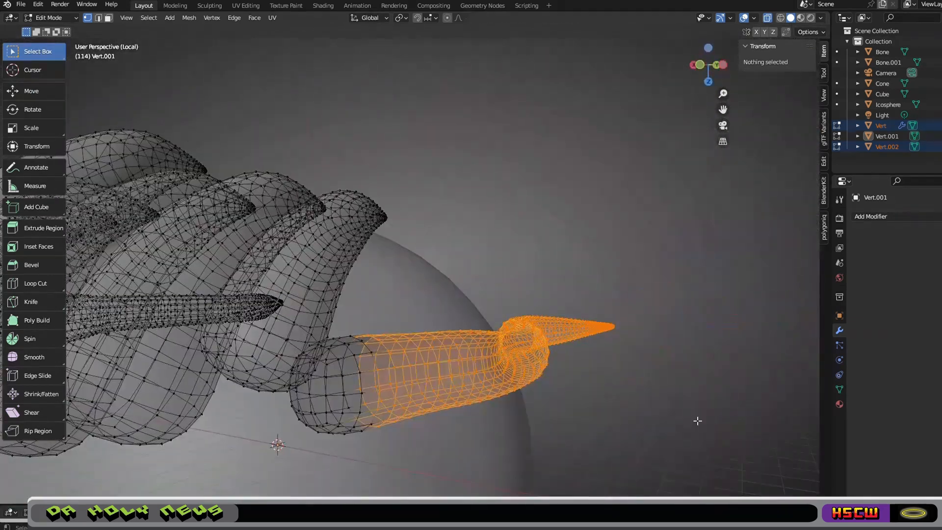
scroll(697, 421, "up", 2)
middle_click_drag(515, 393, 510, 314, "shift")
left_click_drag(467, 335, 331, 395, "shift")
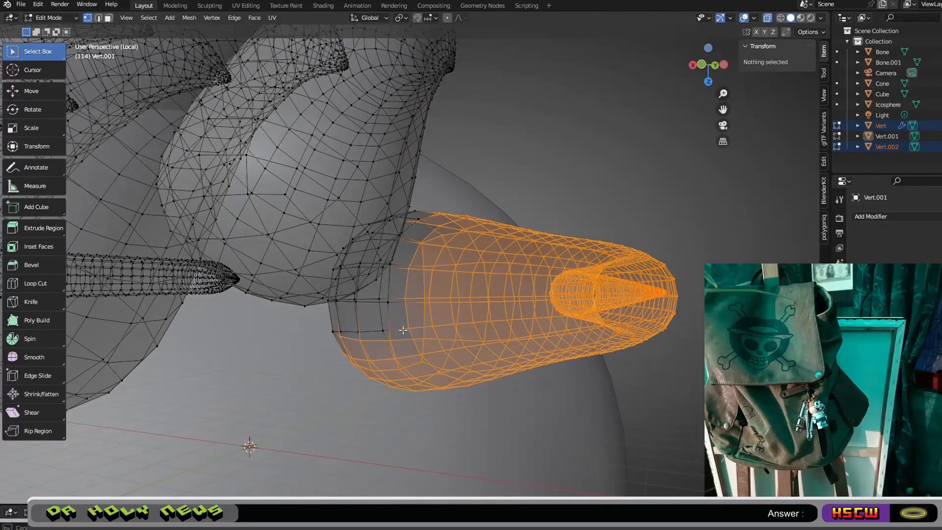
Add the left tube's remaining rounded-end vertices hidden under the outer lock to the selection
scroll(403, 330, "up", 2)
left_click(395, 195, "shift")
middle_click_drag(401, 334, 319, 338)
left_click(288, 349, "shift")
left_click(204, 294, "shift")
middle_click_drag(227, 288, 358, 274)
left_click(298, 370, "shift")
left_click(336, 279, "shift")
left_click(360, 274, "shift")
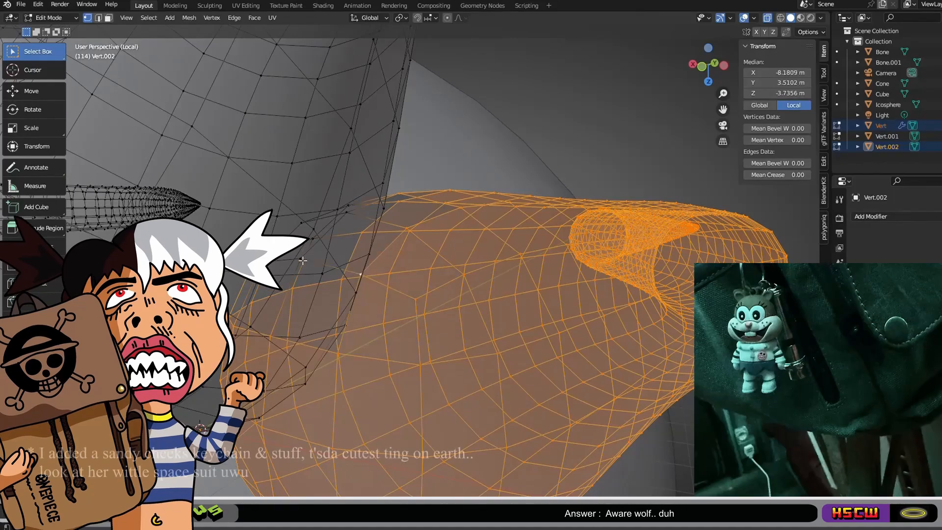
left_click(303, 261, "shift")
middle_click_drag(303, 261, 343, 220)
left_click(338, 280, "shift")
left_click(436, 268, "shift")
left_click(309, 297, "shift")
Move the left tube inward along X to about X -7.48 m so its upper end tucks under the outer lock
scroll(268, 293, "down", 4)
left_click(710, 72)
middle_click_drag(421, 196, 219, 238, "shift")
key("g")
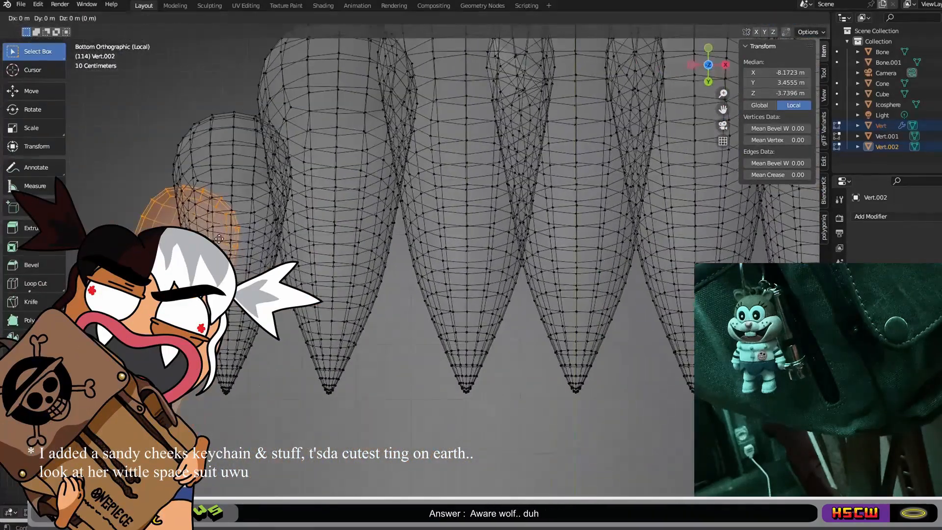
scroll(565, 215, "down", 3)
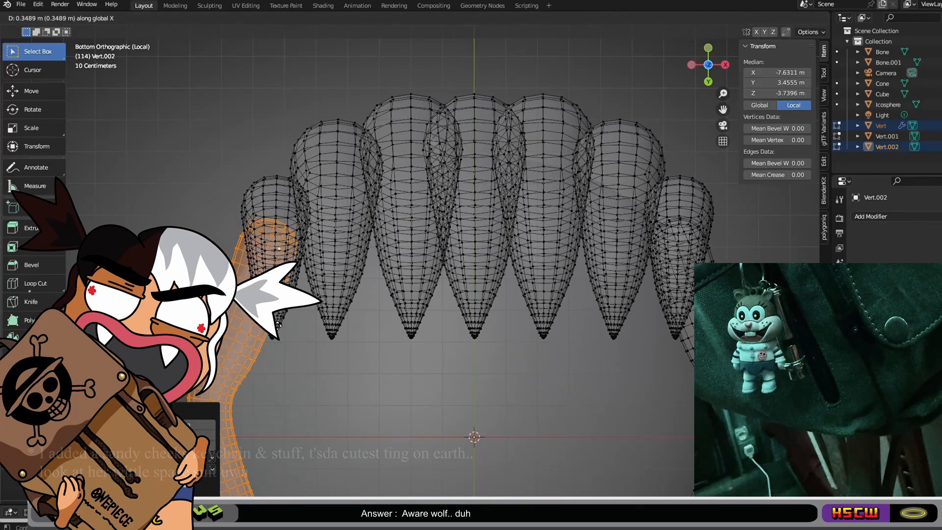
left_click(283, 325)
scroll(284, 325, "down", 4)
left_click(766, 18)
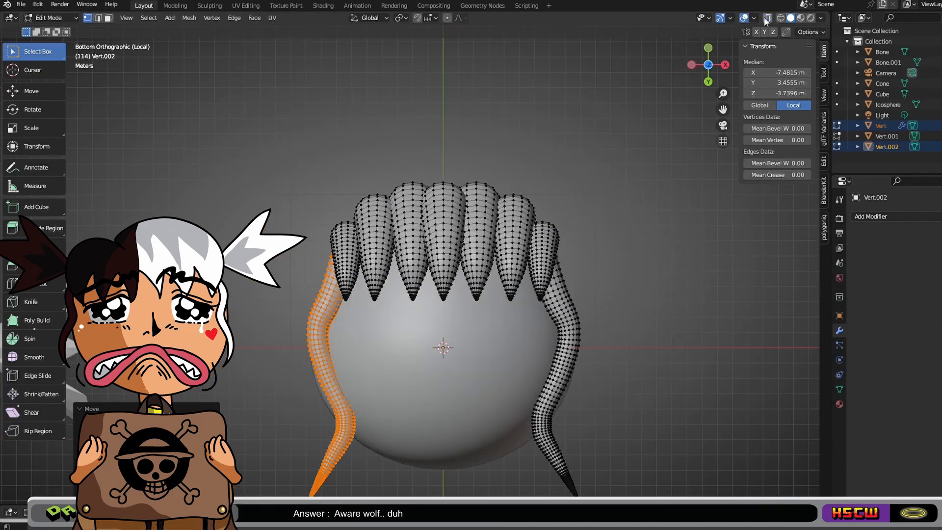
left_click(765, 19)
Switch the lock and tube meshes from Edit Mode back to Object Mode
middle_click_drag(540, 294, 441, 274)
left_click(52, 18)
left_click(74, 30)
left_click(613, 295)
middle_click_drag(613, 294, 555, 376)
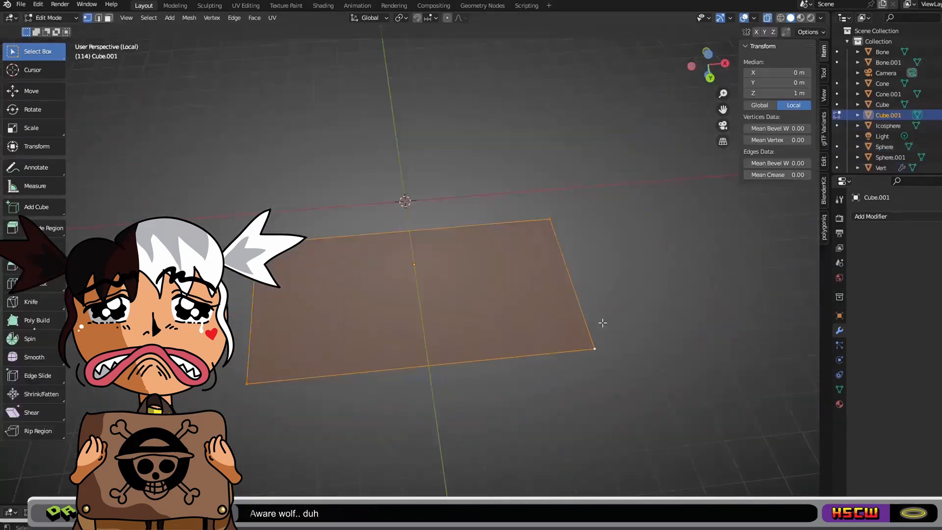
Round the rectangular face's four corners with a multi-segment vertex bevel
middle_click_drag(599, 326, 638, 220)
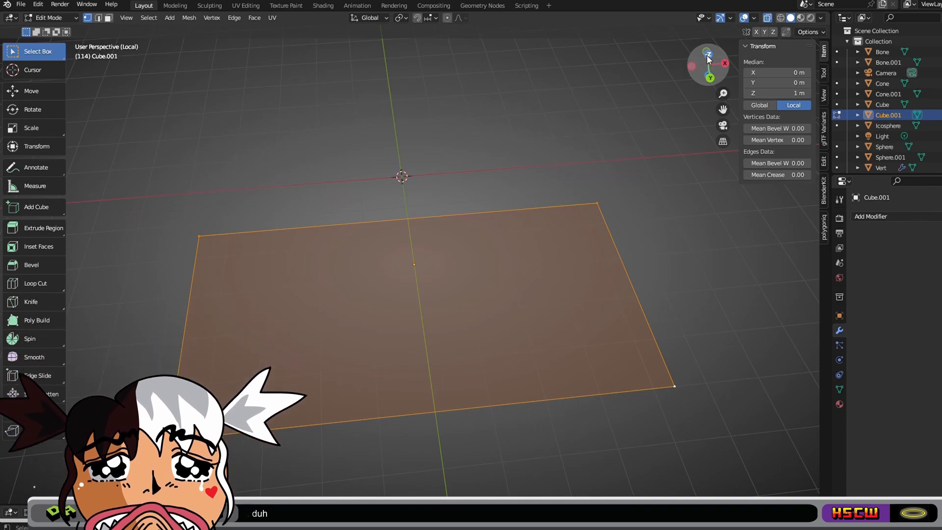
left_click(707, 55)
key("ctrl+shift+b")
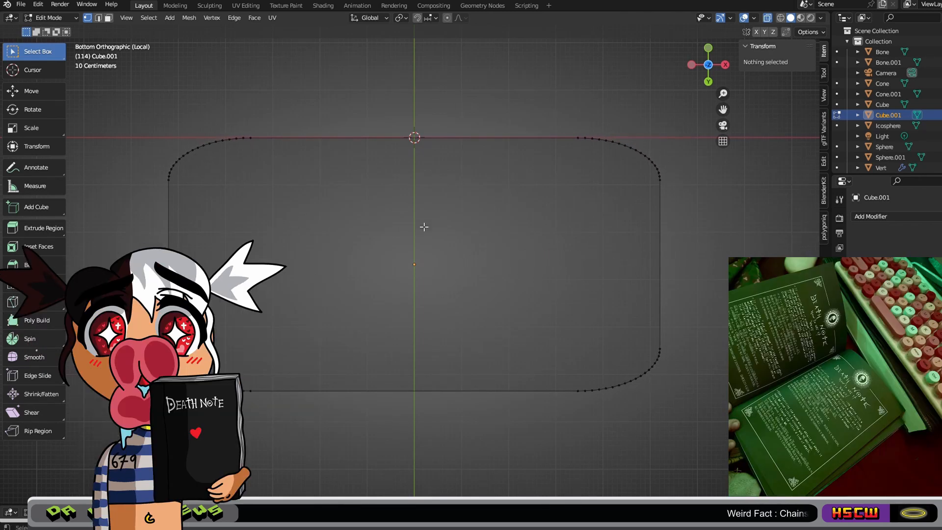
Select the whole rounded rectangle and extrude it upward along Z in the left side view
middle_click_drag(423, 227, 563, 262)
key("a")
left_click(709, 65)
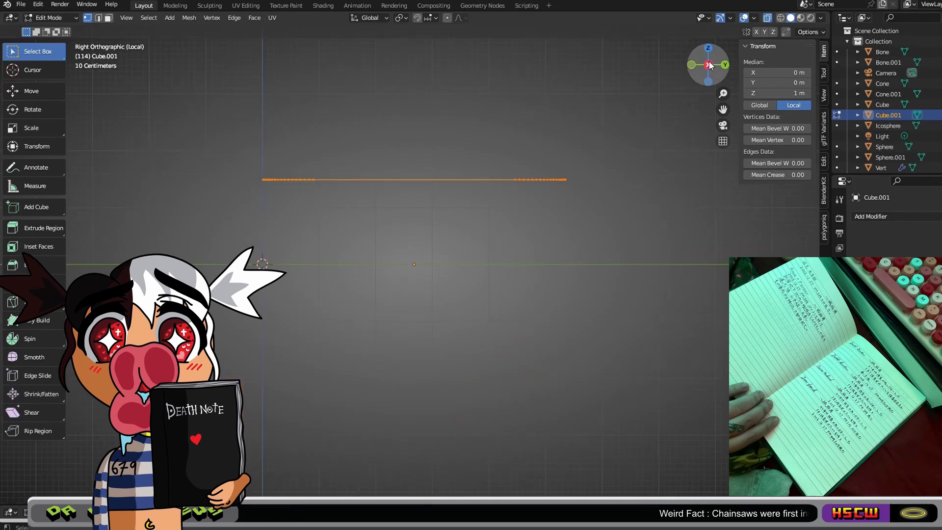
left_click(709, 64)
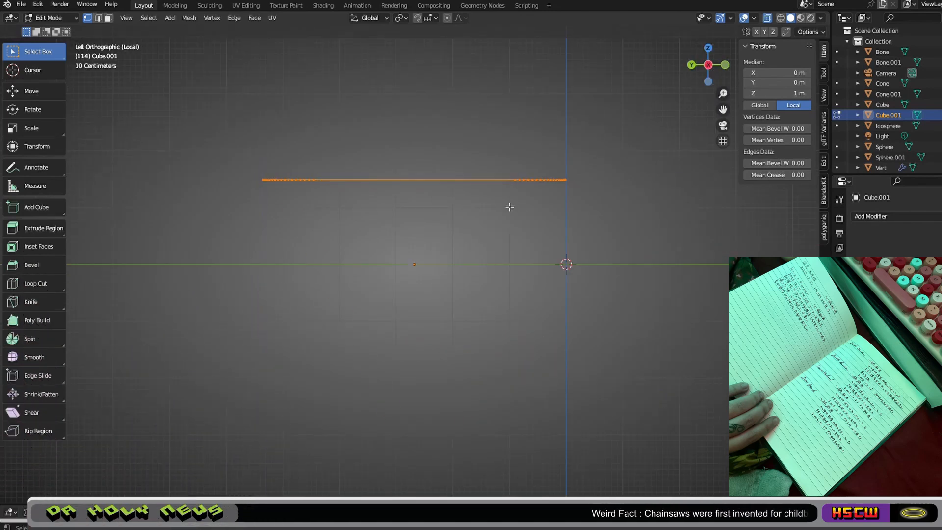
key("e")
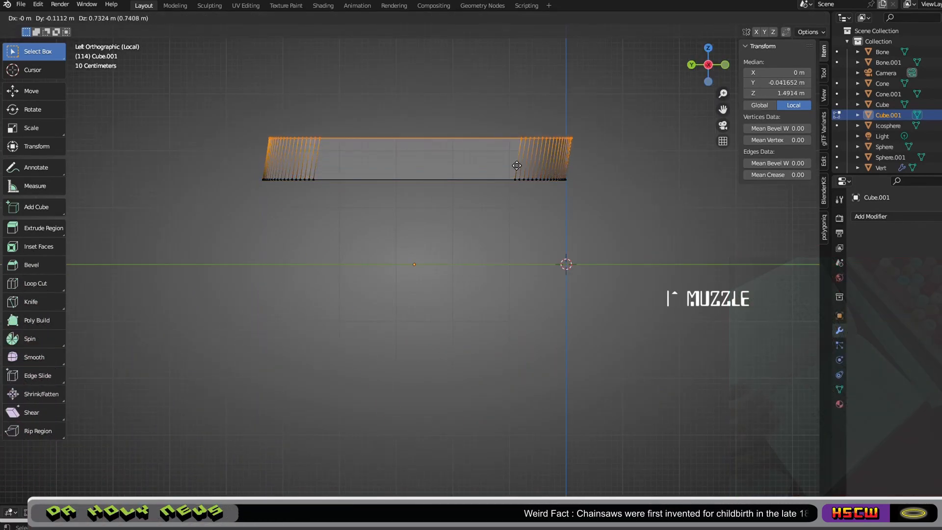
left_click(510, 126)
Duplicate the rounded block -3.464 m along Z and scale the copy down to fit inside the original's outline
key("a")
middle_click_drag(510, 127, 555, 295)
key("shift+d")
key("z")
left_click(576, 183)
key("ctrl+KP_7")
key("s")
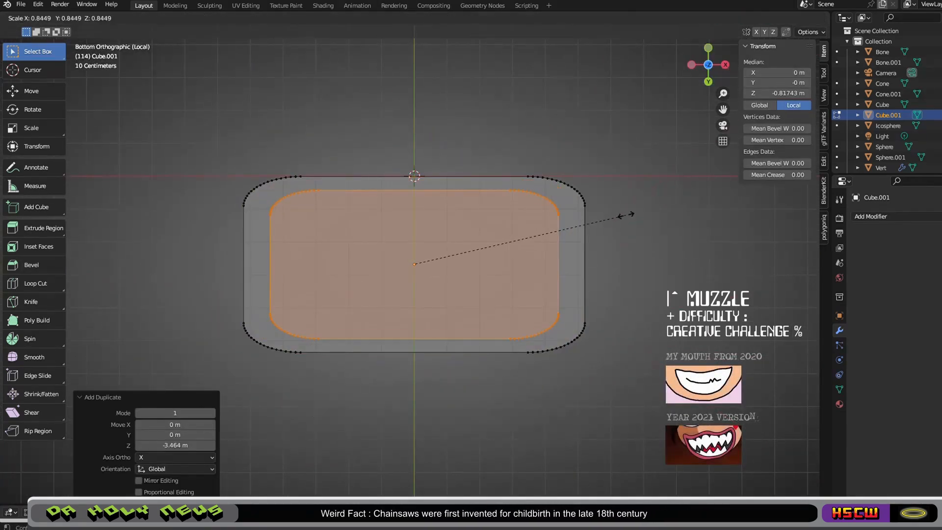
left_click(593, 295)
Widen the inner rounded block by moving its left and right halves outward along X in the bottom view
scroll(582, 301, "up", 2)
left_click_drag(211, 155, 388, 373)
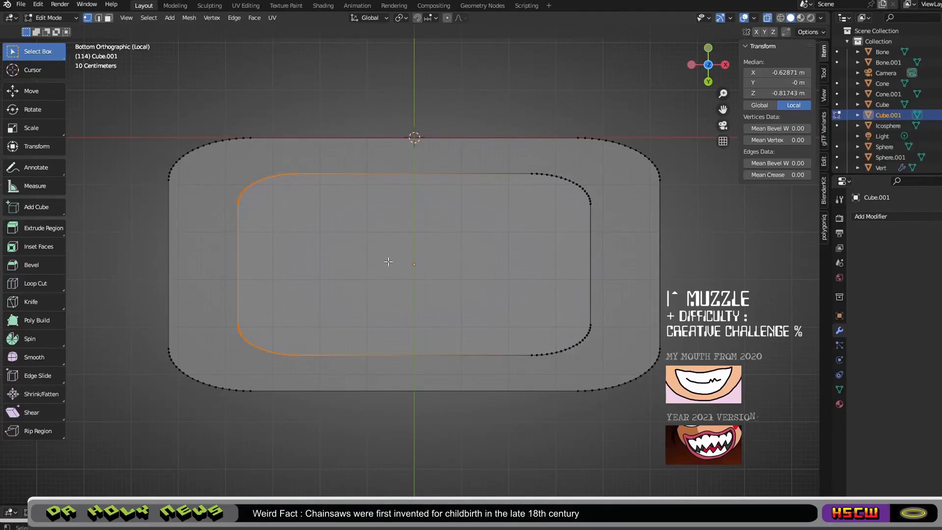
left_click(356, 266)
left_click_drag(442, 154, 613, 373)
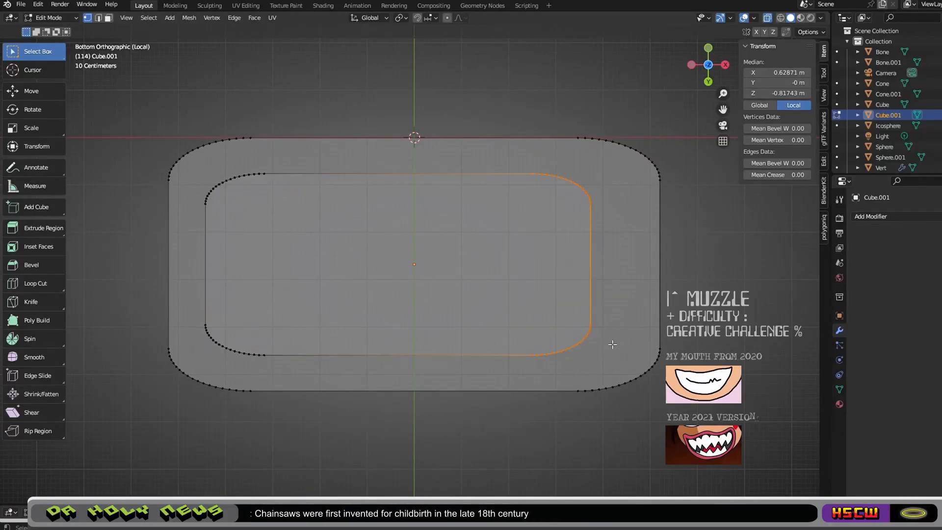
left_click(641, 350)
Separate the smaller rounded block into its own object and return to Object Mode
middle_click_drag(641, 350, 553, 414)
key("p")
left_click(553, 411)
scroll(553, 411, "up", 6)
key("Tab")
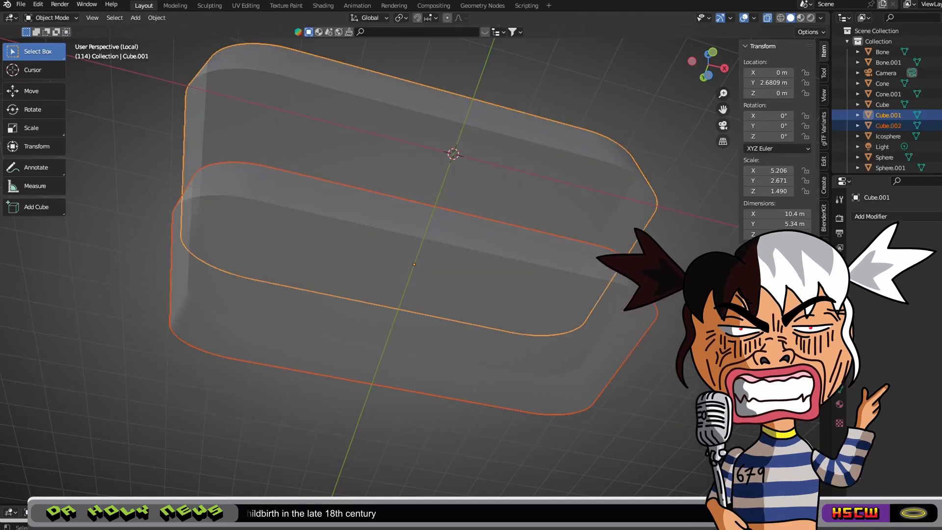
Move the smaller block up along Z into the larger block and cut its shape out with a Boolean modifier
left_click(613, 380)
scroll(613, 380, "down", 4)
middle_click_drag(613, 380, 431, 321)
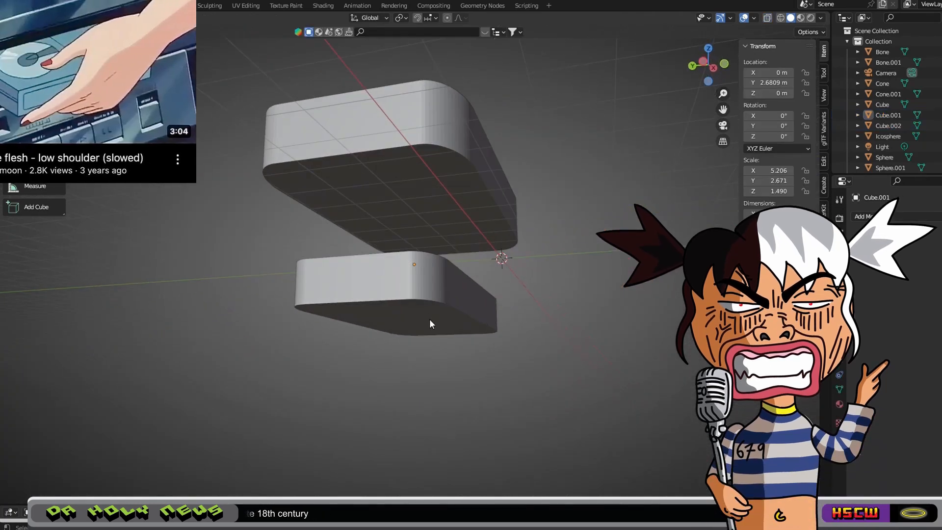
left_click(431, 321)
middle_click_drag(523, 309, 576, 342)
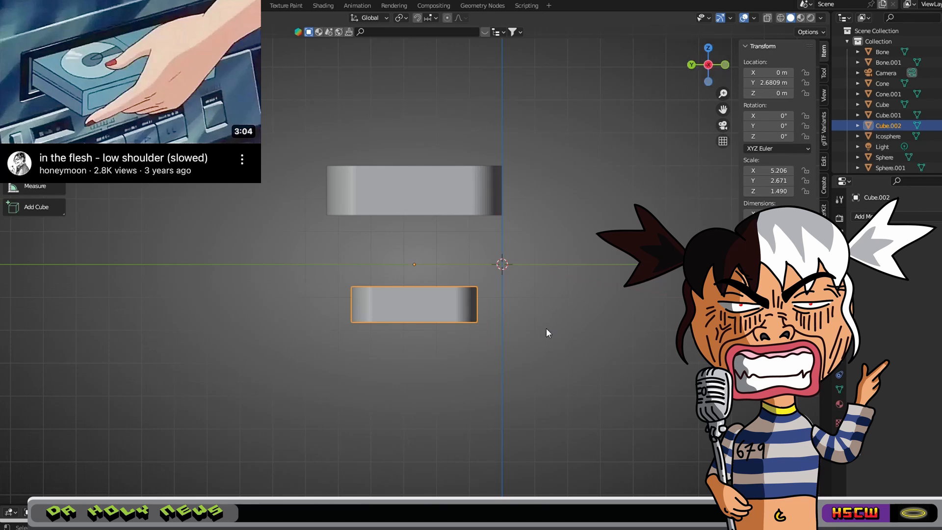
scroll(546, 327, "up", 4)
key("g")
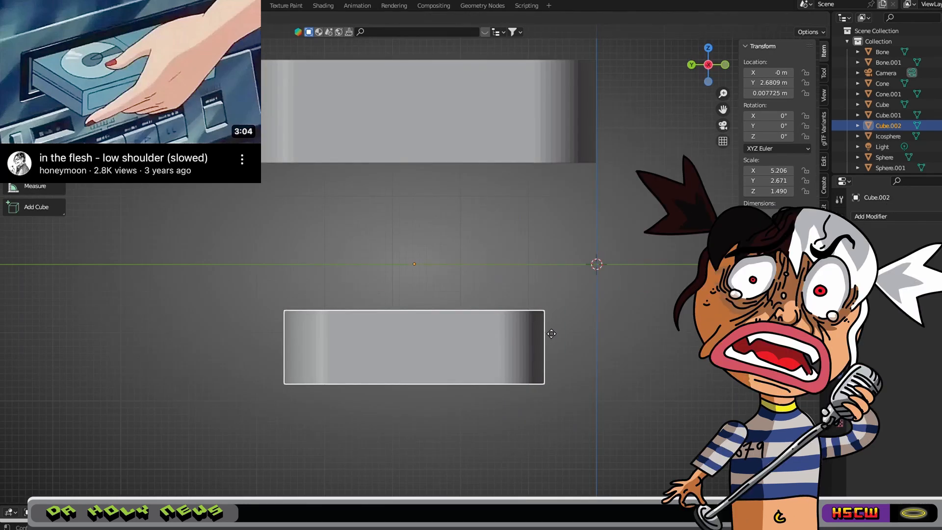
key("z")
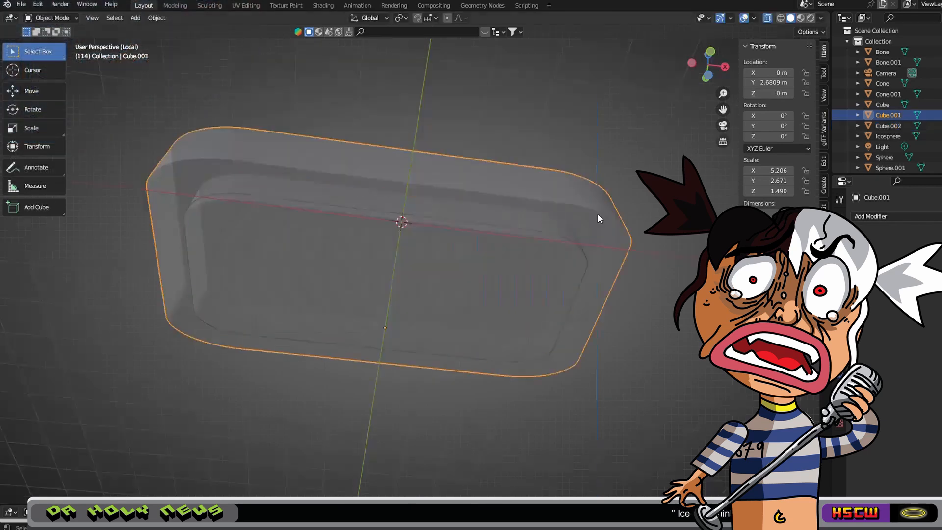
left_click(870, 216)
left_click(789, 268)
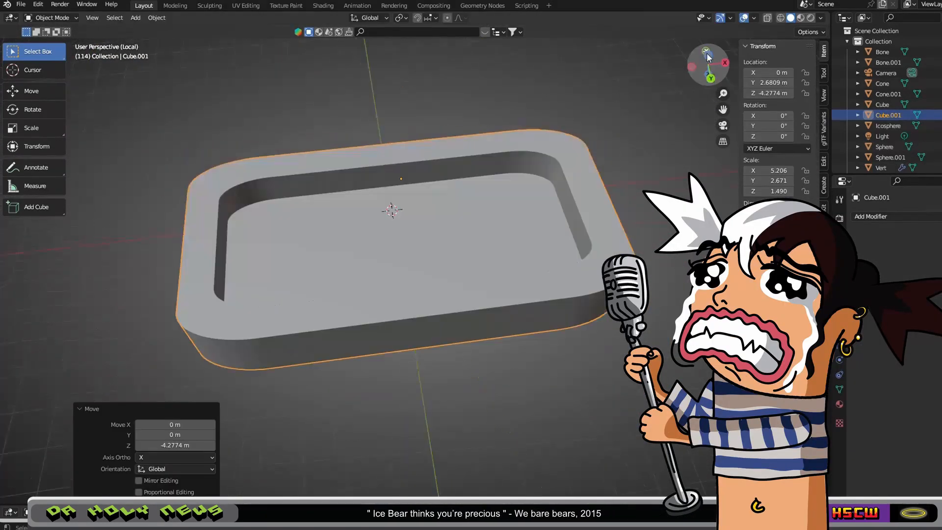
Extrude a single vertex 0.98268 m along X and 1.1959 m along Y, starting a V-shaped tooth outline at the recess's upper-left corner
middle_click_drag(632, 187, 682, 290)
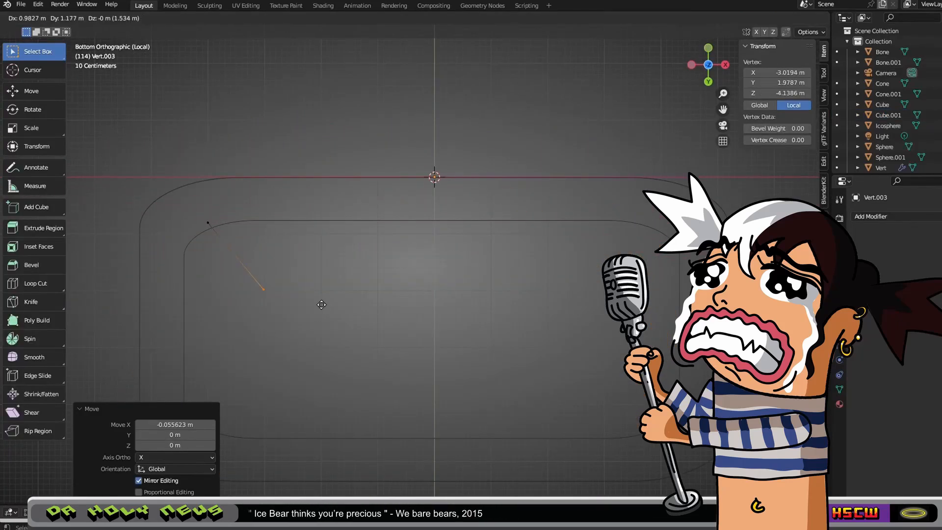
left_click(321, 304)
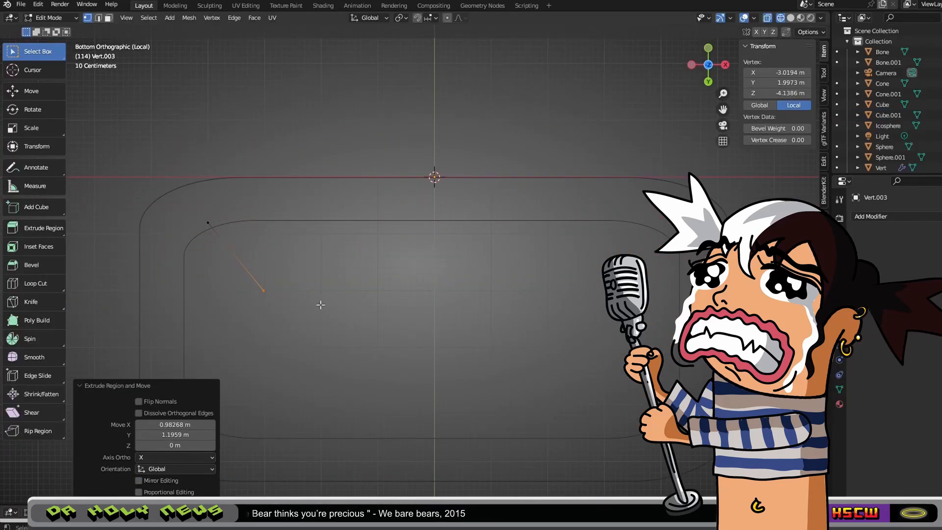
left_click(172, 212)
scroll(351, 250, "up", 2)
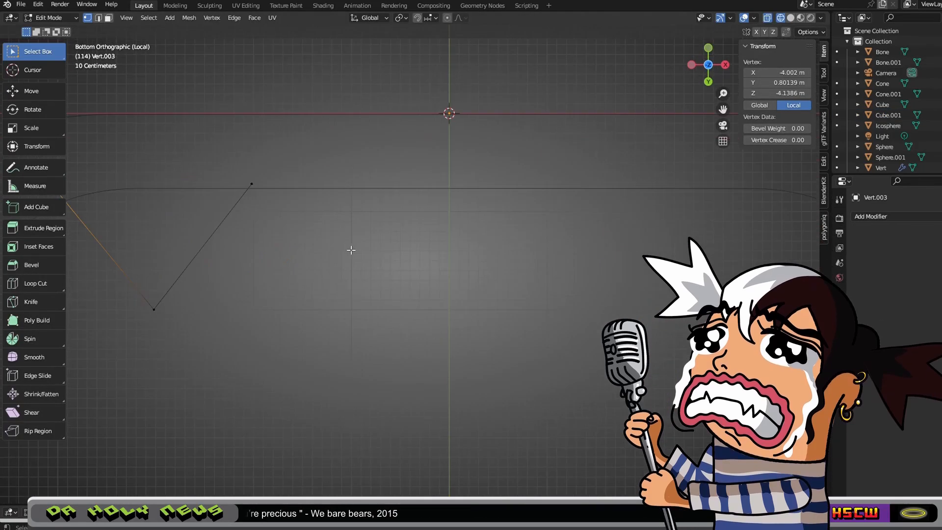
Move the V outline's left vertex along Y to the recess edge and fill the outline as a triangular face
middle_click_drag(122, 171, 213, 234, "shift")
key("g")
key("y")
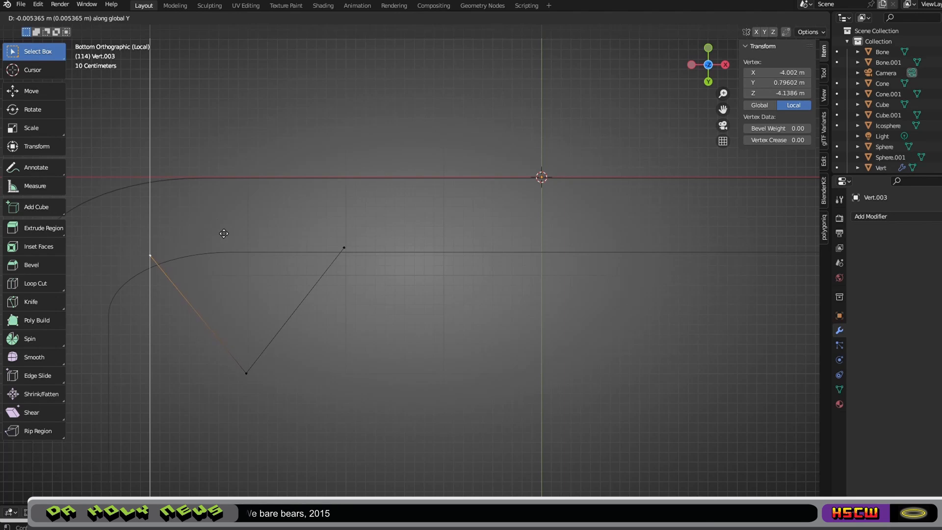
left_click(223, 230)
left_click(349, 250, "shift")
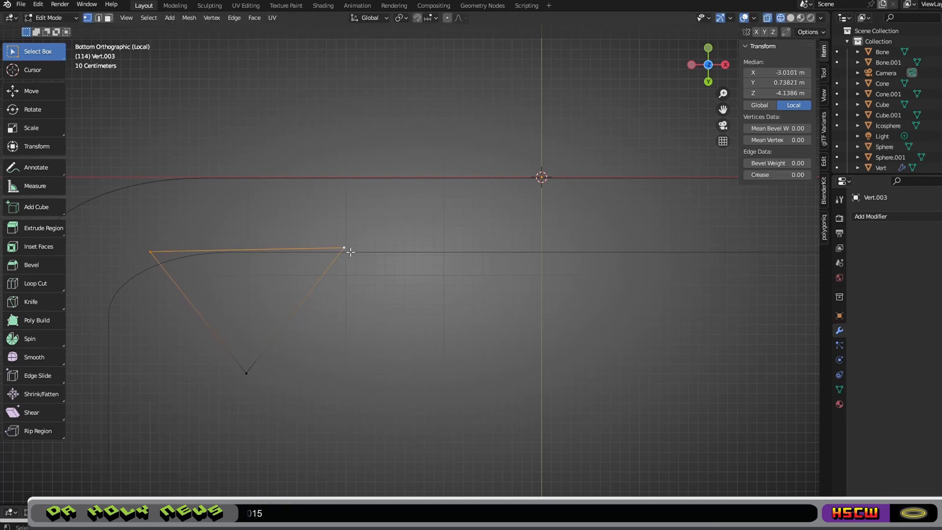
key("f")
Raise the triangle 1.352 m along Z to the muzzle's open face and extrude it upward along Z in front view
middle_click_drag(343, 353, 363, 444)
left_click(789, 17)
middle_click_drag(576, 272, 570, 287)
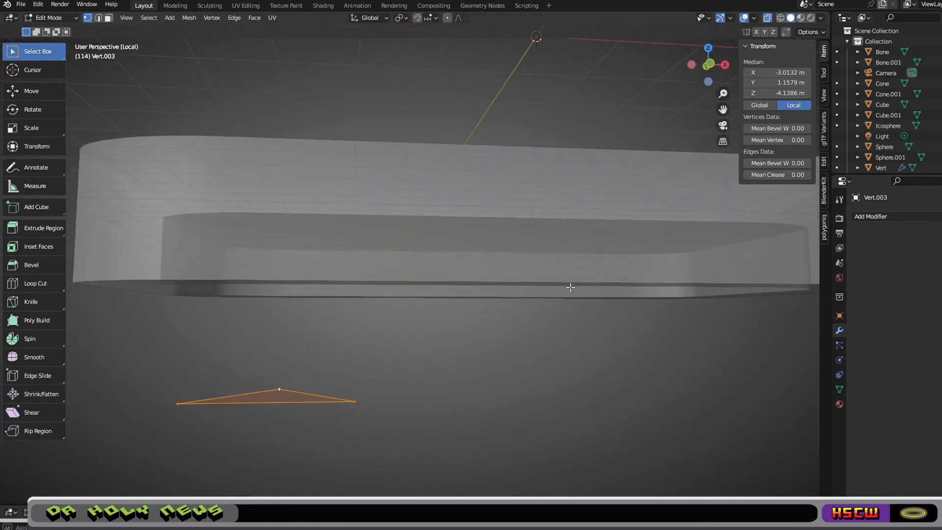
left_click(707, 64)
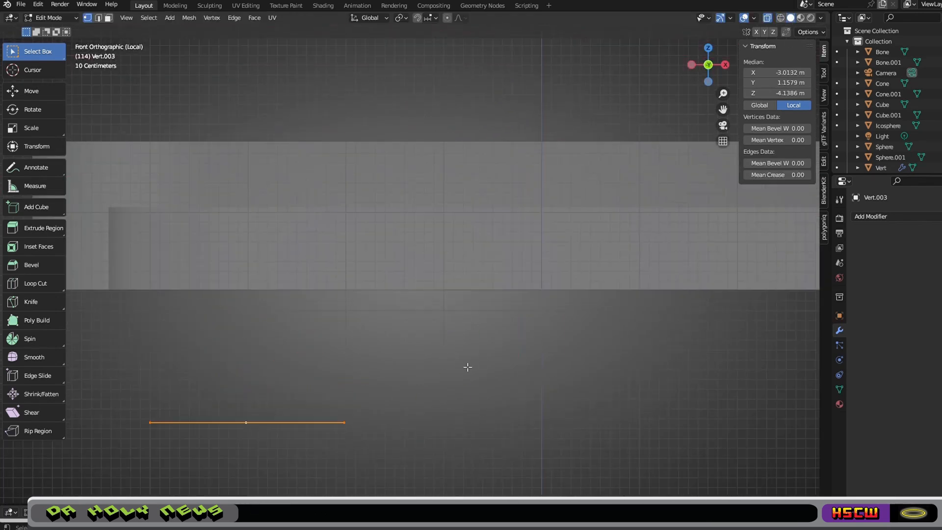
left_click(366, 228)
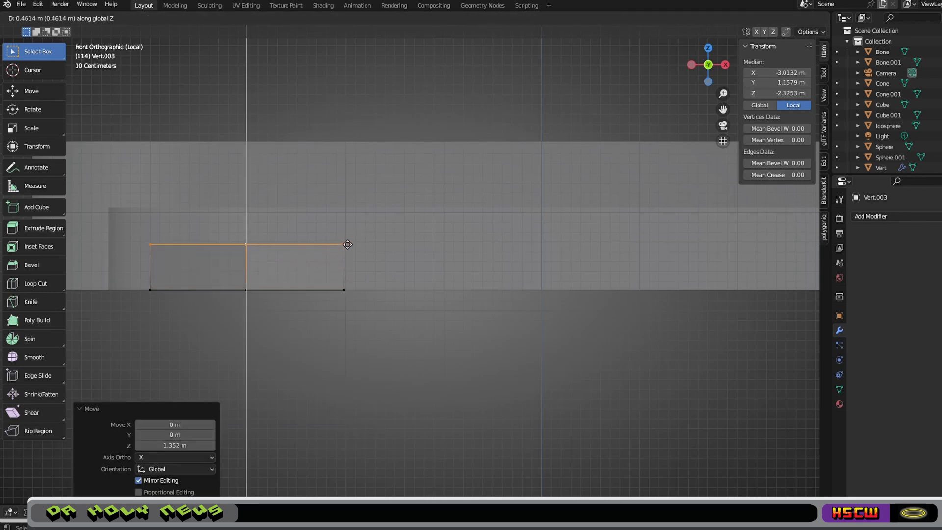
left_click(347, 244)
Duplicate the tooth 2.0011 m along X, and copy the pair about 4.004 m along X to form four upper teeth
middle_click_drag(347, 244, 448, 296)
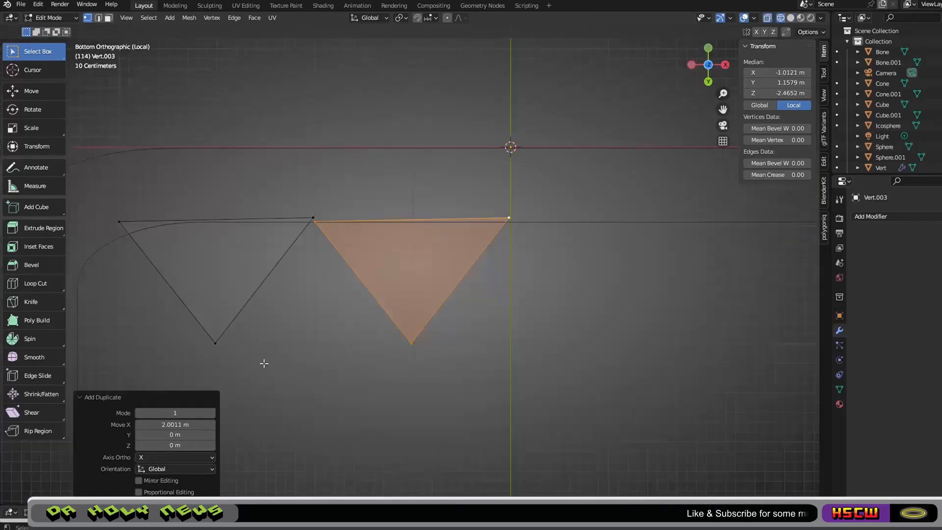
key("a")
middle_click_drag(727, 217, 605, 248, "shift")
scroll(605, 247, "down", 1)
key("shift+d")
key("x")
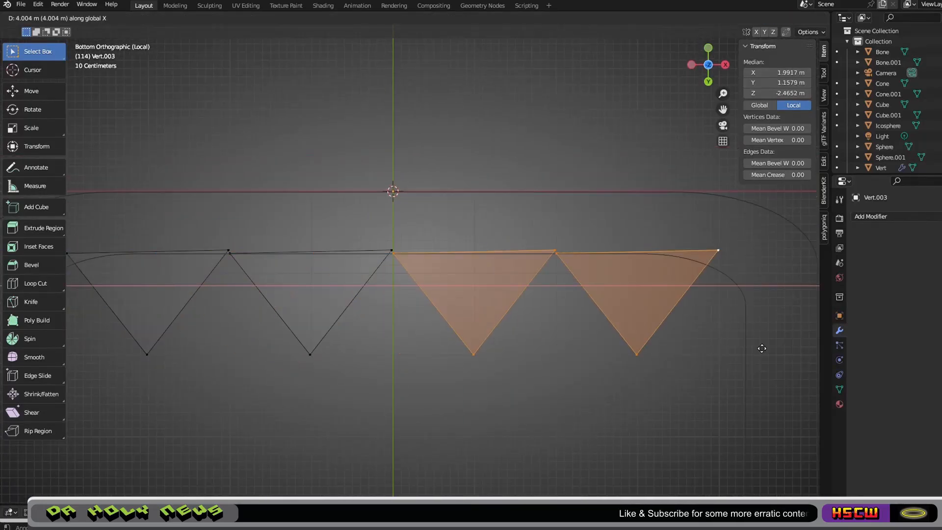
left_click(761, 348)
scroll(648, 389, "up", 1)
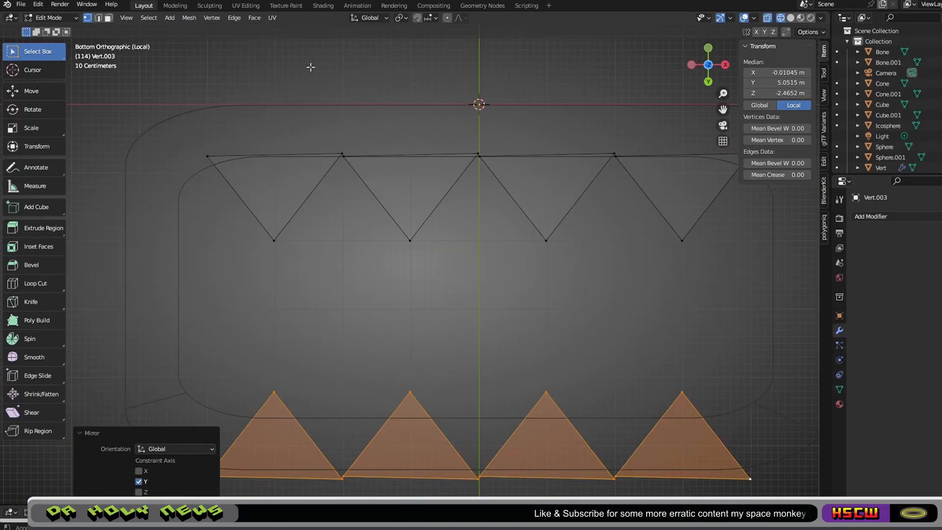
Move the Y-mirrored copy of the tooth row about -0.83 m along Y onto the recess's lower edge
key("g")
key("y")
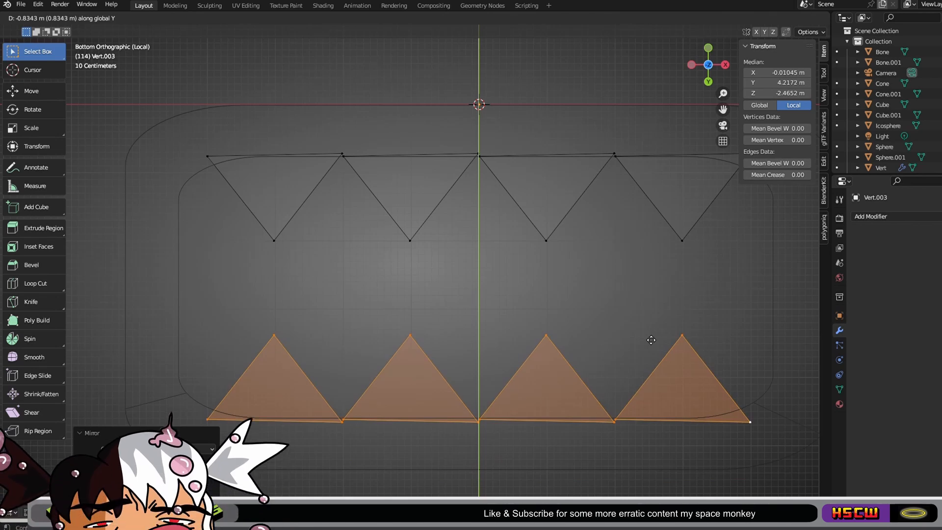
left_click(651, 340)
left_click(637, 330)
Restore solid shading and switch the teeth mesh to Object Mode
scroll(637, 330, "down", 4)
mouse_move(637, 331)
middle_mouse_down()
mouse_move(603, 399)
mouse_move(628, 343)
mouse_move(596, 357)
mouse_move(634, 391)
mouse_move(613, 324)
mouse_move(490, 275)
middle_mouse_up()
left_click(790, 17)
scroll(613, 323, "up", 3)
left_click(51, 18)
left_click(51, 31)
Add a circle mesh and move it along Y over the mouth reference in the bottom view
scroll(592, 309, "down", 3)
scroll(533, 292, "down", 4)
scroll(491, 275, "up", 2)
key("shift+a")
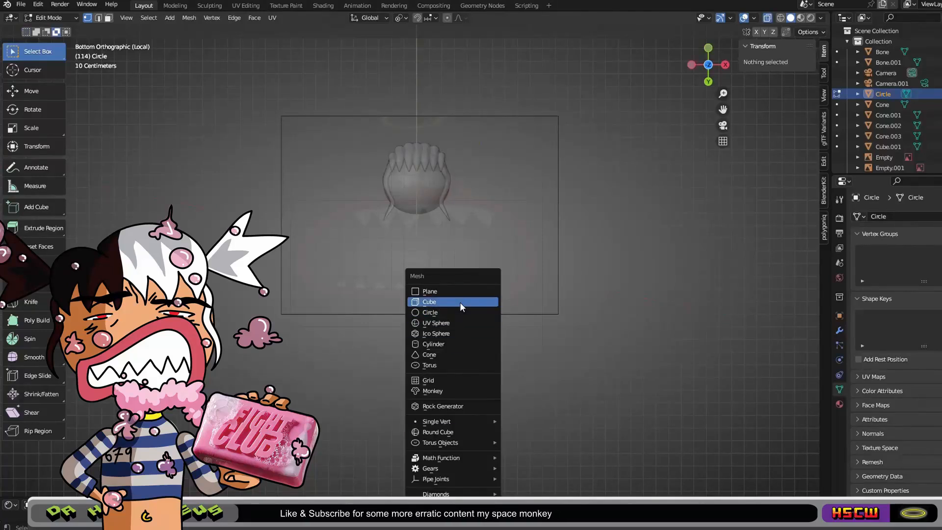
left_click(442, 313)
scroll(511, 460, "down", 5)
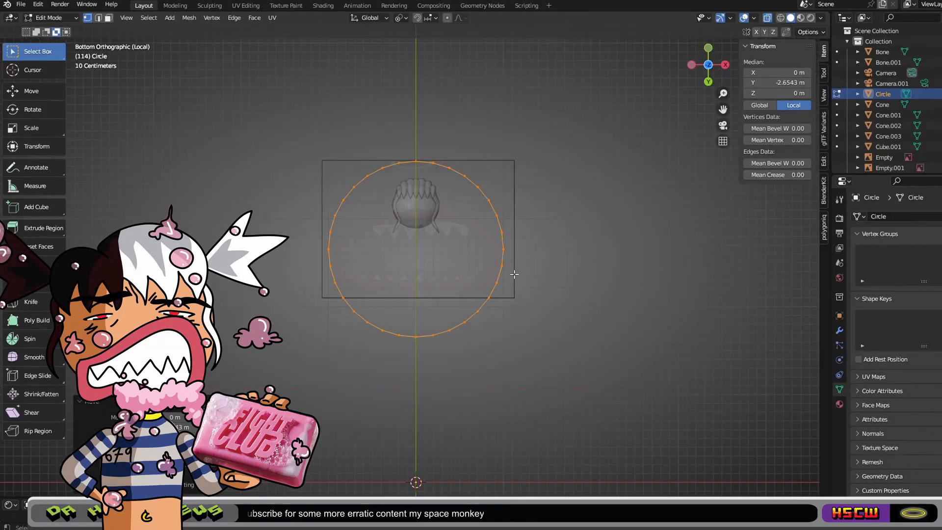
Shape the circle into a wide ellipse around the teeth, adjusting its X scale and its position along Y
left_click(451, 258)
scroll(581, 324, "up", 5)
key("g")
key("y")
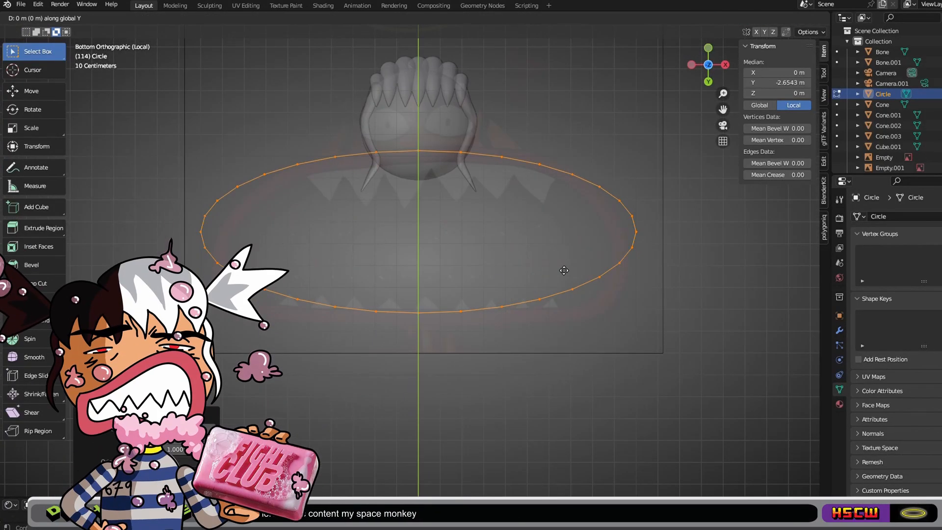
left_click(560, 278)
key("s")
key("x")
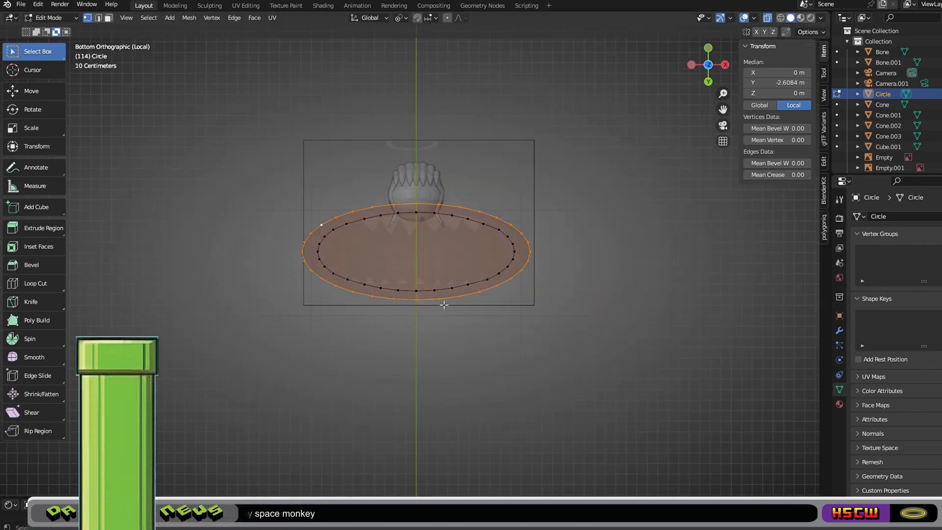
Extrude the elliptical mouth mesh 0.067833 m along Z in the left side view
middle_click_drag(444, 305, 497, 388)
scroll(497, 388, "up", 7)
scroll(480, 316, "up", 2)
key("e")
key("z")
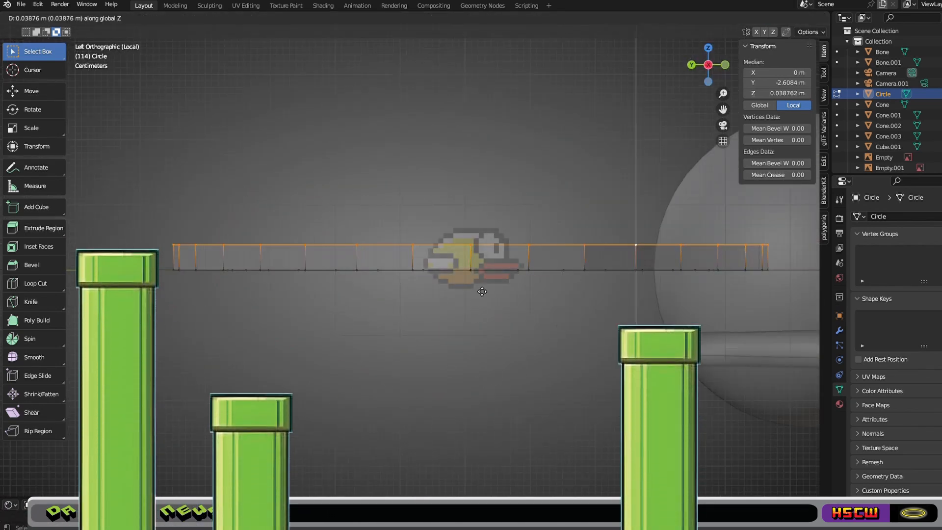
left_click(479, 271)
Separate the mouth mesh's inner ellipse into its own object and return to Object Mode
middle_click_drag(479, 271, 370, 311)
left_click(700, 68)
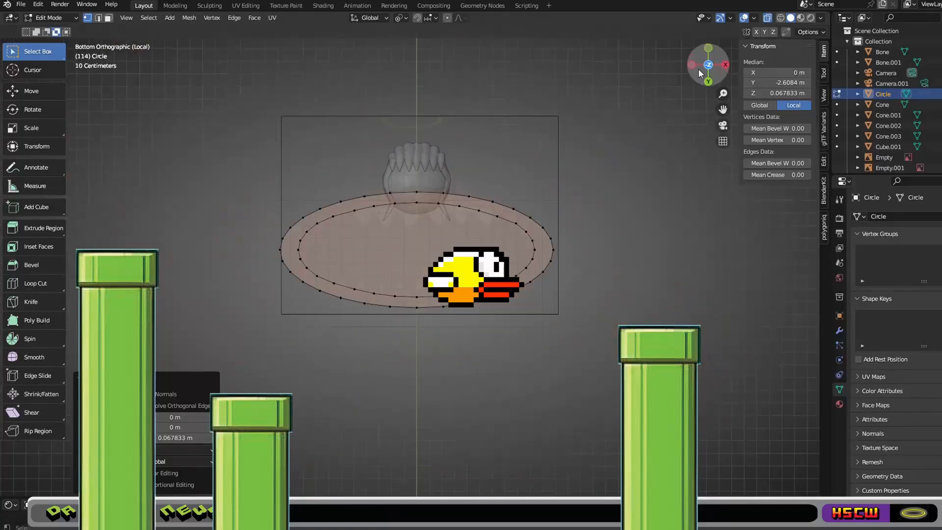
scroll(415, 260, "up", 3)
key("alt+a")
left_click(273, 185, "alt")
key("p")
left_click(274, 185)
key("Tab")
Extrude the separated inner ellipse upward along Z so it passes through the outer mouth mesh
left_click(472, 322)
middle_click_drag(472, 322, 781, 126)
left_click(708, 64)
key("Tab")
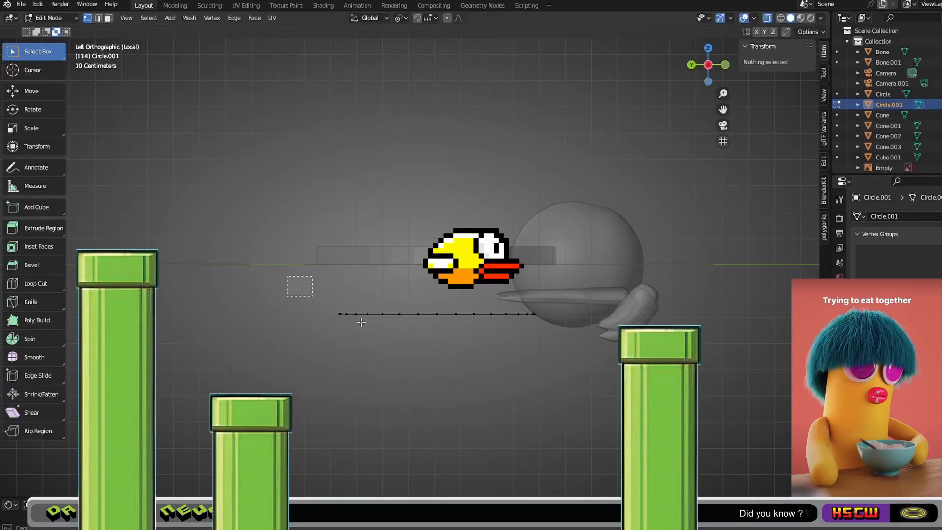
middle_click_drag(478, 328, 480, 348)
key("e")
key("z")
left_click(480, 168)
Return to Object Mode and select the outer mouth ellipse
middle_click_drag(480, 168, 540, 220)
key("Tab")
left_click(530, 211)
left_click(870, 216)
left_click(813, 255)
key("ctrl+z")
Add a Boolean modifier to the outer mouth ellipse with the extruded inner ellipse as its object, and apply it
left_click(871, 216)
left_click(813, 265)
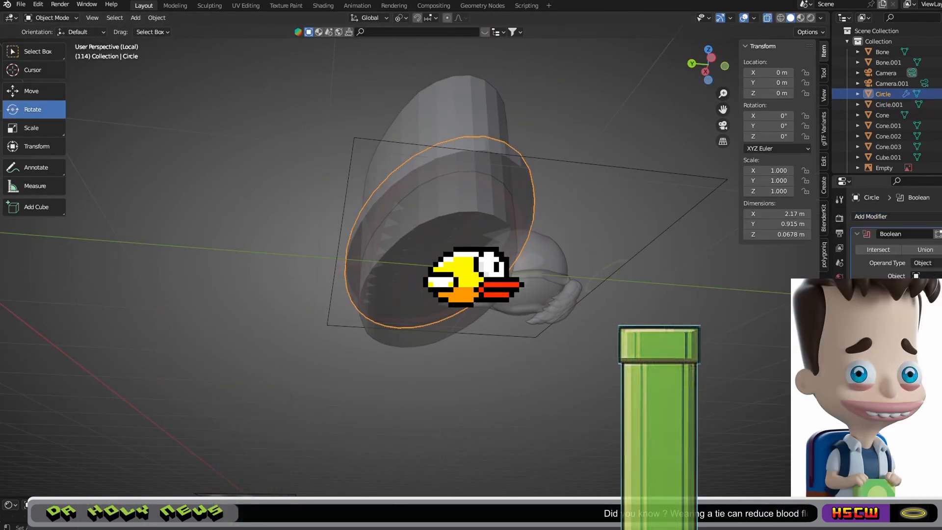
left_click(935, 275)
left_click(506, 167)
middle_click_drag(625, 169, 756, 127)
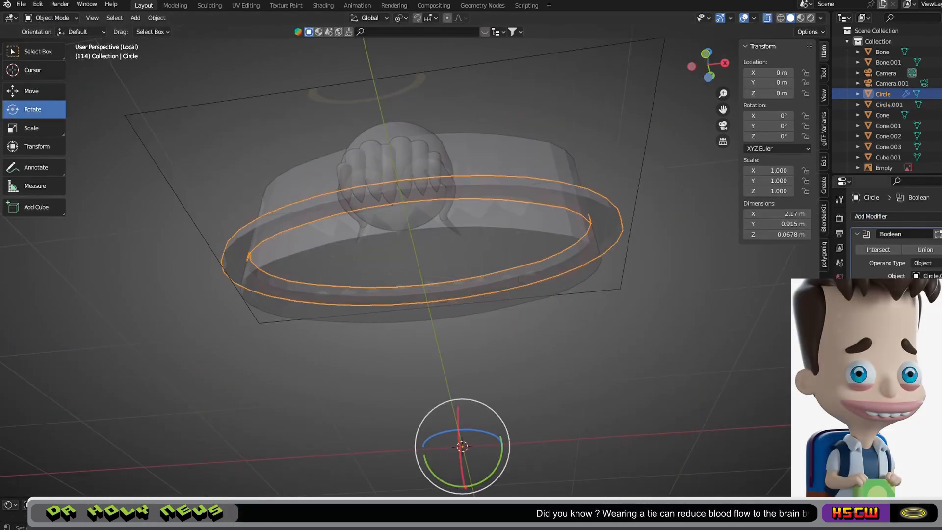
left_click(937, 234)
left_click(918, 245)
Delete the extruded inner ellipse used as the Boolean cutter
middle_click_drag(539, 206, 340, 125)
left_click(339, 126)
left_click(343, 142)
key("Delete")
Select the elliptical lip ring and reposition it along Z
middle_click_drag(412, 240, 456, 265)
left_click(442, 265)
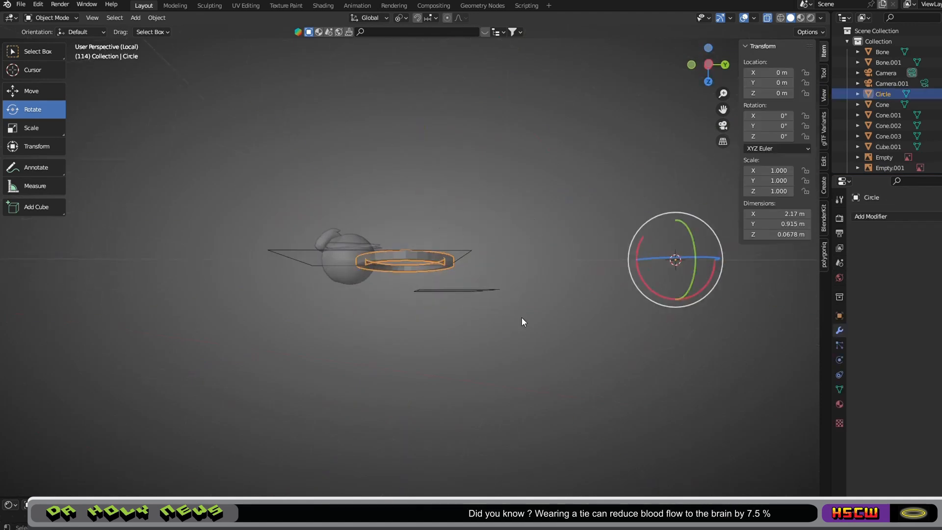
middle_click_drag(522, 318, 446, 442)
key("g")
key("z")
left_click(511, 282)
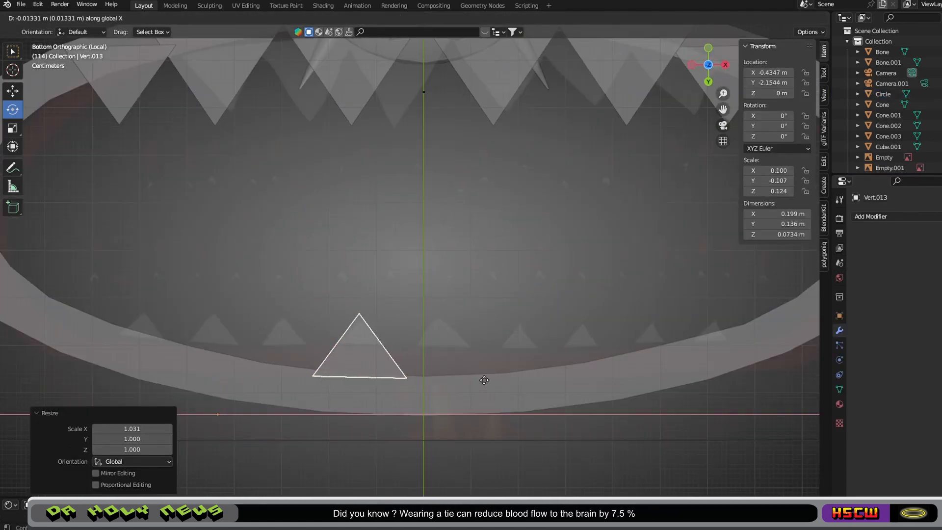
Nudge the large lower tooth about -0.011 m along X and duplicate it three times along X at roughly 0.16 to 0.18 m spacing
left_click(482, 381)
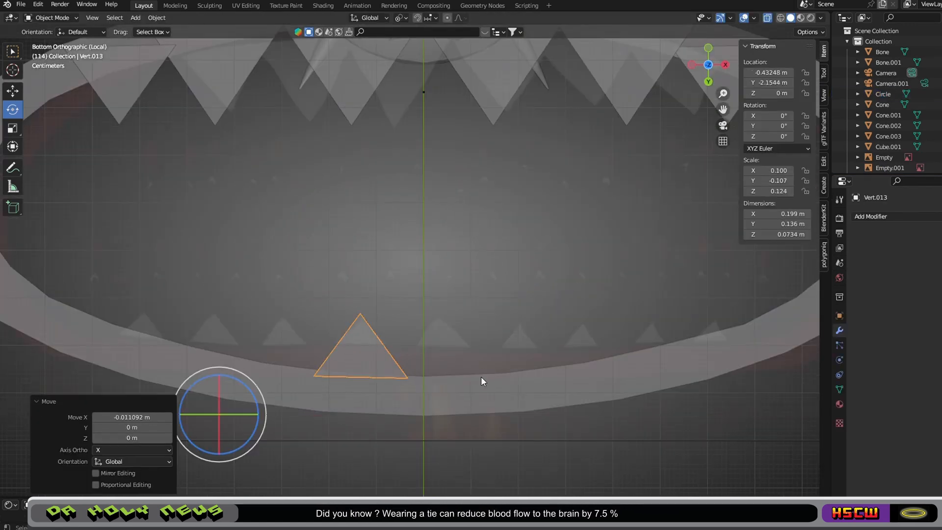
left_click(488, 325)
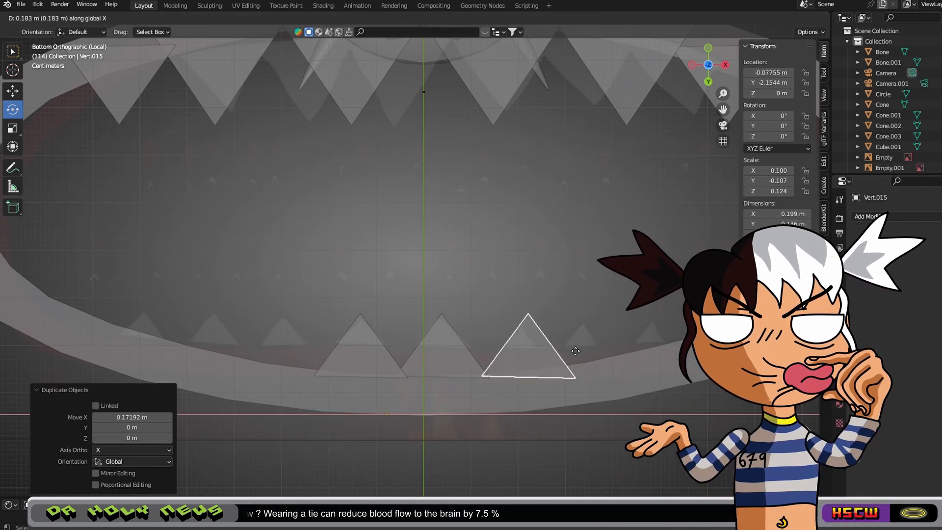
key("shift+g")
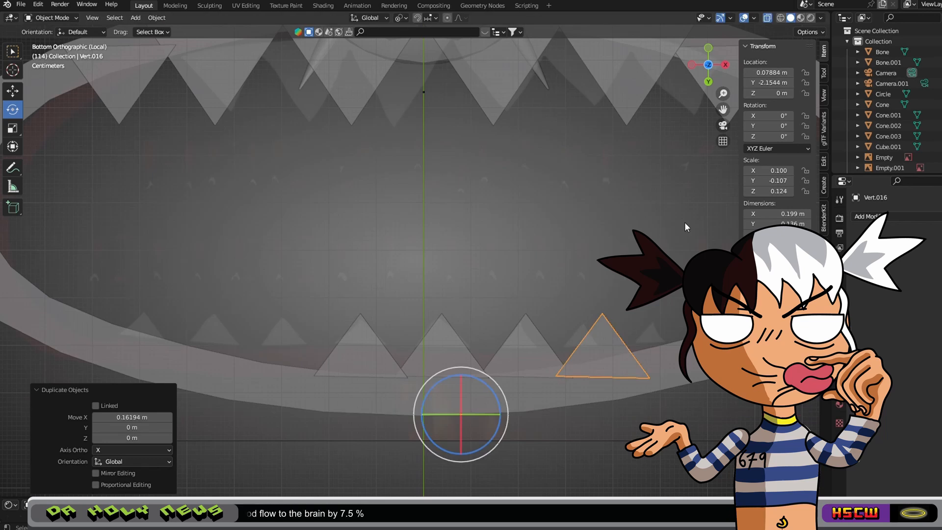
Duplicate the last large lower tooth about 0.14 m along X and scale the copy by about 0.7
middle_click_drag(604, 357, 414, 357, "shift")
key("shift+d")
key("x")
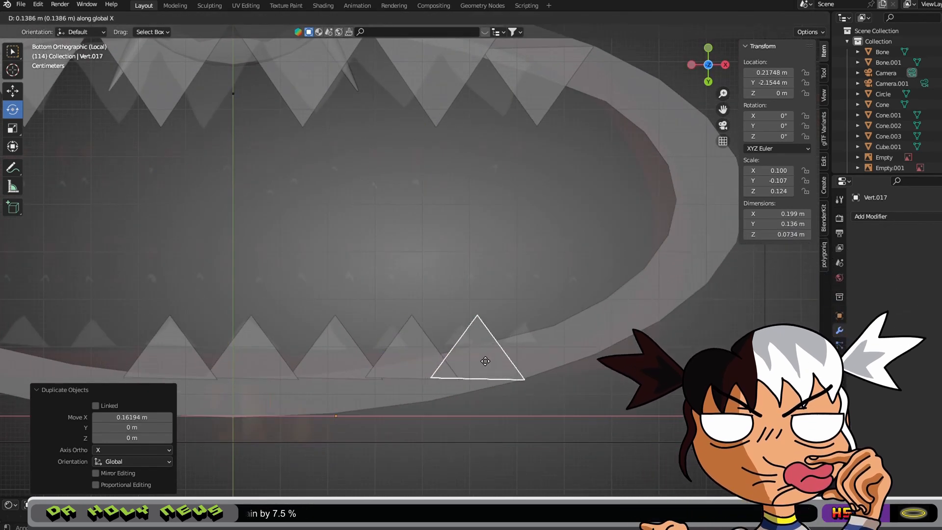
left_click(478, 354)
key("s")
left_click(476, 360)
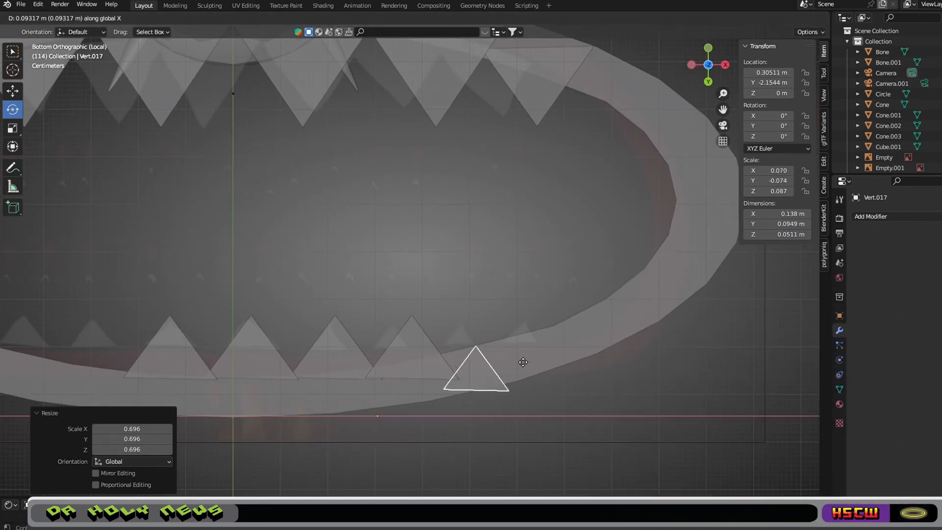
Reposition the small tooth along the lower lip and duplicate it about 0.12 m along X
scroll(538, 363, "up", 5)
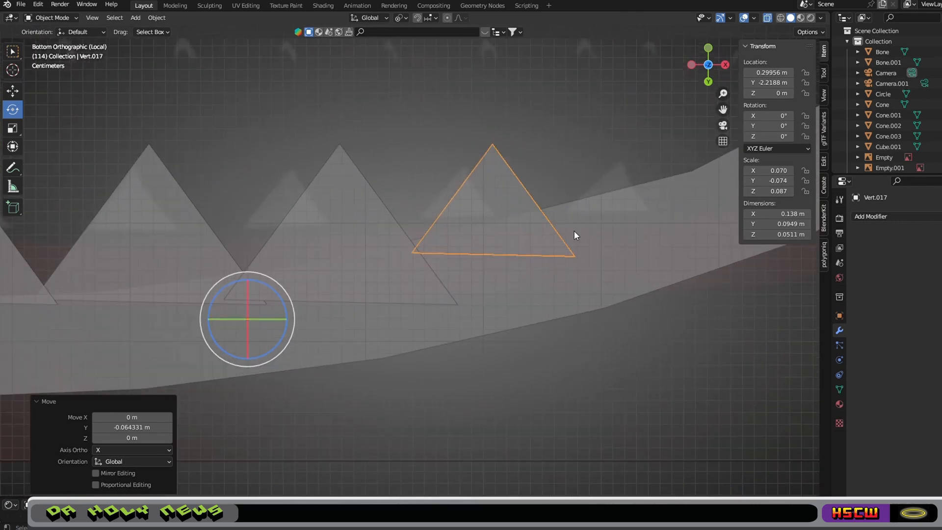
key("g")
key("x")
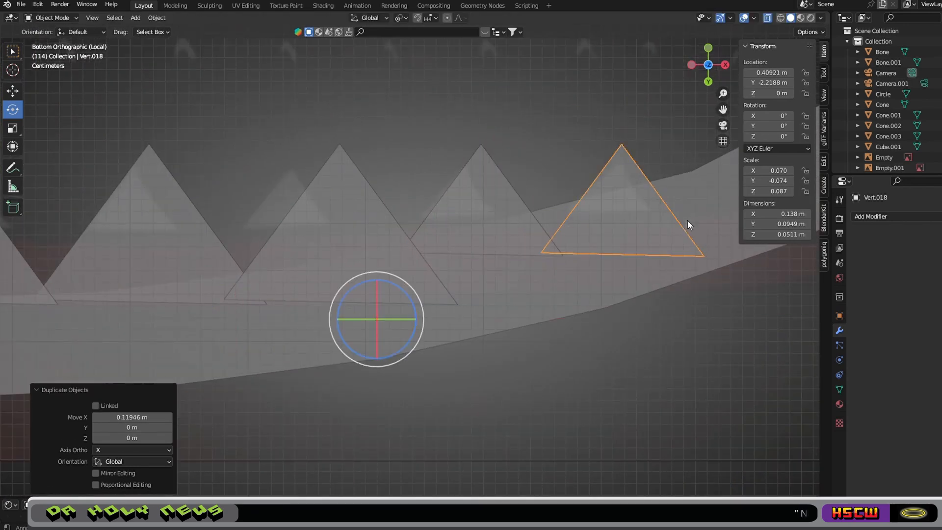
Adjust the spacing of the two small lower teeth along X, placing the outer one at about X 0.377 m
left_click(482, 173)
key("g")
key("x")
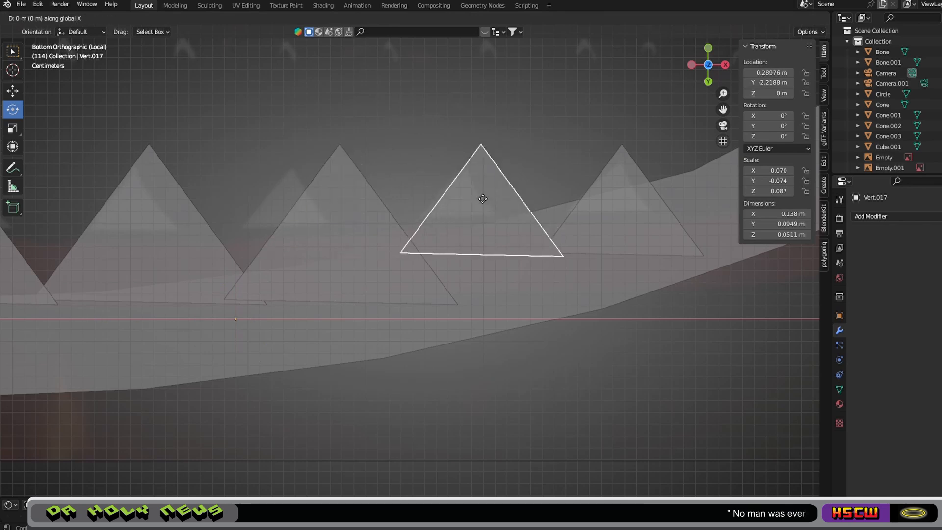
left_click(492, 203)
left_click(599, 183)
key("g")
key("x")
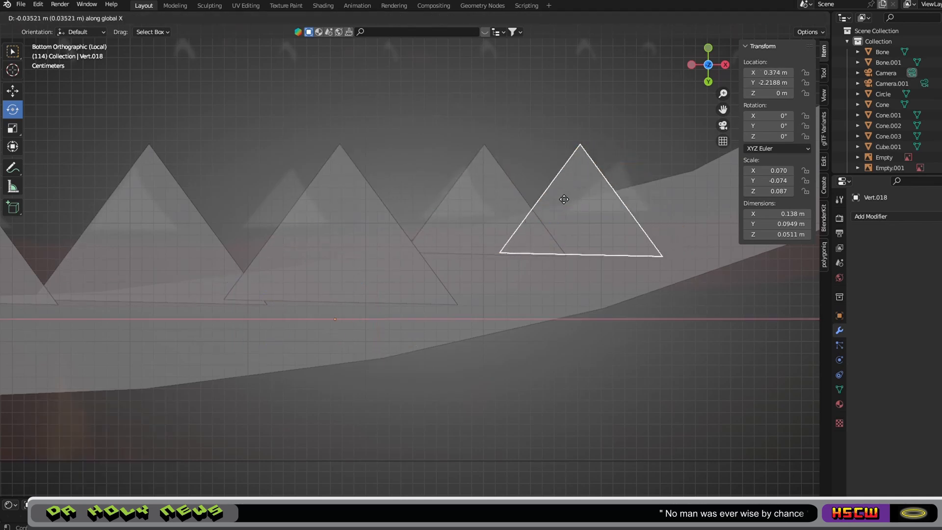
left_click(566, 200)
Duplicate four lower teeth along X to the opposite side of the mouth and mirror the copies on global X
scroll(560, 216, "down", 5)
scroll(535, 230, "up", 4)
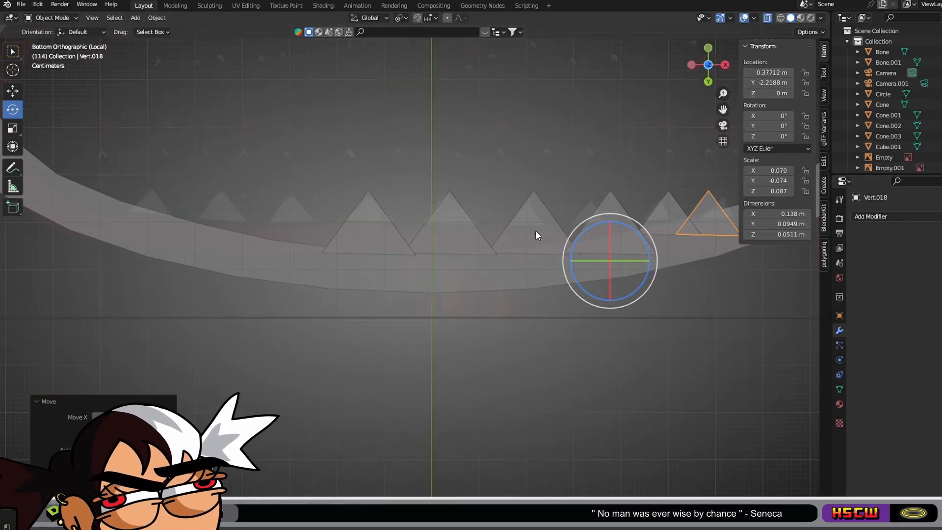
key("shift+d")
key("x")
left_click(190, 237)
left_click(156, 18)
mouse_move(196, 51)
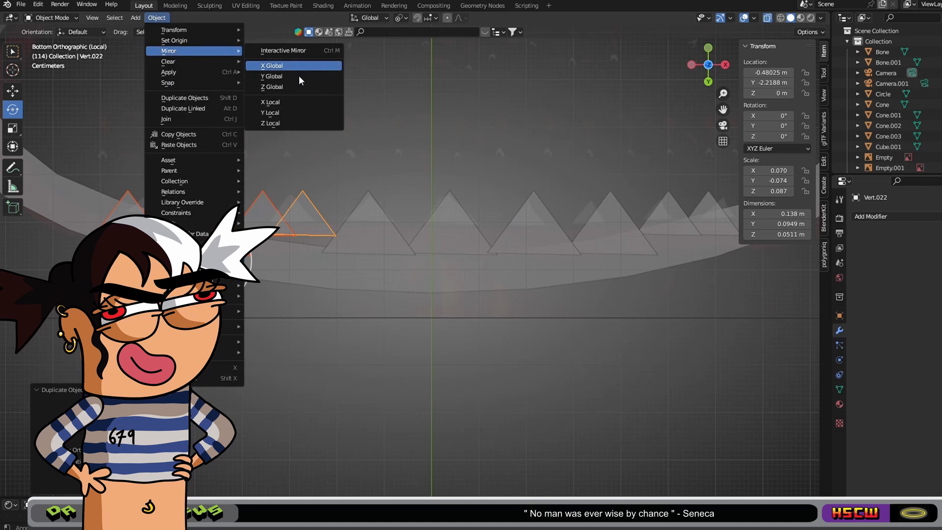
left_click(297, 66)
Shift the mirrored teeth along X until they line up with the end of the lower row
key("g")
key("x")
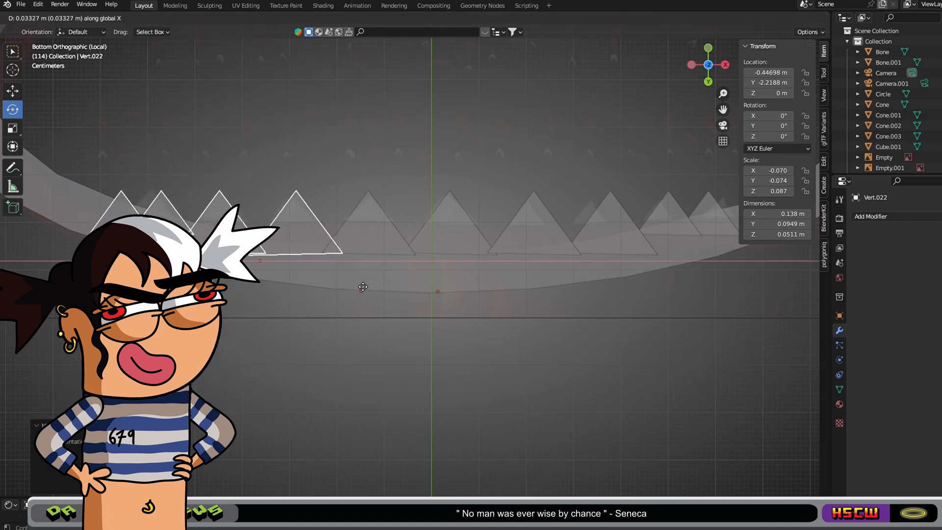
left_click(368, 290)
middle_click_drag(368, 290, 342, 313, "shift")
key("g")
key("x")
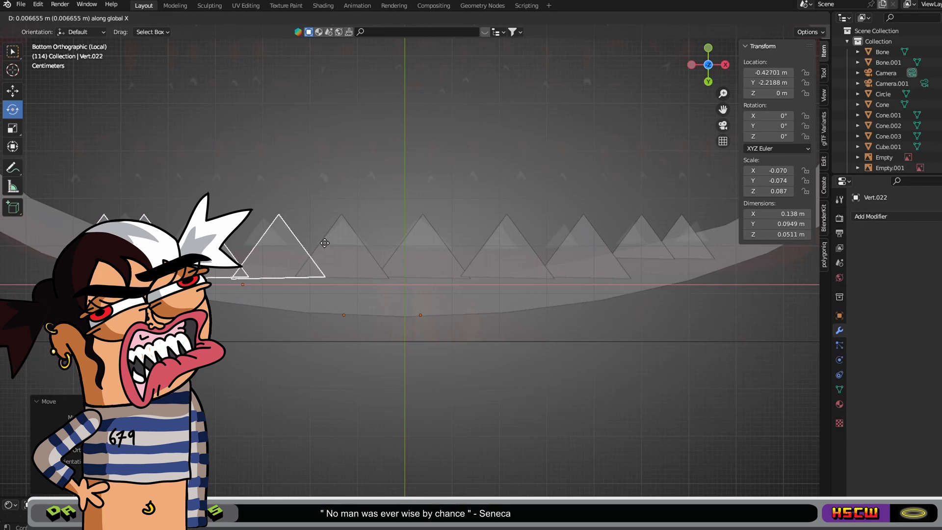
From the front view, put the mouth's teeth in Edit Mode and select the upper vertices of the thickest row
scroll(488, 431, "down", 5)
middle_click_drag(487, 426, 613, 335)
left_click(701, 65)
left_click(708, 80)
left_click(708, 81)
left_click(706, 64)
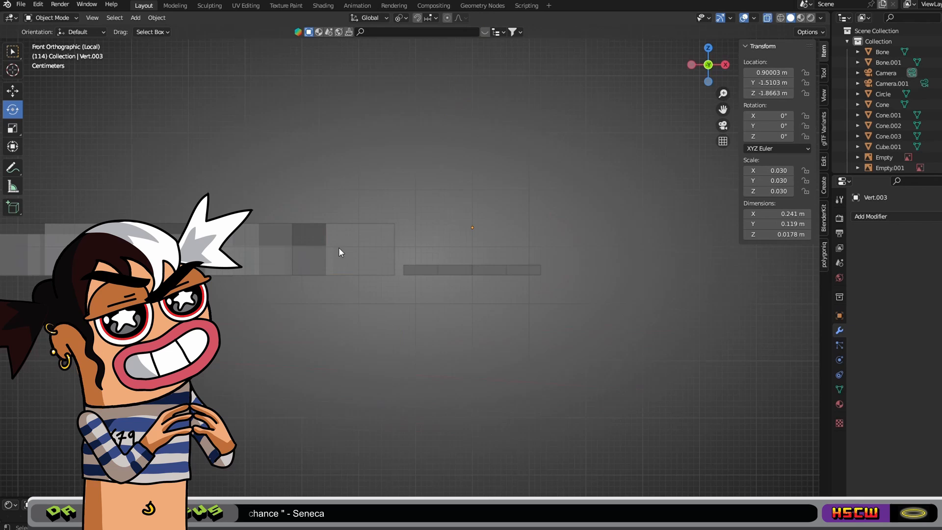
left_click(339, 249)
scroll(374, 323, "down", 5)
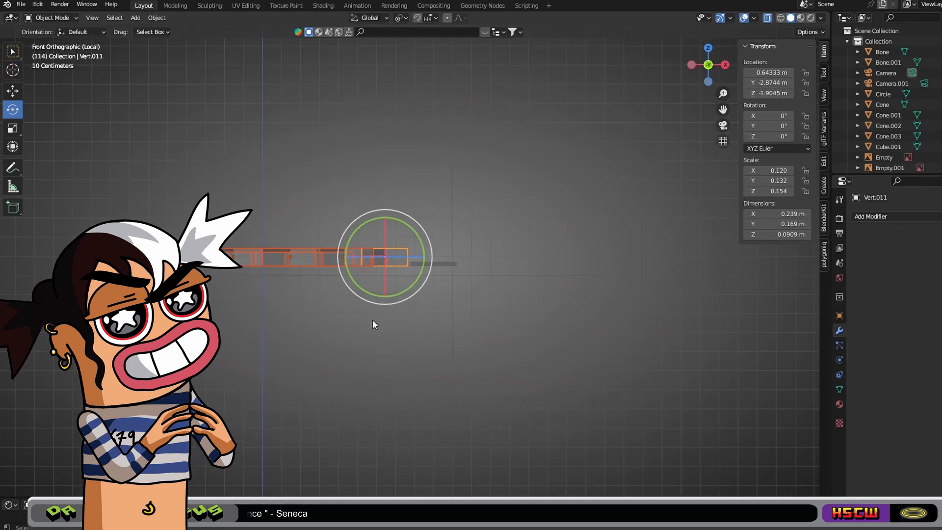
key("Tab")
scroll(481, 346, "up", 5)
middle_click_drag(481, 346, 814, 371, "shift")
scroll(465, 267, "down", 3)
key("a")
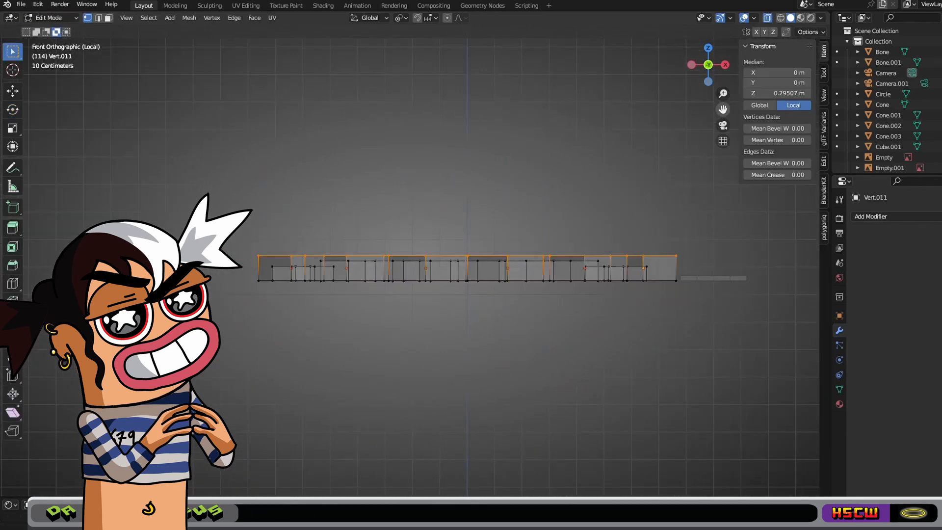
Move the selected upper vertices about -0.073 m along Z so they align with the top of the neighbouring thin piece
scroll(598, 290, "up", 8)
middle_click_drag(401, 264, 536, 282, "shift")
scroll(536, 282, "up", 3)
scroll(420, 279, "down", 1)
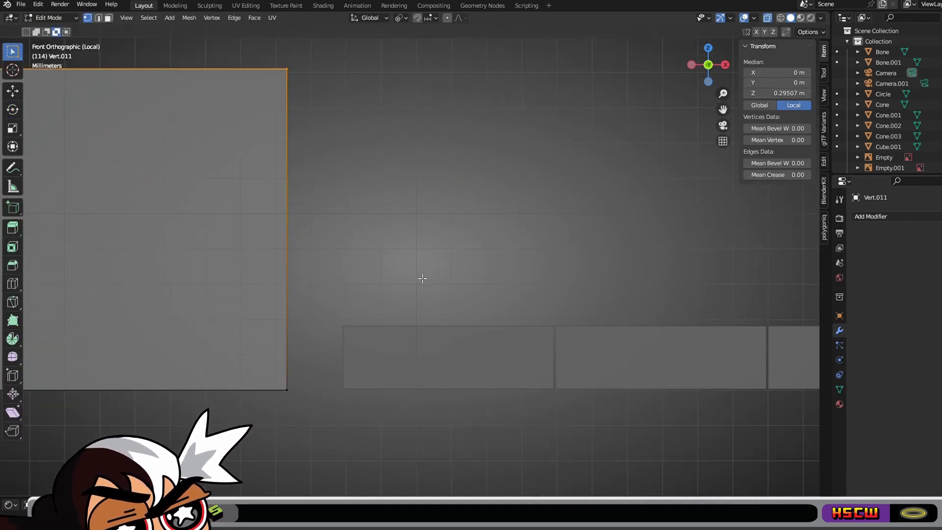
key("g")
key("z")
left_click(358, 165)
scroll(505, 342, "up", 8)
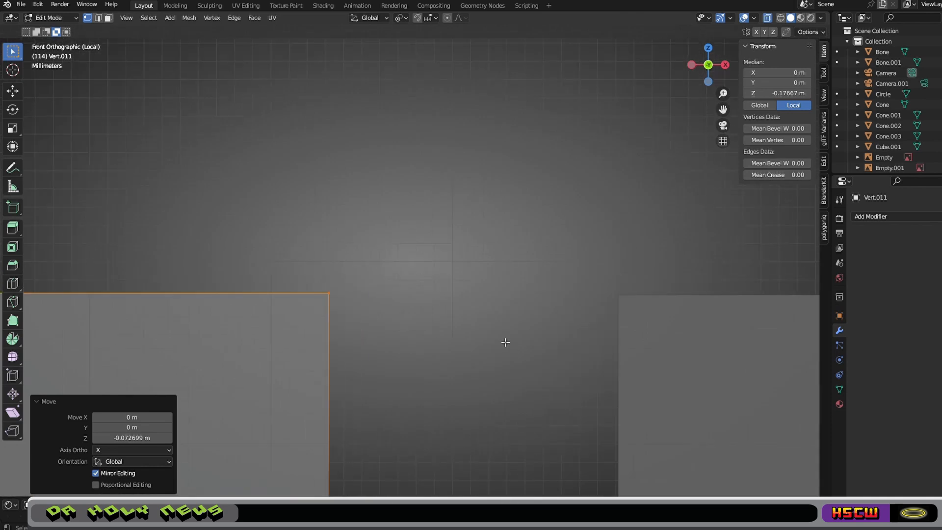
key("z")
left_click(508, 343)
Clear the selection, box-select the upper vertices of the lower teeth, and move them
scroll(471, 395, "down", 20)
left_click_drag(723, 110, 892, 133)
scroll(295, 343, "up", 4)
key("alt+a")
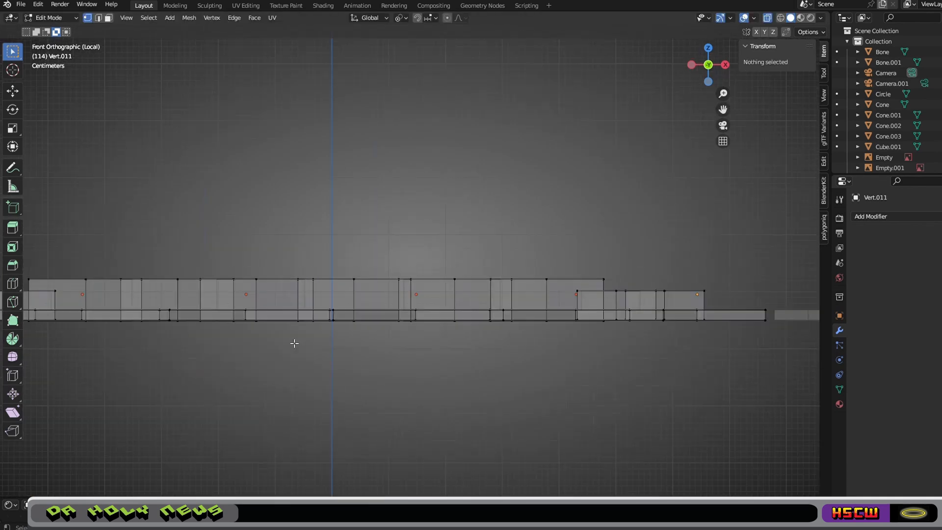
scroll(294, 343, "down", 2)
left_click_drag(120, 246, 566, 280)
scroll(566, 280, "up", 5)
key("g")
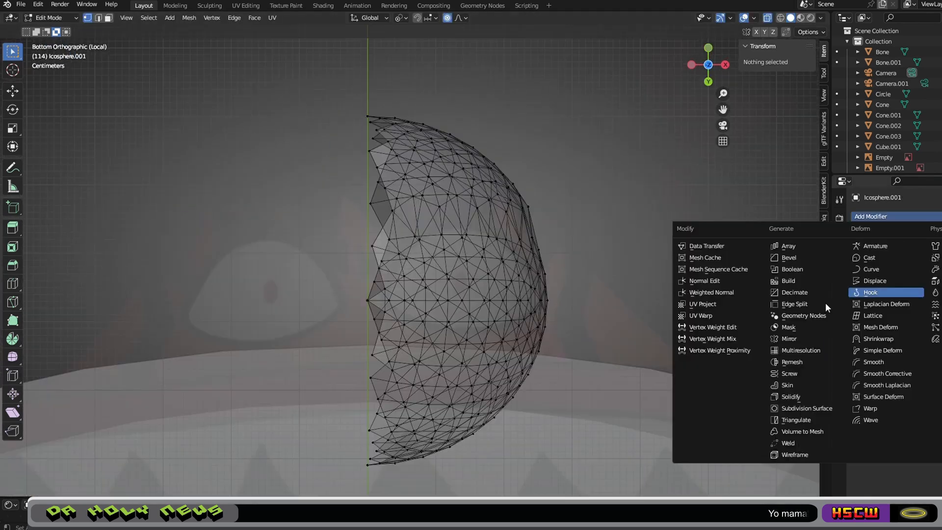
Add a Mirror modifier to the half icosphere and box-select the vertices of its outer side
left_click(788, 338)
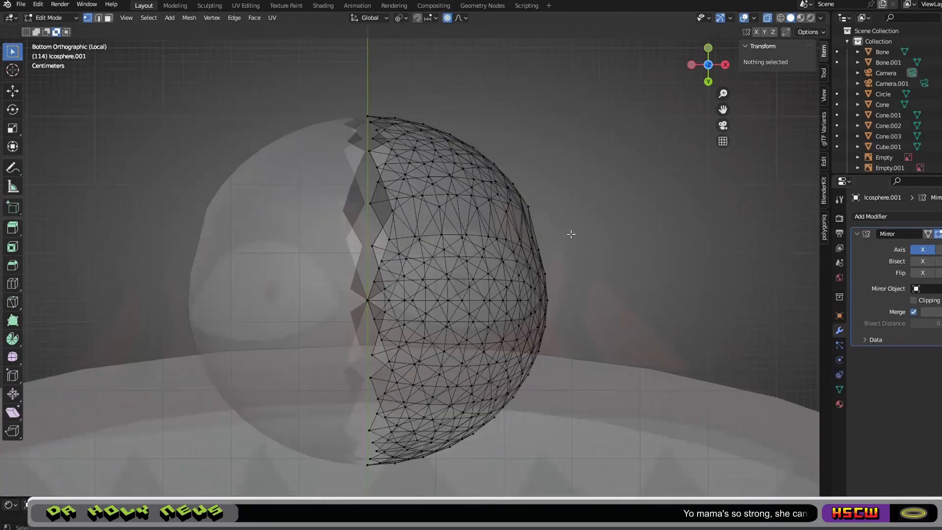
left_click_drag(569, 234, 454, 456)
scroll(645, 374, "down", 2)
key("g")
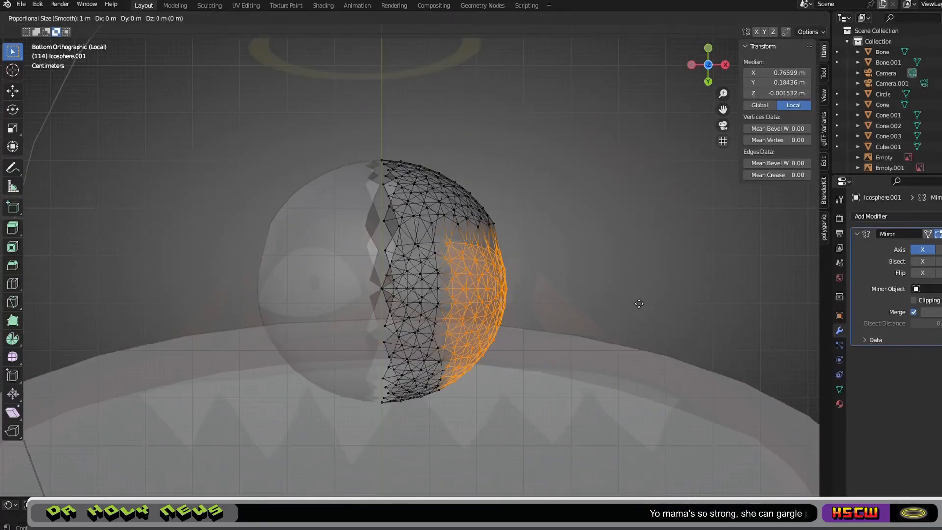
key("x")
right_click(702, 326)
scroll(662, 310, "down", 2)
key("g")
key("x")
left_click(660, 315)
key("ctrl+z")
Reduce the proportional editing size to about 0.16 m while trying to move the outer vertices along X, and undo the move
key("g")
key("x")
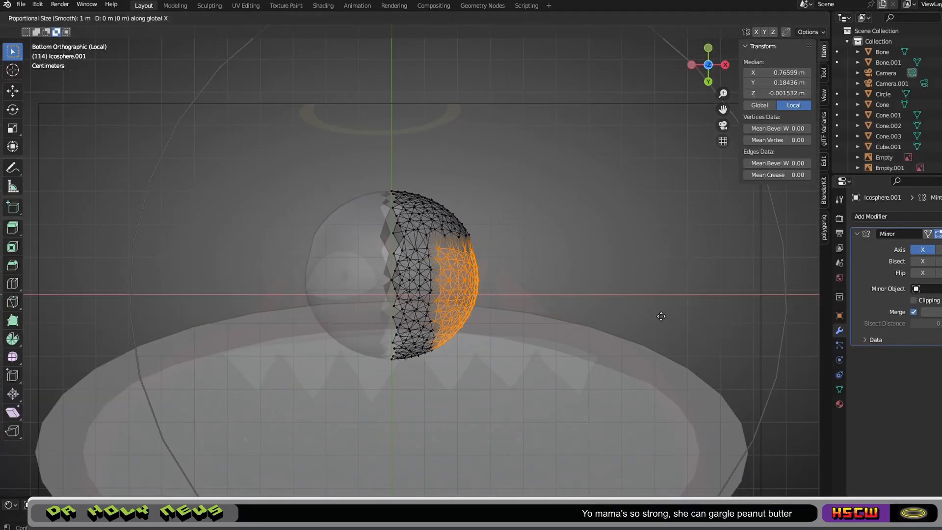
scroll(669, 320, "up", 17)
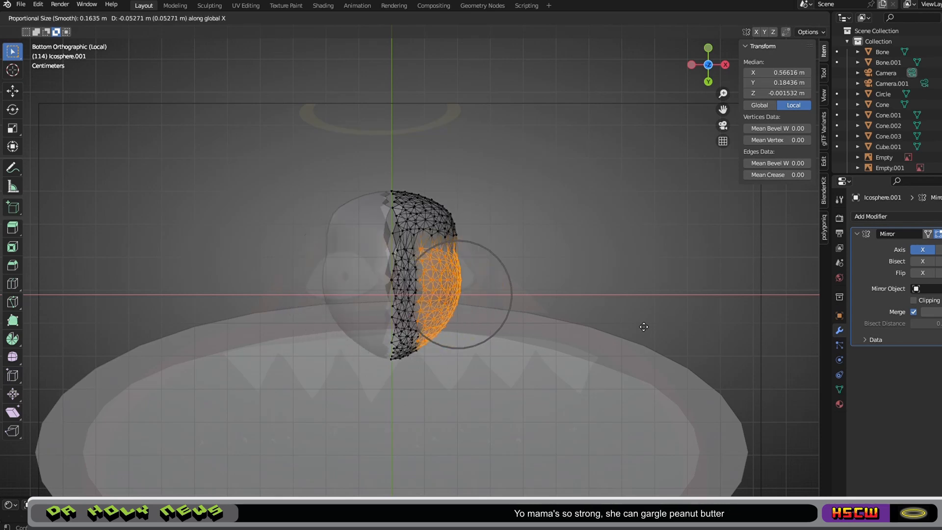
left_click(662, 324)
key("ctrl+z")
key("ctrl+z")
Reselect the half icosphere's outer vertices and pull them outward along X with proportional editing
scroll(513, 270, "up", 3)
left_click_drag(564, 259, 444, 392)
left_click_drag(551, 235, 444, 378)
left_click_drag(538, 238, 441, 392)
left_click_drag(549, 240, 441, 412)
left_click_drag(547, 230, 444, 279)
key("g")
key("x")
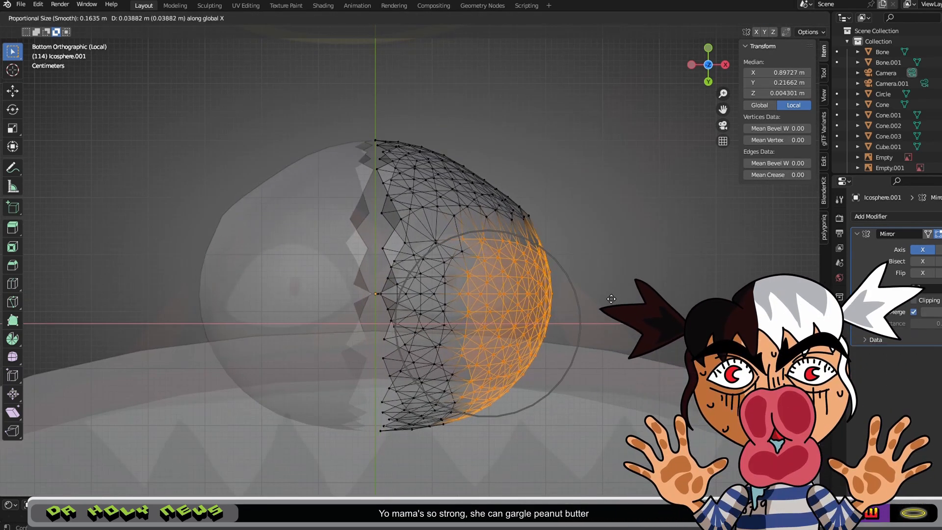
left_click(611, 294)
left_click(608, 290)
Box-select narrower groups of the icosphere's side vertices and pull each group further outward along X
left_click_drag(578, 285, 425, 431)
key("g")
key("x")
left_click(625, 313)
left_click_drag(603, 318, 461, 434)
key("g")
key("x")
left_click(587, 401)
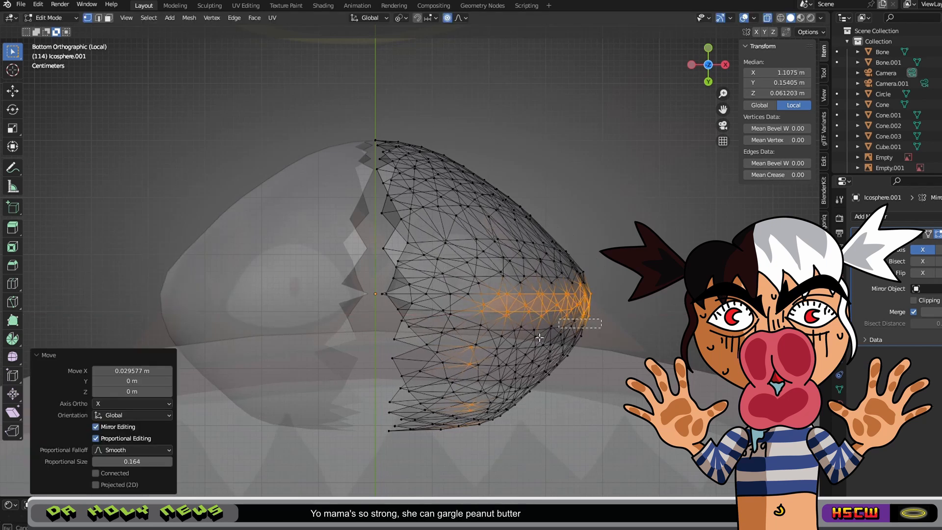
Extend the icosphere's side tip along X, undo a faulty adjustment, and move the vertices just below the tip along X
key("g")
key("x")
left_click_drag(604, 322, 512, 434)
left_click(618, 353)
key("ctrl+z")
left_click(606, 336)
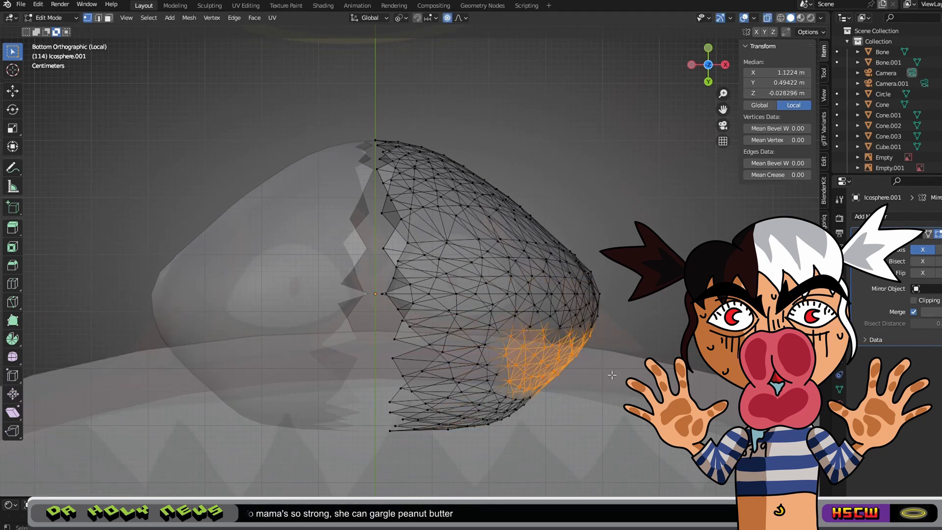
key("g")
key("x")
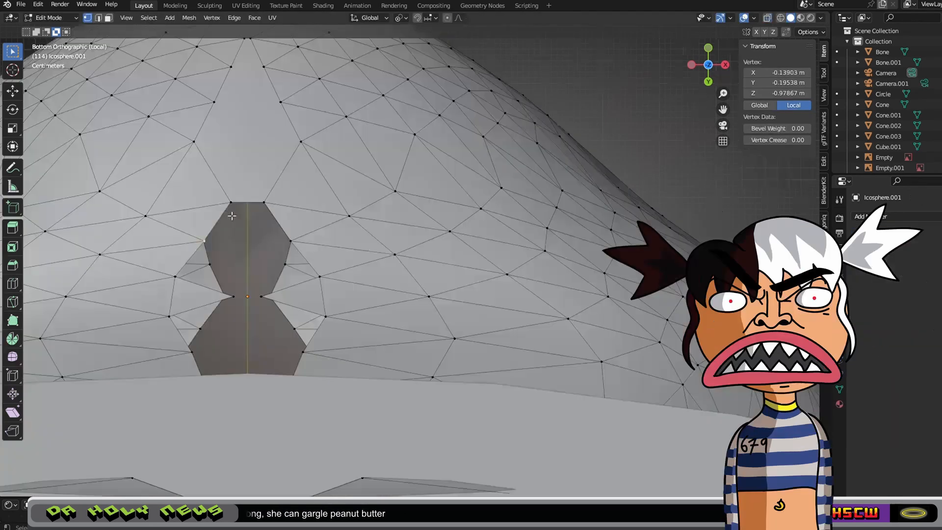
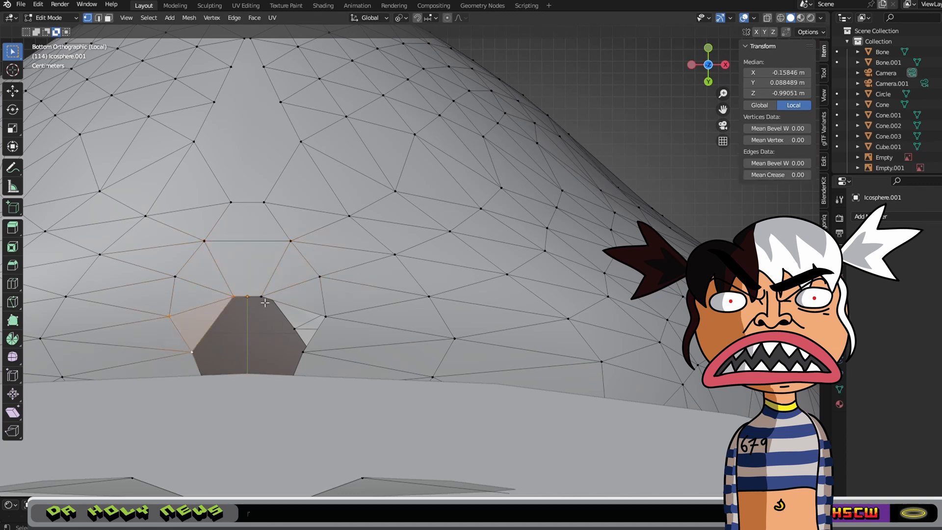
Turn on X-ray display and fill the remaining holes along the icosphere's centre seam with faces between their border vertices
left_click(767, 19)
left_click(304, 355, "shift")
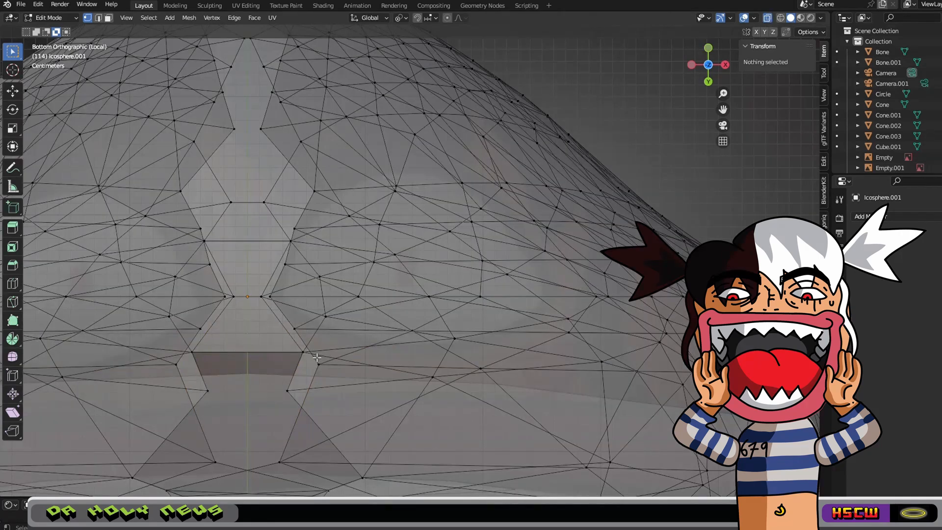
middle_click_drag(317, 358, 359, 320)
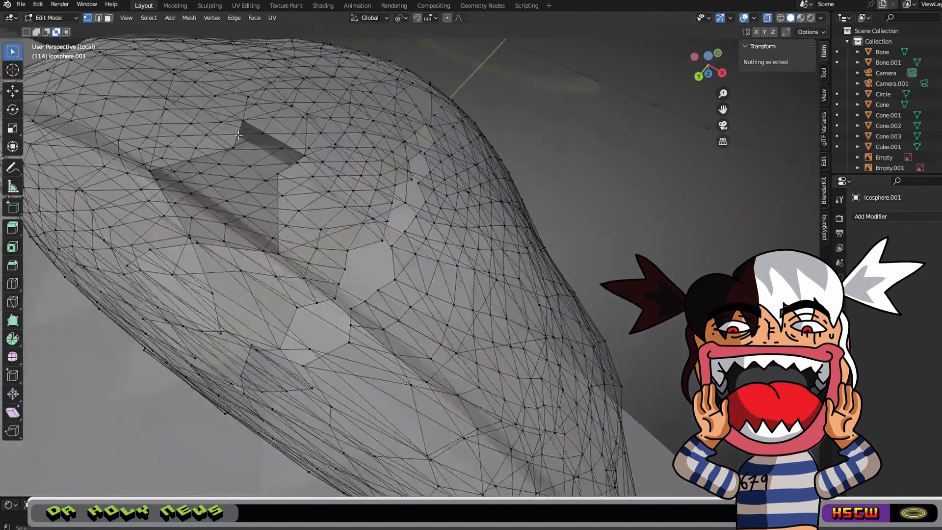
left_click(233, 148)
left_click(243, 120, "shift")
left_click(305, 155, "shift")
left_click(277, 173, "shift")
key("f")
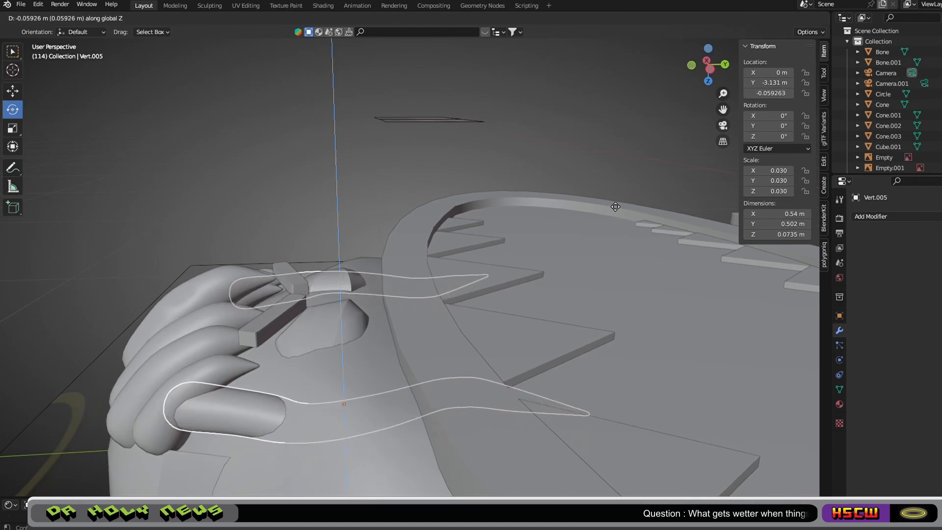
Move the two long curved side strands about -0.12 m along Z against the head
left_click(617, 165)
middle_click_drag(617, 164, 686, 346)
scroll(514, 381, "down", 8)
scroll(484, 338, "up", 5)
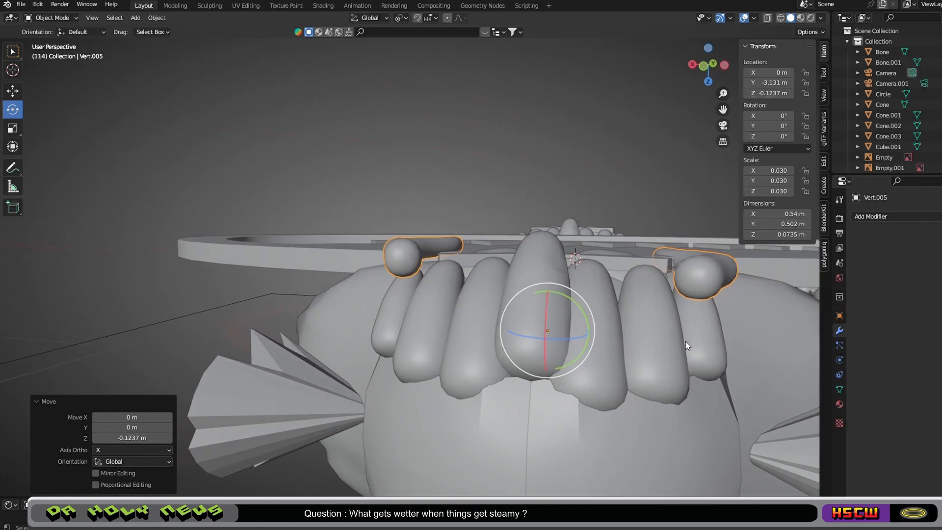
Move the front row of hair tufts along Z against the head
left_click(487, 302)
scroll(576, 330, "down", 3)
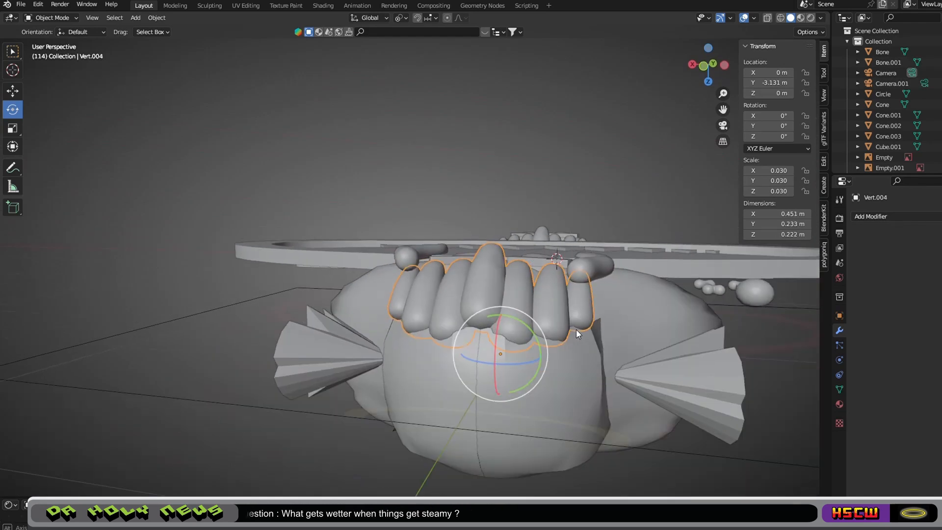
key("g")
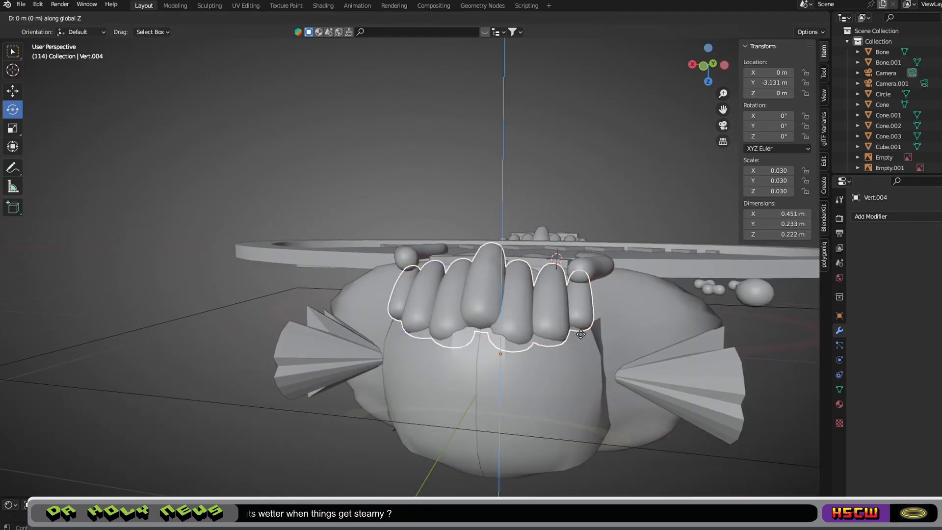
left_click(581, 312)
middle_click_drag(581, 312, 412, 421)
scroll(412, 420, "down", 3)
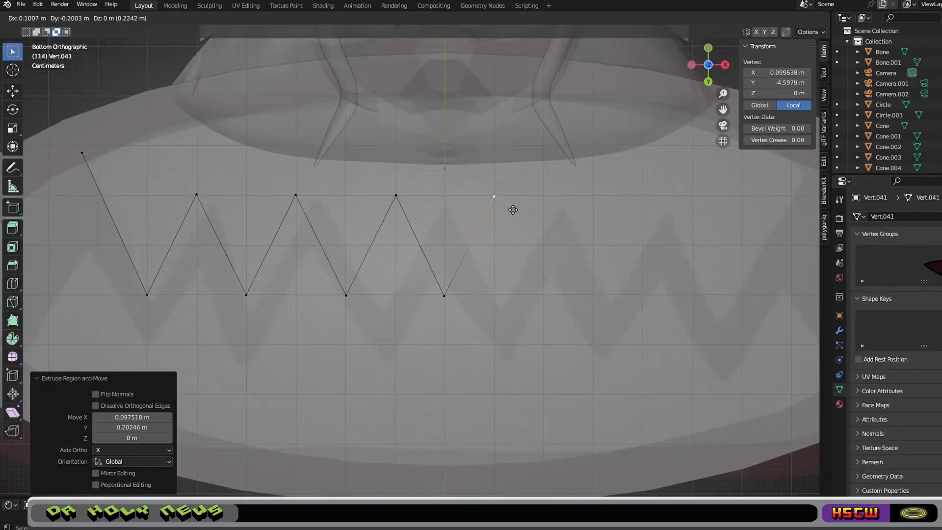
Extrude the upper row of teeth across the mouth as a zigzag of edges, each about 0.1 m along X and 0.2 m along Y
left_click(513, 210)
middle_click_drag(614, 275, 379, 280, "shift")
key("e")
left_click(428, 378)
key("e")
left_click(467, 256)
key("e")
left_click(516, 355)
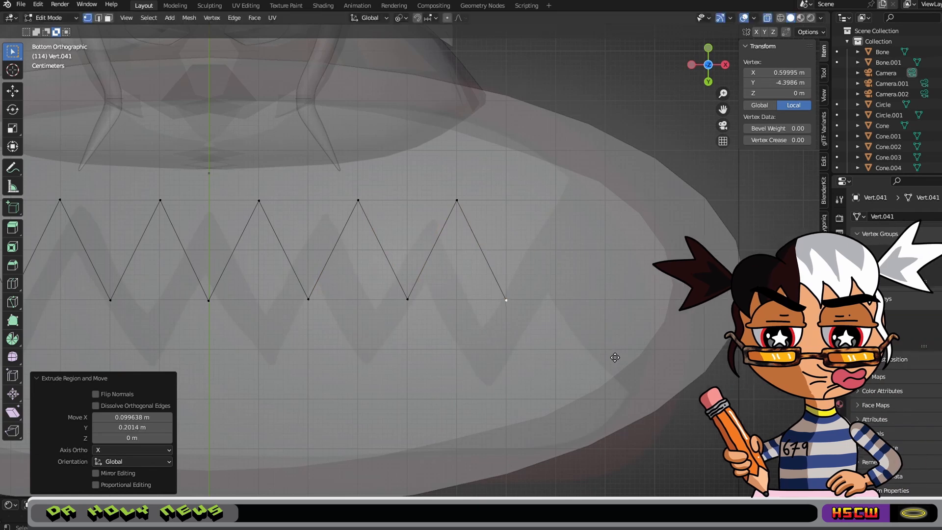
key("e")
Extend the upper mouth outline back to its far end and join it to the zigzag's first vertex with an edge
middle_click_drag(75, 157, 434, 140, "shift")
key("e")
left_click(294, 170)
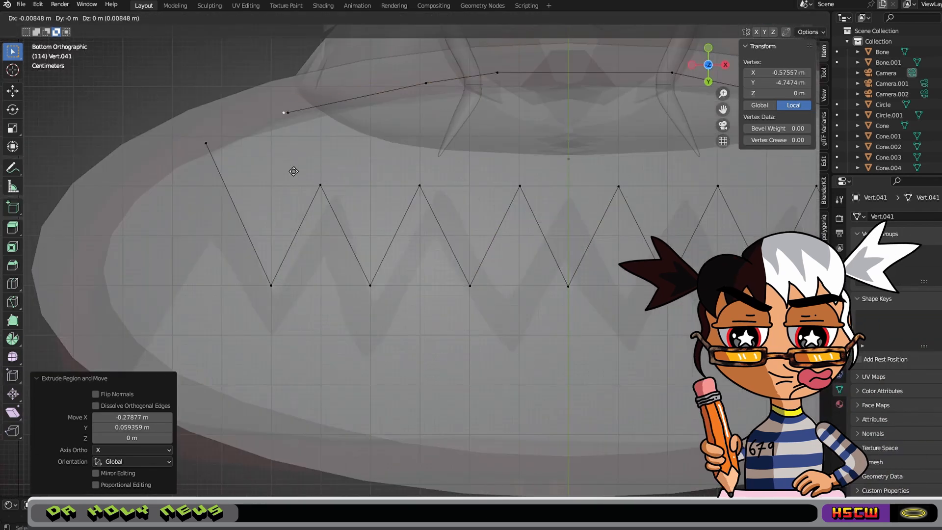
right_click(292, 170)
left_click(206, 144, "shift")
key("f")
Extrude a second zigzag for the lower teeth across the mouth, each edge about 0.1 m along X and 0.2 m along Y
middle_click_drag(206, 145, 152, 118, "shift")
key("e")
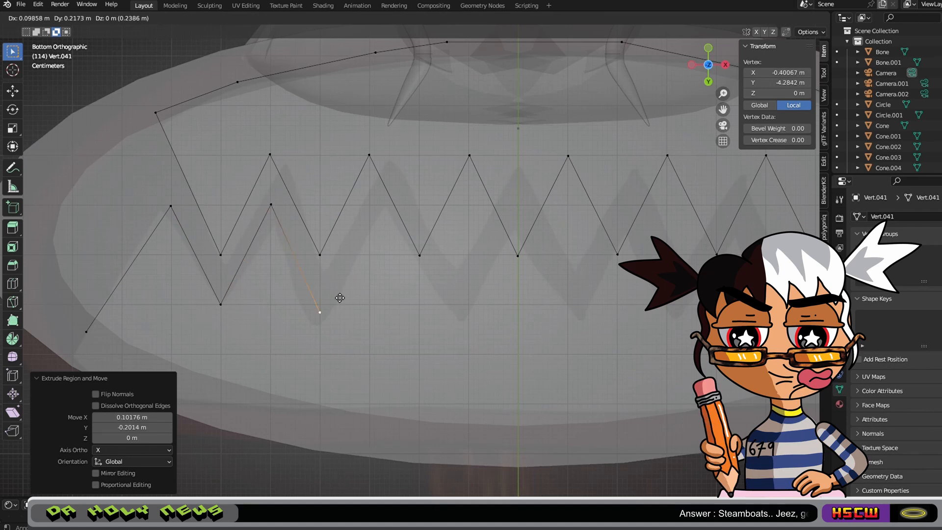
middle_click_drag(577, 316, 284, 315, "shift")
key("e")
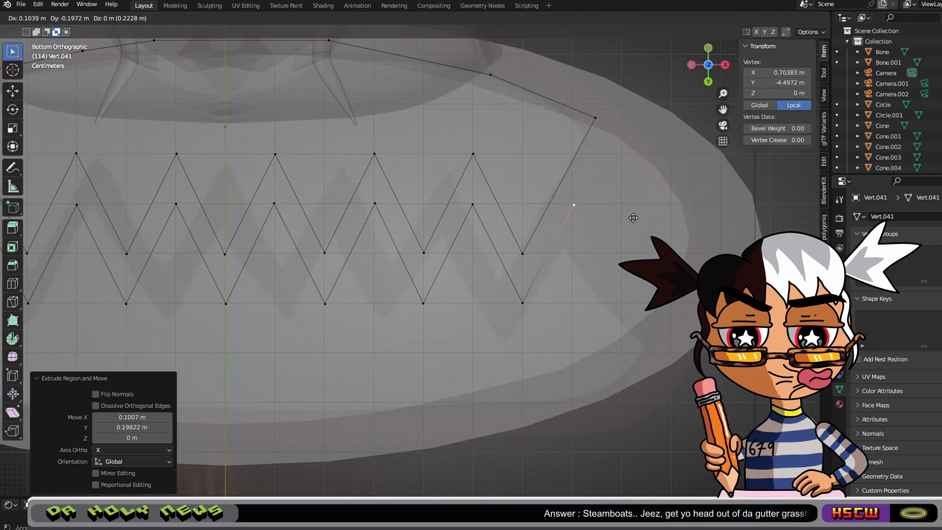
Extrude the lower outline along the mouth's inner rim and join it to the lower zigzag's end vertex with an edge
left_click(205, 465)
middle_click_drag(311, 354, 661, 327, "shift")
key("e")
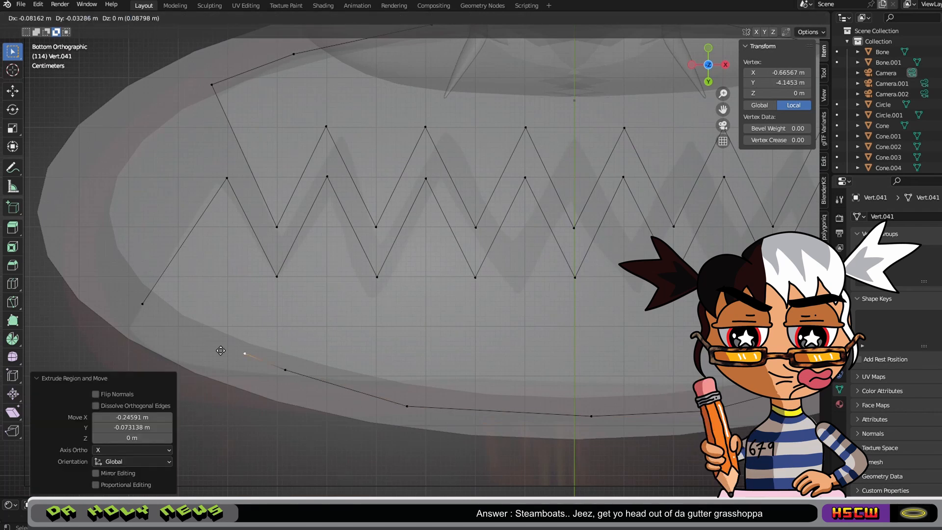
left_click(169, 334)
left_click(144, 304, "shift")
key("f")
Fill the closed upper and lower teeth outlines with faces
left_click(252, 212, "alt")
key("f")
left_click(214, 86)
key("f")
Extrude both teeth faces about 0.019 m along Z
middle_click_drag(231, 127, 343, 206)
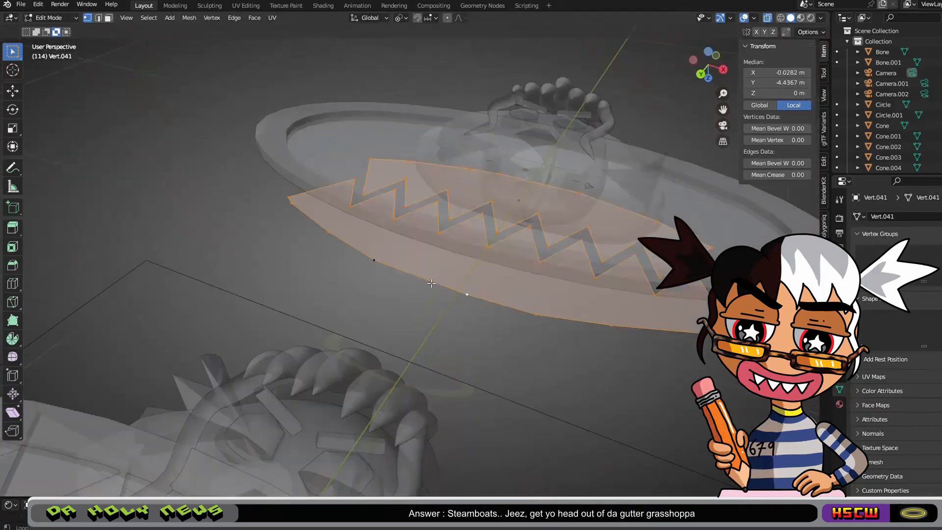
key("KP_3")
key("e")
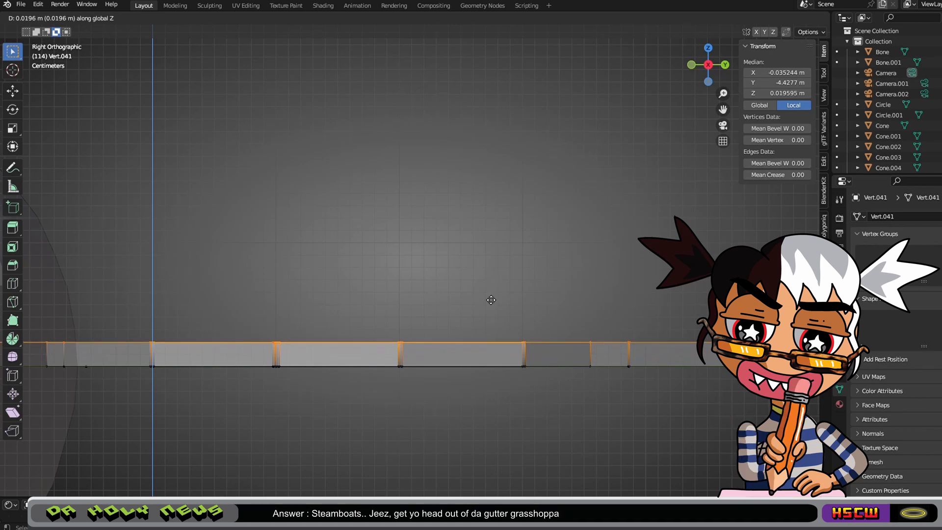
scroll(504, 332, "down", 5)
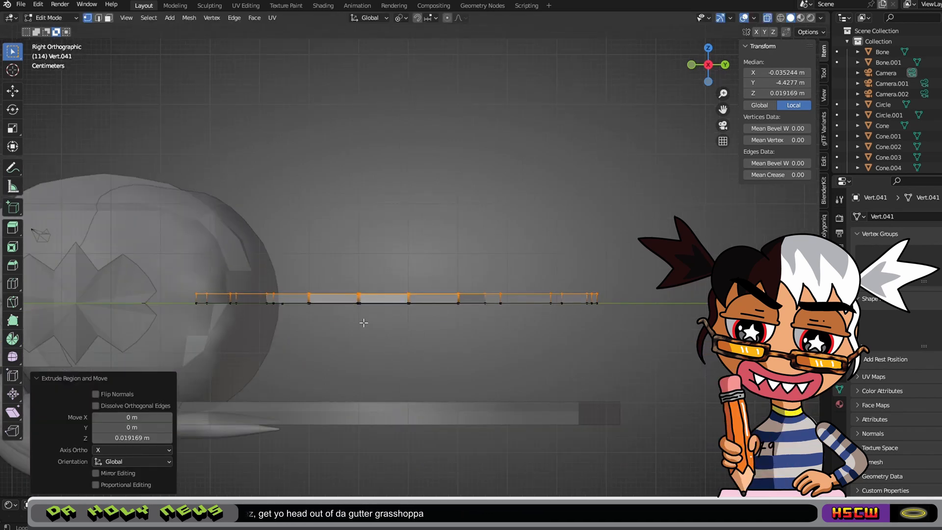
Select the whole teeth mesh, move it about -0.237 m along Z into the mouth ring, and turn off X-ray display
left_click(407, 308, "ctrl")
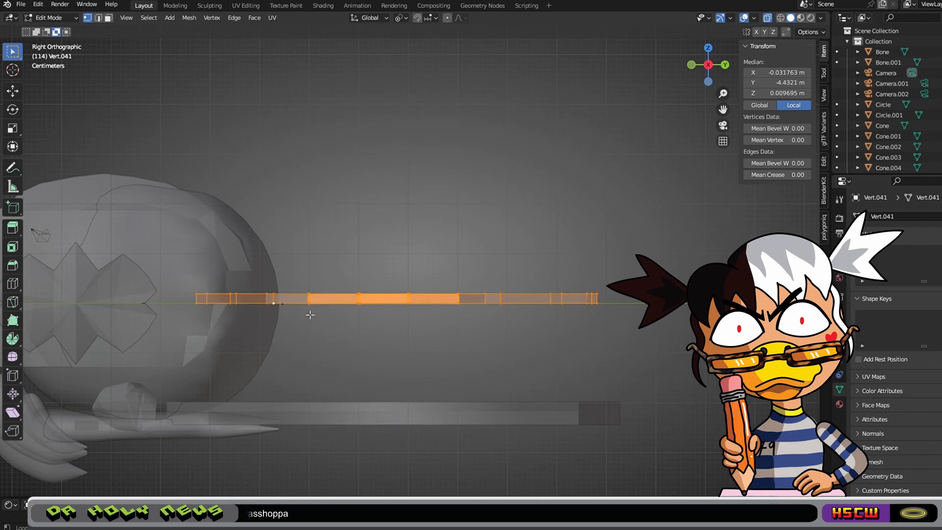
middle_click_drag(309, 314, 687, 139)
middle_click_drag(474, 222, 466, 223)
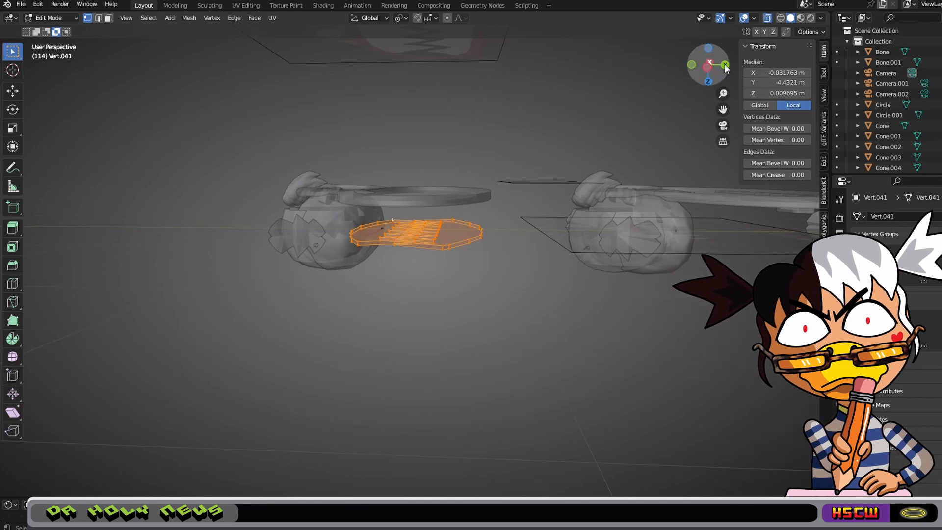
left_click(706, 66)
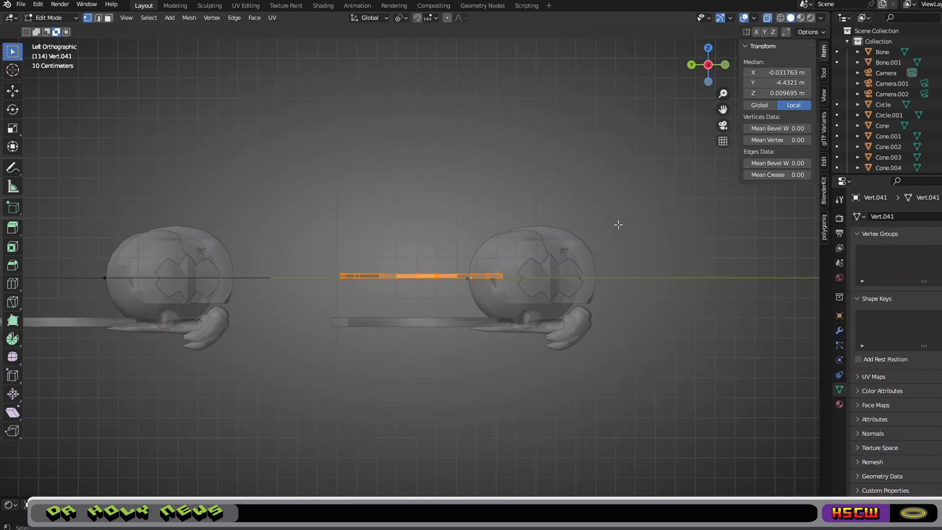
scroll(618, 225, "up", 4)
key("g")
key("z")
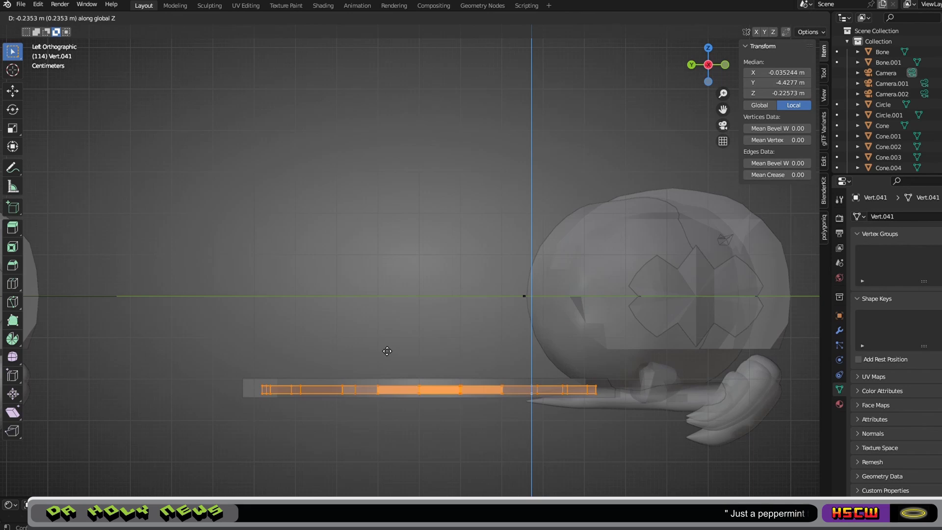
left_click(387, 352)
middle_click_drag(441, 421, 546, 206)
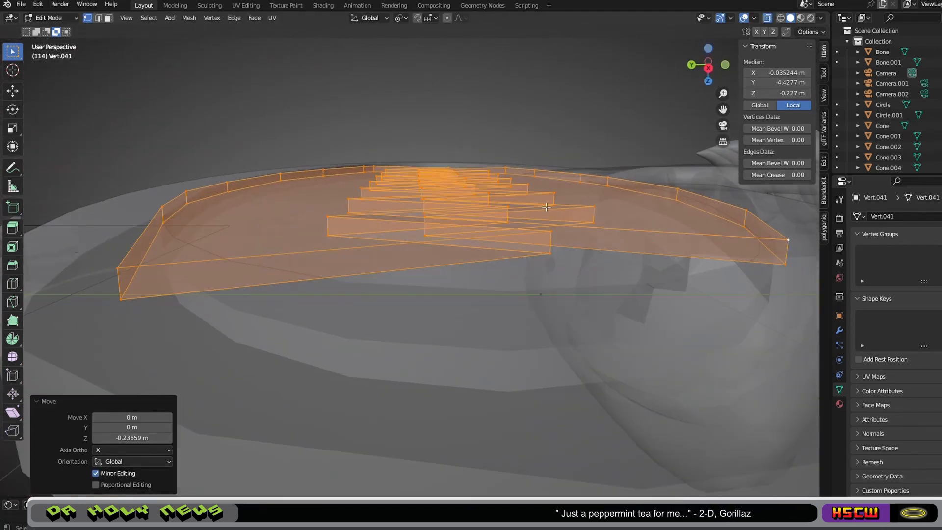
left_click(767, 19)
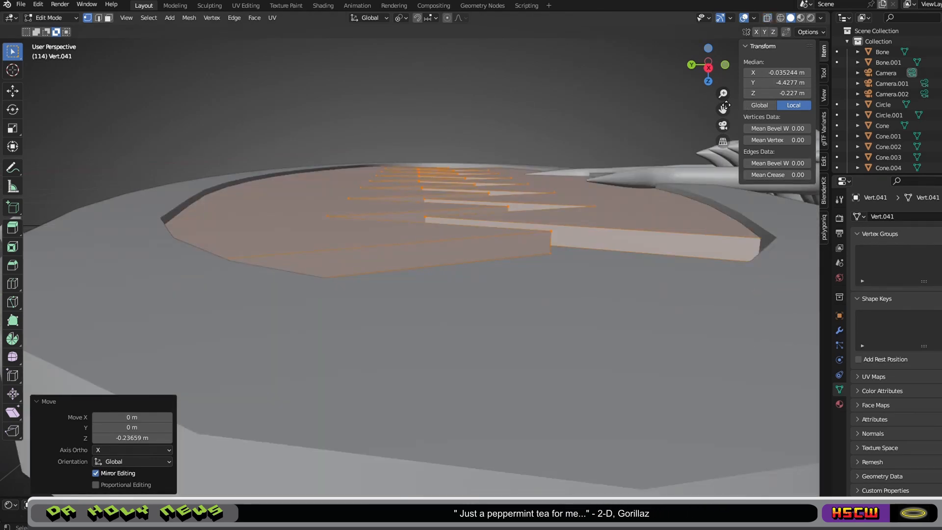
scroll(412, 245, "up", 2)
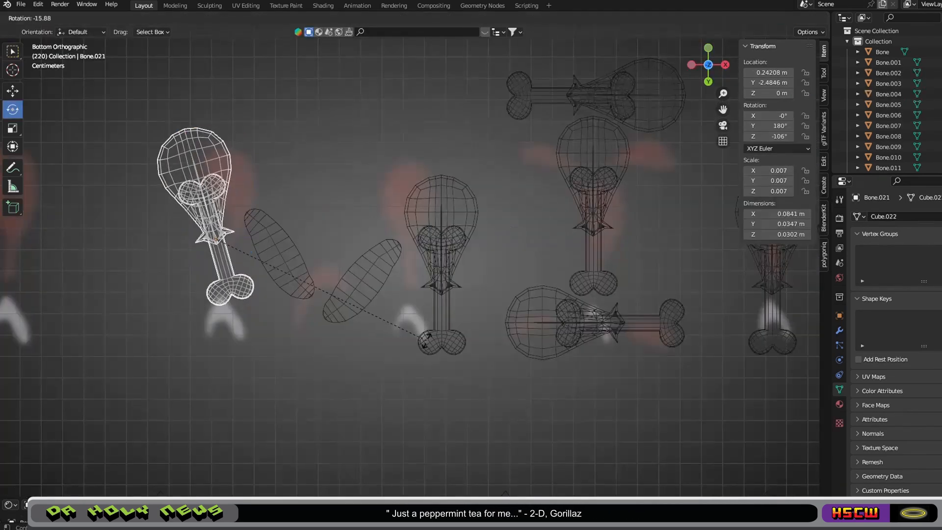
Tilt the first drumstick about -16° and rotate the ellipsoid beside it, shifting the ellipsoid along Y and X into the letter
left_click(431, 338)
left_click(279, 253)
key("r")
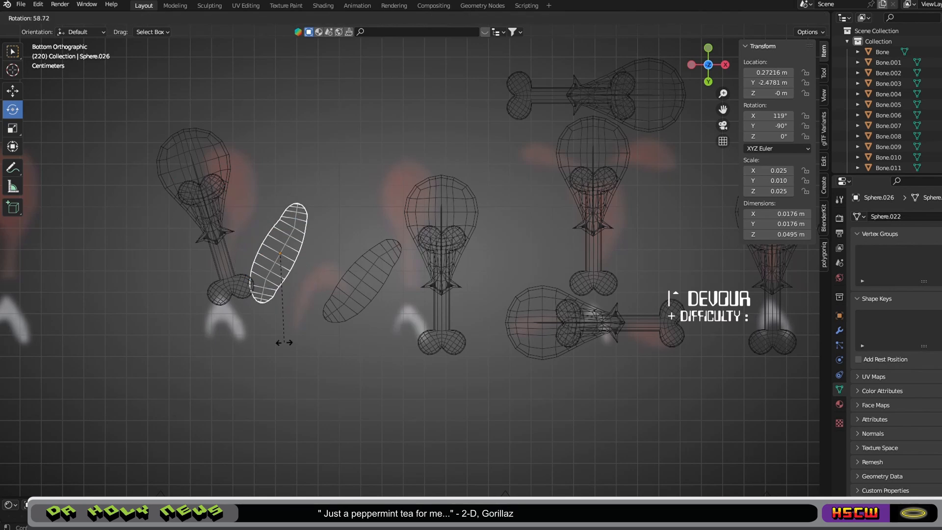
left_click(295, 339)
key("g")
key("y")
left_click(305, 319)
key("r")
left_click(307, 337)
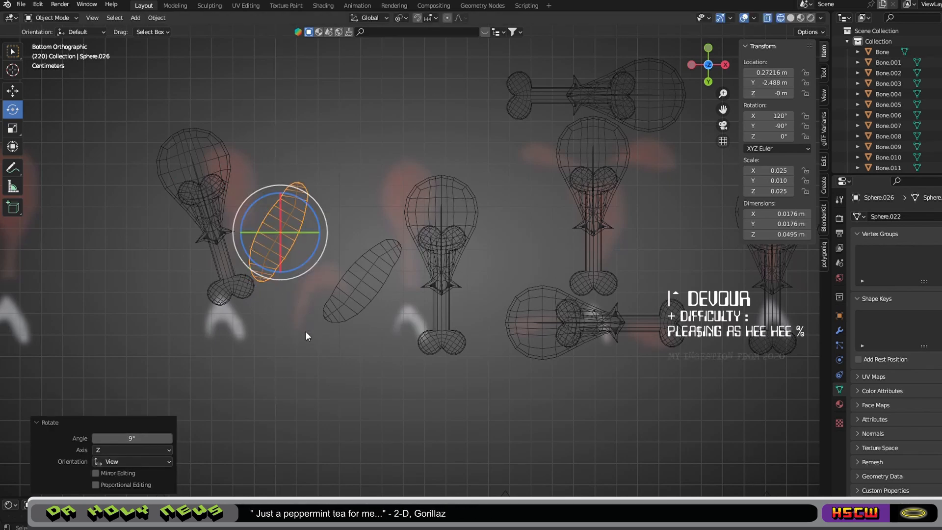
key("g")
key("x")
left_click(312, 341)
Rotate the second ellipsoid about -80° and move it along X towards the first one
left_click(347, 299)
key("r")
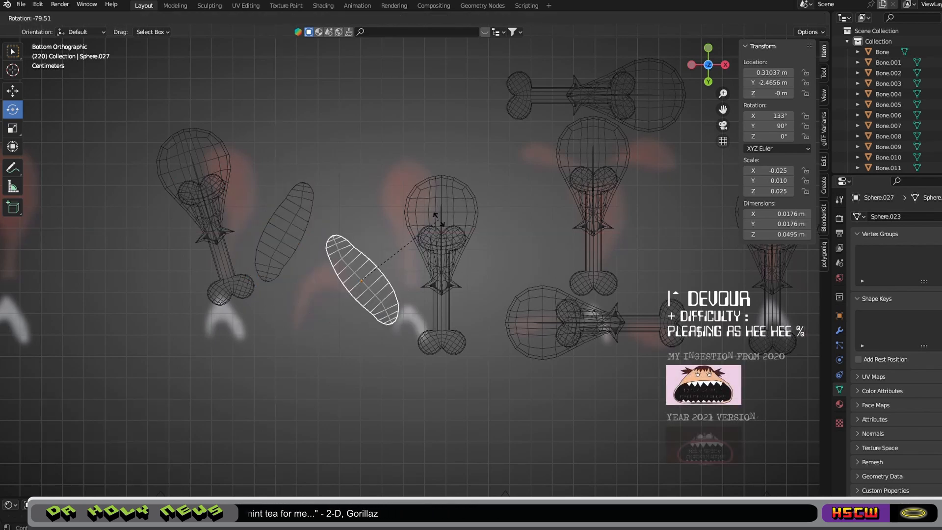
left_click(436, 216)
key("g")
key("x")
left_click(444, 253)
Rotate the upright drumstick beside the second ellipsoid to -73° around Z and move it about -0.012 m along X
left_click(446, 256)
key("r")
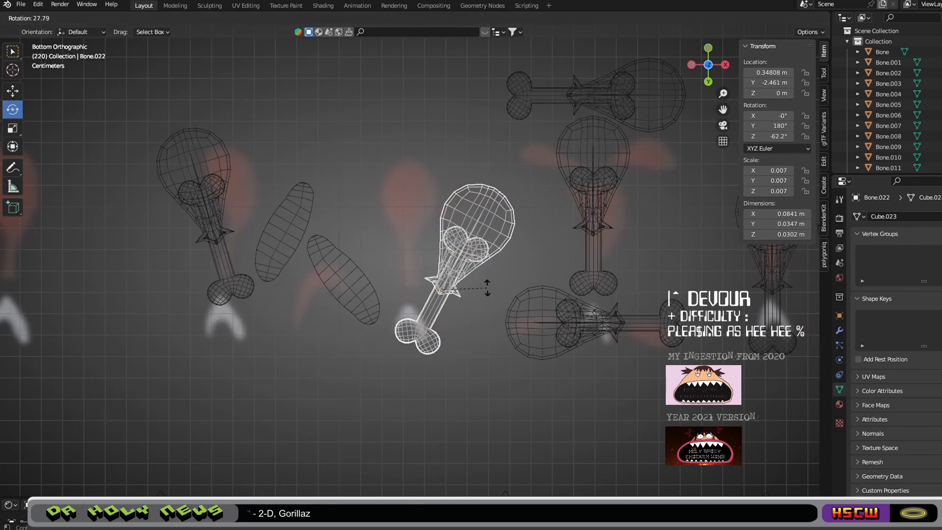
left_click(488, 279)
key("g")
key("x")
left_click(464, 288)
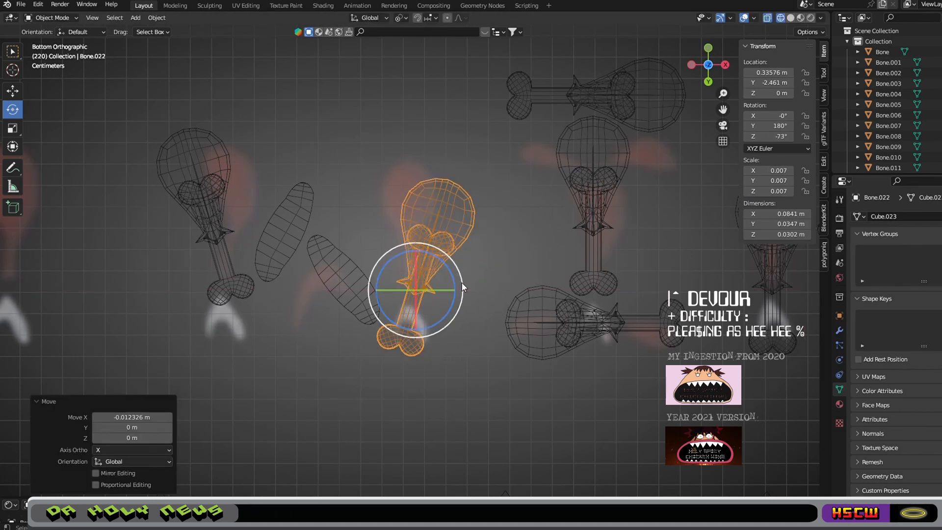
Nudge the first tilted drumstick along Y to line it up with the ellipsoids, and deselect it
left_click(206, 187)
key("g")
key("y")
left_click(210, 180)
left_click(337, 121)
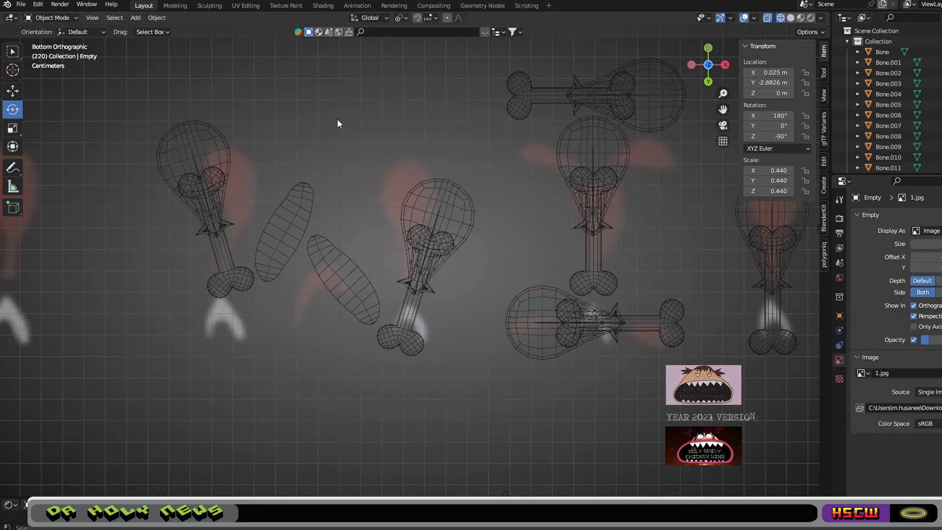
scroll(406, 259, "down", 2)
Rotate the third drumstick of the letter 107° and move it about 0.037 m along Y and 0.01 m along X
left_click(321, 239)
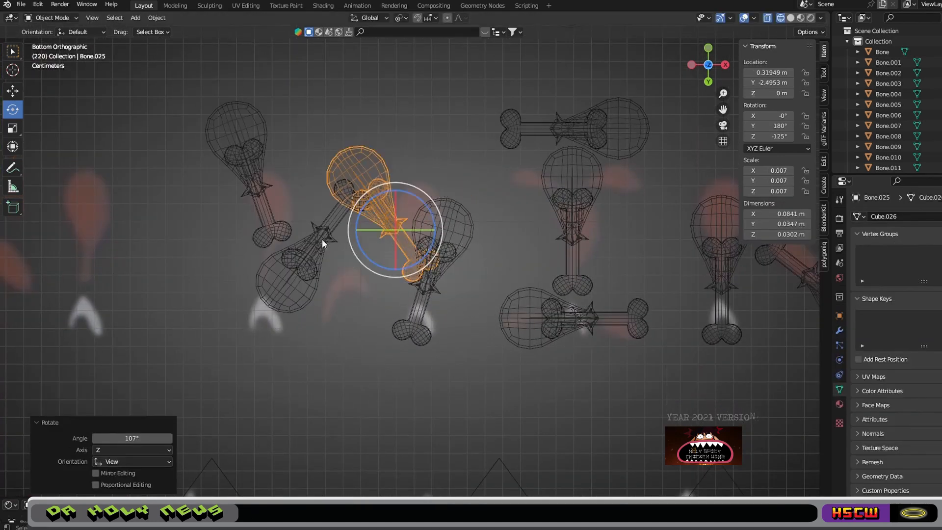
key("g")
key("y")
left_click(414, 283)
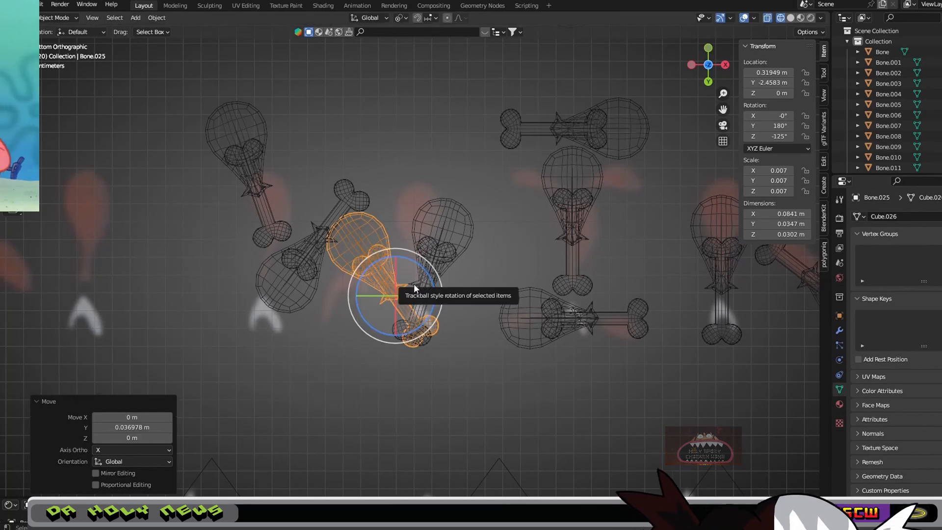
key("g")
key("x")
left_click(435, 290)
Move the letter's last drumstick about -0.042 m along Y and shift it along X away from the third one
left_click(438, 274)
key("g")
key("y")
left_click(464, 183)
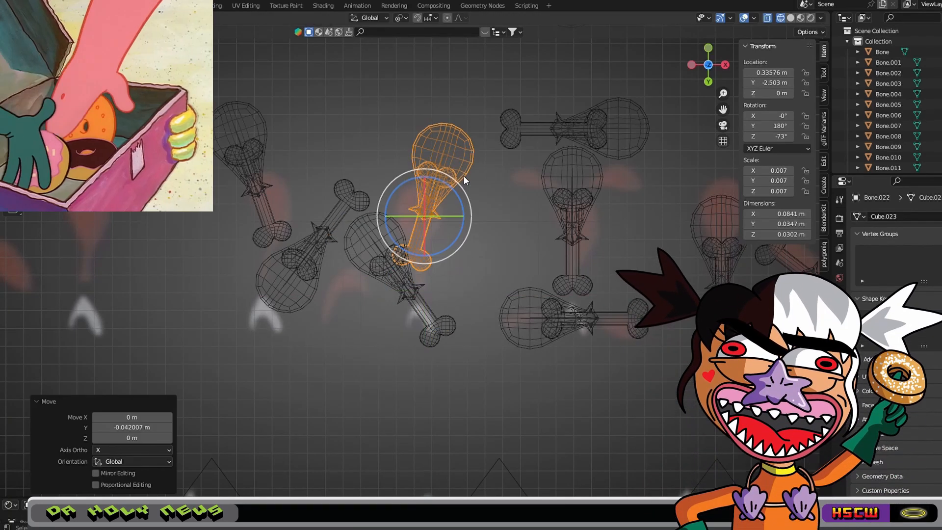
key("g")
key("x")
left_click(496, 250)
Add the other three drumsticks of the letter to the selection and move all four together along X
left_click(276, 228, "shift")
left_click(318, 236, "shift")
left_click(380, 272, "shift")
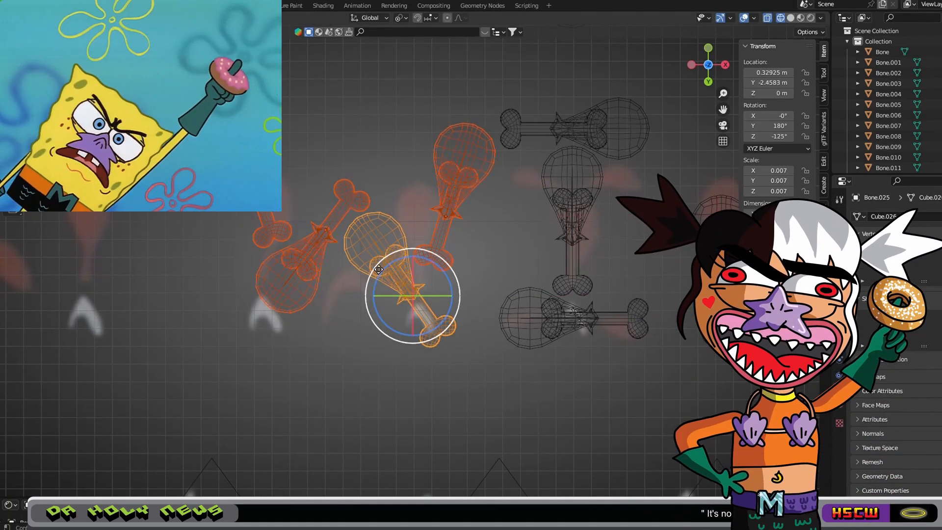
key("g")
key("x")
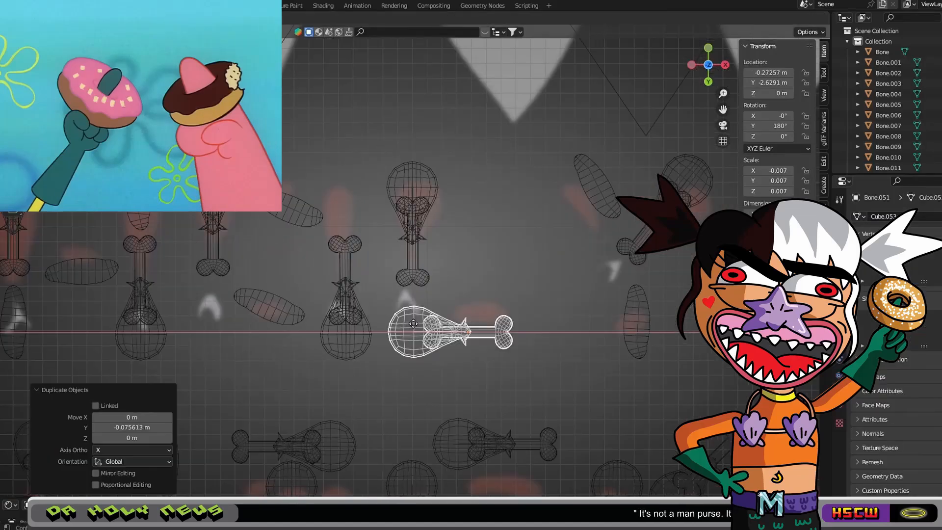
Place the duplicated horizontal drumstick along X below the upright one and move both together along X
left_click(427, 328)
left_click(410, 242, "shift")
key("g")
key("x")
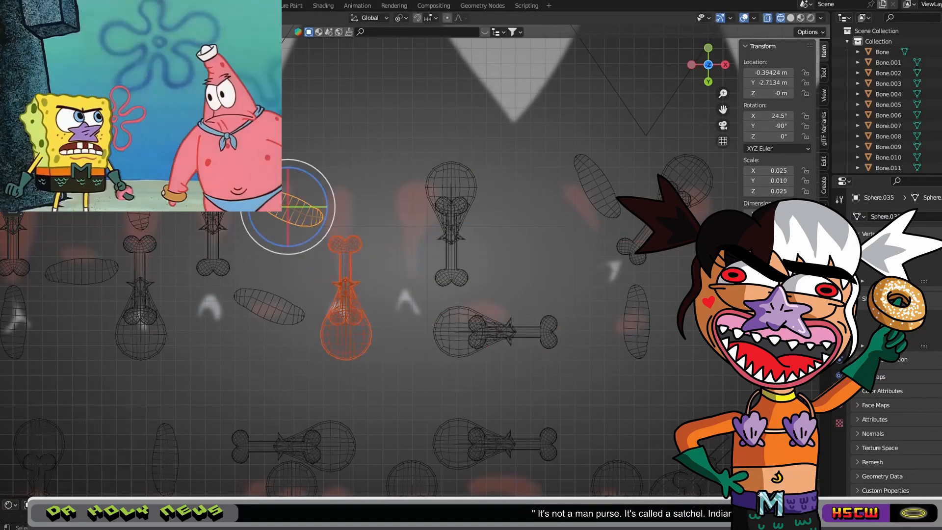
Move the neighbouring letter's two drumsticks and two ellipsoids together along X, and switch the viewport to solid shading
left_click(269, 306, "shift")
key("g")
key("x")
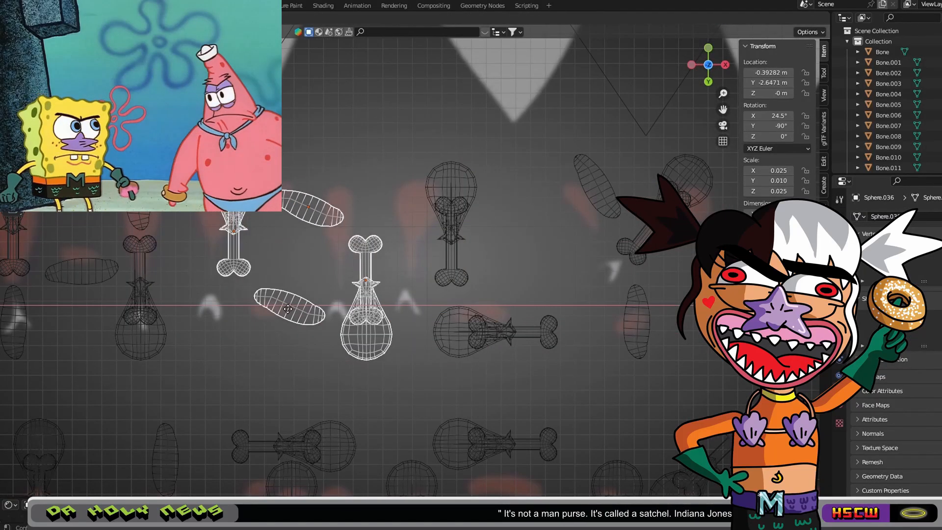
key("Return")
left_click(790, 18)
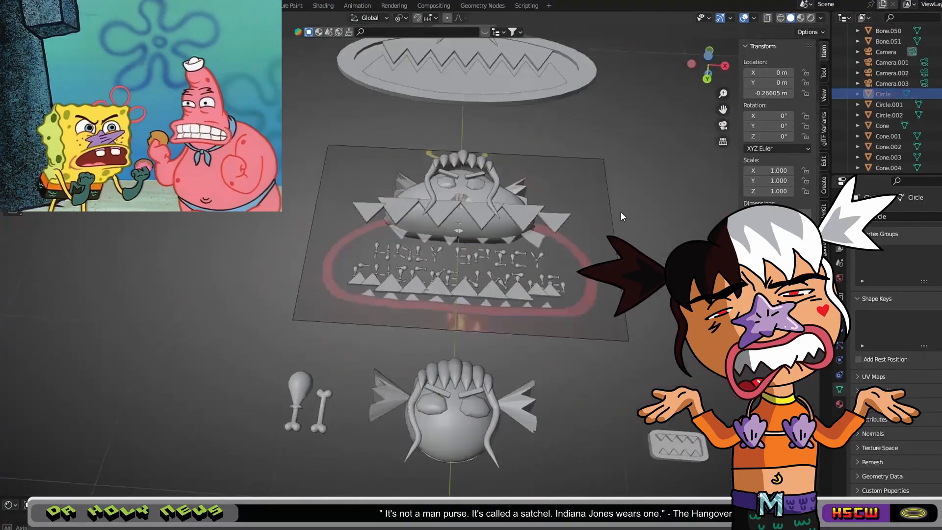
mouse_move(620, 212)
middle_mouse_down()
mouse_move(604, 287)
mouse_move(628, 245)
mouse_move(624, 230)
middle_mouse_up()
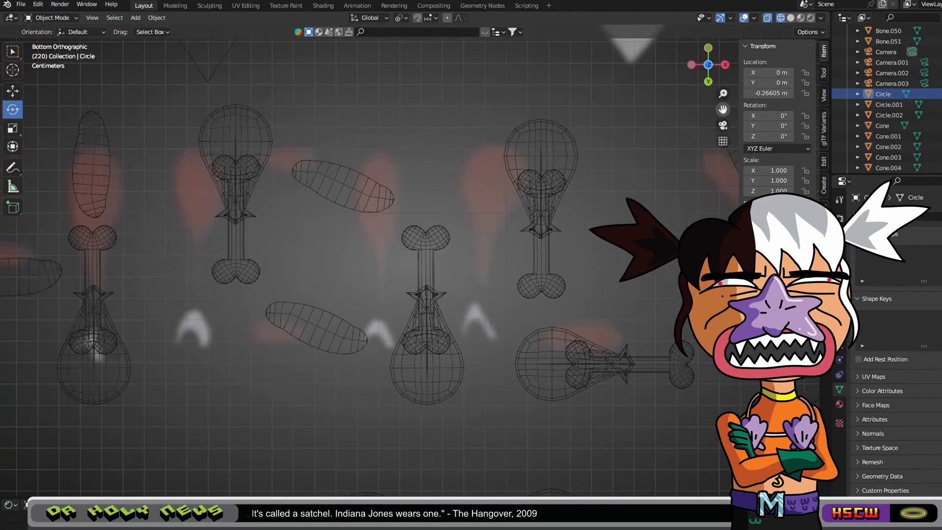
Move the upright drumstick left of the two ellipsoids about 0.03 m along Y
left_click(378, 189)
left_click(255, 218)
key("g")
key("y")
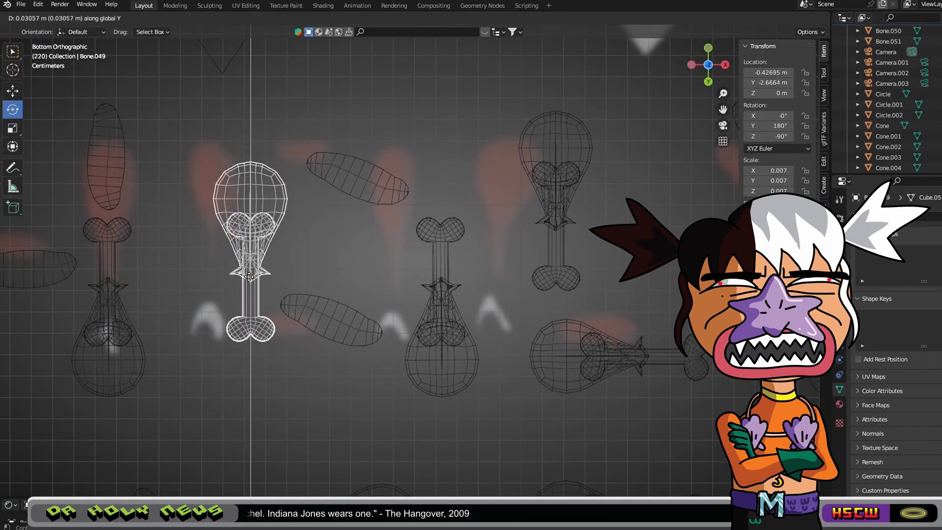
left_click(255, 282)
Move the inverted drumstick right of the two ellipsoids along negative Y to align it with its letter
left_click(437, 260)
key("g")
key("y")
left_click(444, 206)
left_click(388, 191)
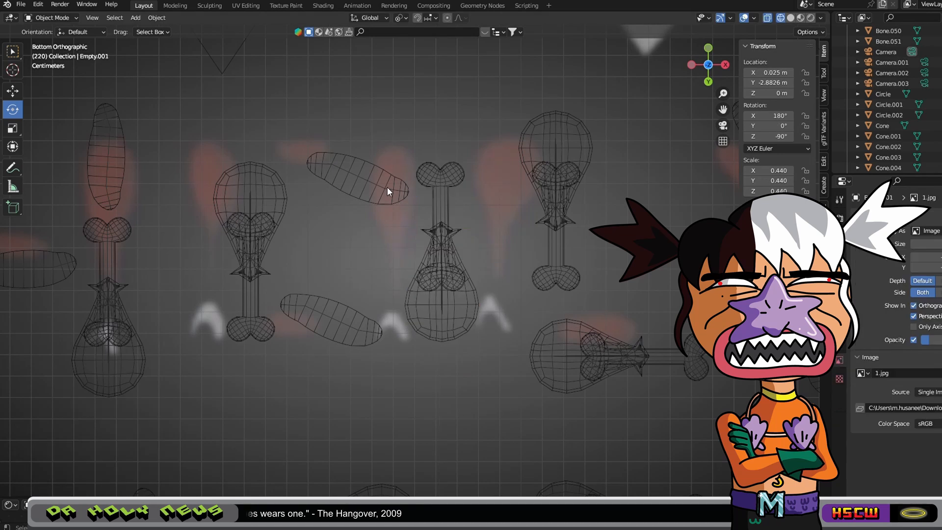
Replace the two tilted ellipsoids between the drumsticks with a duplicate of the neighbouring horizontal ellipsoid, offset about 0.02 m along Y
key("Return")
left_click(63, 266)
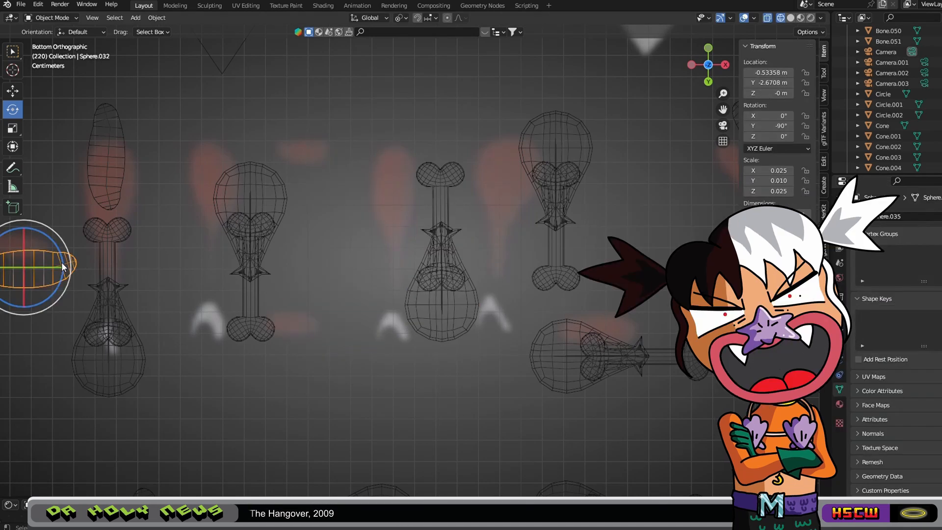
key("y")
left_click(253, 308)
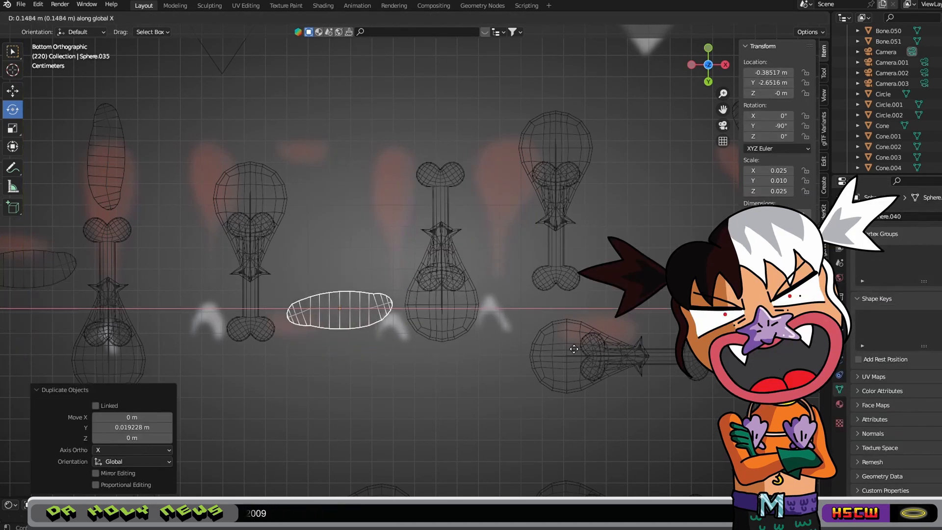
Place a second horizontal ellipsoid above the first between the two drumsticks and shift it about 0.003 m along X
left_click(471, 161)
key("g")
key("x")
left_click(479, 161)
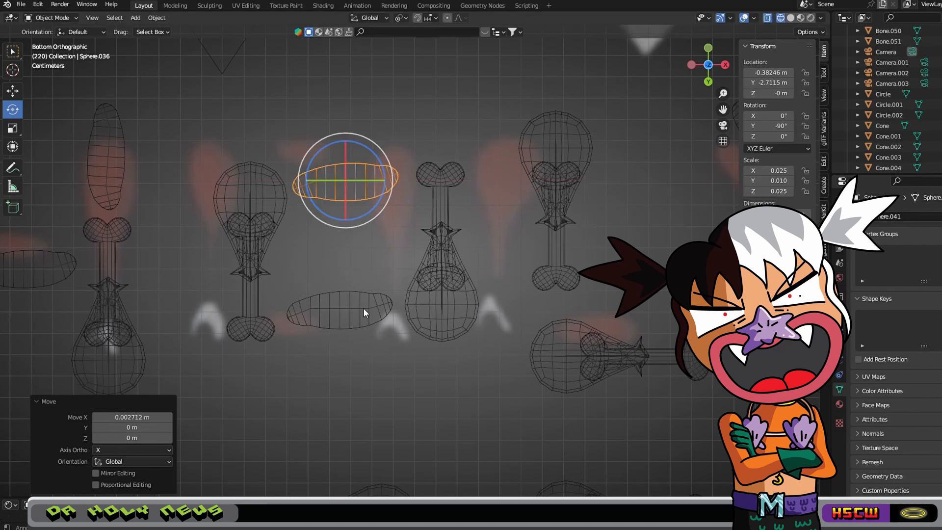
Adjust the lower horizontal ellipsoid along X to line it up with the one above it
left_click(363, 311)
key("g")
key("x")
right_click(395, 270)
left_click(406, 272)
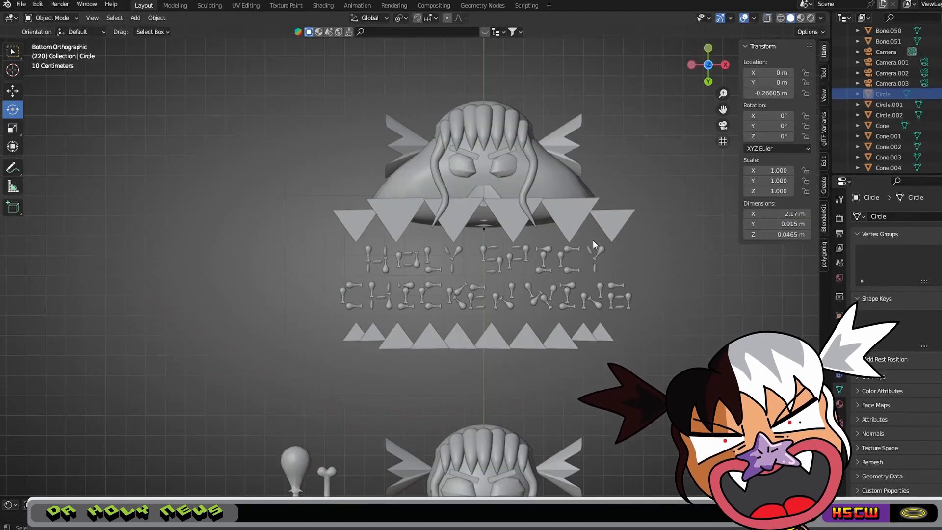
scroll(593, 240, "up", 5)
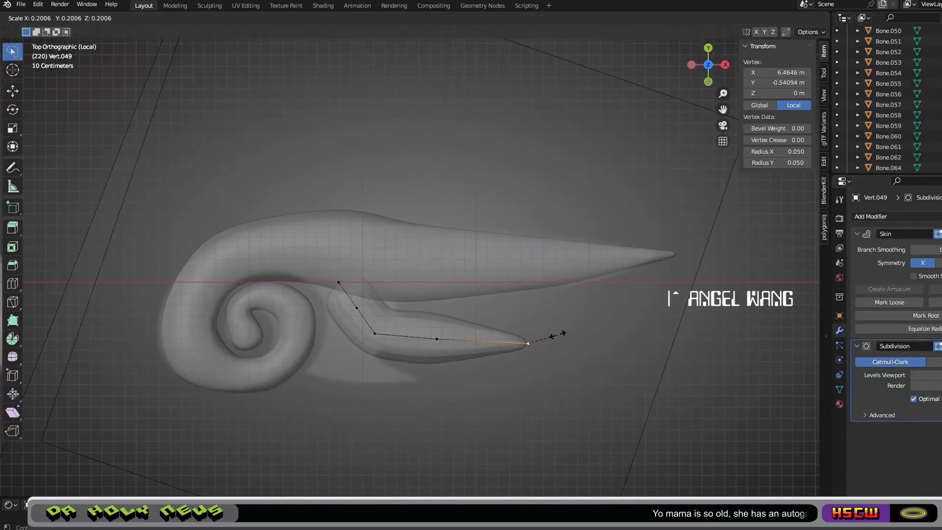
Shrink the skin at the small feather's tip vertex to radius 0.050 and move the bend vertex up along Y
key("ctrl+a")
left_click(540, 314)
left_click(374, 334)
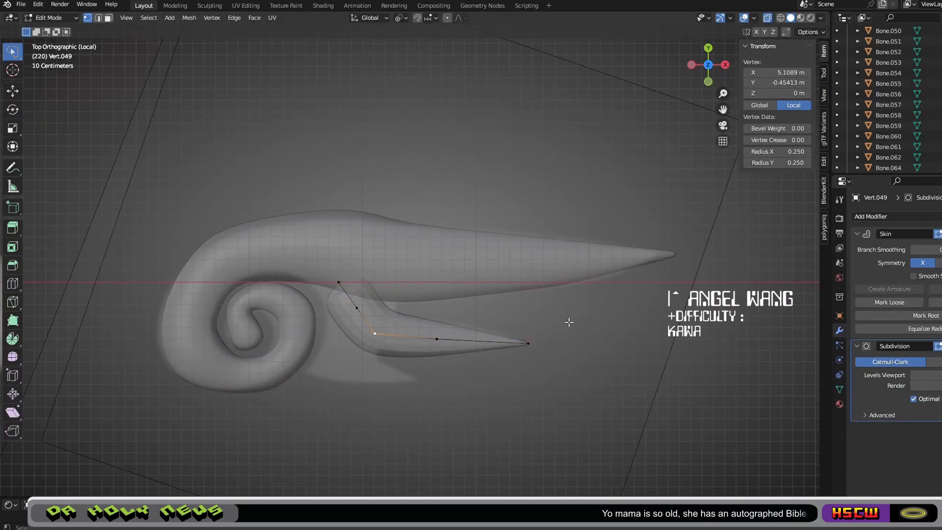
left_click(591, 310)
Enlarge the skin at the vertex just above the bend to radius 0.310 and nudge it along Y and negative X
left_click(356, 307)
key("ctrl+a")
left_click(484, 286)
key("g")
key("y")
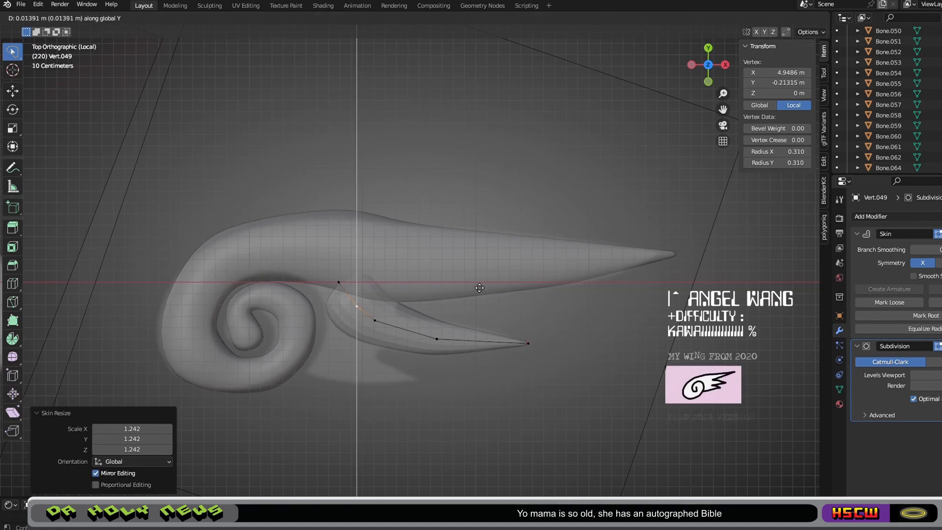
left_click(477, 284)
key("g")
key("x")
left_click(474, 285)
Resize the feather's root vertex skin to radius 0.242 and move it along Y and negative X into the main feather
left_click(339, 282)
key("ctrl+a")
left_click(355, 278)
key("g")
key("y")
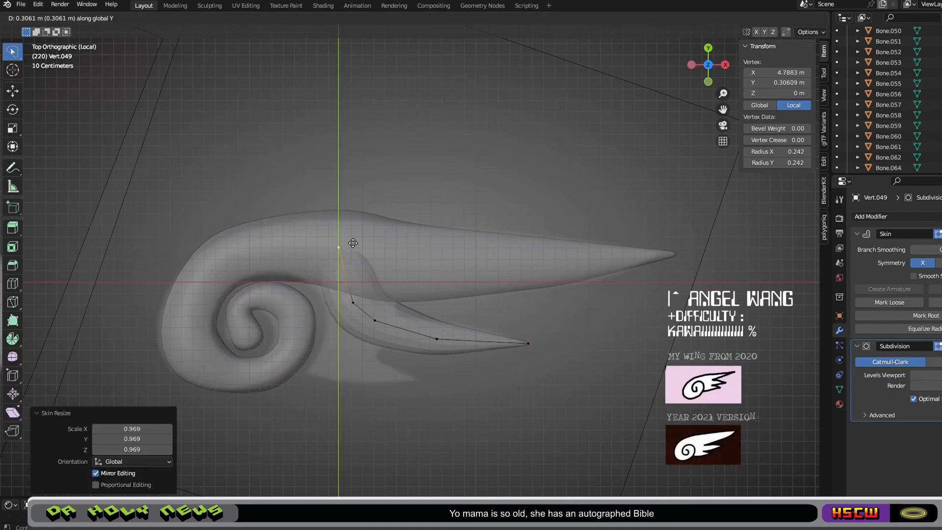
left_click(342, 253)
key("g")
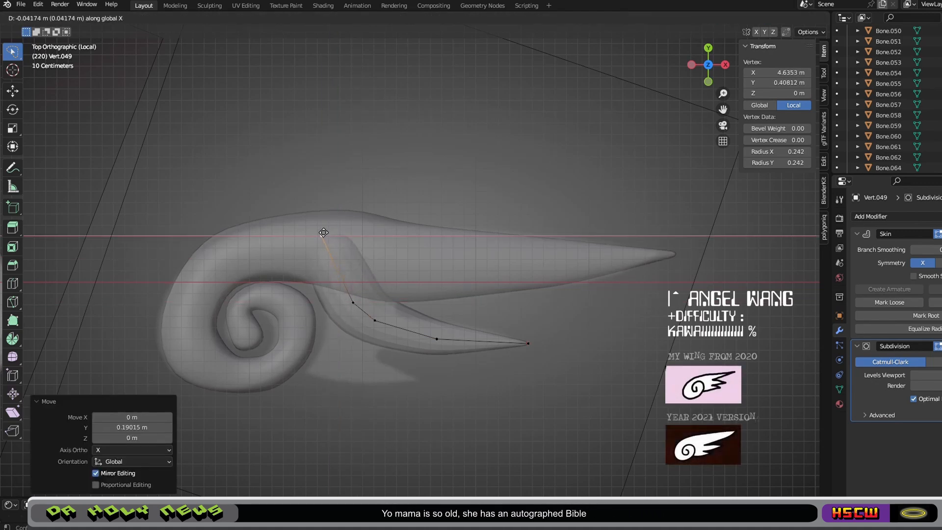
left_click(324, 233)
Apply the small feather's Skin and Subdivision modifiers and shade it smooth with Auto Smooth at 30°
left_click(809, 325)
key("Tab")
left_click(938, 233)
left_click(912, 246)
key("ctrl+a")
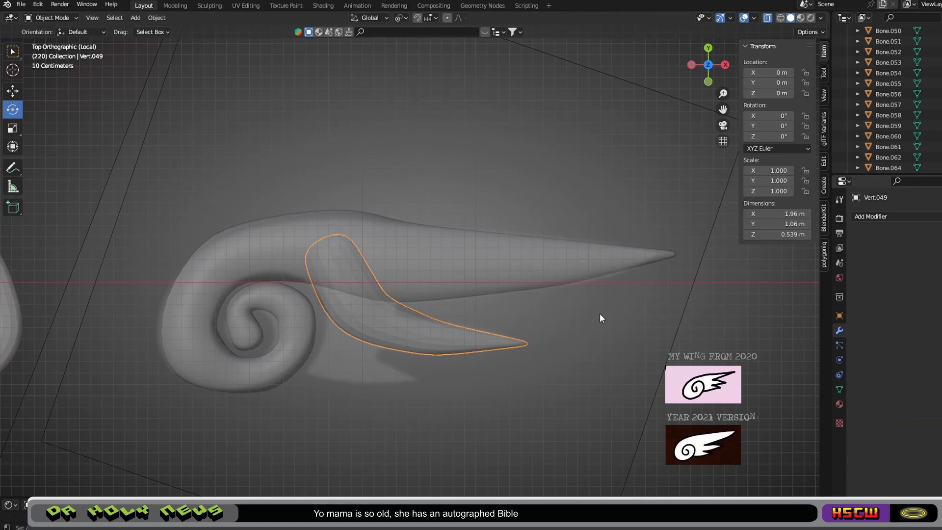
right_click(467, 315)
middle_click_drag(599, 313, 583, 328)
left_click(466, 326)
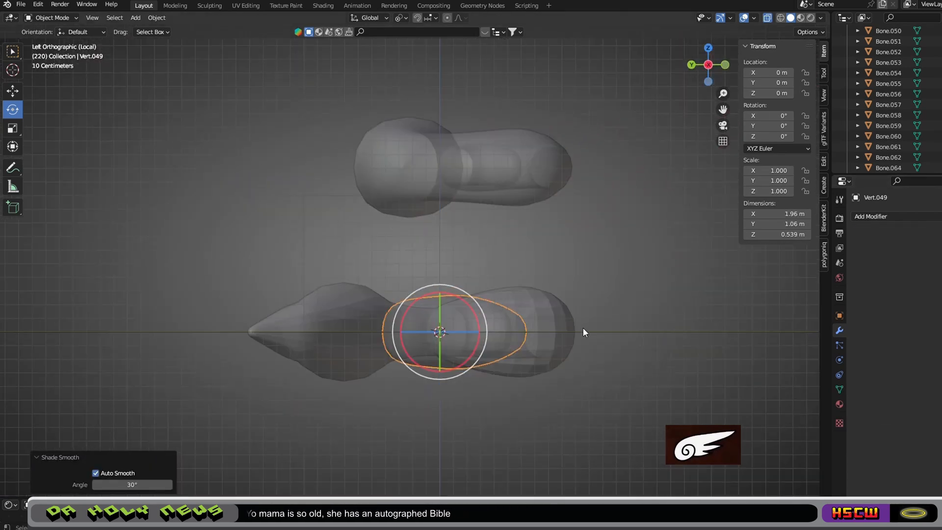
Raise the small feather about 0.91 m along Z and turn off X-ray display
key("g")
key("z")
left_click(612, 211)
middle_click_drag(606, 361, 704, 54)
left_click(506, 436)
scroll(684, 390, "down", 1)
key("alt+z")
scroll(704, 54, "up", 2)
left_click_drag(708, 67, 578, 345)
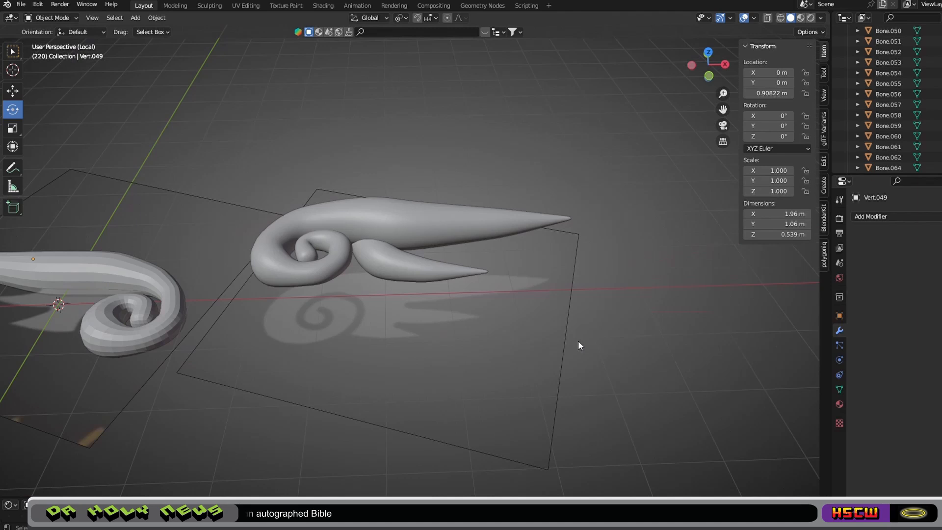
Enlarge the other wing's feather root vertex skin to radius 0.448 and move it about 0.17 m along X and up along Y
left_click(58, 18)
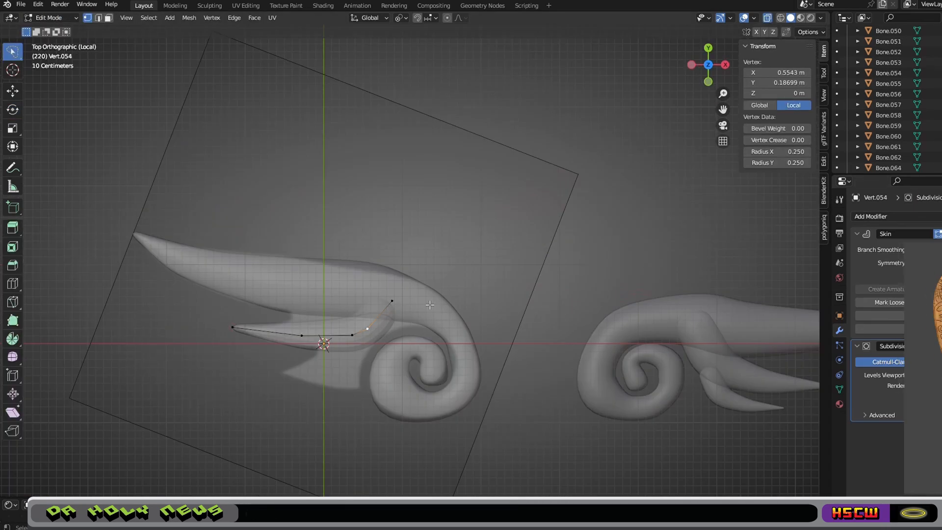
key("ctrl+a")
left_click(466, 299)
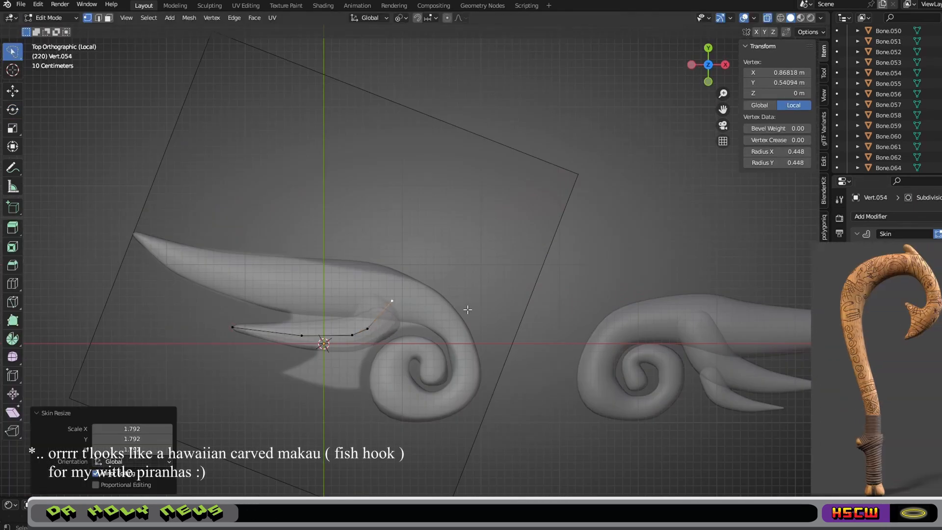
key("g")
key("x")
left_click(480, 297)
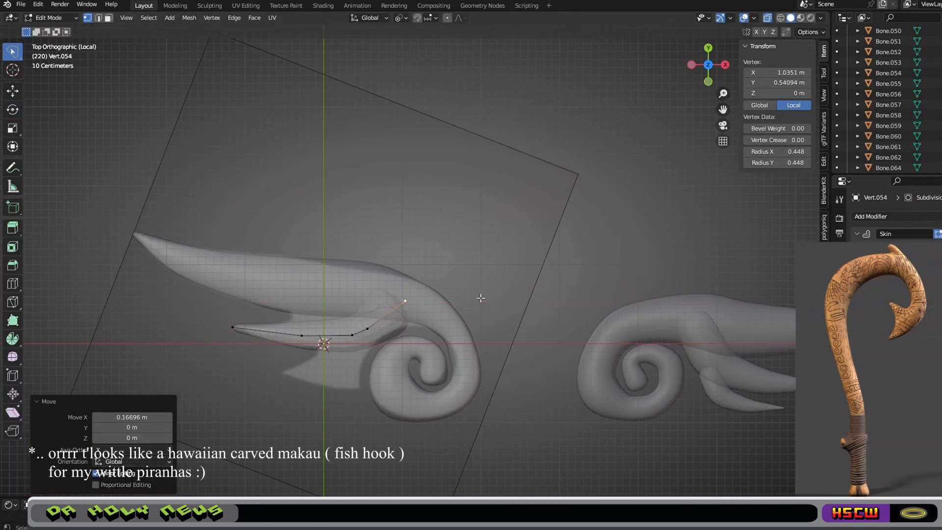
left_click(500, 283)
Enlarge the skin at the vertex next to the feather's root to radius 0.307 and shift it along negative X
left_click(369, 327)
left_click(459, 302)
key("g")
key("x")
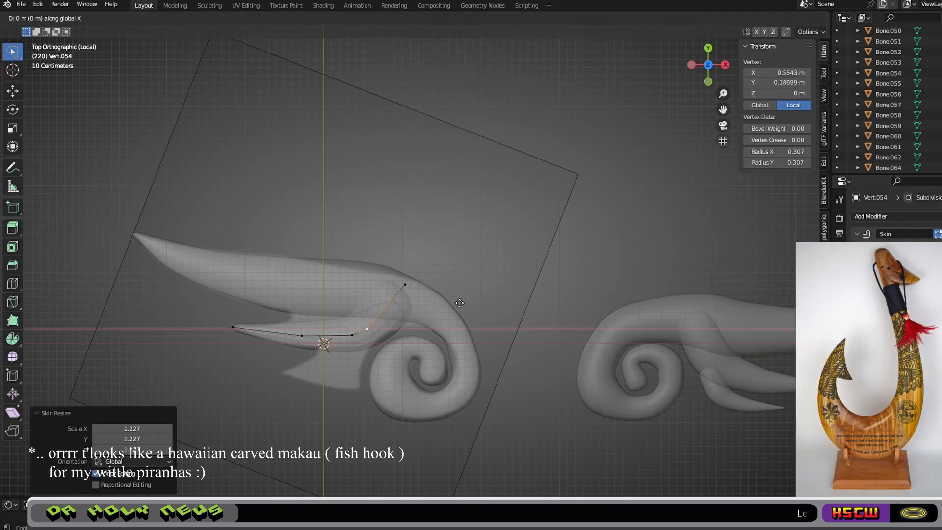
left_click(447, 305)
Move the following feather vertex about 0.29 m along negative X and return to Object Mode
left_click(353, 335)
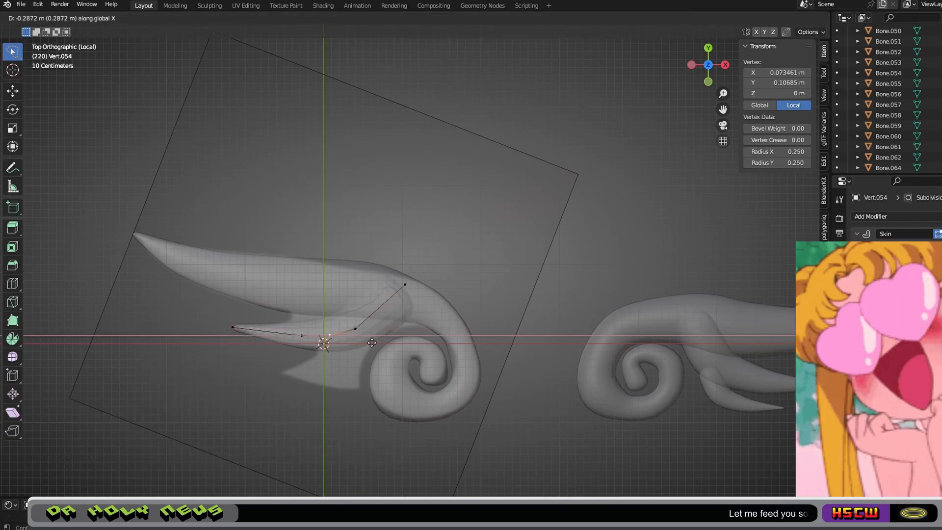
left_click(372, 342)
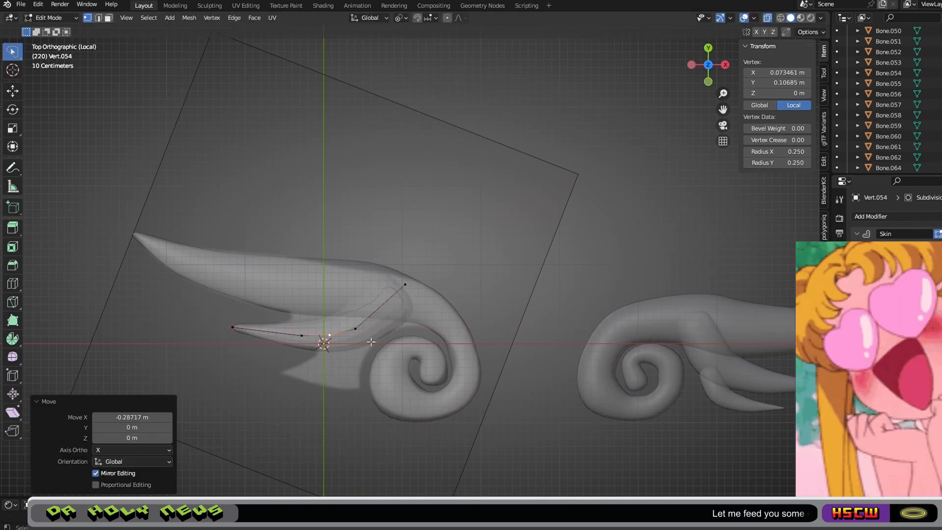
left_click(765, 18)
left_click(765, 17)
key("Tab")
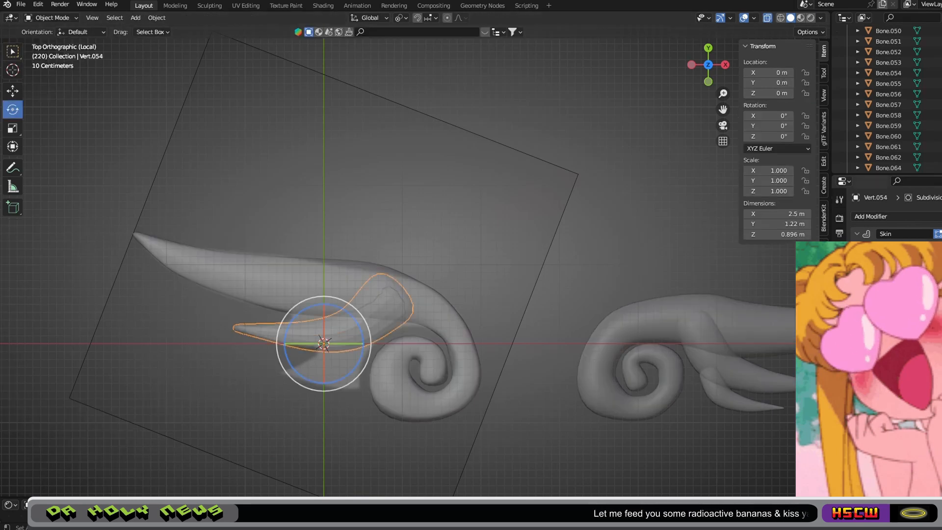
Apply the Skin and Subdivision modifiers to this wing's small feather and shade it smooth
key("ctrl+a")
middle_click_drag(373, 431, 456, 381)
right_click(456, 382)
left_click(420, 324)
Raise the main spiral feather along Z to the height of the other wing
mouse_move(633, 385)
middle_mouse_down()
mouse_move(651, 394)
mouse_move(660, 351)
mouse_move(601, 343)
middle_mouse_up()
left_click(618, 356)
key("z")
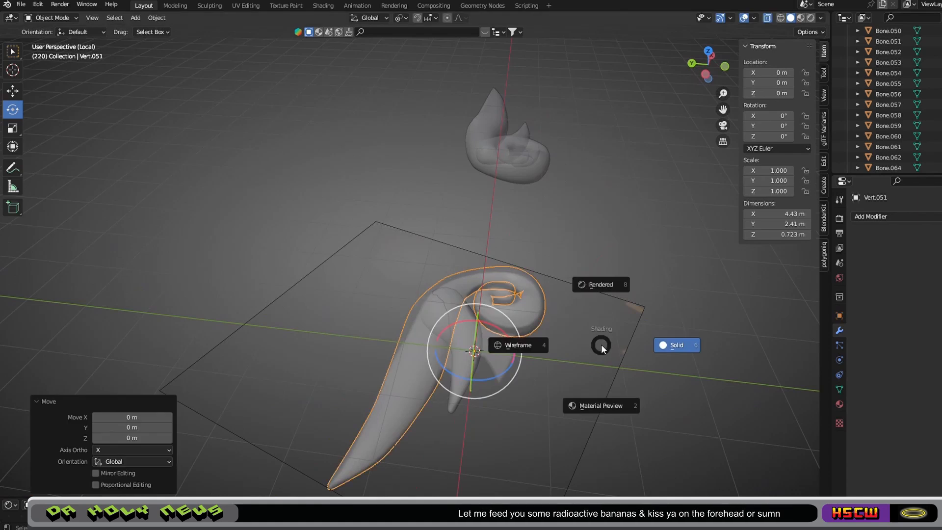
left_click(600, 284)
key("alt+a")
left_click(790, 17)
left_click(705, 74)
left_click(529, 303)
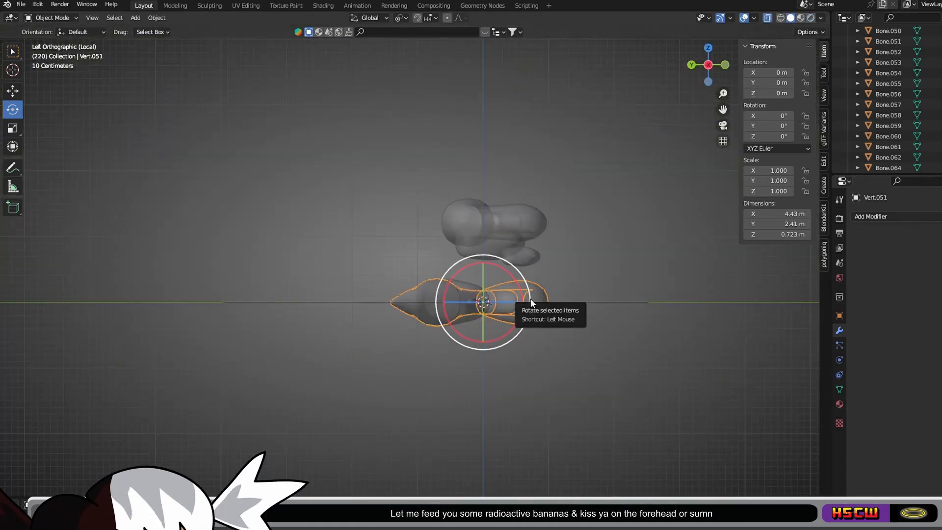
key("g")
key("y")
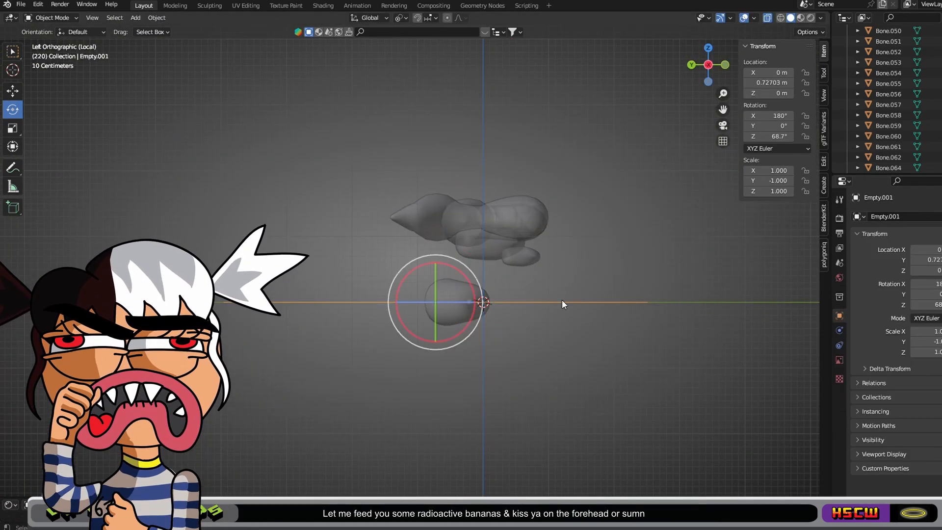
Raise the small feather 0.8952 m along Z to meet the main spiral feather and turn off X-ray display
middle_click_drag(605, 302, 559, 337)
key("g")
key("z")
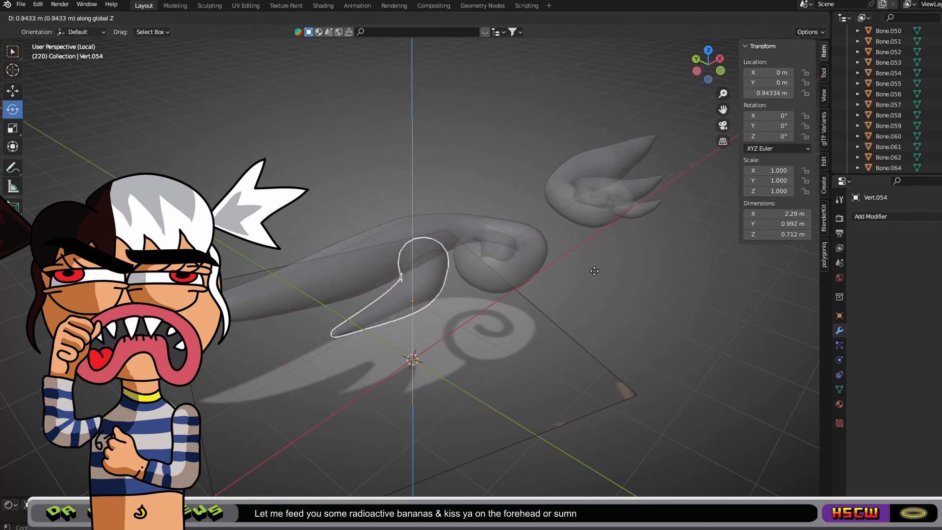
left_click(558, 405)
middle_click_drag(559, 405, 569, 273)
left_click(708, 69)
left_click(767, 18)
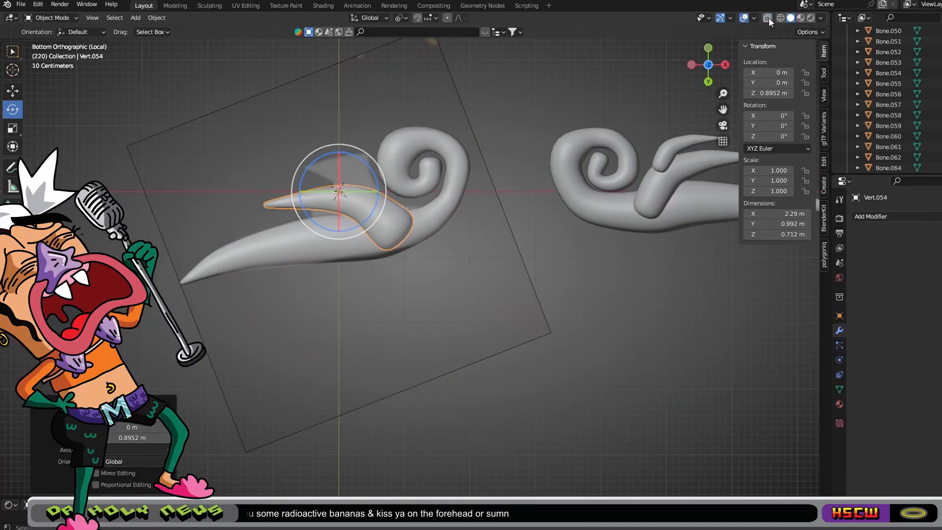
Duplicate the small feather in the top view for the wing's remaining lower feather
left_click(708, 65)
scroll(543, 322, "down", 1)
left_click(388, 317)
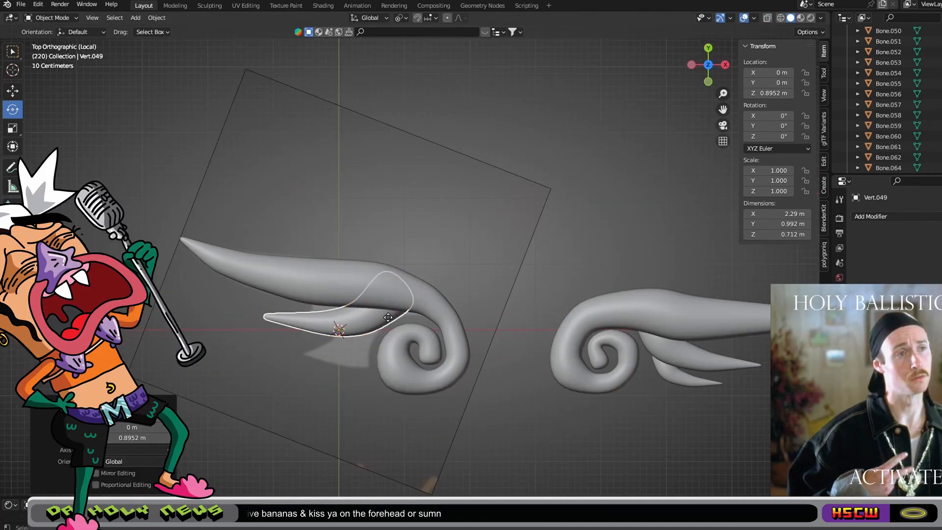
Move the duplicated feather below the middle one to about Y -0.44 m and scale it uniformly to about 0.577
key("g")
key("y")
left_click(489, 349)
key("s")
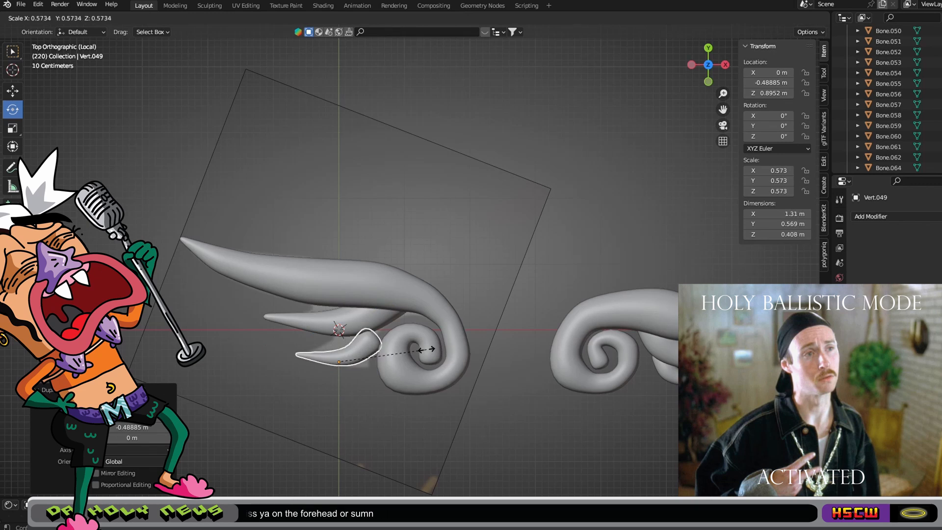
left_click(428, 350)
left_click(426, 353)
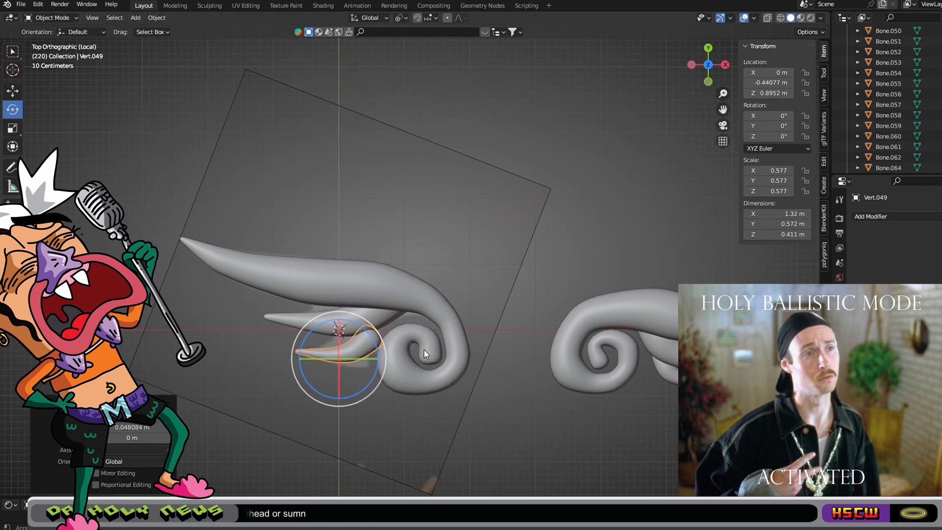
Rotate the small lower feather about 20.2° around Z and stretch it along global X by a factor of about 1.18
scroll(498, 399, "down", 5)
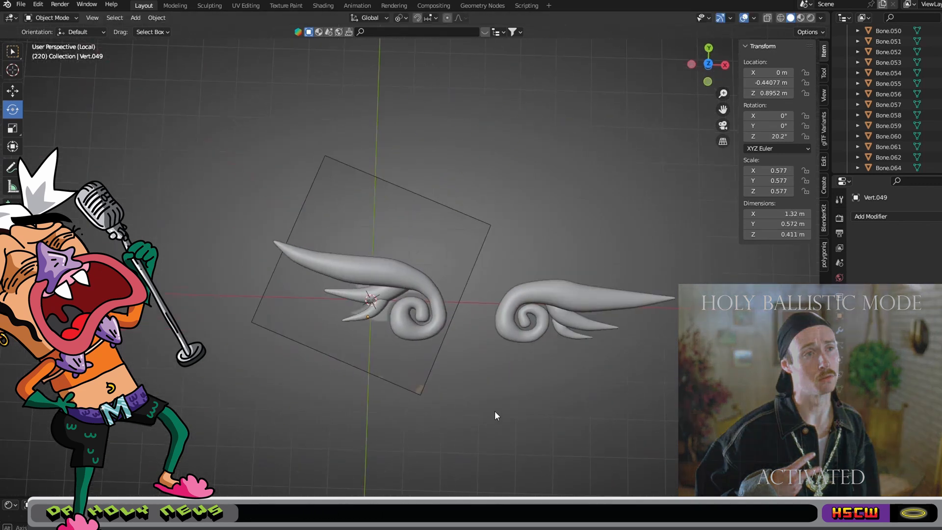
middle_click_drag(494, 410, 561, 327)
key("KP_7")
scroll(447, 339, "up", 4)
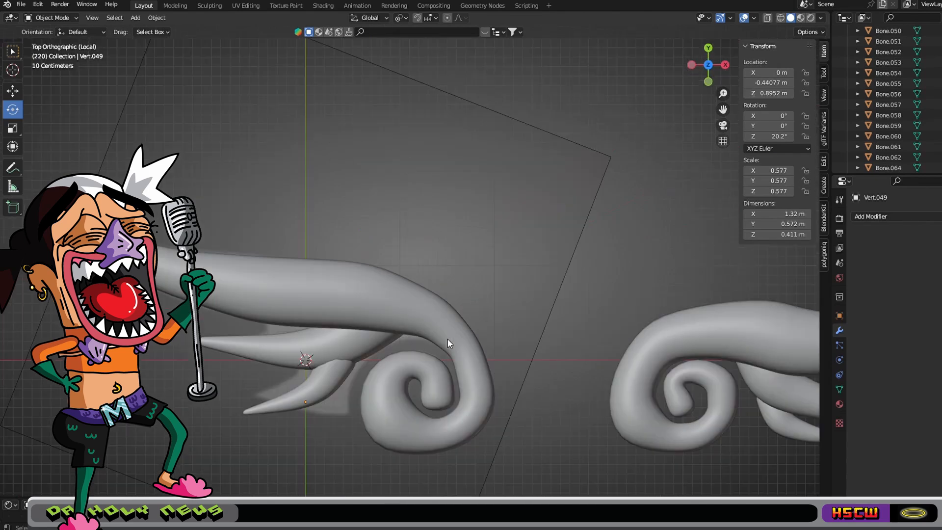
key("s")
key("x")
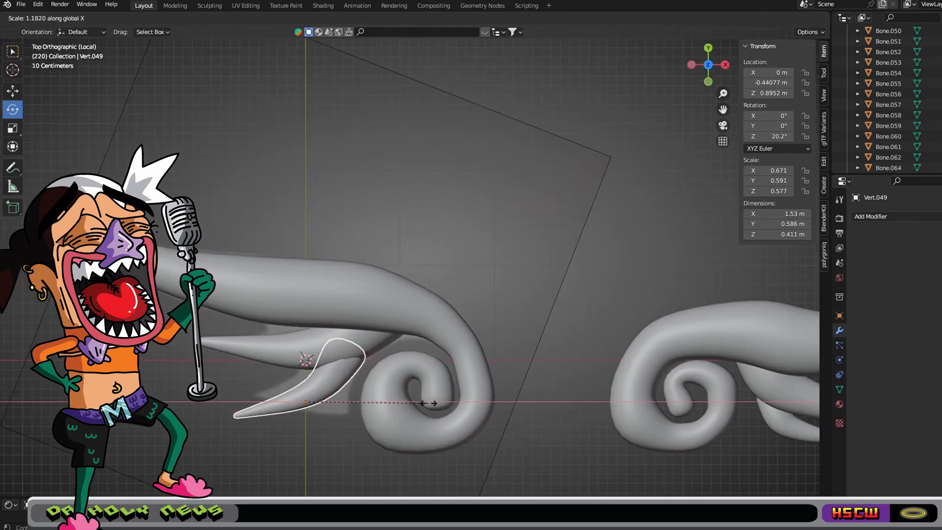
With proportional editing, move the vertex at the small feather's lower base corner about -0.03 m along X and lower it along Y
key("g")
key("x")
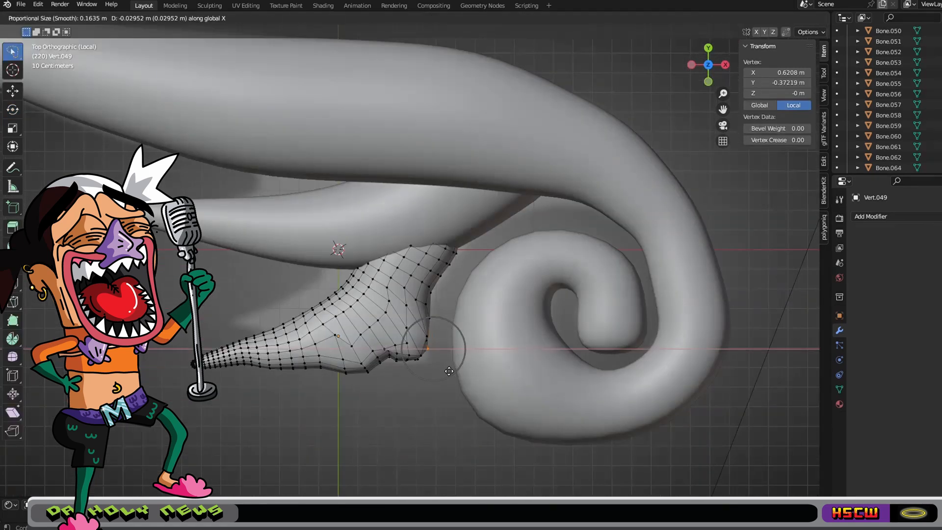
left_click(449, 371)
key("g")
key("y")
left_click(448, 379)
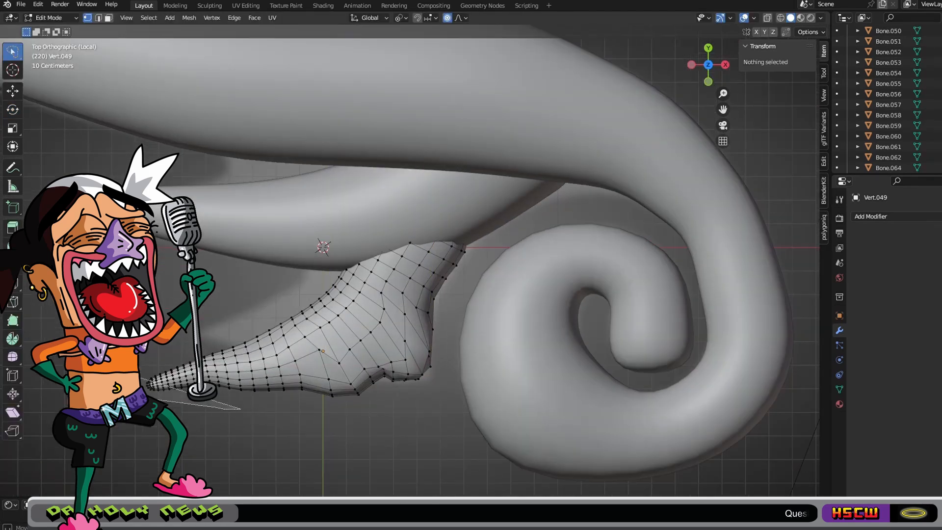
Select the tip half of the small feather's mesh, move it along Y, rotate it and reposition it with X-ray display on
right_click_drag(140, 378, 315, 424, "ctrl")
key("g")
key("y")
left_click(317, 395)
key("r")
left_click(383, 373)
key("alt+z")
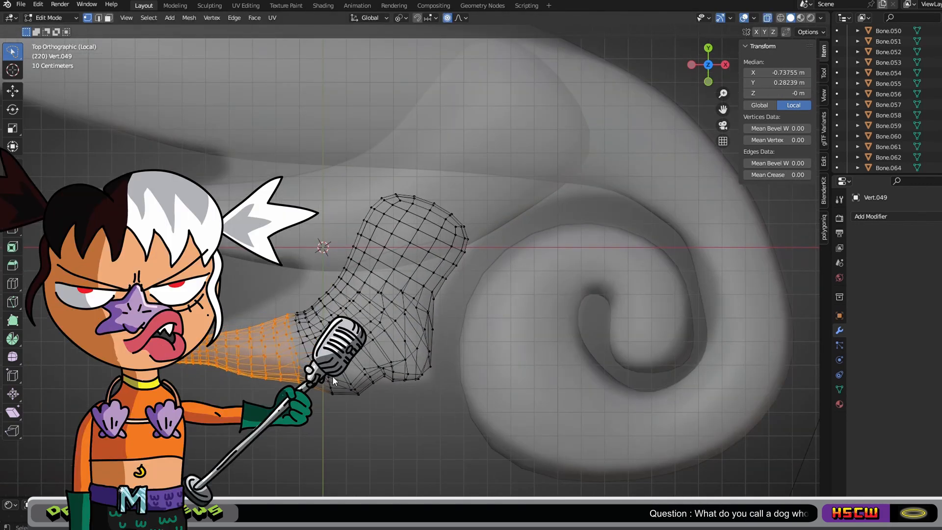
key("g")
left_click(294, 380)
Rotate a vertex cluster on the feather's lower edge and move the neighbouring cluster towards the base about 0.072 m along Y
right_click_drag(295, 380, 272, 357, "ctrl")
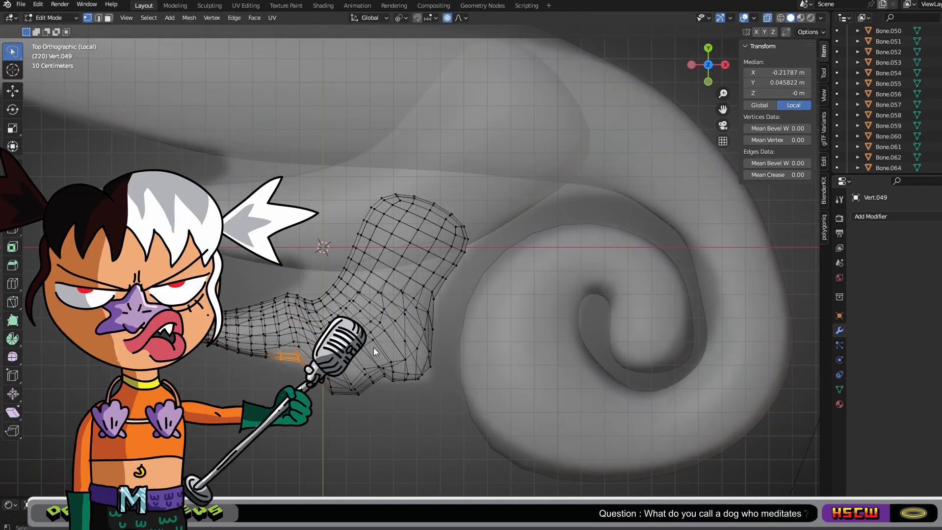
left_click(404, 325)
key("r")
left_click(400, 343)
left_click(378, 393)
mouse_move(377, 393)
right_mouse_down("ctrl")
mouse_move(354, 378)
mouse_move(363, 382)
right_mouse_up("ctrl")
key("g")
key("y")
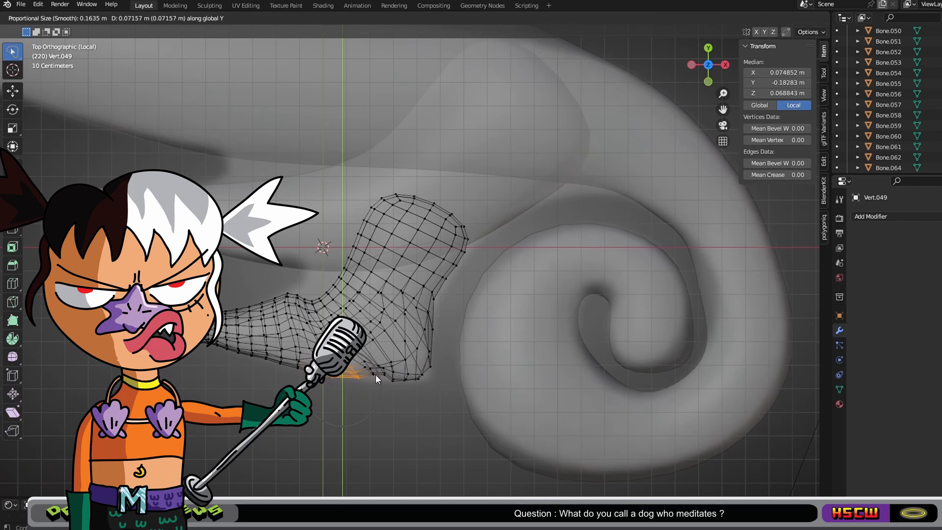
left_click(375, 375)
Move the next cluster of lower-edge vertices about -0.02 m along Y and rotate it to smooth the outline
mouse_move(412, 409)
right_mouse_down("ctrl")
mouse_move(397, 381)
mouse_move(387, 383)
right_mouse_up("ctrl")
key("g")
key("y")
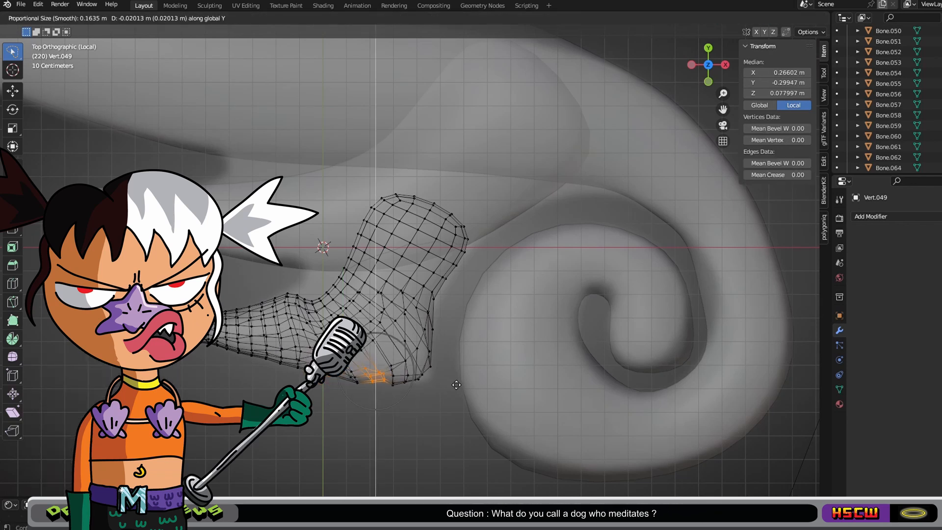
left_click(455, 387)
key("r")
left_click(436, 397)
Turn off proportional editing and move the selected lower-edge vertices near the feather's base along Y
left_click(396, 380, "alt")
right_click(428, 377)
key("o")
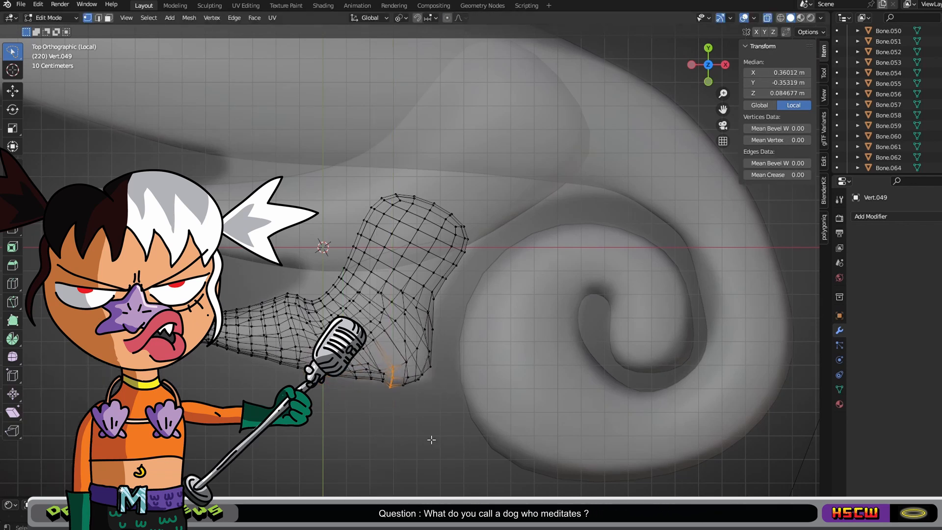
key("g")
key("y")
left_click(446, 422)
Move the vertices at the feather's lower base corner about 0.036 m along X and adjust them along Y
left_click(425, 376)
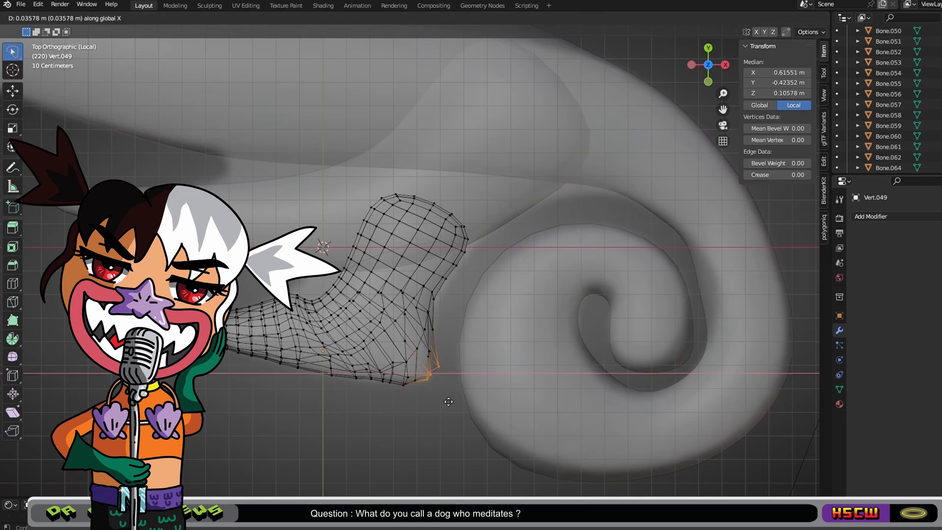
left_click(448, 401)
key("g")
key("y")
left_click(430, 408)
Raise several vertex clusters on the feather's upper edge along Y, working from the base towards the tip
key("alt+a")
right_click_drag(292, 290, 345, 285, "ctrl")
key("g")
key("y")
left_click(394, 273)
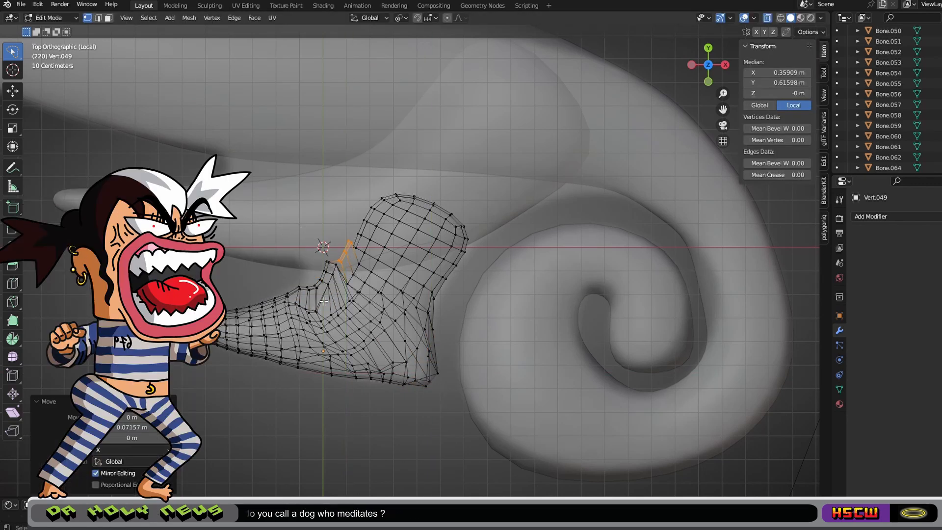
key("g")
key("y")
left_click(333, 272)
left_click(319, 279)
key("g")
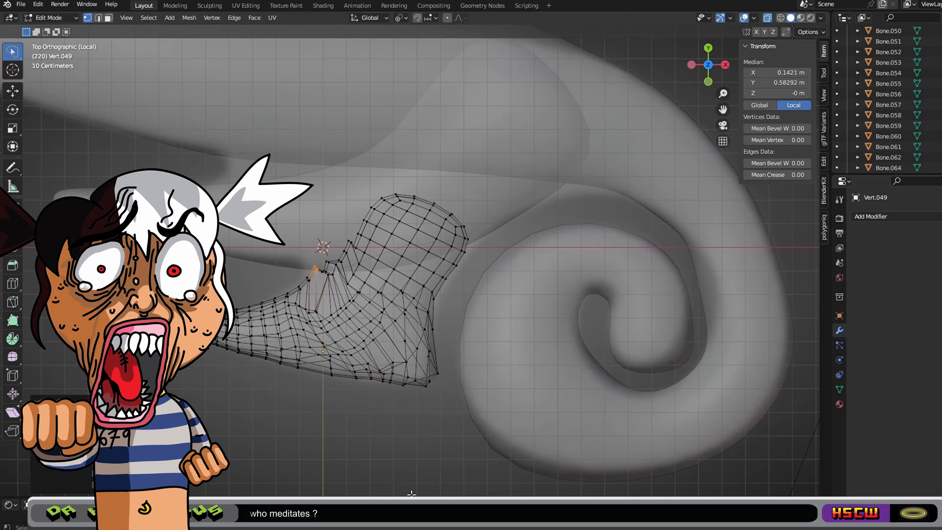
Turn off X-ray display, box-select the vertices in the dip of the feather's upper edge and raise them along Y
key("alt+a")
key("alt+z")
scroll(580, 220, "down", 1)
scroll(581, 221, "up", 3)
left_click_drag(276, 257, 347, 296)
key("g")
key("y")
left_click(328, 250)
Pick further vertices in the feather's upper-middle area and raise them along Y in two moves
left_click(318, 294)
key("g")
key("y")
left_click(328, 275)
key("g")
key("y")
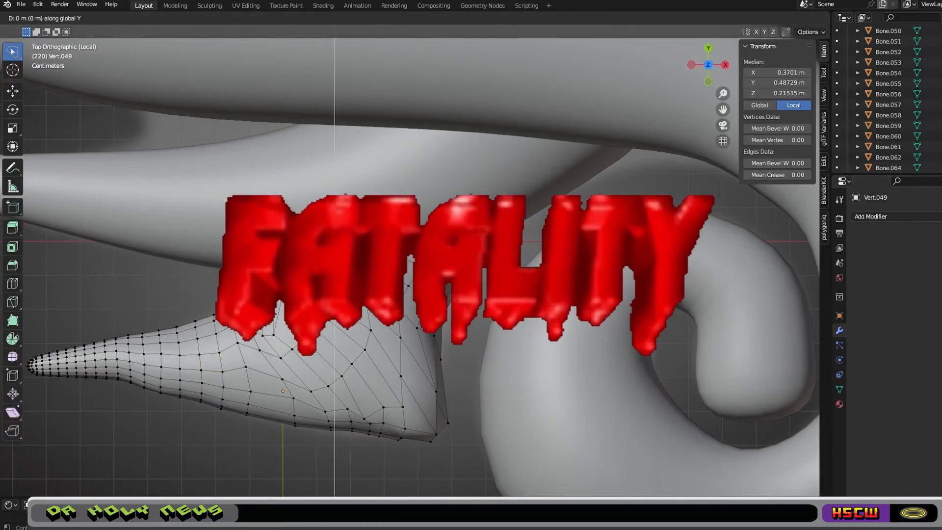
left_click(395, 176)
Raise one more upper vertex of the feather about 0.17 m along Y in X-ray display and leave edit mode
left_click(349, 275)
key("alt+z")
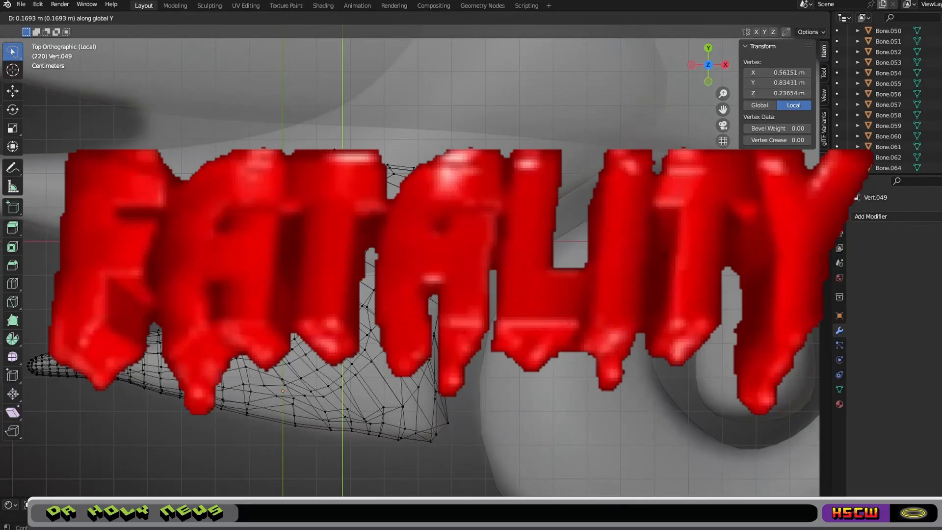
left_click(346, 218)
key("alt+z")
key("alt+a")
scroll(540, 370, "down", 9)
key("Tab")
scroll(540, 369, "up", 2)
left_click_drag(722, 109, 544, 127)
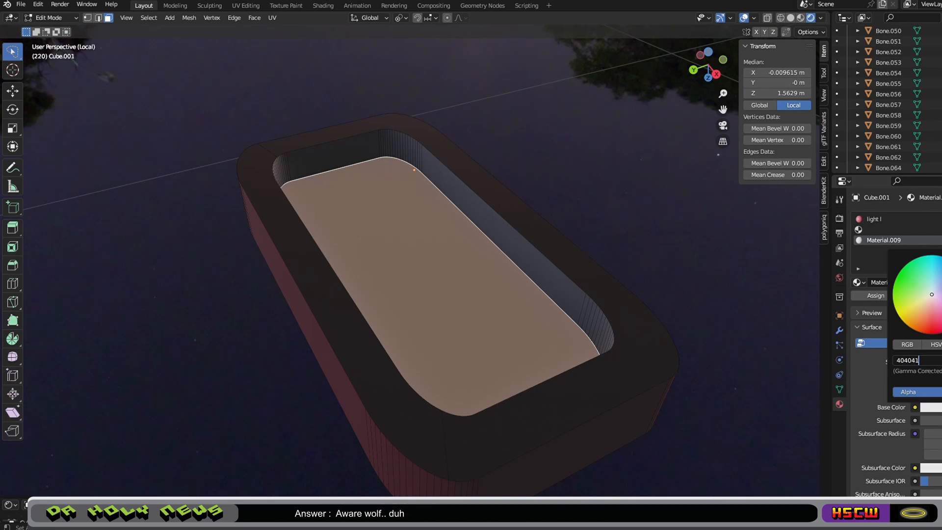
Set Material.009's base color to hex 404041 and the dark l material's base color to dark red
key("Return")
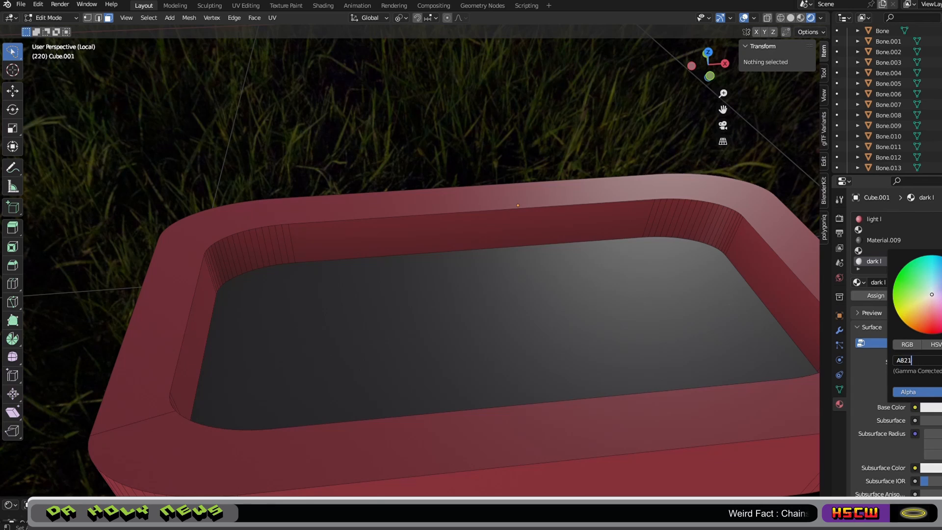
key("Return")
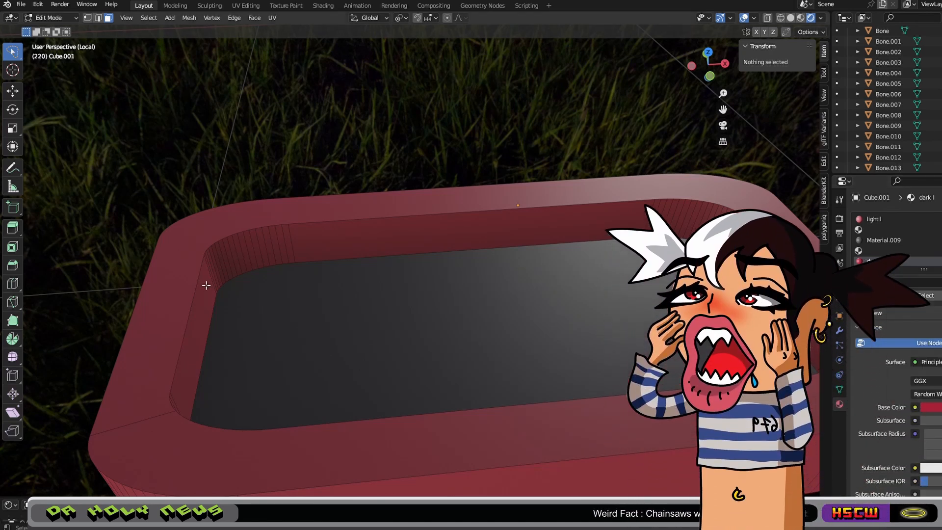
Select the inner wall faces all around the tray's recess for the dark l material, and clear the selection when done
left_click_drag(260, 256, 308, 248)
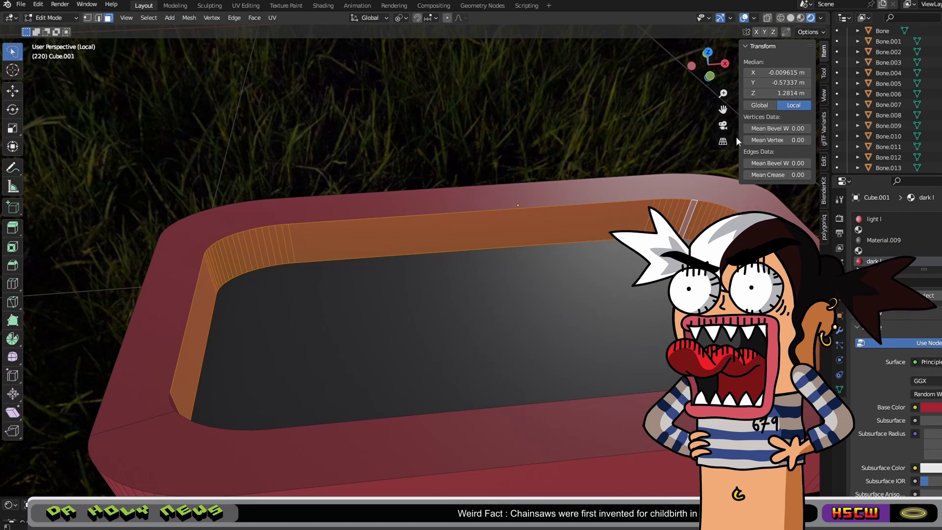
middle_click_drag(249, 260, 382, 252)
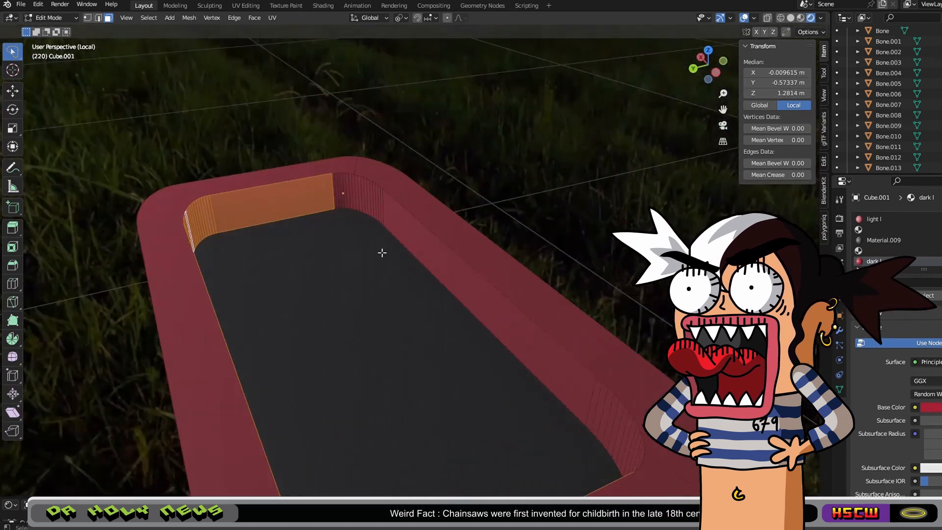
left_click(390, 212, "alt+shift")
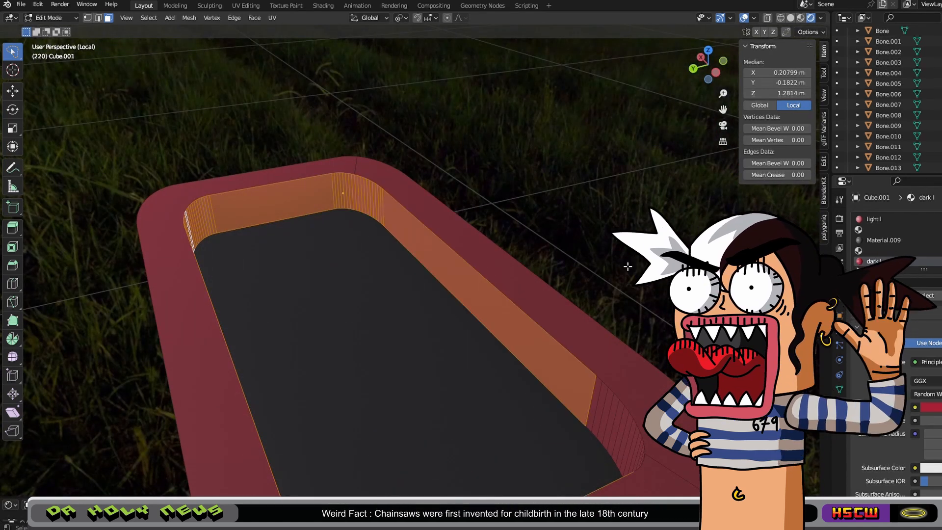
middle_click_drag(628, 267, 536, 300)
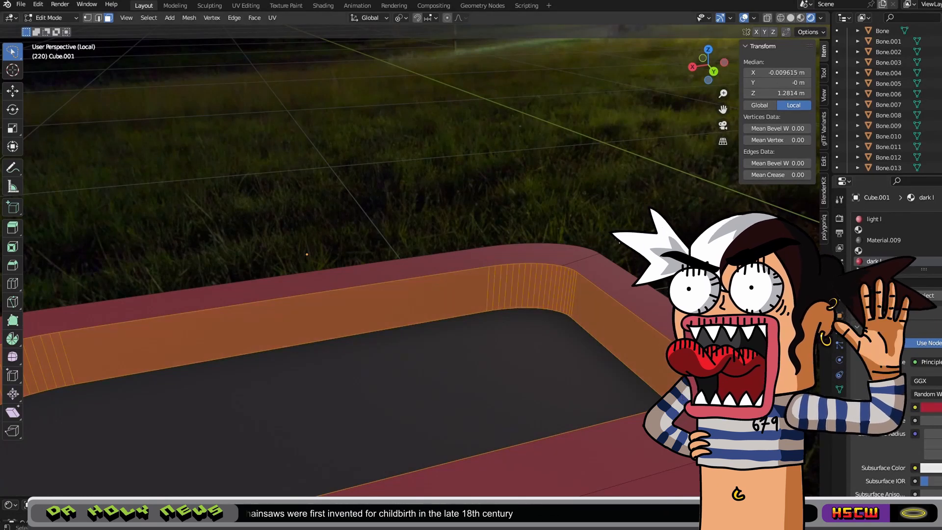
left_click(597, 220)
Lower the toothed object about 0.231 m along Z into the red tray's recess
scroll(597, 221, "down", 6)
middle_click_drag(597, 221, 366, 265)
scroll(581, 233, "up", 4)
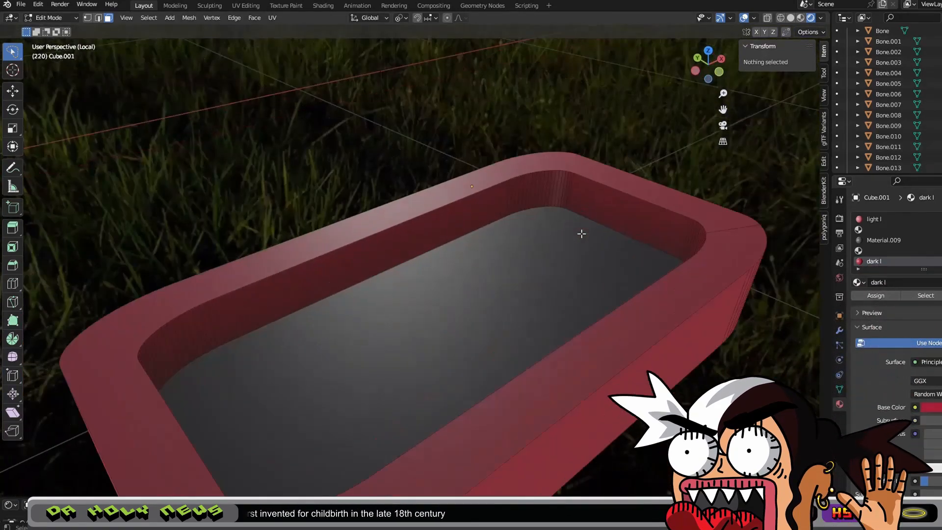
middle_click_drag(581, 233, 561, 239)
scroll(561, 249, "down", 3)
scroll(554, 241, "down", 5)
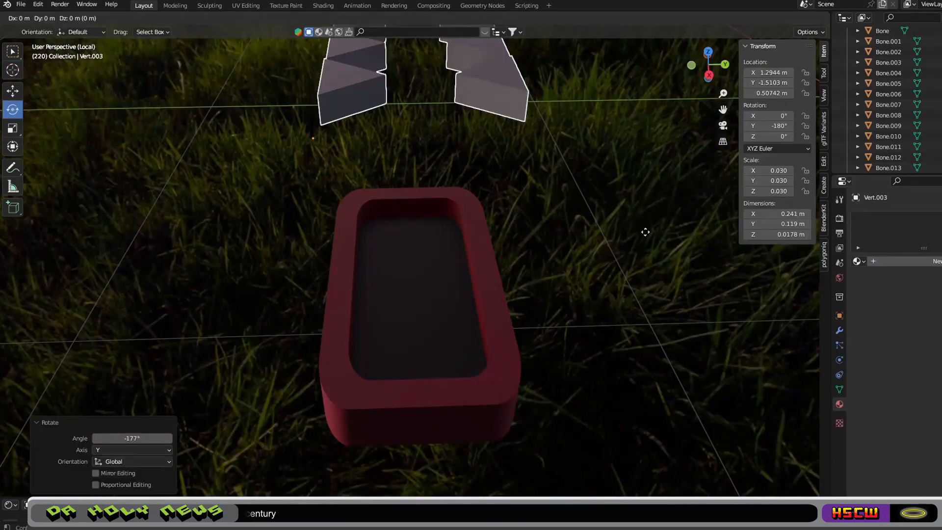
key("z")
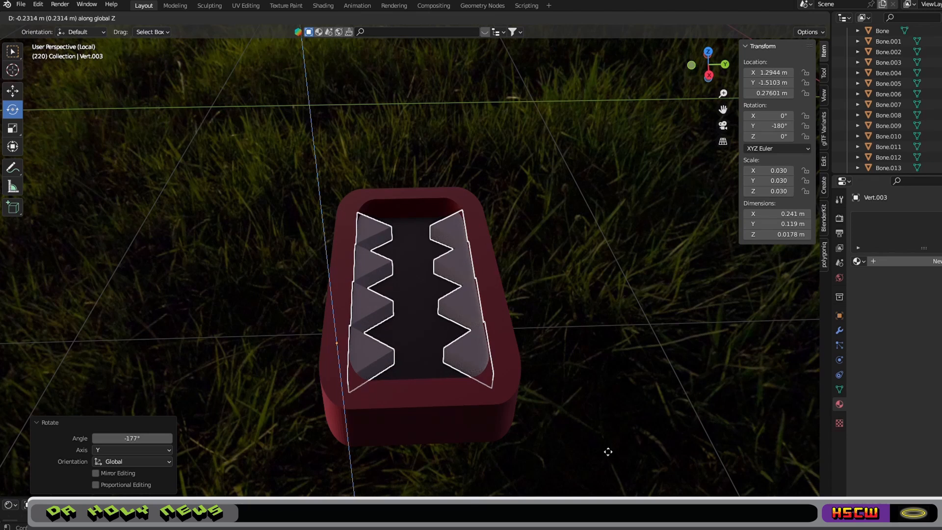
Raise the toothed object about 0.0057 m along Z within the recess and deselect it
scroll(596, 380, "up", 3)
middle_click_drag(596, 380, 587, 342)
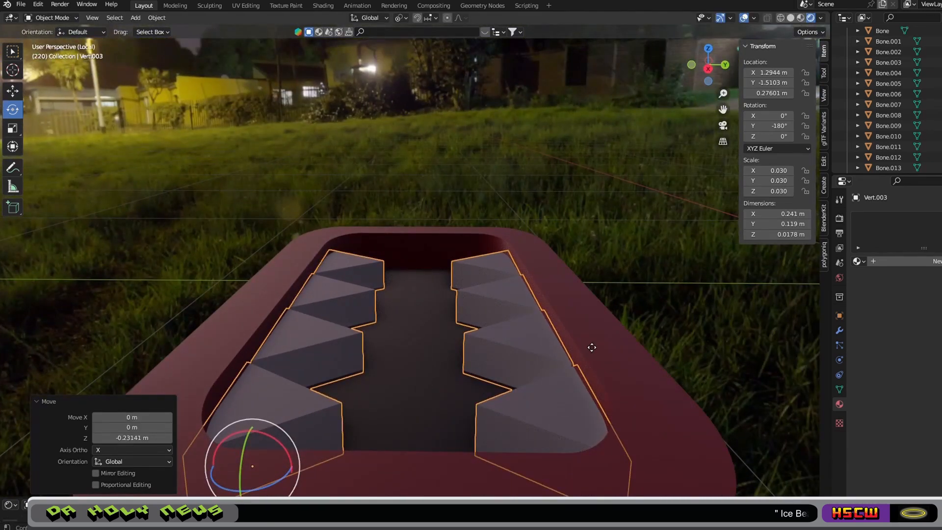
key("g")
key("z")
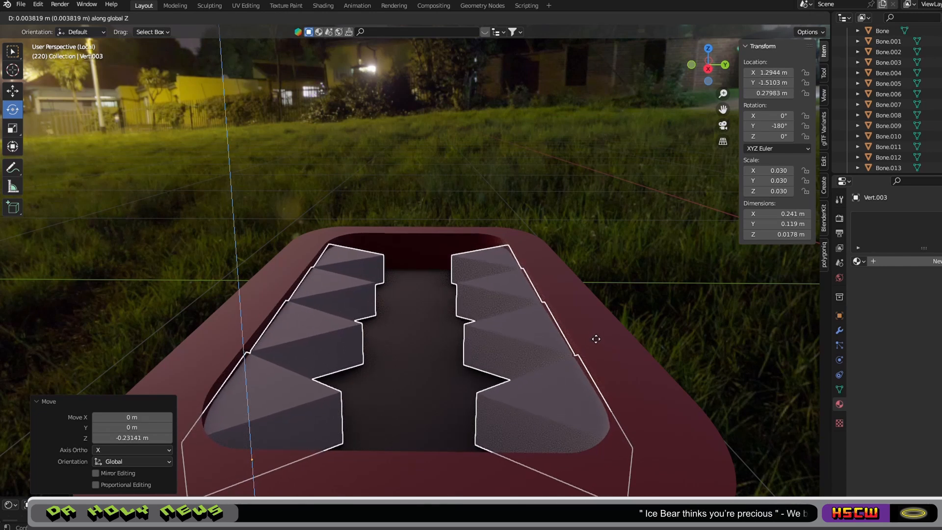
left_click(599, 336)
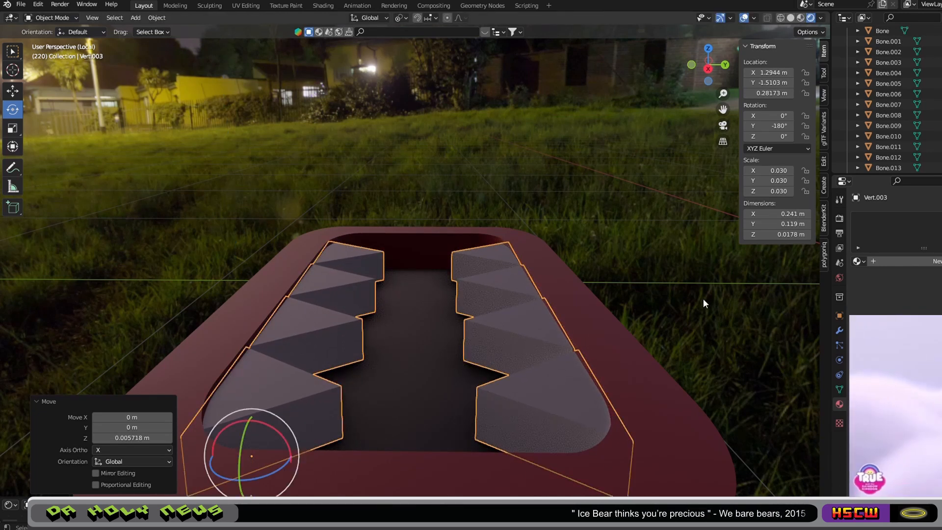
left_click(708, 283)
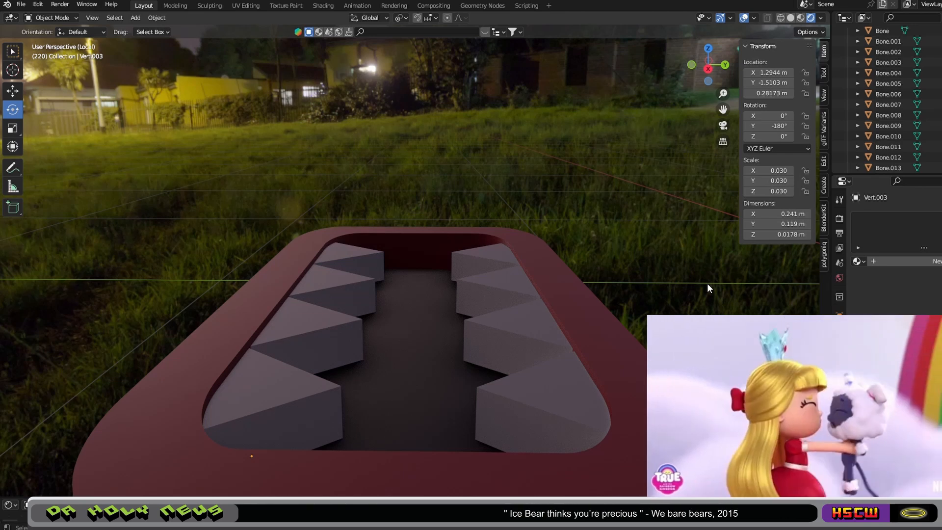
Return the red-rimmed oval Circle.001 to Object Mode and deselect it
middle_click_drag(707, 284, 591, 272)
scroll(602, 320, "down", 5)
scroll(603, 366, "up", 5)
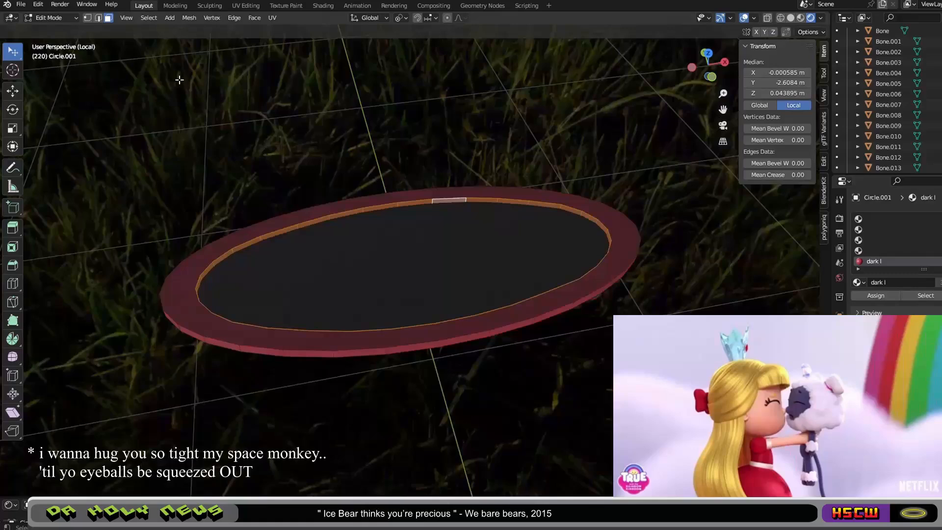
left_click(52, 18)
left_click(52, 31)
scroll(551, 118, "up", 2)
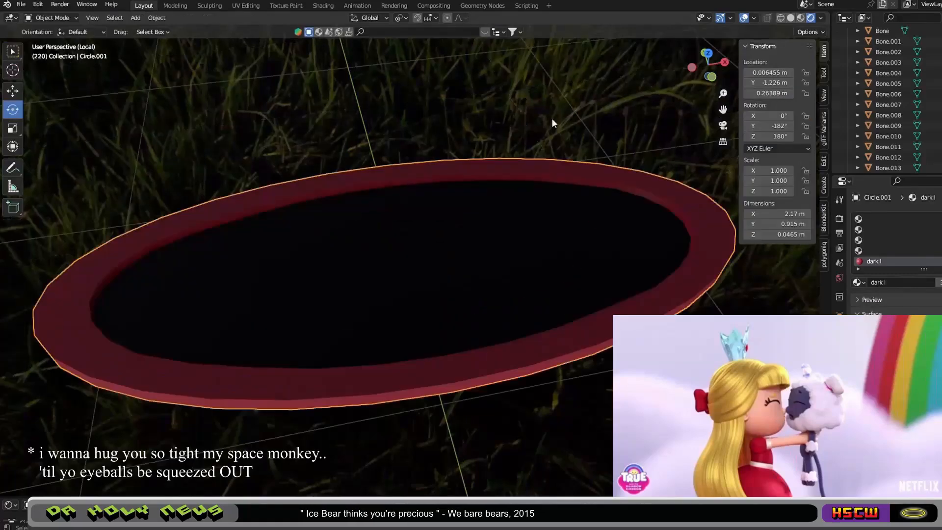
left_click(551, 118)
Leave local view, select the neighbouring oval Circle and isolate it for a closer check
middle_click_drag(551, 117, 508, 321)
key("KP_Divide")
left_click(507, 321)
key("KP_Divide")
scroll(570, 287, "up", 4)
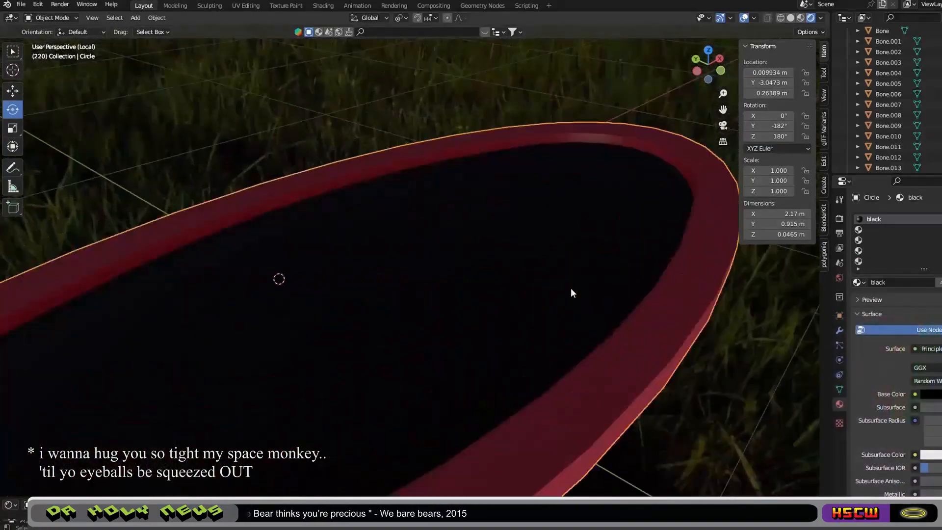
Return to the full scene and select the uncolored oval Circle.002 next to the red-rimmed ones
scroll(570, 288, "down", 4)
middle_click_drag(570, 287, 564, 283)
key("KP_Divide")
scroll(558, 339, "down", 3)
middle_click_drag(410, 218, 406, 258)
left_click(373, 255)
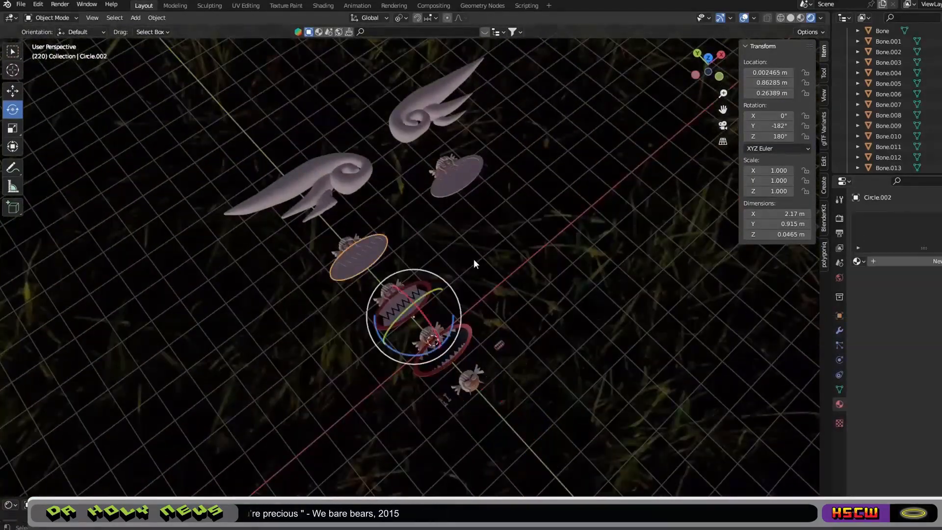
Isolate the uncolored oval and assign it the existing "light l" material
scroll(473, 259, "up", 2)
middle_click_drag(475, 259, 443, 286)
key("KP_Divide")
left_click(862, 262)
left_click(884, 319)
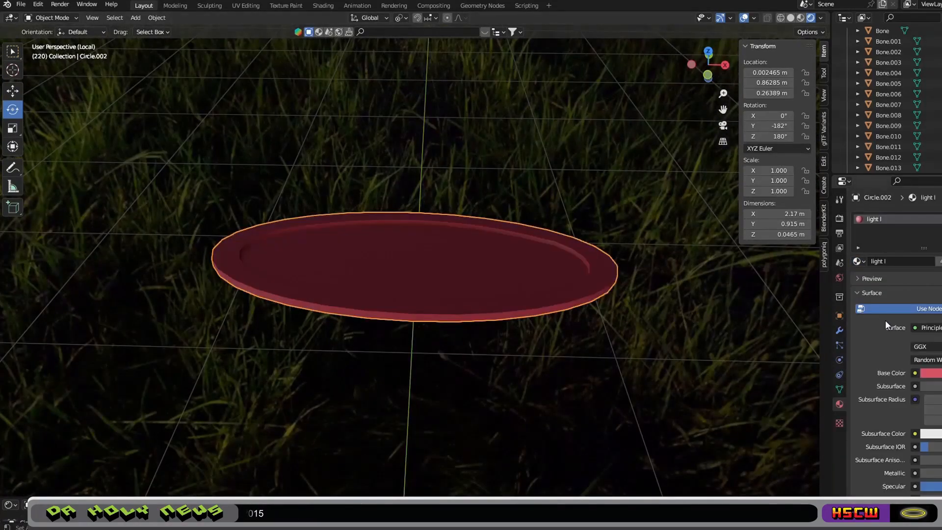
middle_click_drag(642, 351, 670, 379)
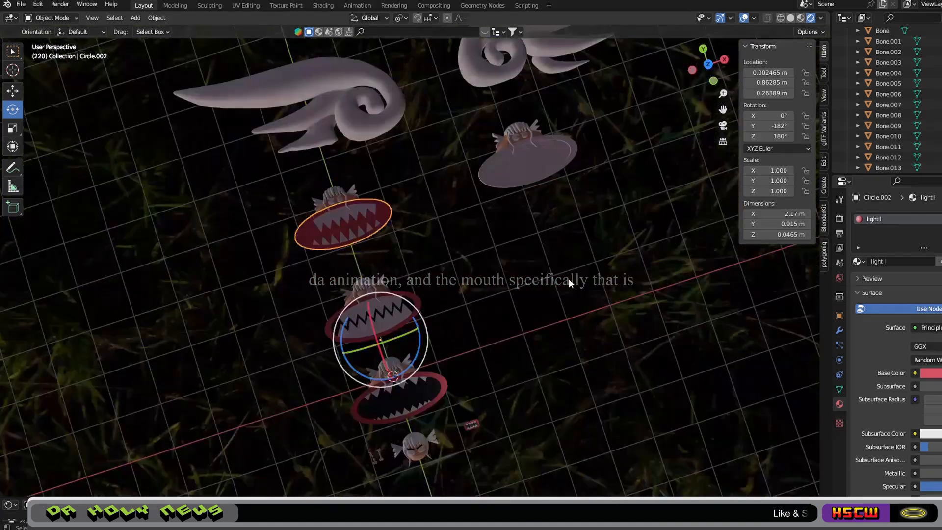
Select the three colored ovals together with their teeth and isolate them from the rest of the scene
middle_click_drag(568, 278, 342, 255)
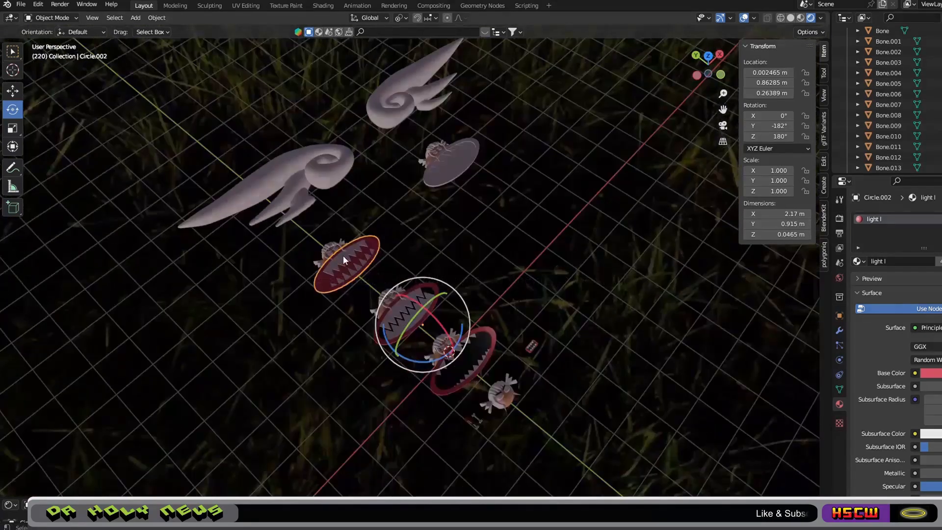
left_click(481, 324)
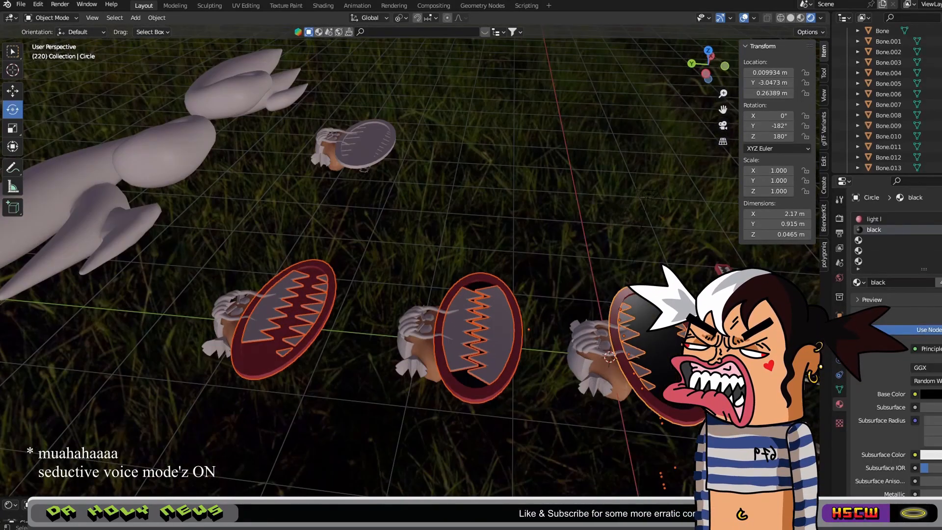
scroll(697, 432, "up", 5)
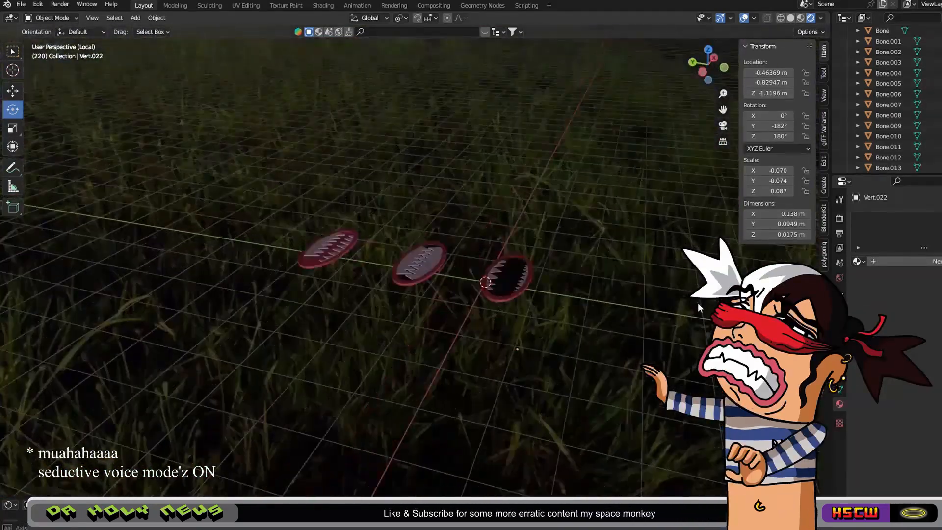
Add an area light to the isolated mouth parts and move it along Z
key("shift+a")
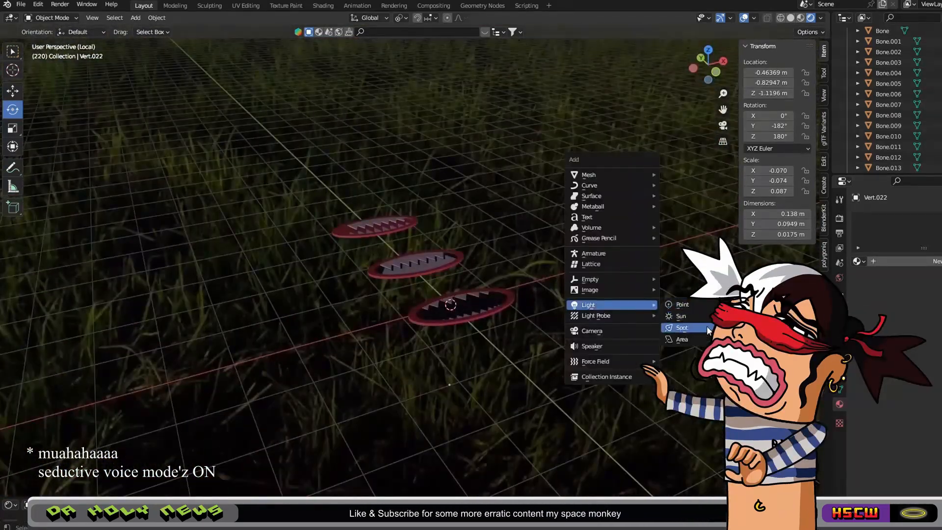
left_click(682, 339)
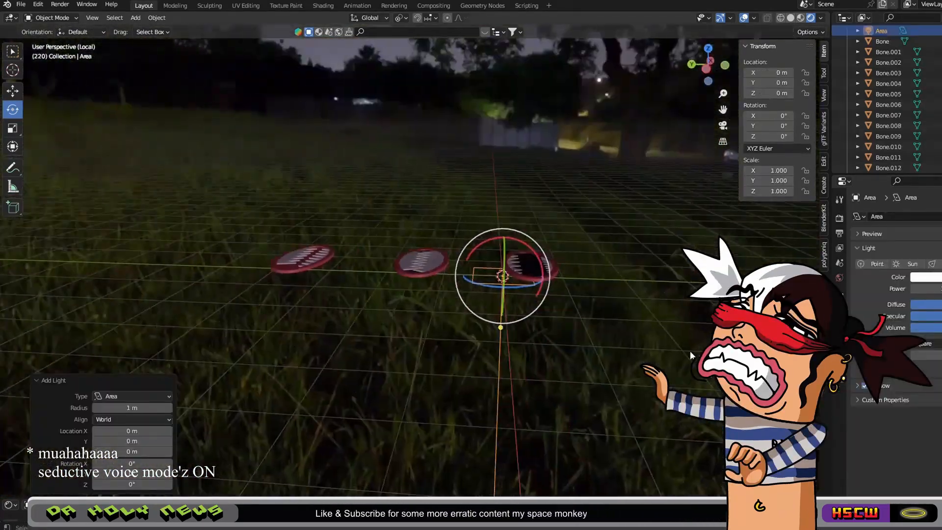
key("g")
key("z")
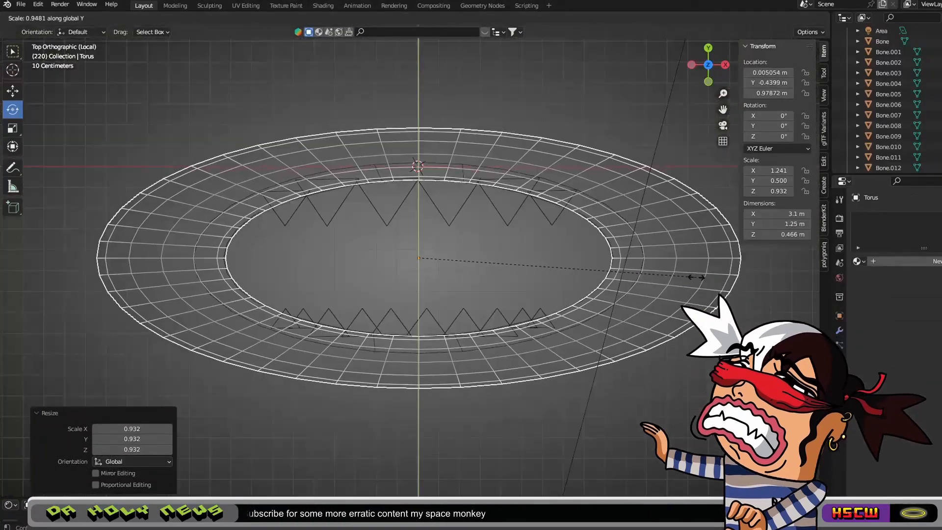
Scale the torus around the front oval along Y to about 0.491 and enter Edit Mode with its faces deselected
left_click(694, 274)
left_click(727, 317)
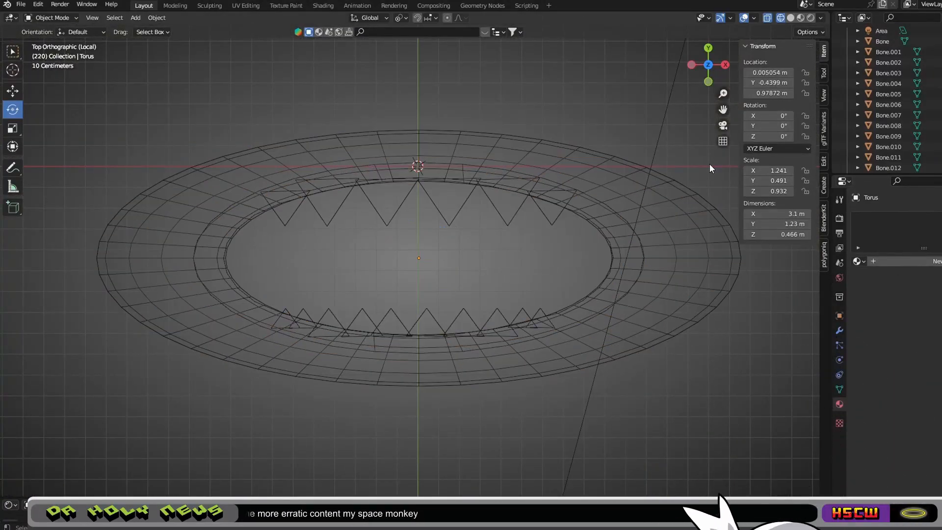
left_click(722, 278)
key("Tab")
left_click(757, 218)
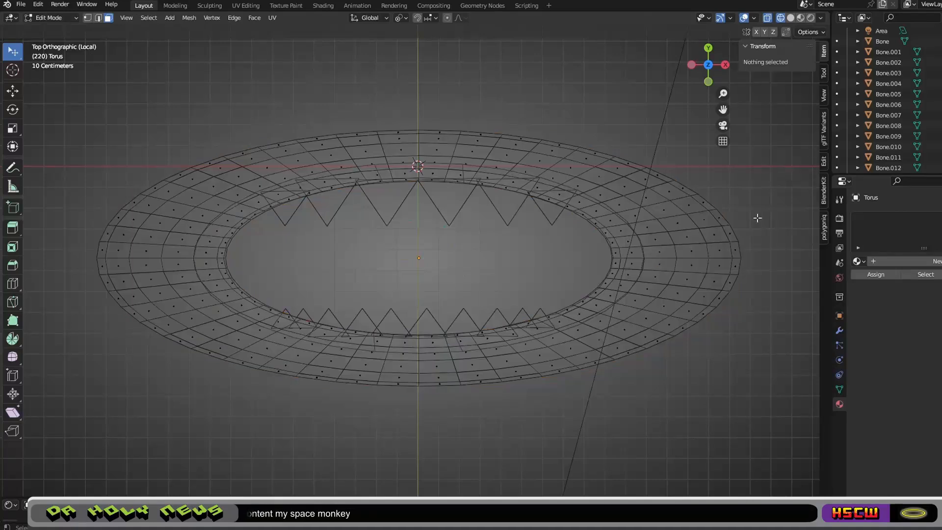
left_click(201, 215, "alt")
left_click(171, 210, "alt+shift")
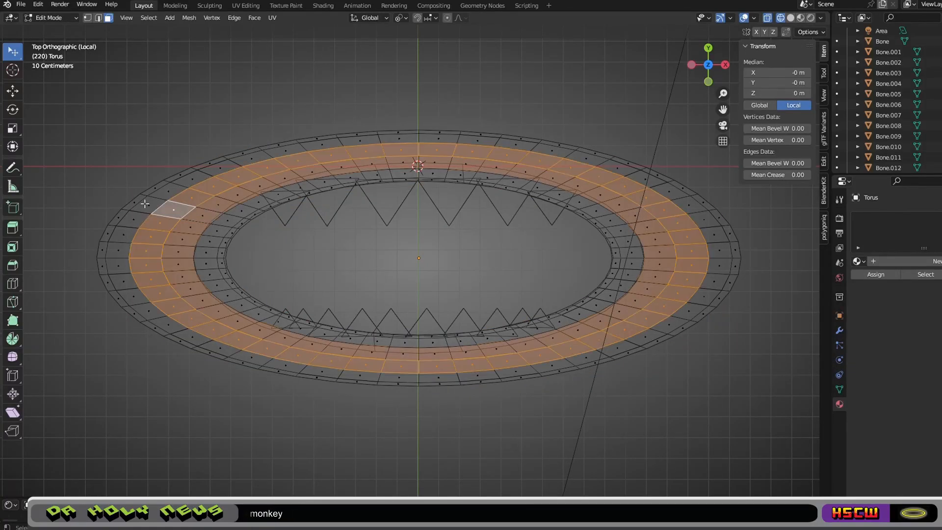
left_click(144, 204, "alt+shift")
left_click(196, 120)
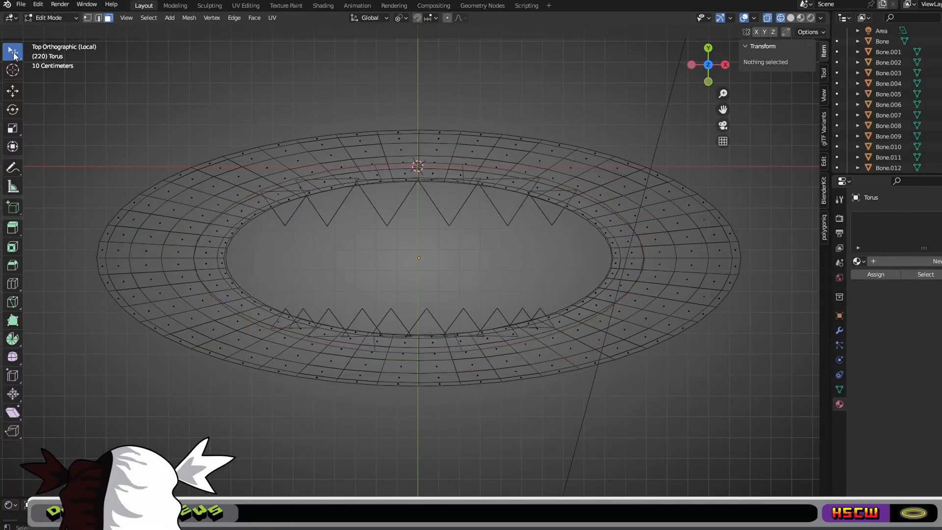
Select all of the torus's faces with Select Lasso and scale them along X
left_click_drag(13, 55, 57, 120)
mouse_move(225, 202)
left_mouse_down()
mouse_move(193, 230)
mouse_move(239, 319)
mouse_move(366, 353)
mouse_move(500, 348)
left_mouse_up()
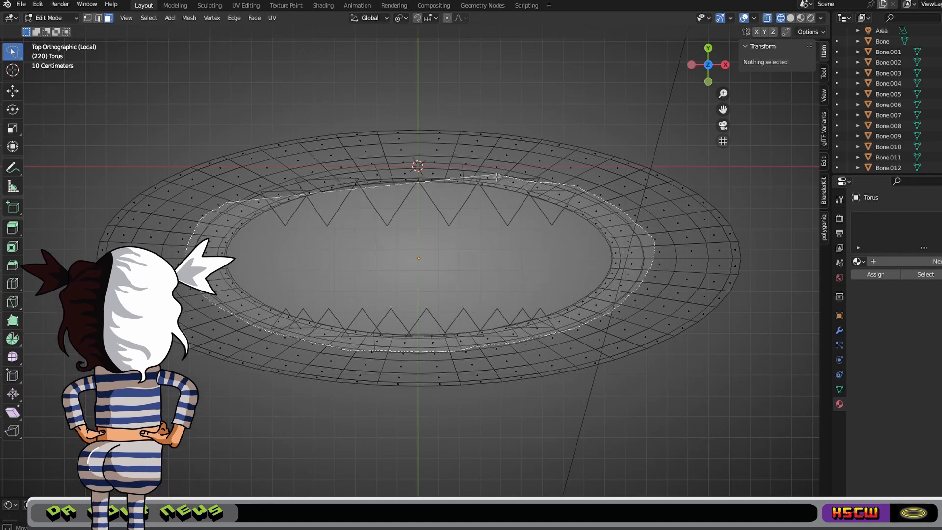
mouse_move(453, 103)
left_mouse_down()
mouse_move(633, 465)
mouse_move(678, 254)
left_mouse_up()
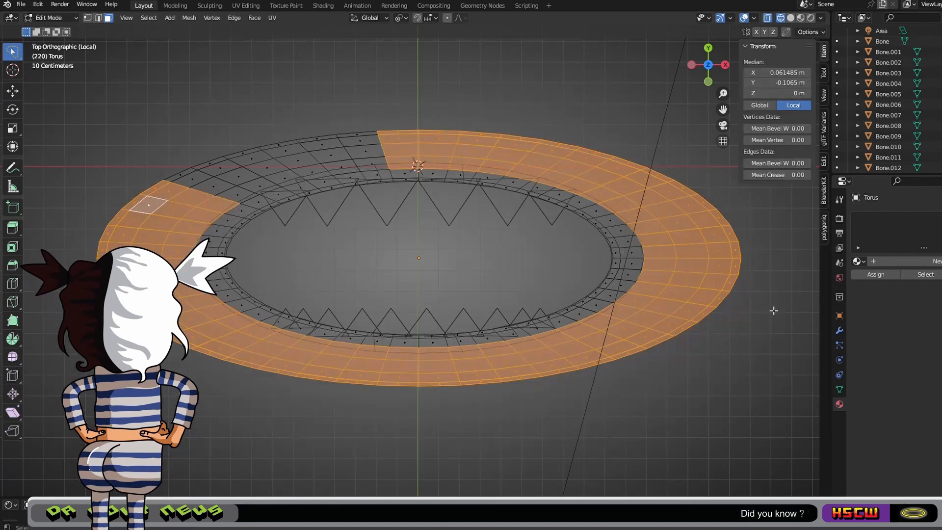
left_click(763, 348)
left_click_drag(715, 456, 686, 444)
mouse_move(784, 343)
left_mouse_down()
mouse_move(378, 118)
mouse_move(790, 318)
left_mouse_up()
key("s")
key("x")
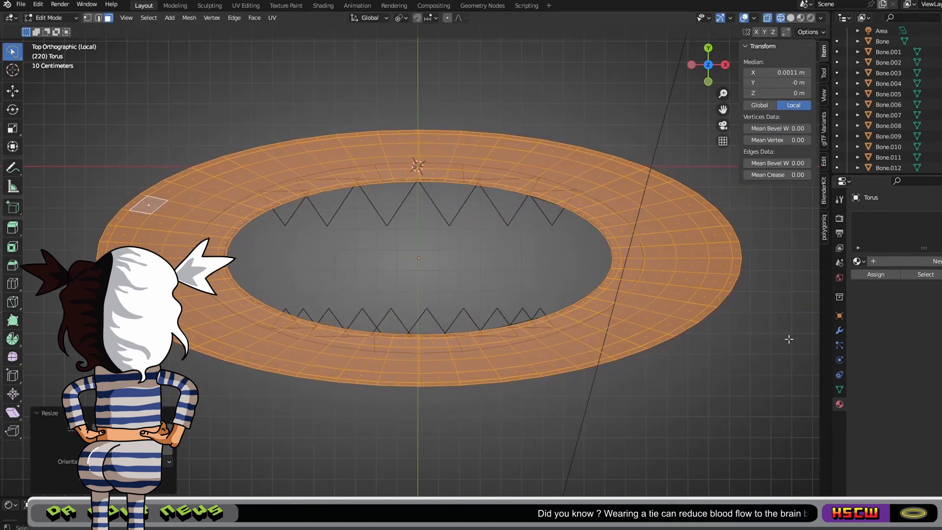
Return the torus to Object Mode and flatten it along Z to a scale of about 0.425
left_click(793, 241)
middle_click_drag(793, 242, 655, 223)
left_click(51, 18)
left_click(54, 30)
middle_click_drag(507, 208, 654, 385)
left_click(694, 63)
key("s")
key("z")
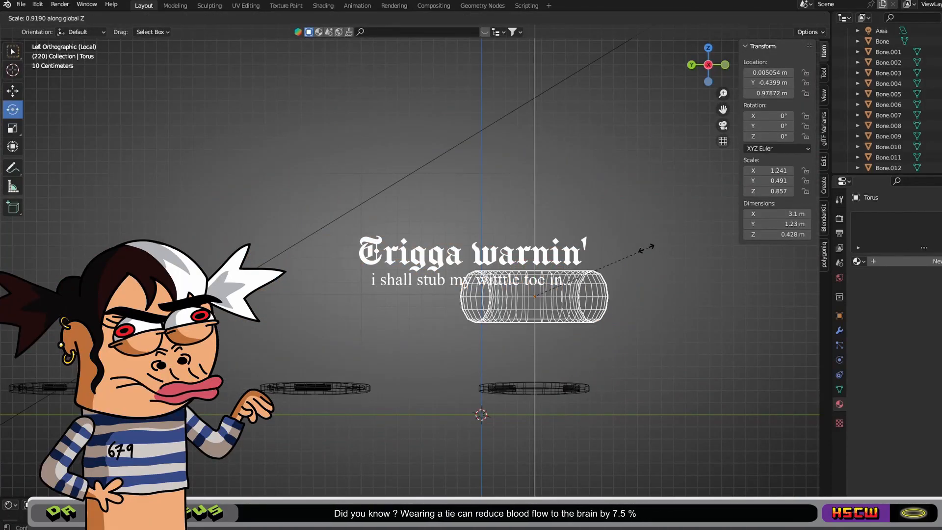
left_click(593, 277)
Delete the torus's half on the negative X side in Edit Mode
middle_click_drag(706, 414, 579, 440)
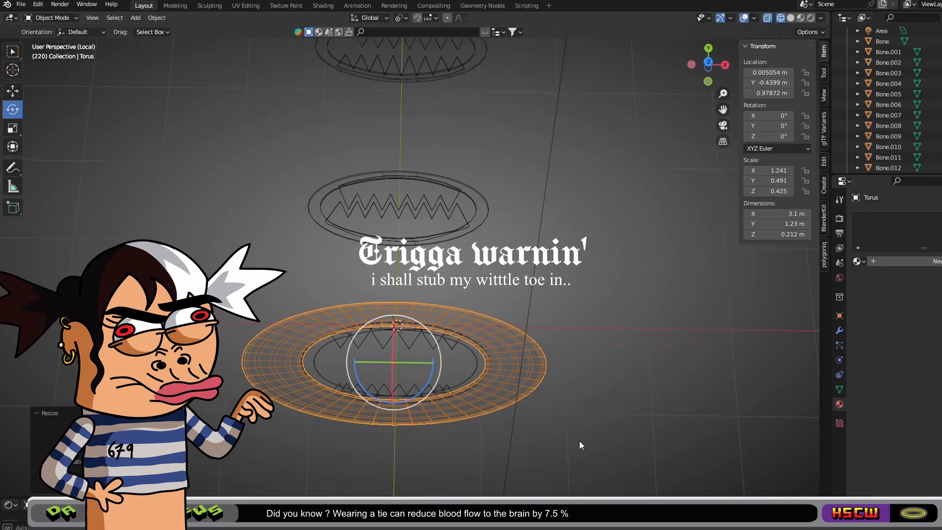
key("KP_7")
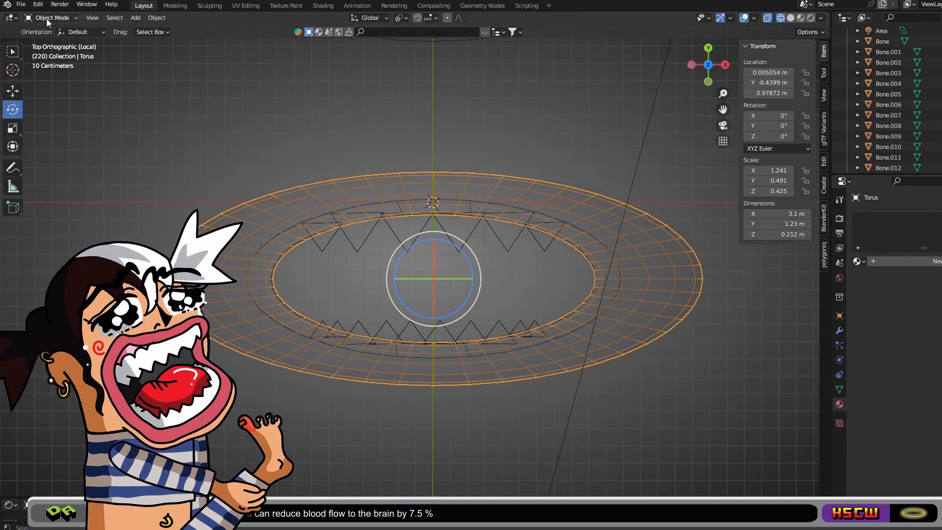
key("Tab")
left_click_drag(122, 98, 434, 452)
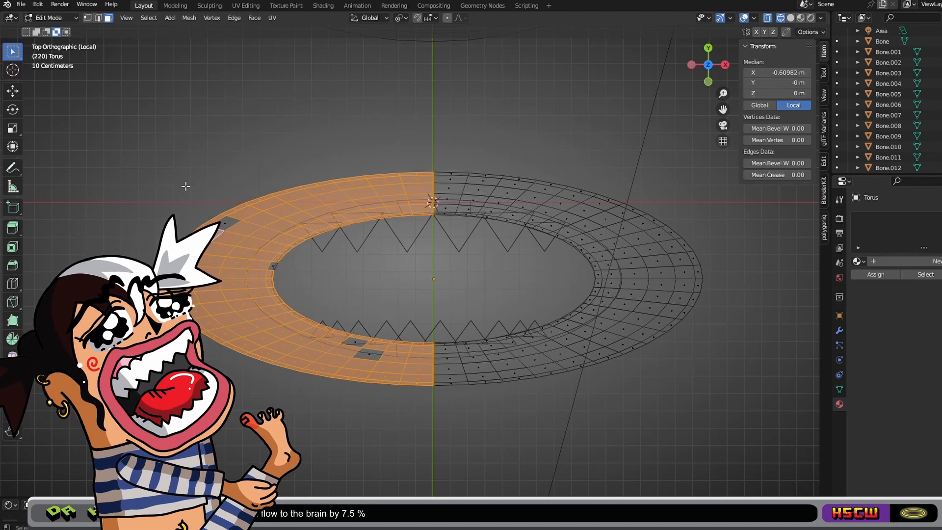
key("x")
left_click(371, 398)
Reshape the remaining half ring around the front oval, moving its outer side vertices about 0.34 m inward along X
scroll(477, 279, "up", 2)
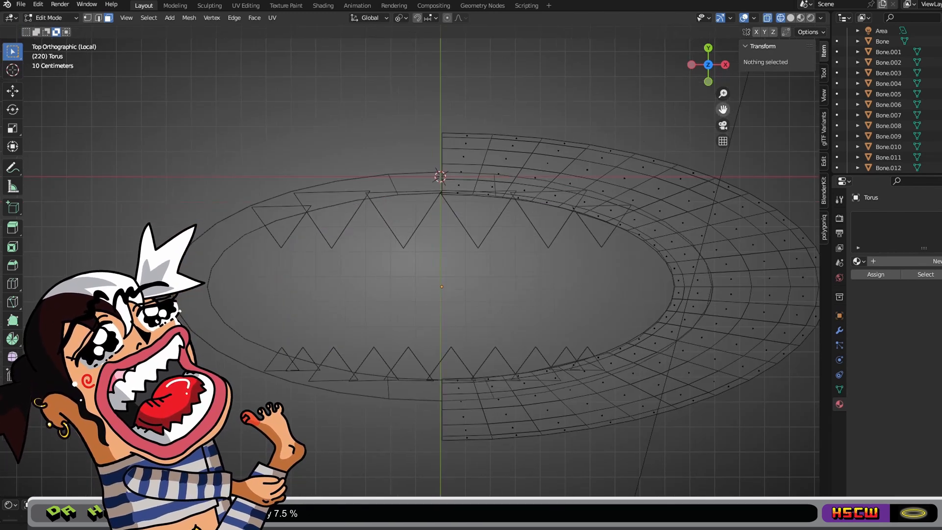
middle_click_drag(564, 466, 343, 473, "shift")
left_click(459, 216, "alt")
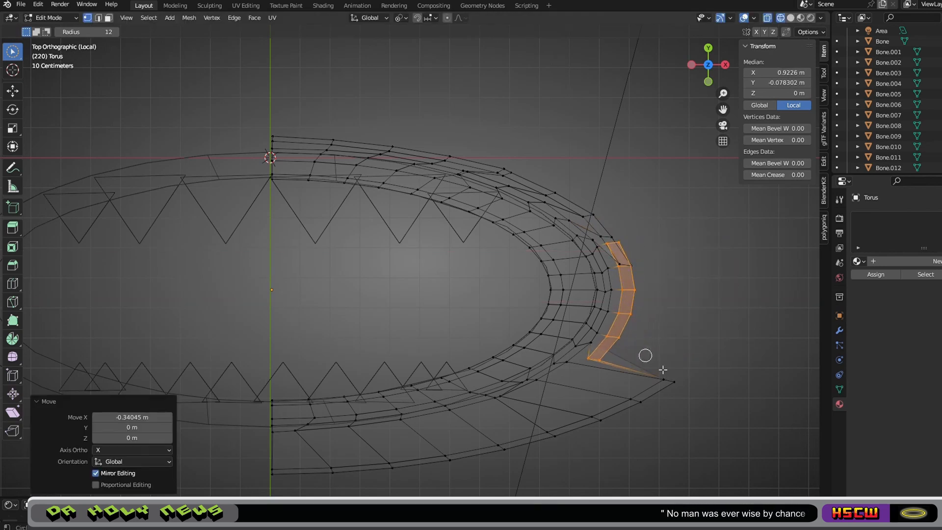
Examine the reshaped half ring from several angles, using solid display
middle_click_drag(682, 399, 500, 319)
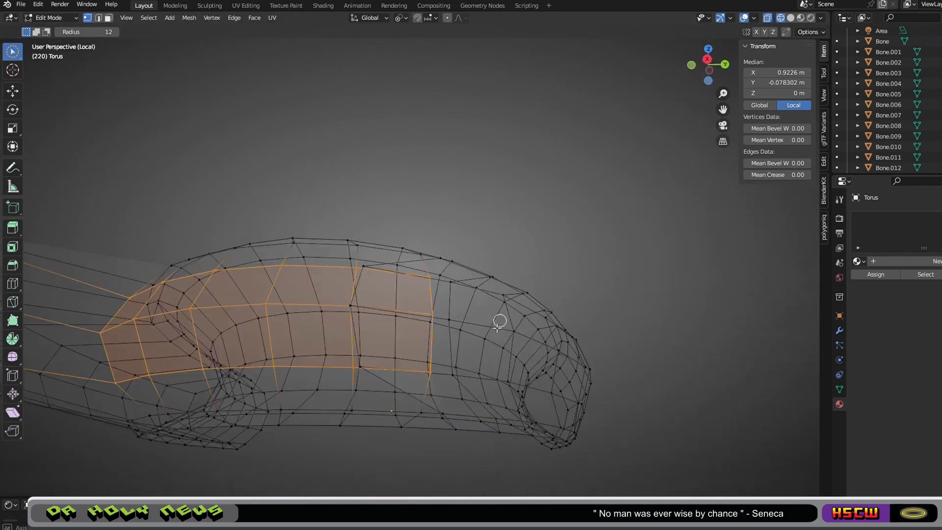
scroll(466, 319, "up", 3)
middle_click_drag(429, 317, 455, 325)
scroll(455, 326, "down", 3)
mouse_move(589, 282)
middle_mouse_down()
mouse_move(609, 322)
mouse_move(641, 294)
mouse_move(721, 376)
mouse_move(722, 352)
mouse_move(746, 322)
mouse_move(694, 189)
mouse_move(681, 249)
mouse_move(610, 152)
mouse_move(542, 179)
mouse_move(707, 397)
mouse_move(754, 336)
mouse_move(603, 354)
mouse_move(564, 227)
mouse_move(677, 122)
middle_mouse_up()
key("shift+z")
left_click(708, 64)
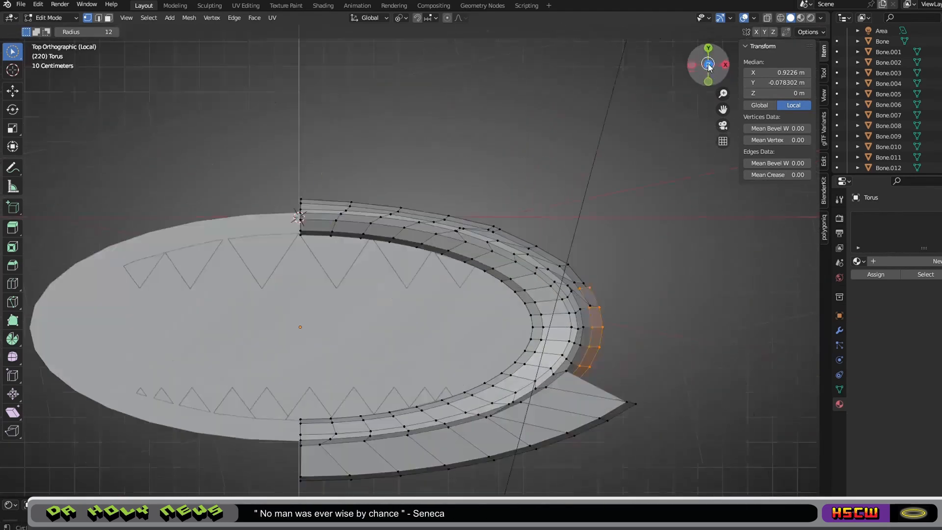
Try adding a torus with 20 major and 14 minor segments and move it about 3.39 m along X
scroll(595, 265, "down", 3)
key("shift+a")
left_click(545, 370)
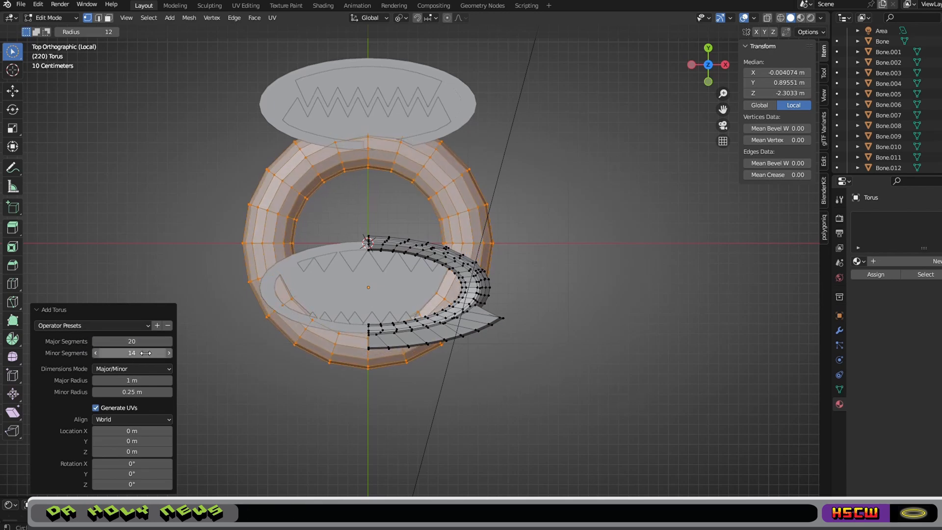
middle_click_drag(696, 278, 620, 311)
key("g")
key("x")
left_click(765, 314)
middle_click_drag(765, 314, 495, 323)
Raise the new torus along Z, then shift it along Y and about -3.38 m along X over the middle oval
key("g")
key("z")
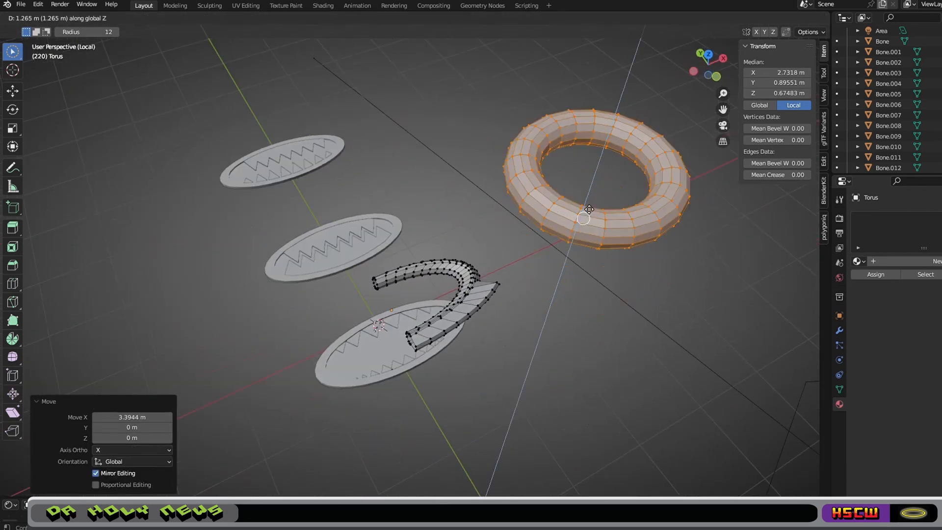
left_click(594, 162)
middle_click_drag(594, 162, 663, 309, "alt")
key("g")
key("y")
left_click(602, 214)
key("g")
key("x")
left_click(316, 241)
scroll(407, 253, "up", 2)
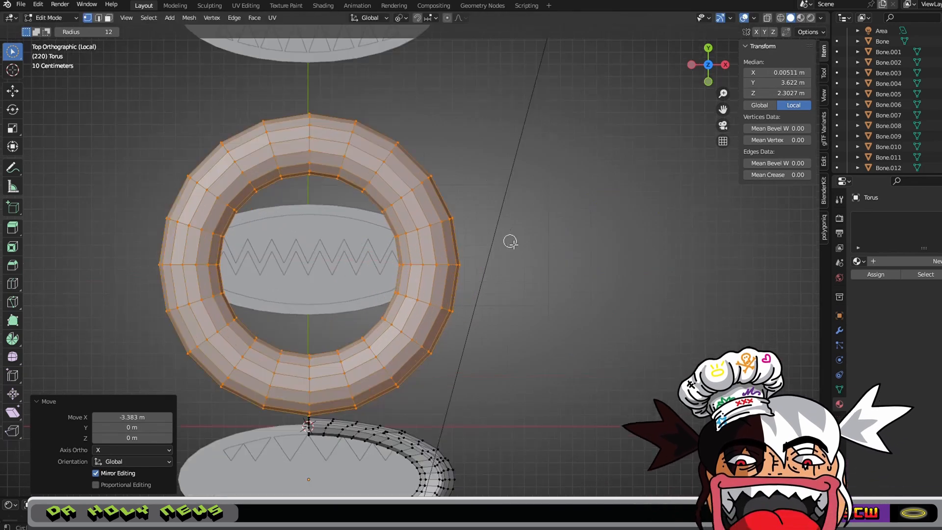
Squash the new torus along Y into an oval ring around the middle mouth
key("s")
key("y")
middle_click_drag(509, 239, 660, 192, "shift")
left_click(502, 263)
Adjust the oval ring's height along Z, with a final scale factor of 1.328
scroll(546, 273, "down", 6)
key("s")
key("z")
left_click(532, 213)
middle_click_drag(531, 213, 515, 295)
key("s")
key("z")
left_click(579, 191)
Enlarge the oval ring and shift it along Y so that it frames the middle oval's teeth
key("KP_7")
scroll(516, 294, "up", 9)
key("alt+z")
scroll(641, 353, "down", 2)
key("s")
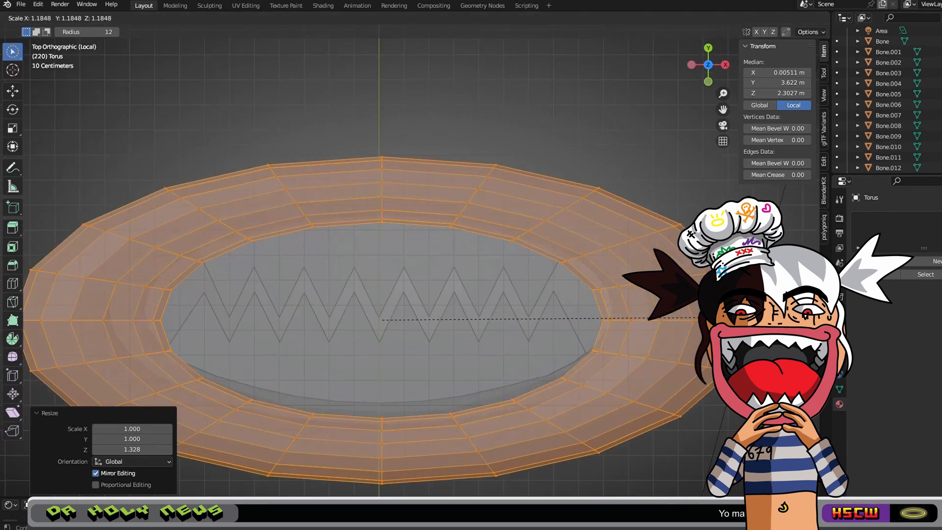
left_click(656, 303)
key("g")
key("y")
left_click(619, 293)
key("s")
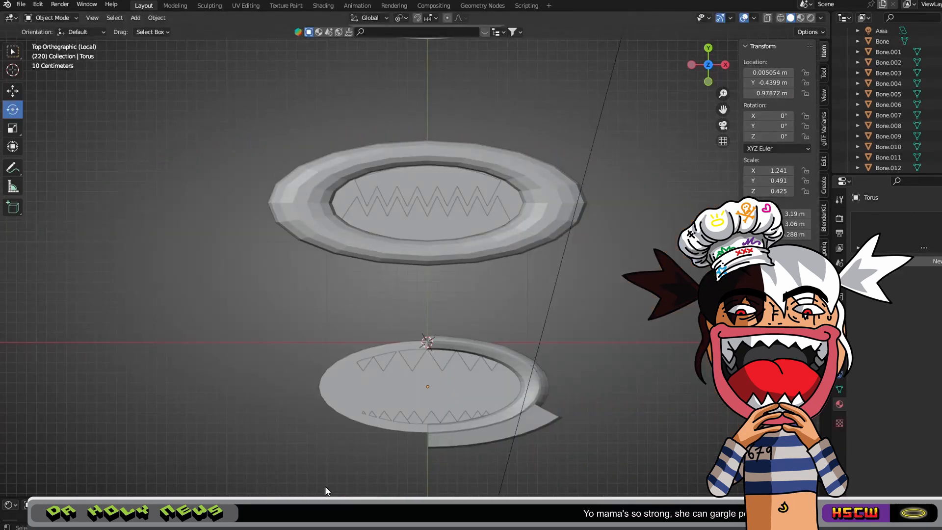
Shade the Torus object smooth in rendered display and assign it the "light l" material
scroll(413, 260, "up", 2)
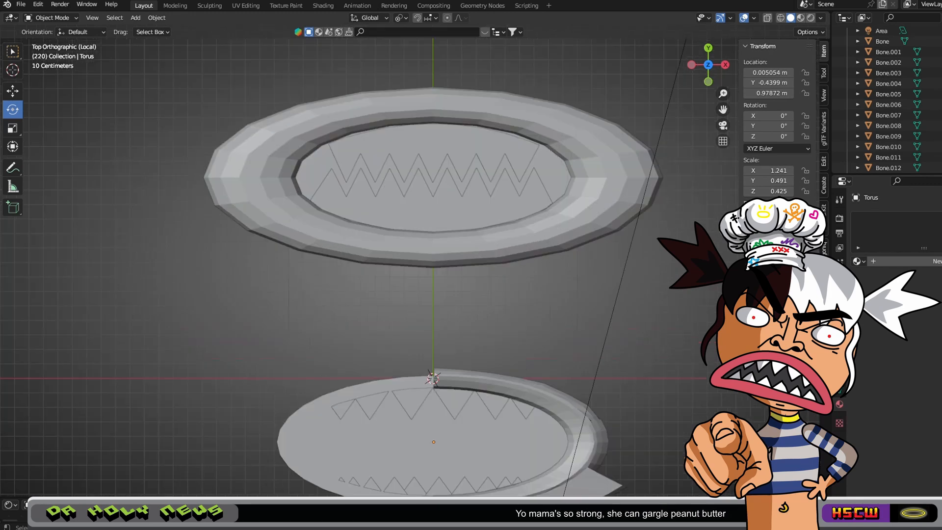
key("z")
scroll(669, 336, "down", 1)
left_click(583, 185)
right_click(583, 185)
left_click(584, 187)
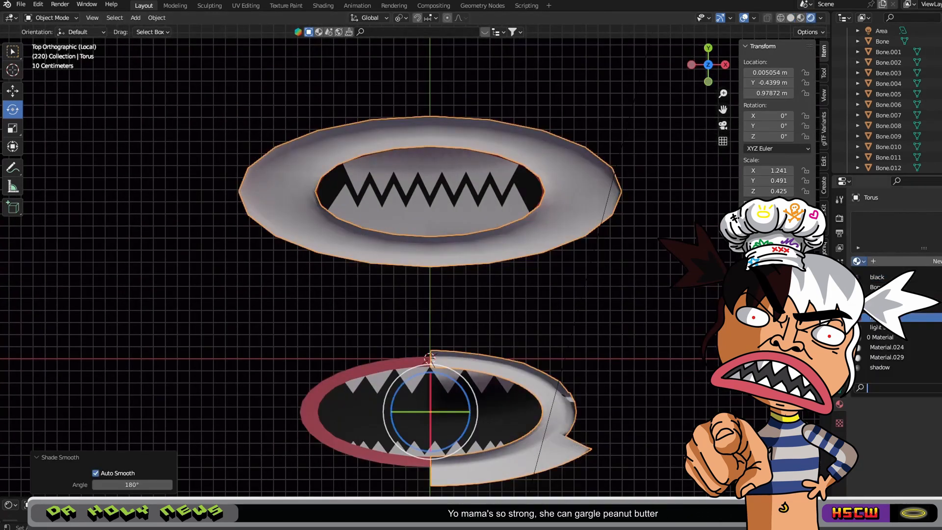
left_click(871, 319)
scroll(413, 260, "up", 1)
scroll(413, 260, "down", 4)
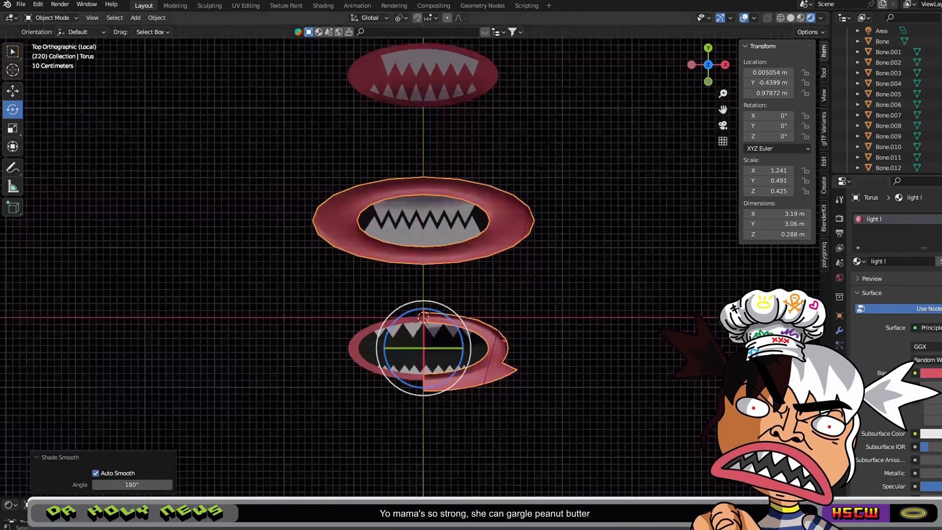
Undo the added oval ring together with its smooth shading and material
left_click(37, 4)
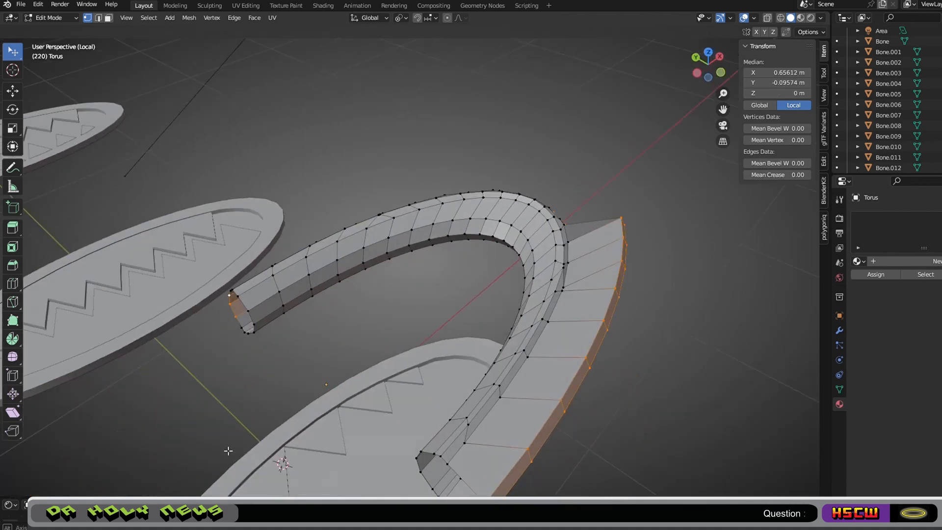
middle_click_drag(229, 450, 346, 396)
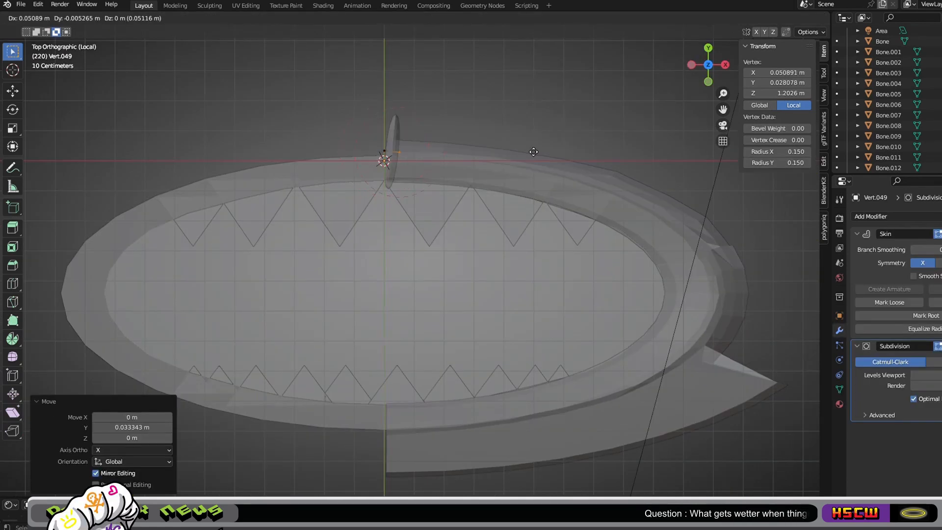
Extrude the skin-modified vertex five times along the upper rim of the front oval, following its curve to the positive X end
left_click(611, 143)
key("e")
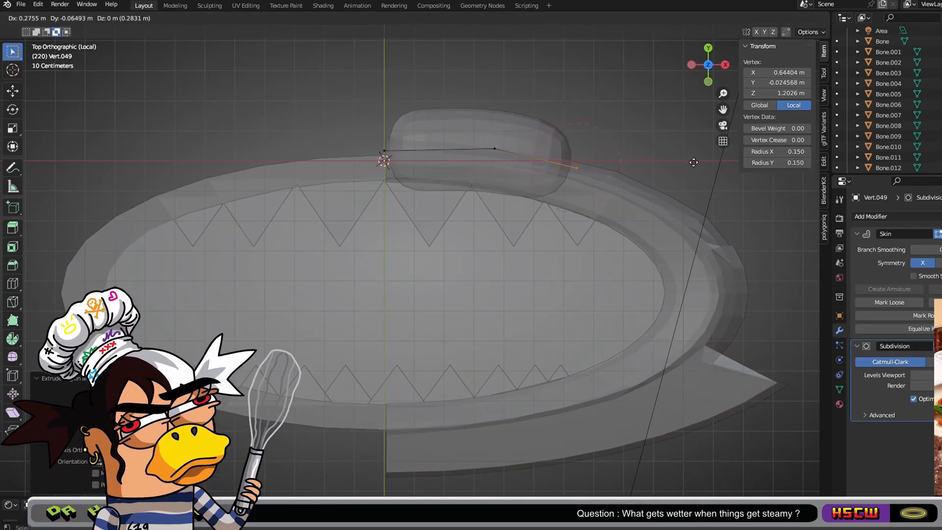
left_click(693, 162)
key("e")
left_click(776, 197)
key("e")
left_click(817, 255)
key("e")
left_click(827, 300)
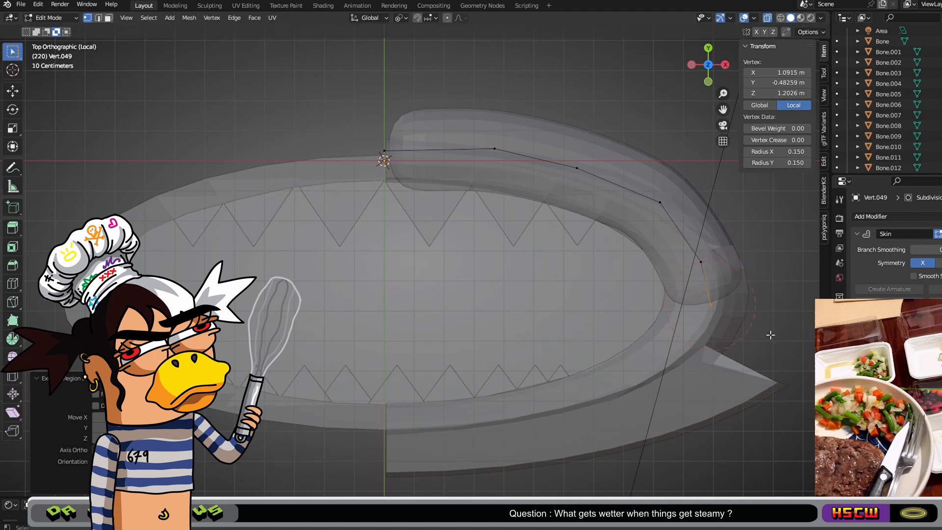
Extrude the skinned vertex chain around the front oval's positive X end, along its lower rim and up its negative X end
key("e")
left_click(722, 385)
key("e")
left_click(664, 404)
key("e")
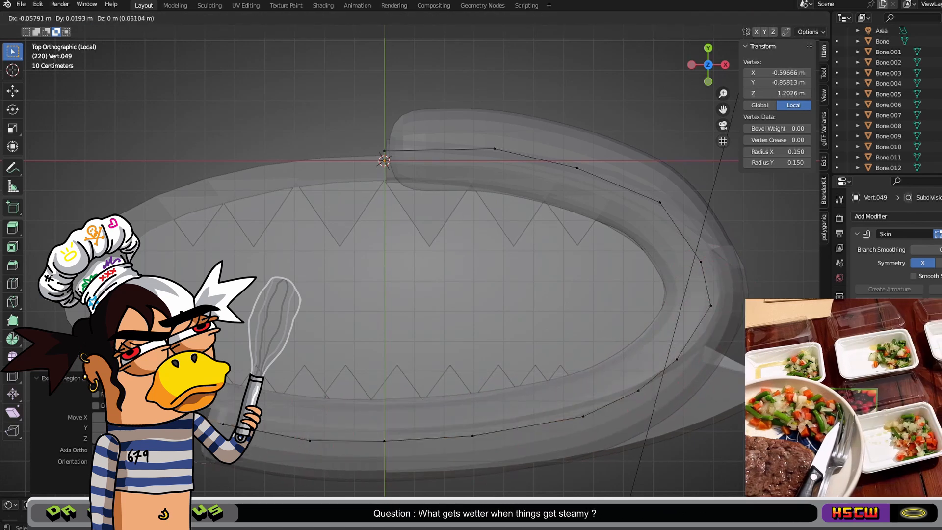
middle_click_drag(215, 258, 258, 208, "shift")
key("e")
left_click(158, 104)
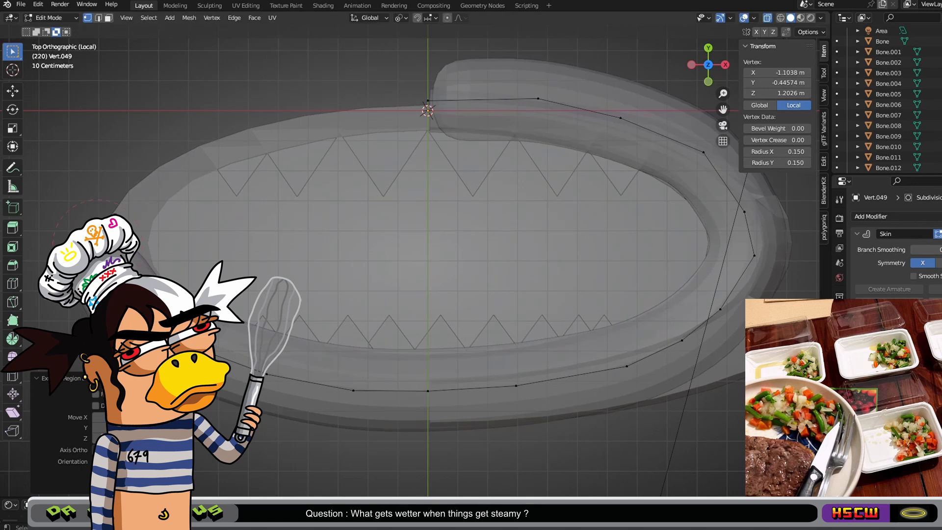
left_click(139, 174)
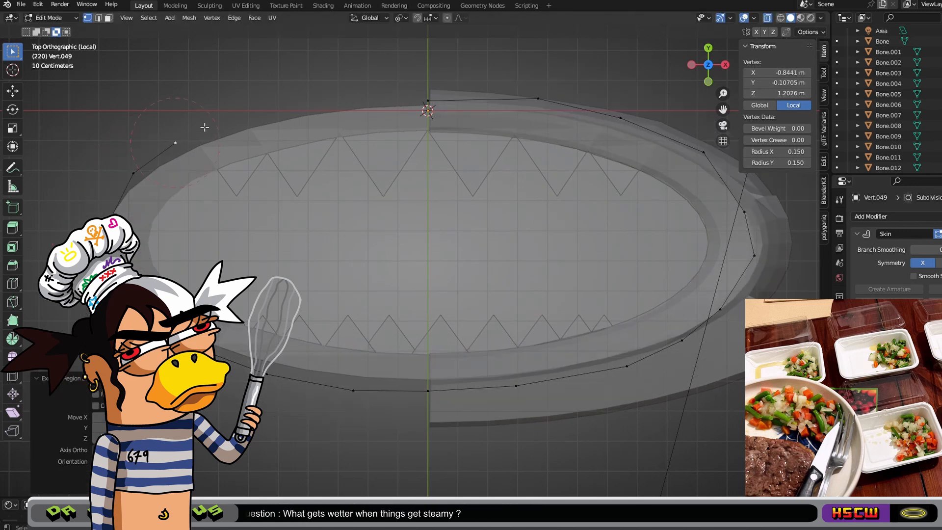
Continue extruding the chain along the upper rim and join its last vertex to the starting vertex to close the lip ring
key("e")
left_click(182, 146)
left_click(279, 113)
key("e")
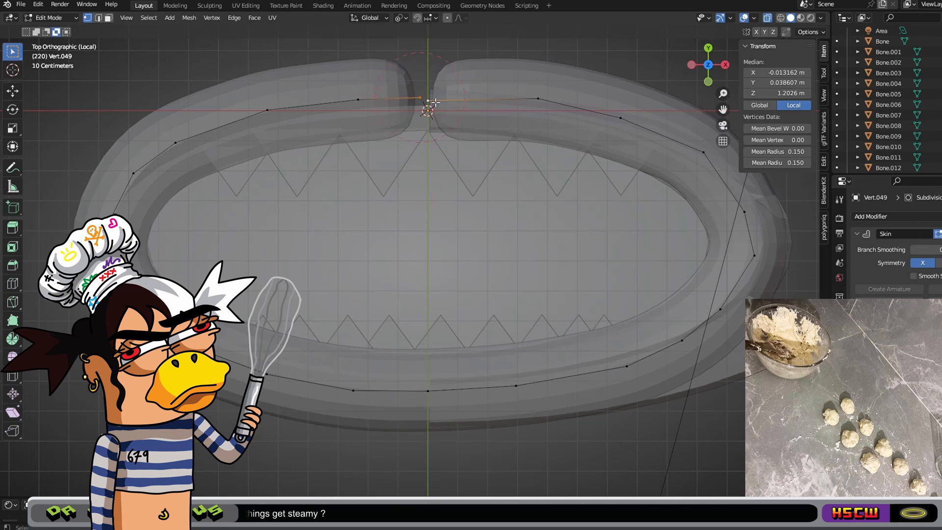
key("f")
Return to object mode, delete the leftover pointed half-torus piece beneath the lip ring and turn X-ray off
mouse_move(682, 321)
middle_mouse_down()
mouse_move(675, 288)
mouse_move(696, 251)
mouse_move(677, 314)
middle_mouse_up()
left_click(50, 18)
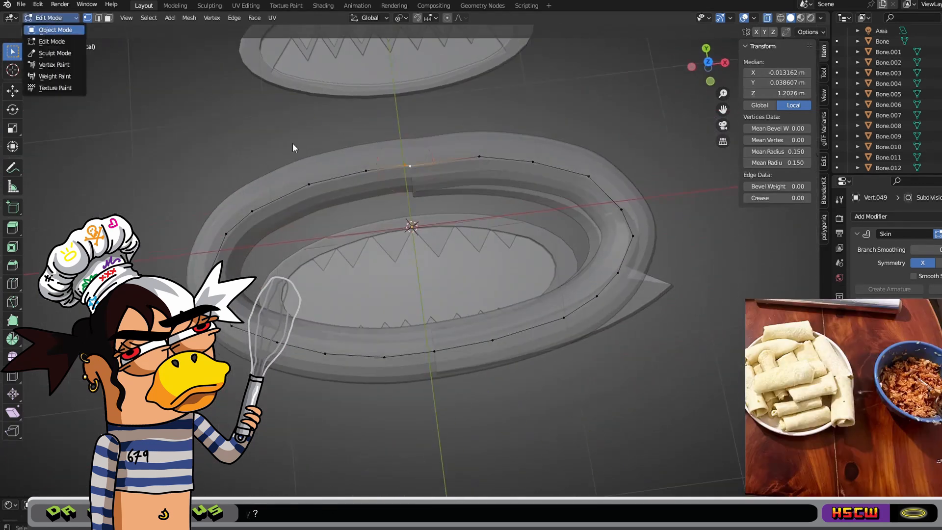
left_click(657, 289)
key("x")
left_click(658, 291)
left_click(564, 314)
key("alt+z")
middle_click_drag(564, 313, 526, 324)
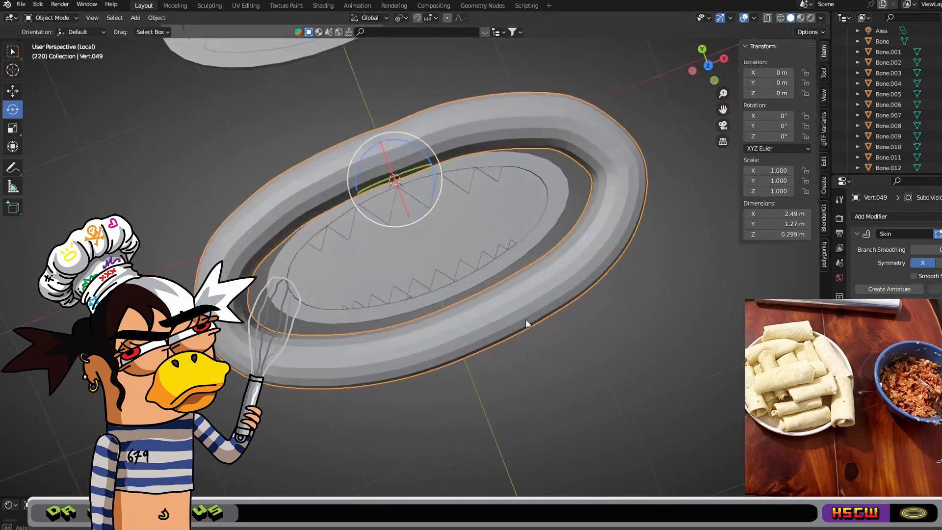
Shift the upper lip's vertices about 0.007 m along Y and clear the selection
left_click(708, 65)
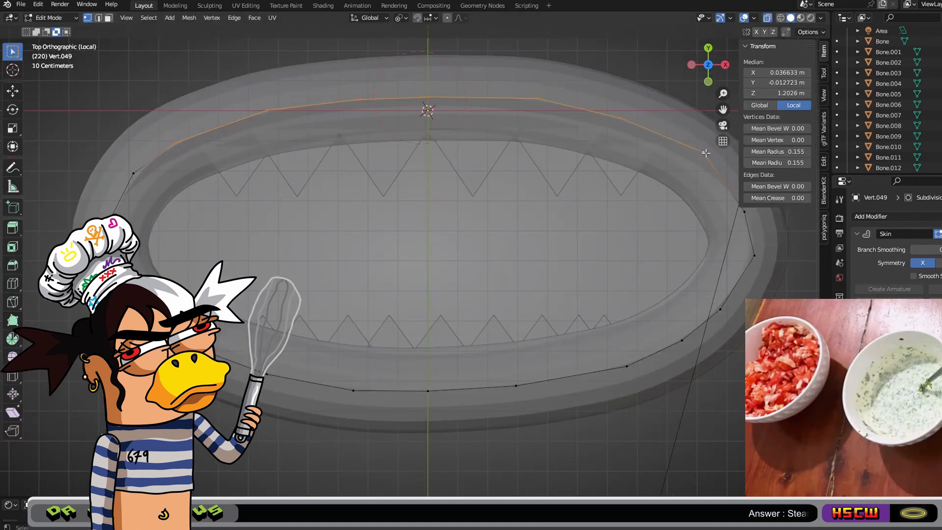
key("y")
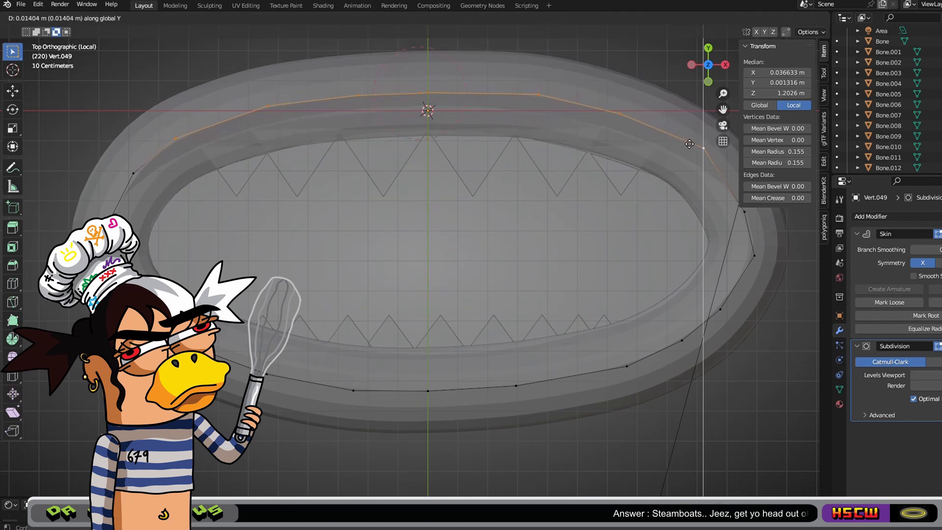
left_click(689, 146)
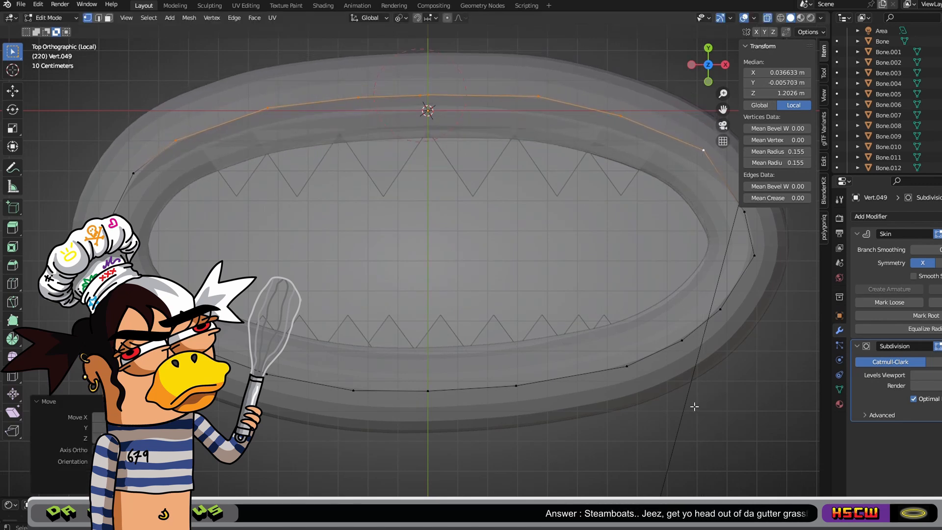
key("alt+a")
scroll(694, 406, "down", 3)
middle_click_drag(694, 406, 687, 384)
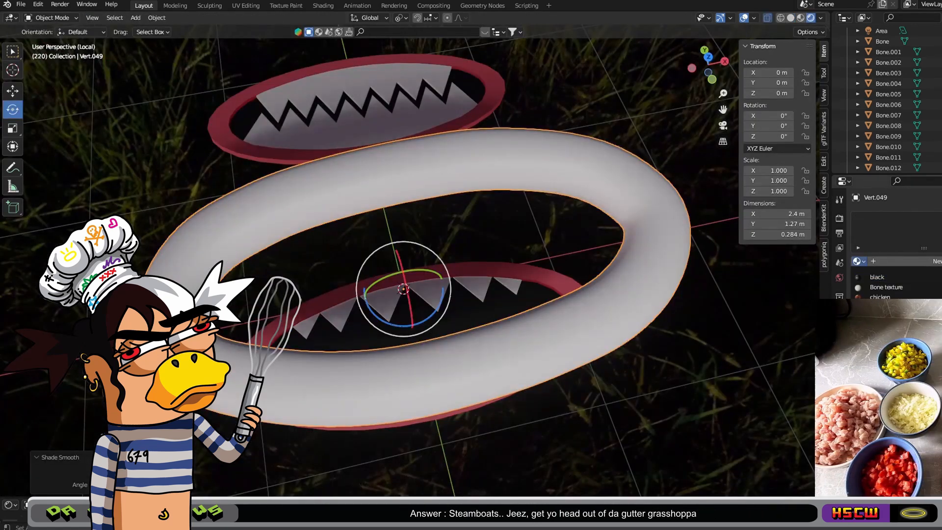
Assign the "light l" material to the smooth-shaded lip ring
left_click(878, 339)
middle_click_drag(662, 198, 632, 316)
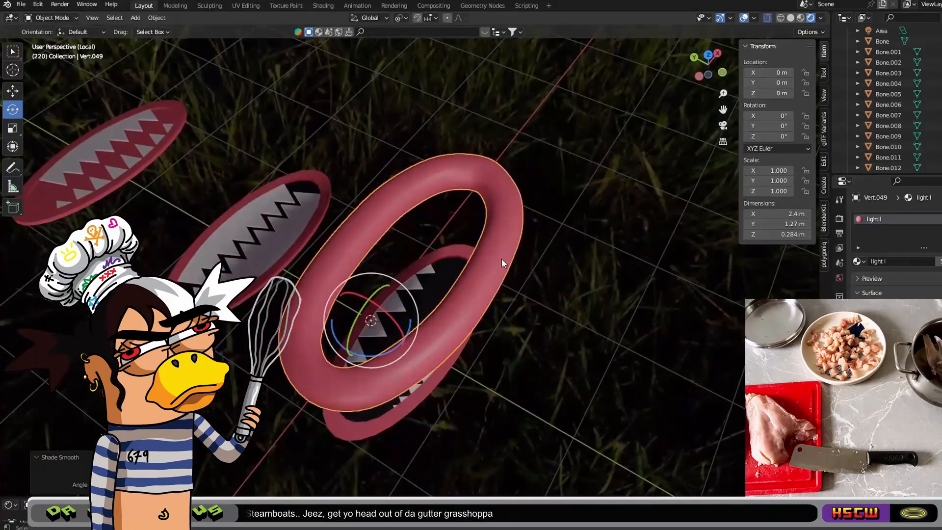
middle_click_drag(505, 252, 586, 95)
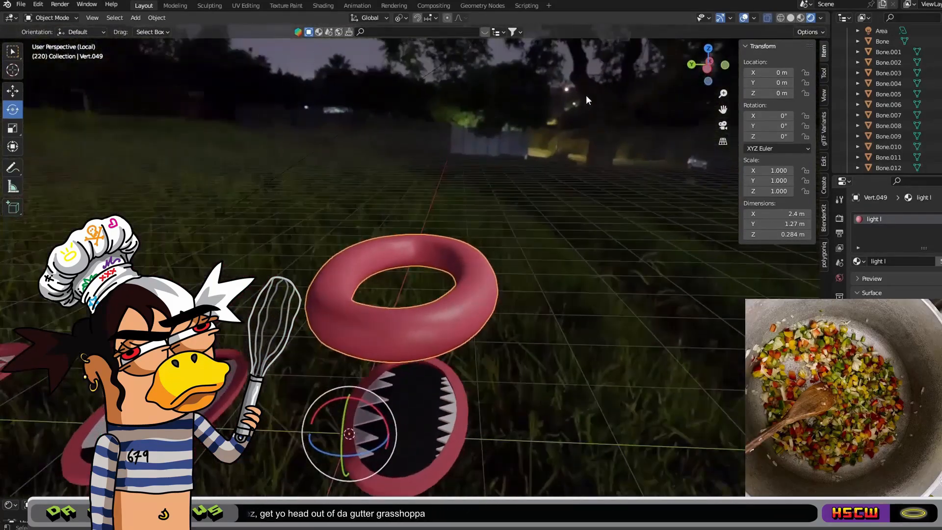
Select the front mouth's black oval, teeth and lip ring and shift them together in the negative Y direction
left_click(707, 70)
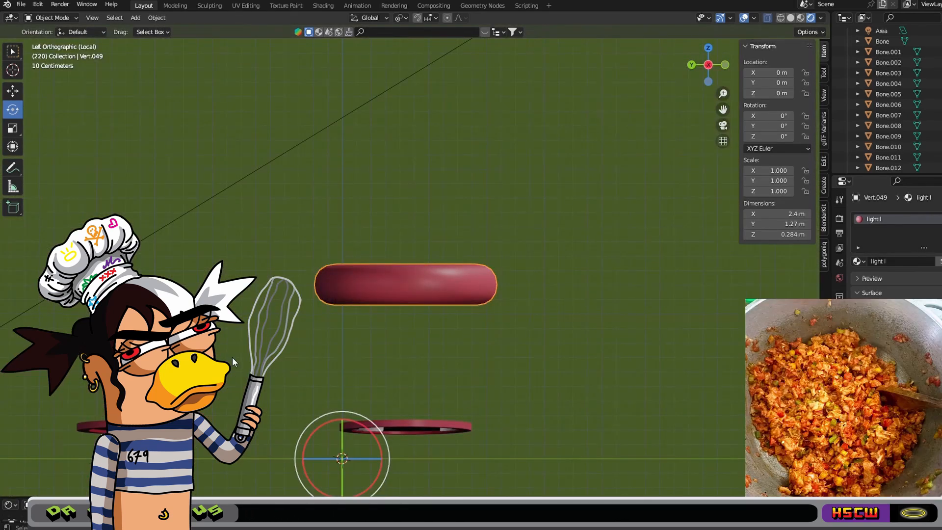
left_click_drag(44, 371, 506, 450)
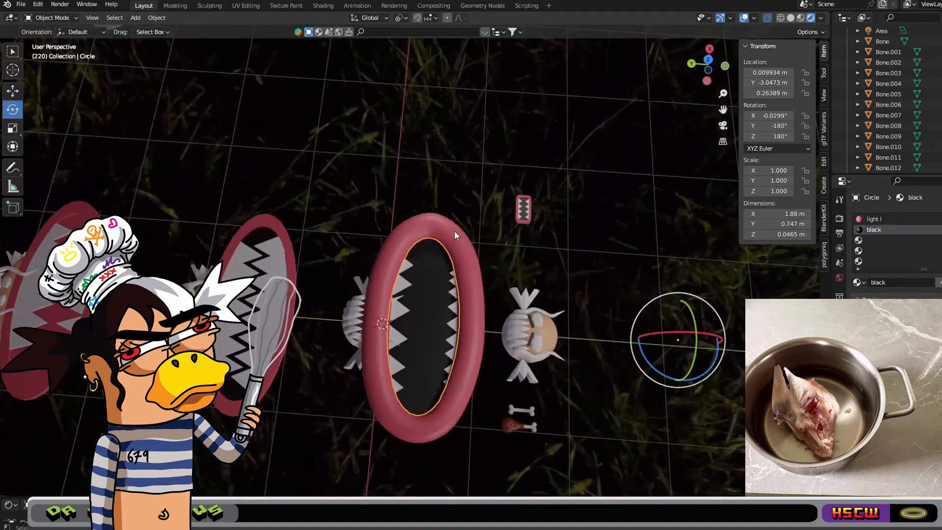
left_click(444, 275)
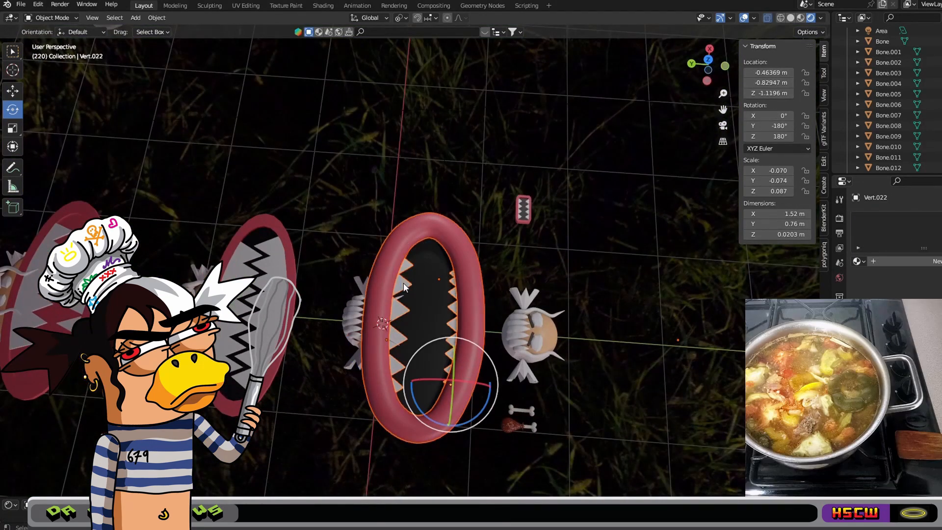
key("g")
key("y")
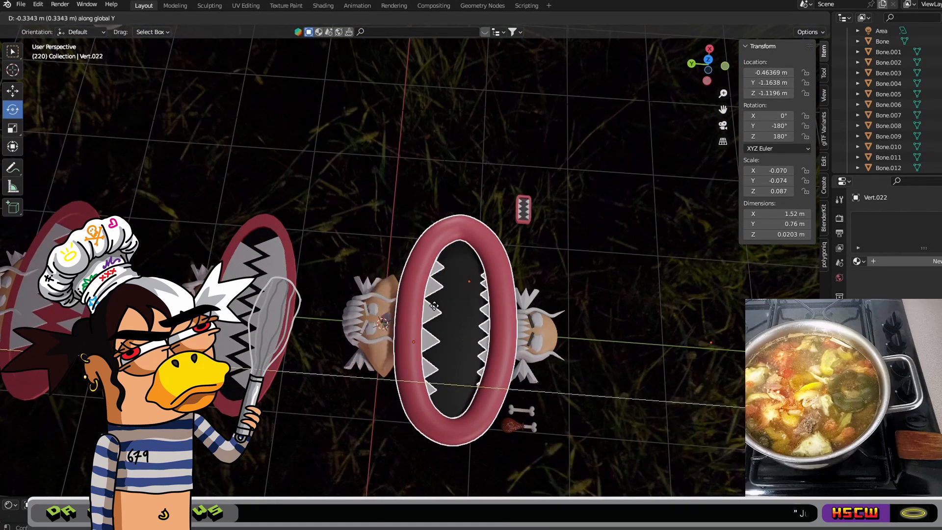
left_click(417, 304)
Raise the row of three heads with their lipped mouths about 0.54 m along Z
mouse_move(417, 304)
middle_mouse_down()
mouse_move(446, 363)
mouse_move(561, 342)
mouse_move(574, 319)
middle_mouse_up()
left_click(789, 17)
scroll(597, 196, "up", 7)
mouse_move(588, 231)
middle_mouse_down()
mouse_move(598, 171)
mouse_move(711, 107)
mouse_move(550, 291)
mouse_move(551, 211)
mouse_move(753, 150)
middle_mouse_up()
left_click(809, 18)
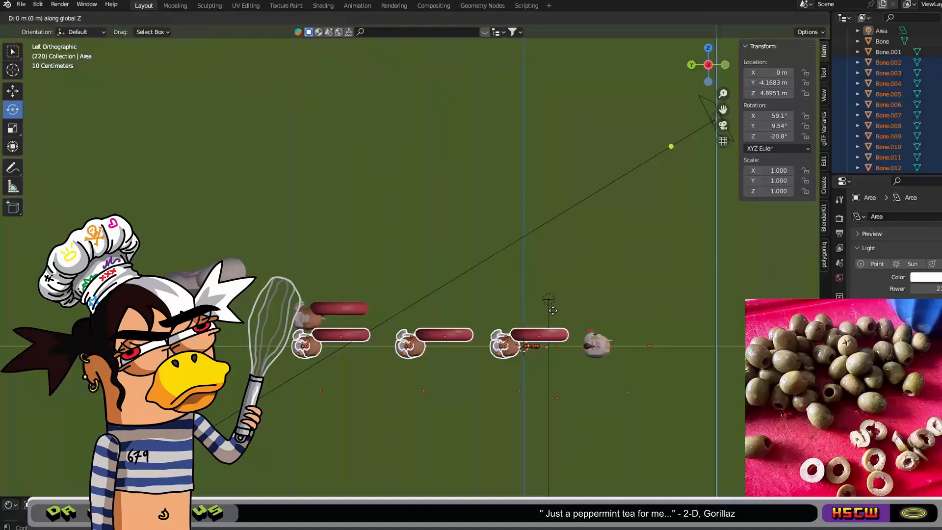
key("g")
key("z")
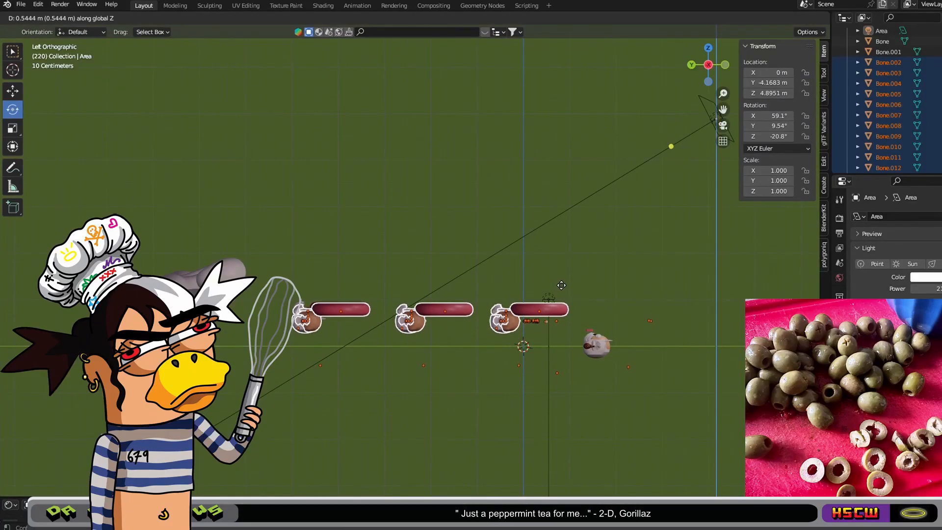
left_click(558, 285)
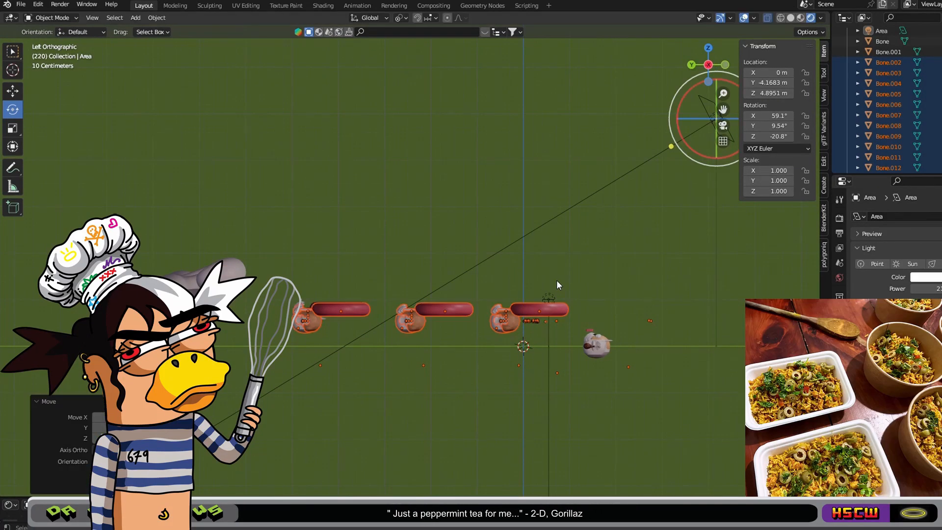
Shift the selected row of heads and mouths about 0.06 m along Y
key("g")
key("y")
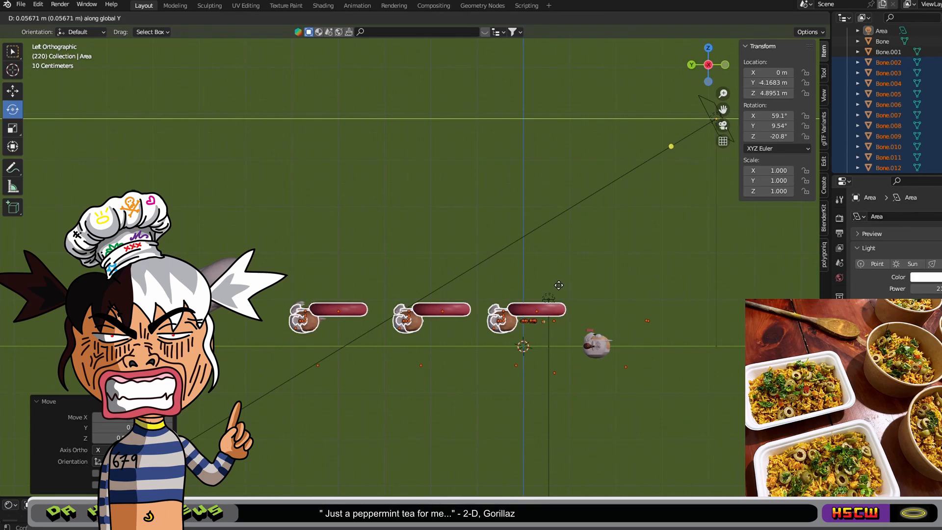
left_click(558, 285)
middle_click_drag(650, 254, 471, 304)
scroll(536, 310, "up", 3)
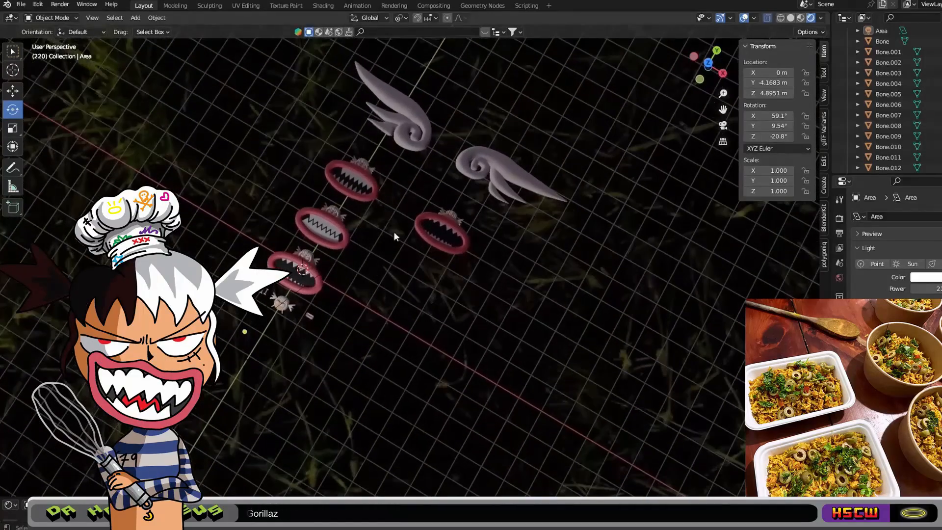
Inspect the lipped mouths on the heads from above and from the side
left_click(20, 4)
scroll(691, 313, "up", 7)
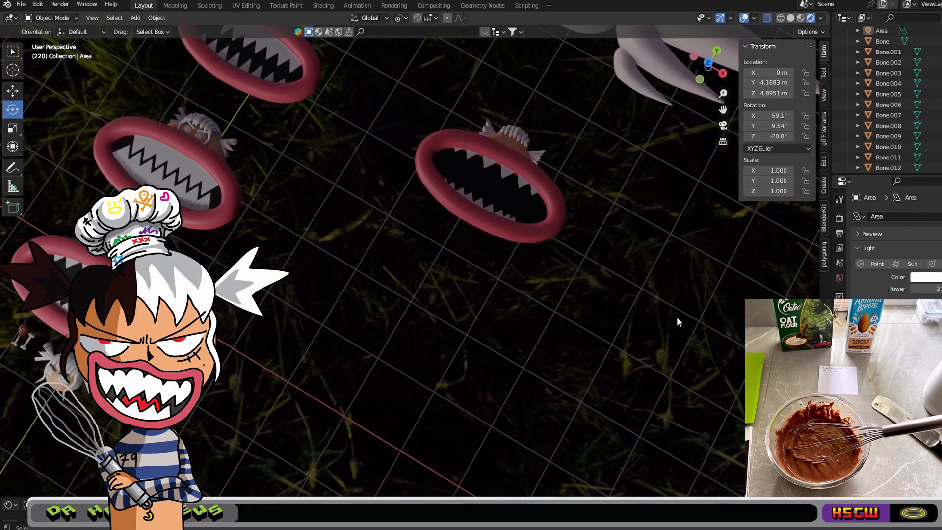
middle_click_drag(676, 316, 490, 114)
scroll(467, 331, "down", 3)
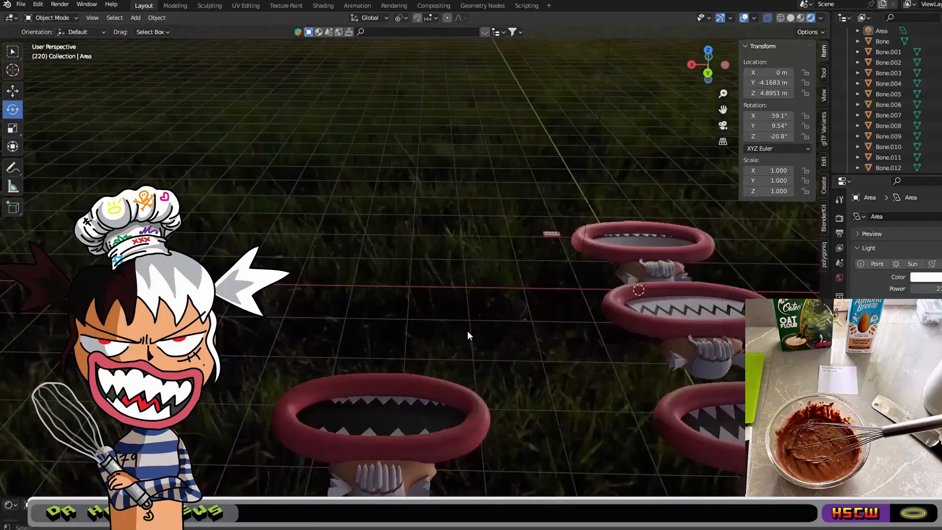
middle_click_drag(467, 332, 711, 420)
scroll(507, 306, "up", 2)
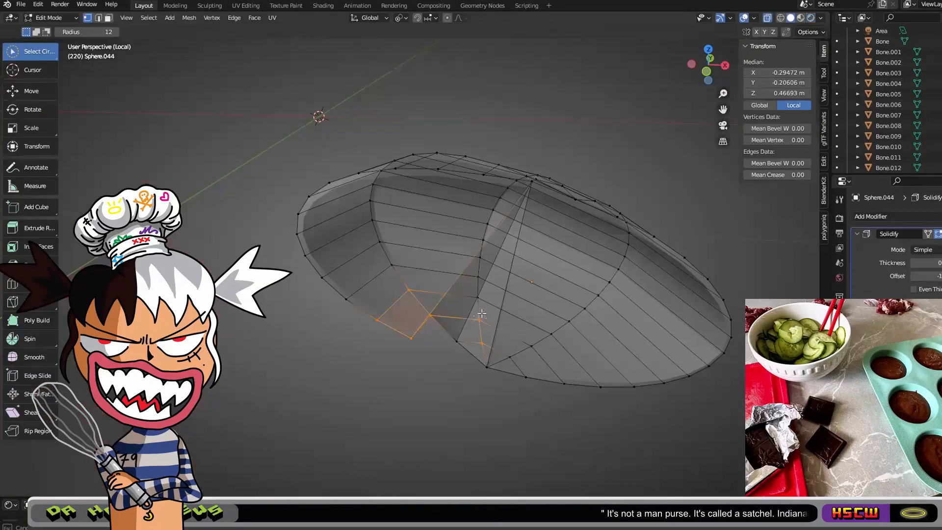
Select the lower vertices of the Sphere.044 shell with circle selection and delete them
left_click_drag(482, 313, 450, 349)
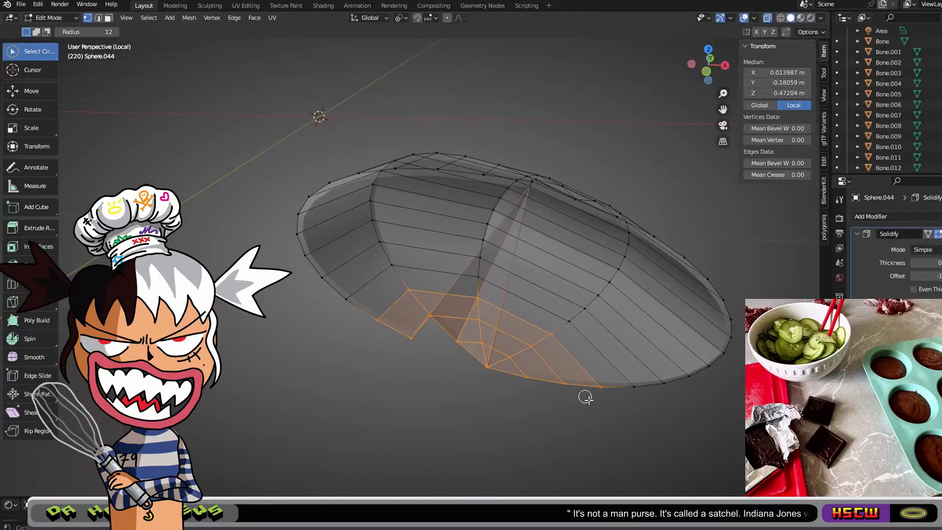
middle_click_drag(587, 399, 532, 385)
key("x")
left_click(531, 384)
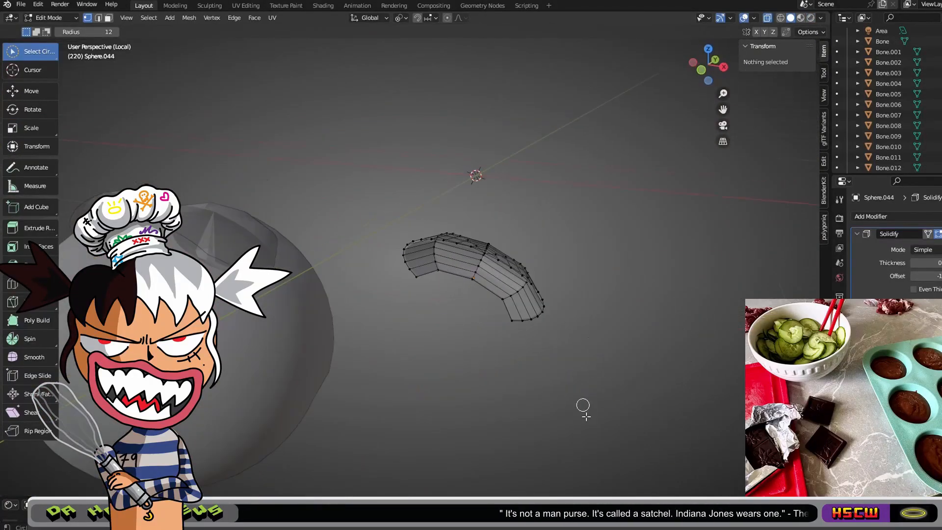
Move the whole remaining shell mesh about -0.41 m along X so that it covers the eye
middle_click_drag(585, 416, 711, 67)
left_click(707, 60)
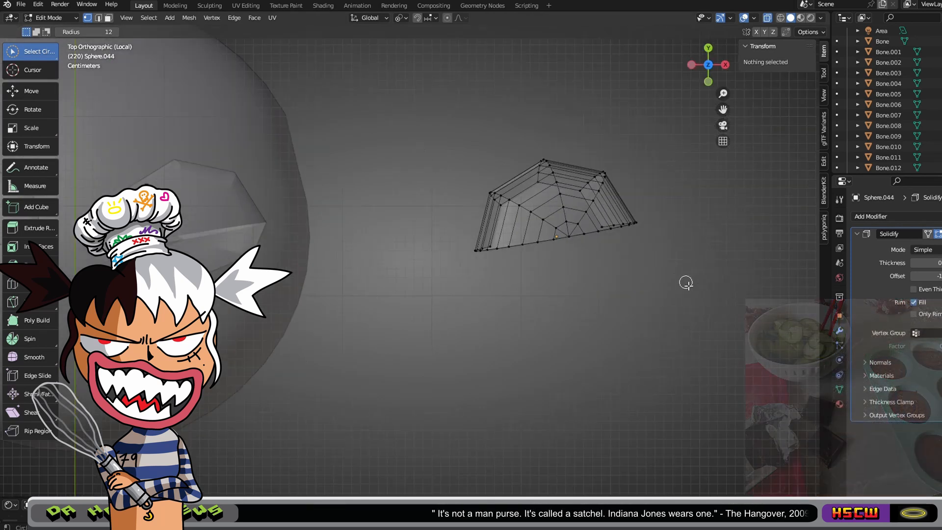
key("w")
key("a")
key("g")
key("x")
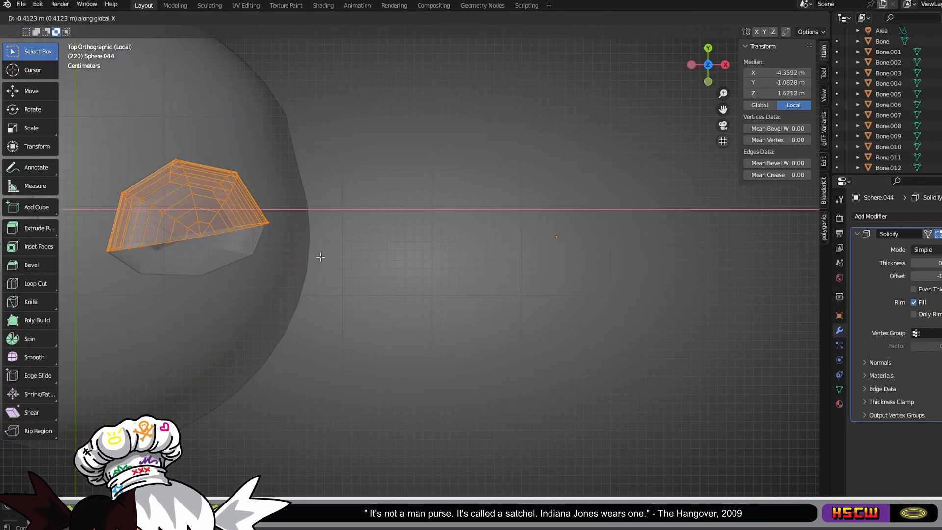
left_click(320, 256)
Scale the eyelid shell's mesh uniformly by 1.06 to enclose the eye
middle_click_drag(325, 152, 683, 292, "shift")
scroll(632, 306, "up", 5)
middle_click_drag(633, 306, 678, 152, "shift")
key("x")
key("Escape")
key("s")
left_click(676, 292)
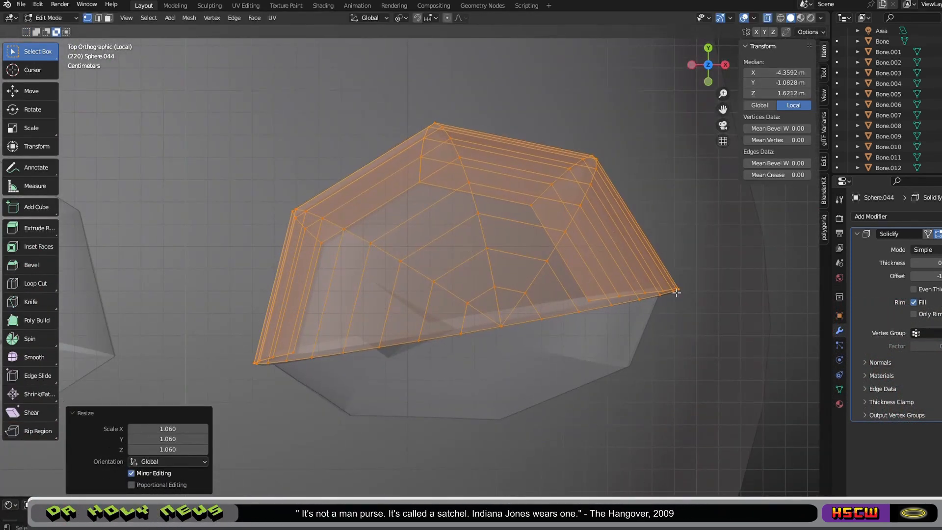
Turn X-ray off, leave mesh editing and shade the eyelid shell smooth
middle_click_drag(676, 293, 618, 290)
left_click(766, 19)
left_click(708, 64)
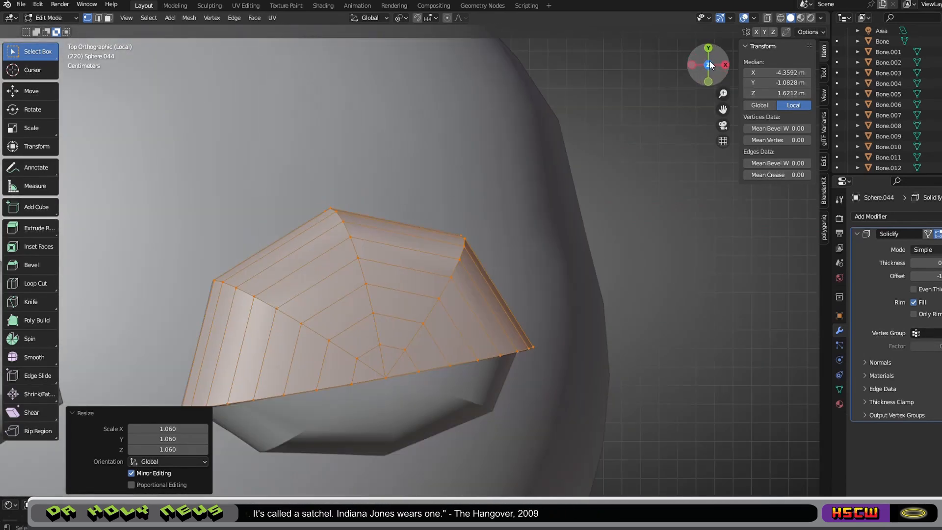
scroll(676, 281, "down", 2)
left_click(580, 278)
scroll(580, 277, "up", 2)
key("Tab")
right_click(403, 332)
left_click(378, 299)
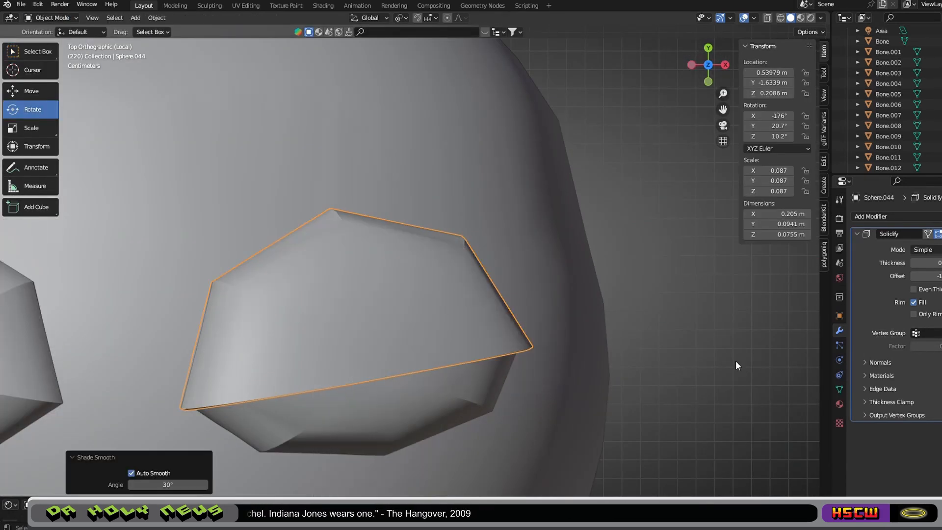
Nudge the eyelid object about -0.007 m along X and -0.0017 m along Y above the eye
scroll(694, 262, "down", 16)
key("g")
key("x")
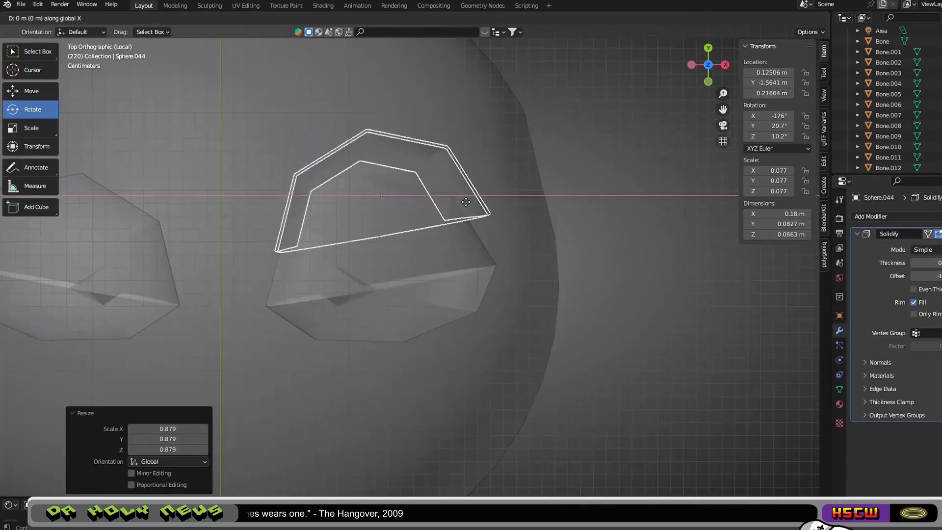
left_click(457, 200)
scroll(438, 173, "up", 3)
middle_click_drag(439, 173, 487, 193, "shift")
key("g")
key("y")
left_click(465, 197)
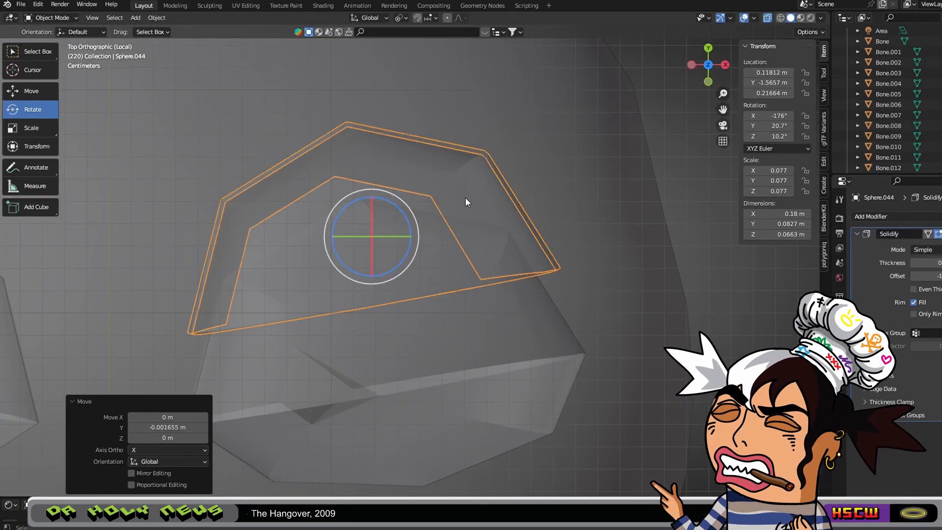
Flatten the eyelid by scaling it 0.68 along Y and move it about -0.013 m along Y
key("s")
key("y")
left_click(434, 197)
key("g")
key("y")
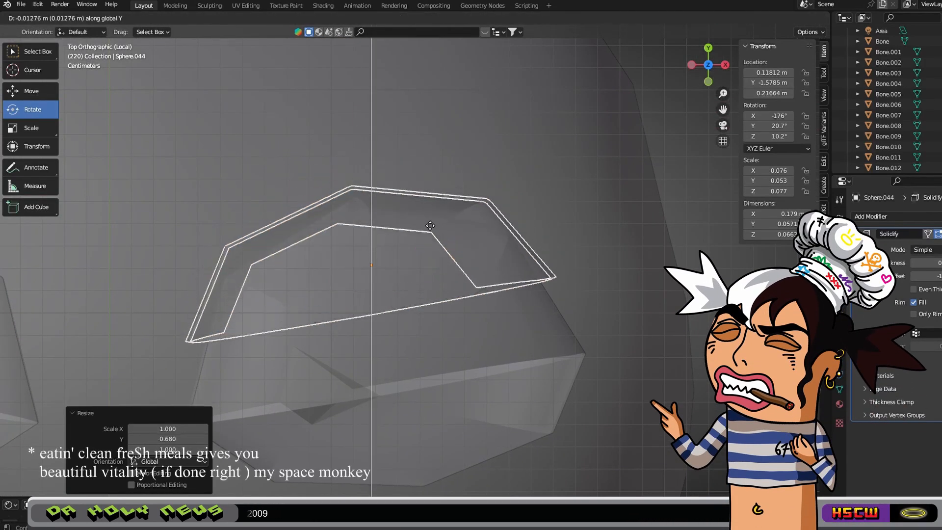
left_click(432, 226)
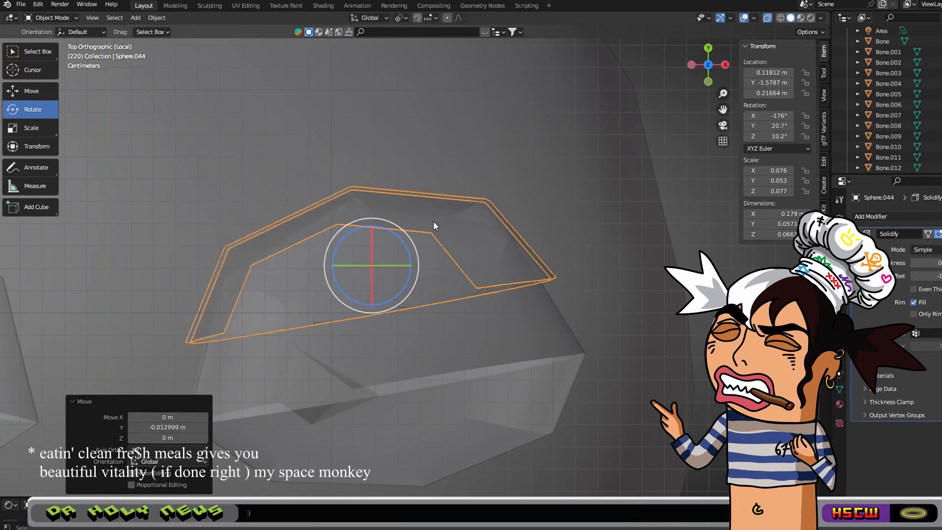
Scale the upper eyelid uniformly by 1.009 and flatten it slightly along global Y
key("s")
left_click(578, 257)
key("s")
key("y")
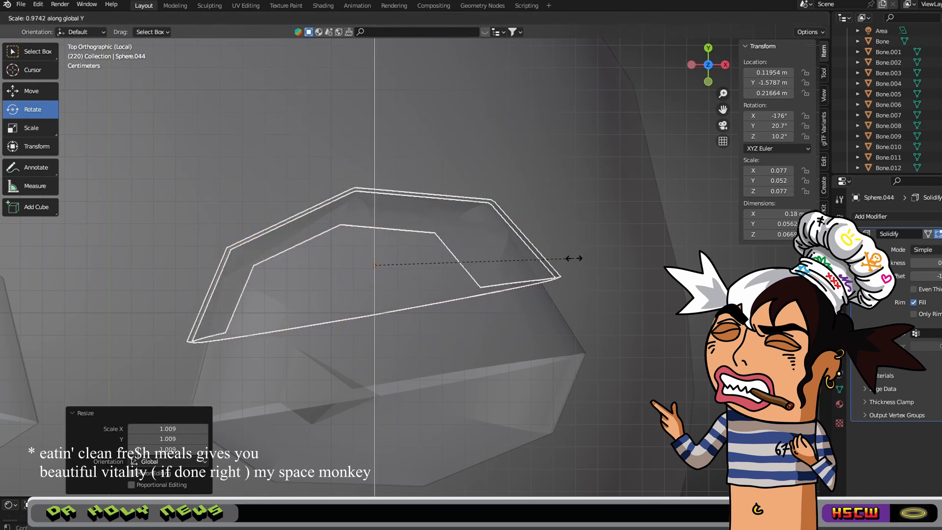
left_click(547, 240)
Flatten the upper eyelid further to a Y scale of 0.042 and move it along Y to -1.5714 m
key("s")
key("y")
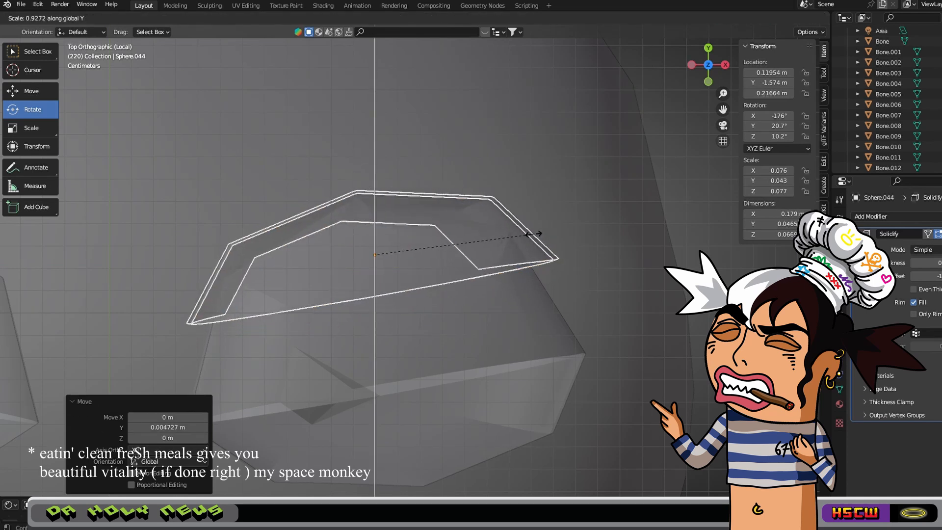
left_click(531, 234)
key("g")
key("y")
left_click(532, 229)
Turn X-ray off and place a duplicate of the upper eyelid beside the head along X
scroll(675, 219, "down", 4)
middle_click_drag(675, 219, 645, 275)
scroll(707, 118, "up", 5)
left_click(645, 155)
left_click(767, 17)
scroll(646, 276, "down", 8)
left_click(707, 63)
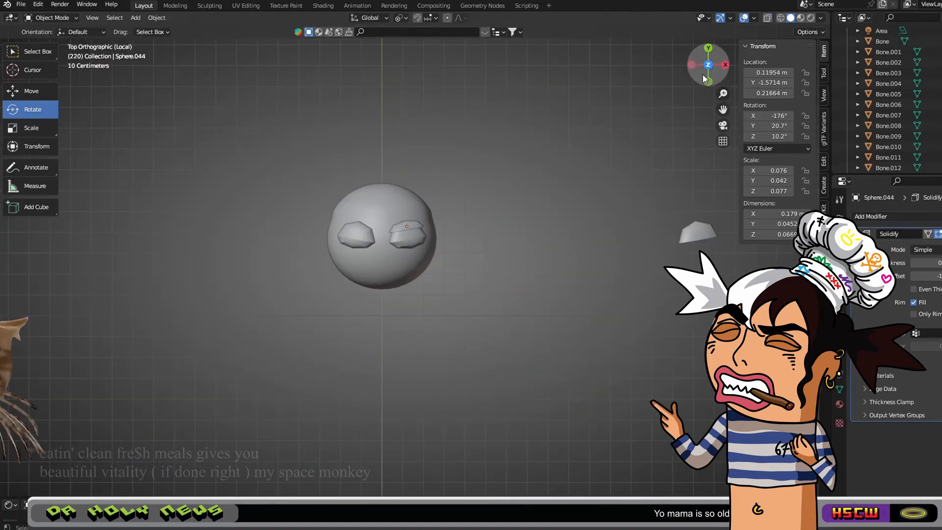
left_click(416, 227)
key("shift+d")
key("x")
left_click(627, 290)
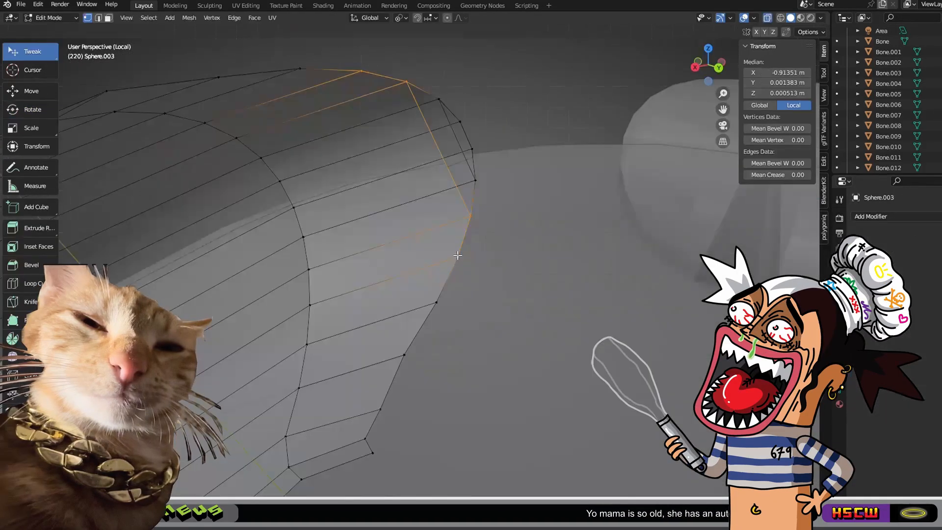
Fill adjacent face strips between opposite rim vertices across the open back of the lower eyelid shell
left_click(768, 18)
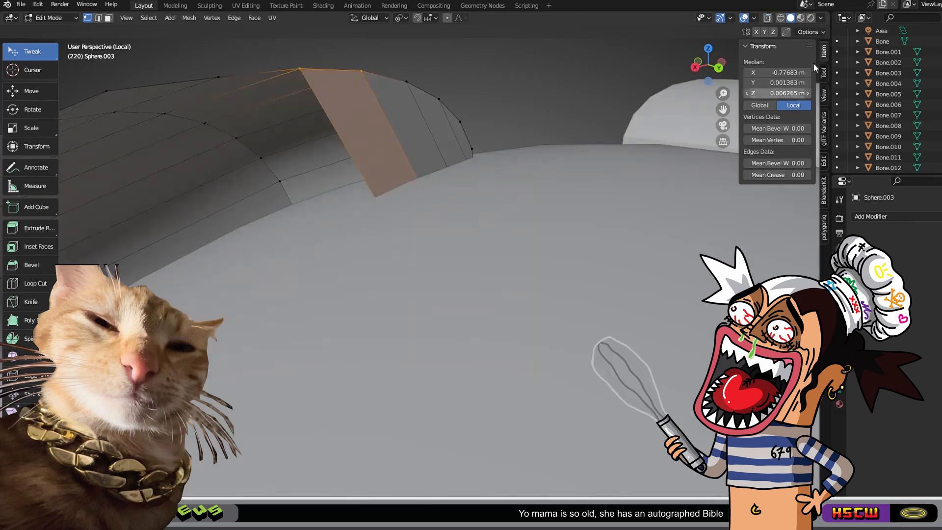
left_click(767, 19)
left_click(300, 68)
left_click(218, 77, "shift")
left_click(436, 302, "shift")
left_click(405, 355, "shift")
key("f")
middle_click_drag(525, 142, 594, 119, "shift")
left_click(471, 348)
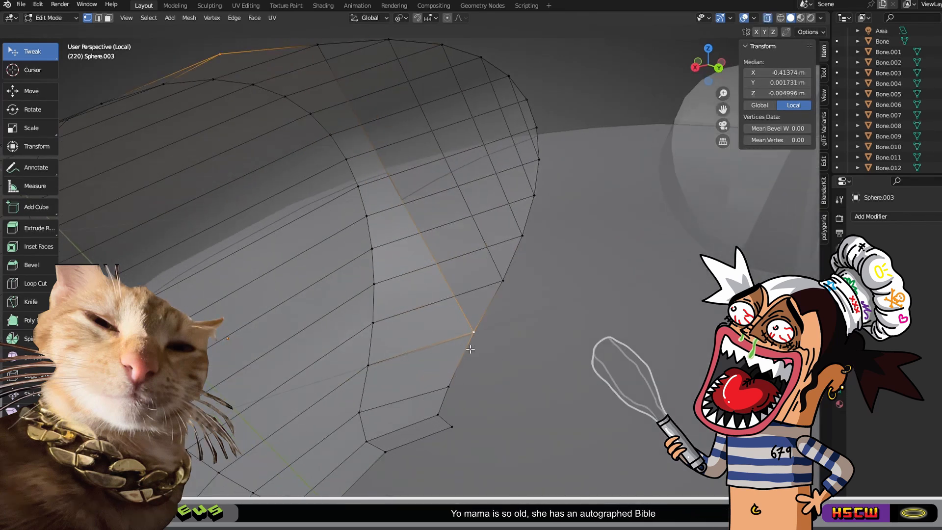
key("f")
Fill the next strip across the shell's back, including the notch vertices at the rim's lower corner
middle_click_drag(320, 51, 324, 74)
left_click(317, 74)
middle_click_drag(309, 168, 299, 162)
left_click(240, 117, "shift")
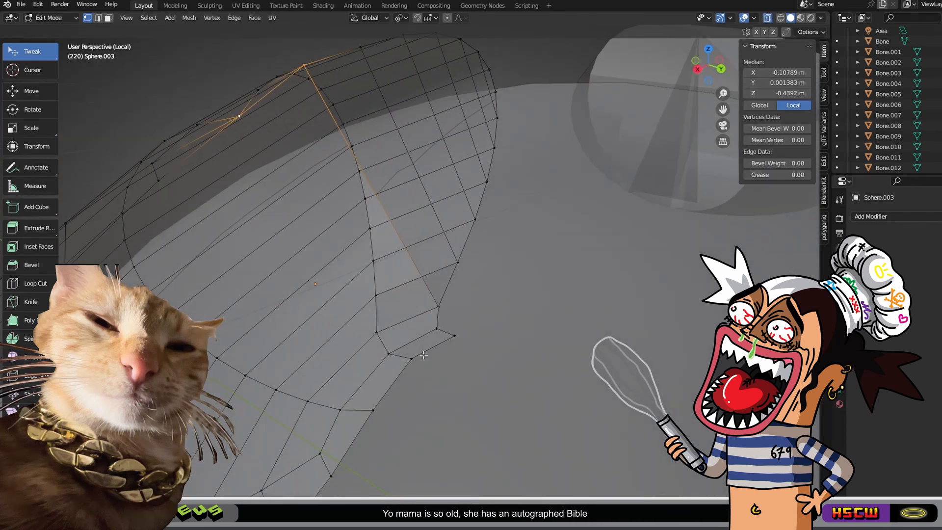
key("f")
key("ctrl+z")
key("f")
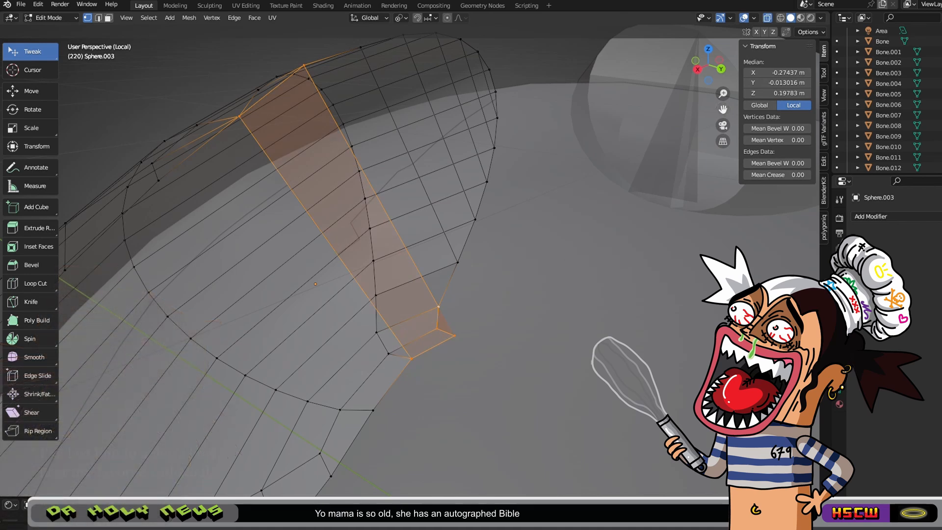
Fill another face strip between opposite rim vertices further along the lower eyelid shell's open back
middle_click_drag(441, 307, 417, 298)
left_click(767, 19)
left_click(767, 19)
middle_click_drag(275, 103, 317, 117)
left_click(317, 117)
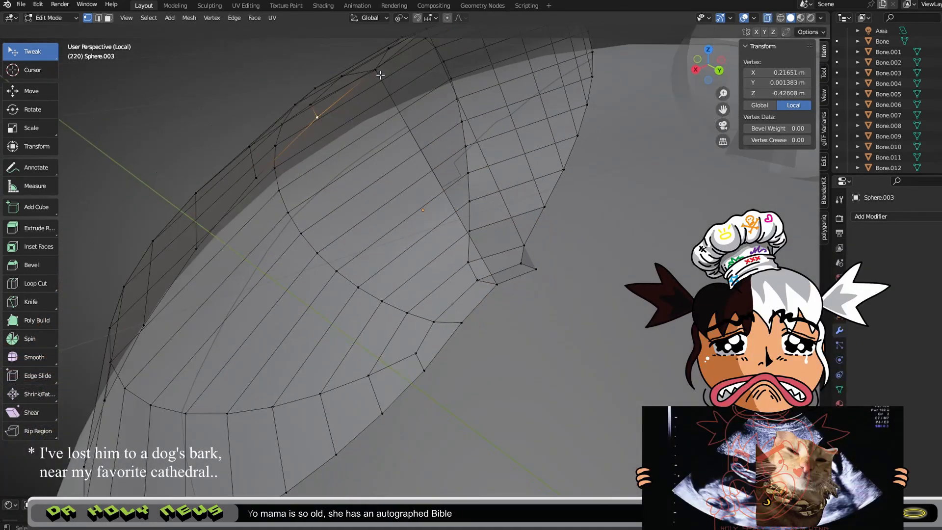
middle_click_drag(519, 285, 487, 371)
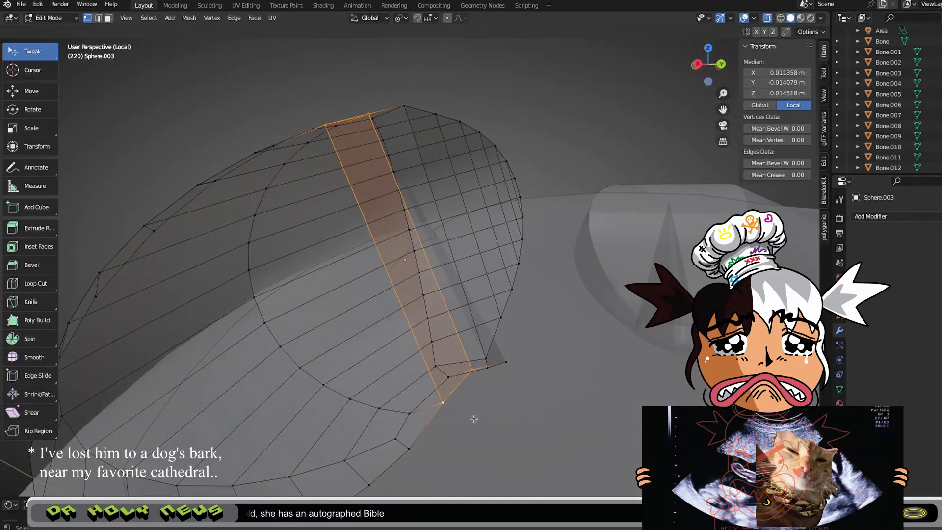
middle_click_drag(474, 418, 469, 456)
key("ctrl+z")
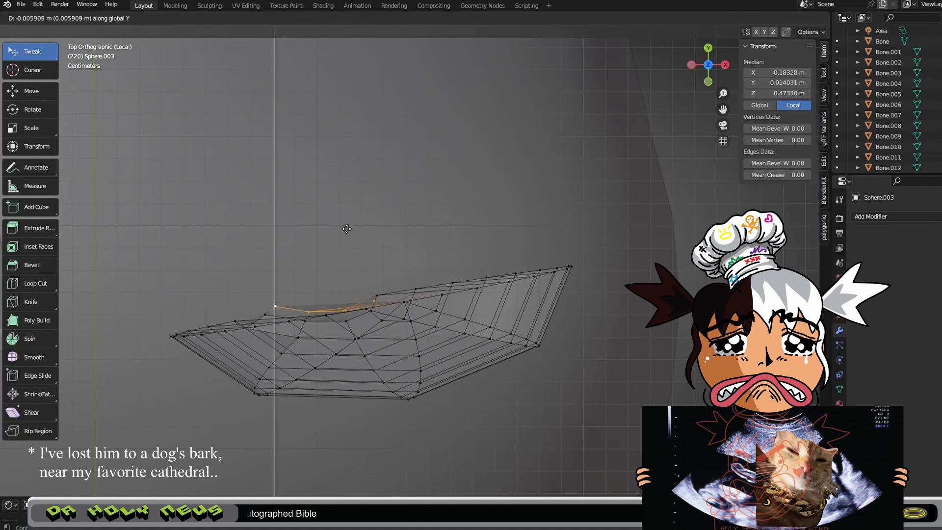
Move the selected raised rim vertices of the lower eyelid -0.009454 m along global Y
left_click(346, 234)
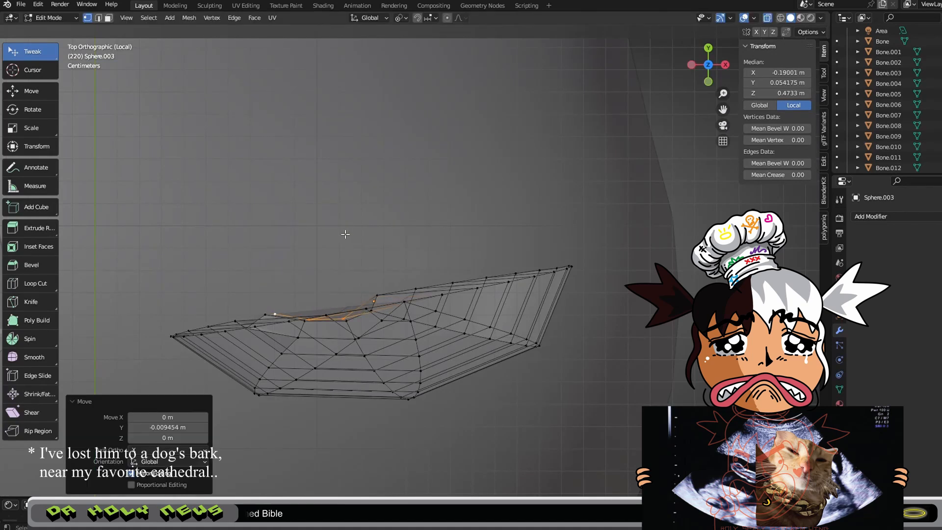
left_click(768, 18)
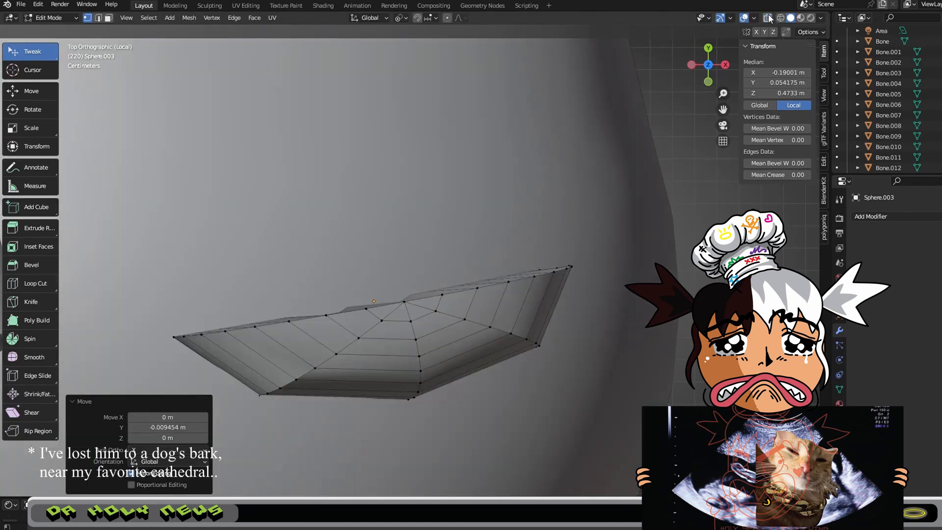
key("alt+z")
Rotate the selected upper rim vertices of the lower eyelid by -2.06° in top view
key("r")
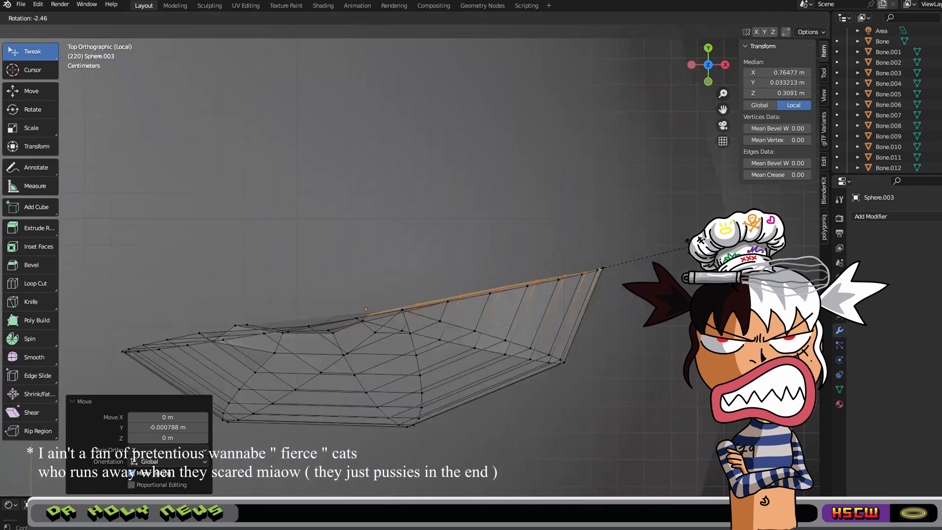
key("Return")
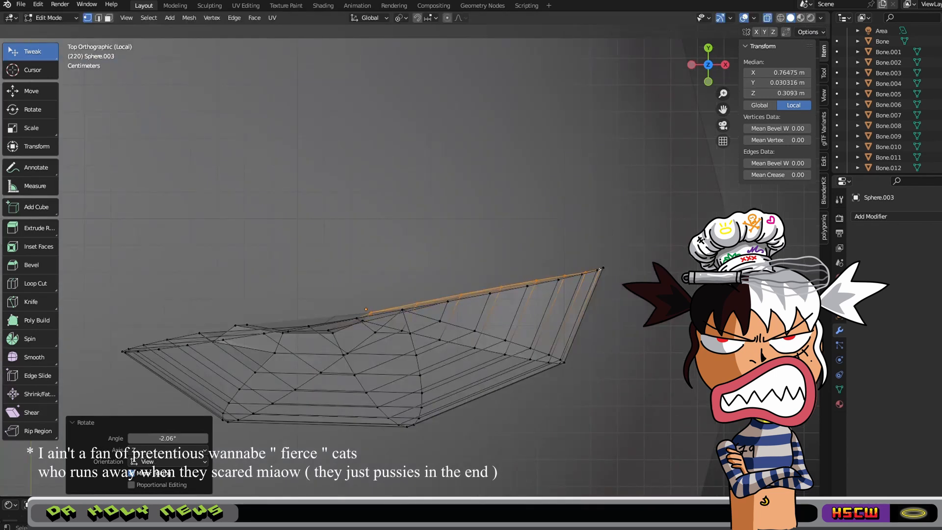
left_click(256, 330)
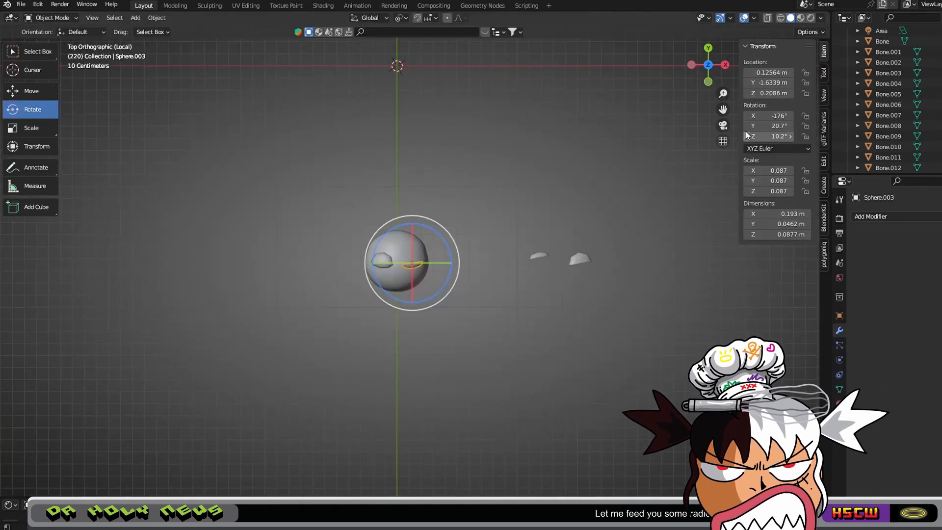
Move the finished lower eyelid along X beside the other eyelid copies
left_click_drag(724, 109, 653, 143)
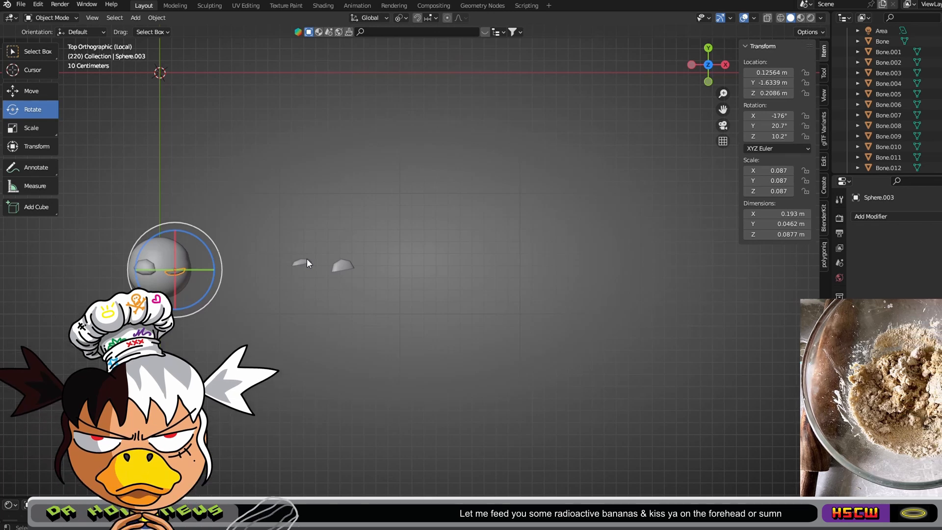
key("g")
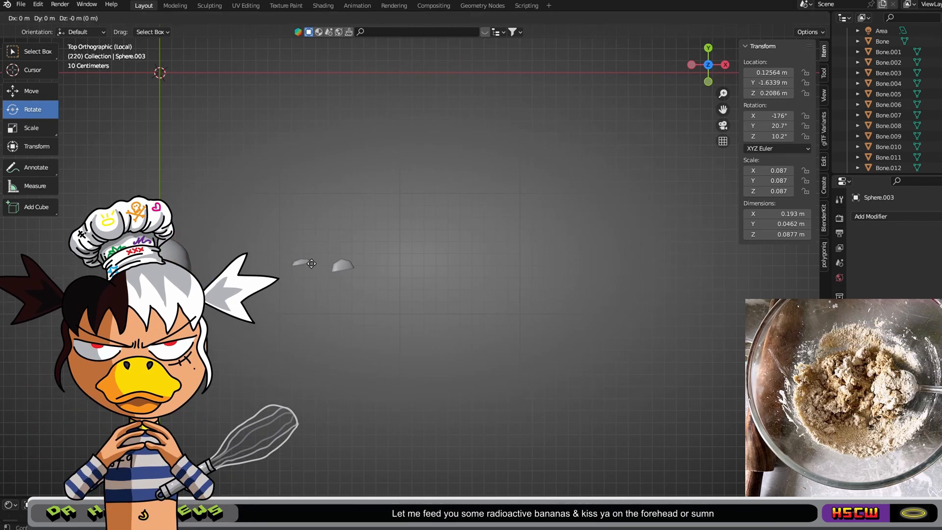
key("x")
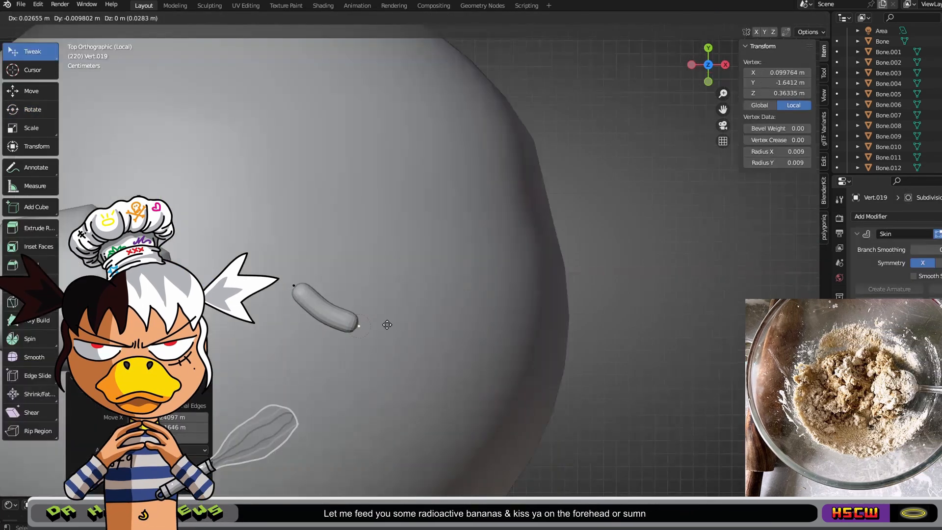
Extend the skin-modified vertex chain into a curved, upward-ending lash line across the bare eye area of the head
key("g")
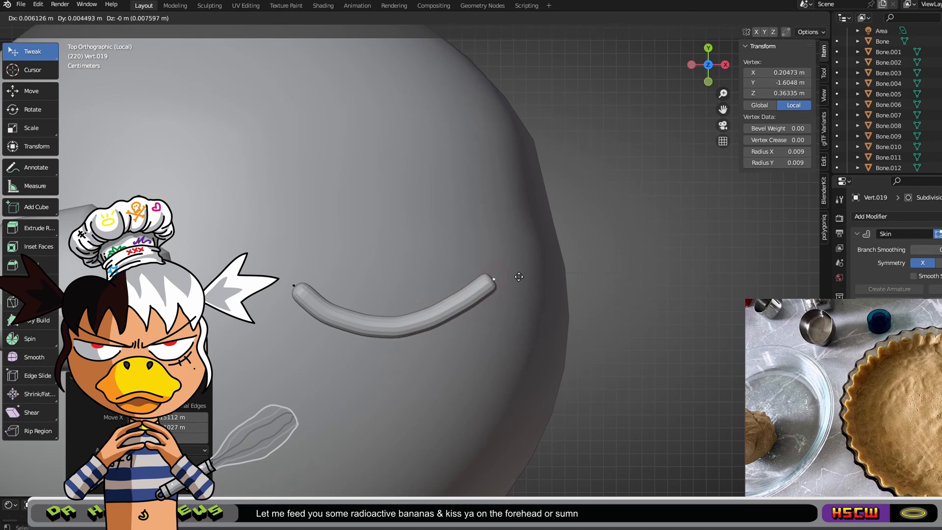
left_click(519, 277)
scroll(519, 276, "down", 5)
middle_click_drag(557, 362, 584, 311, "shift")
scroll(371, 168, "up", 5)
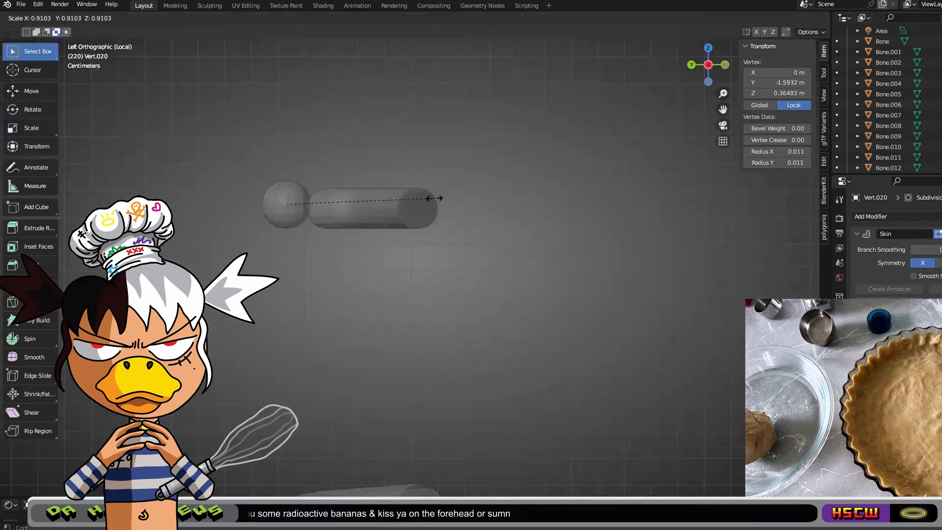
Shrink the new skin vertex sphere to a radius of 0.010 and move it along Y to -1.628 m
left_click(515, 242)
key("g")
key("y")
left_click(610, 243)
Place the skin vertex on the middle of the lash line and start extruding a lash downward
middle_click_drag(610, 244, 570, 336)
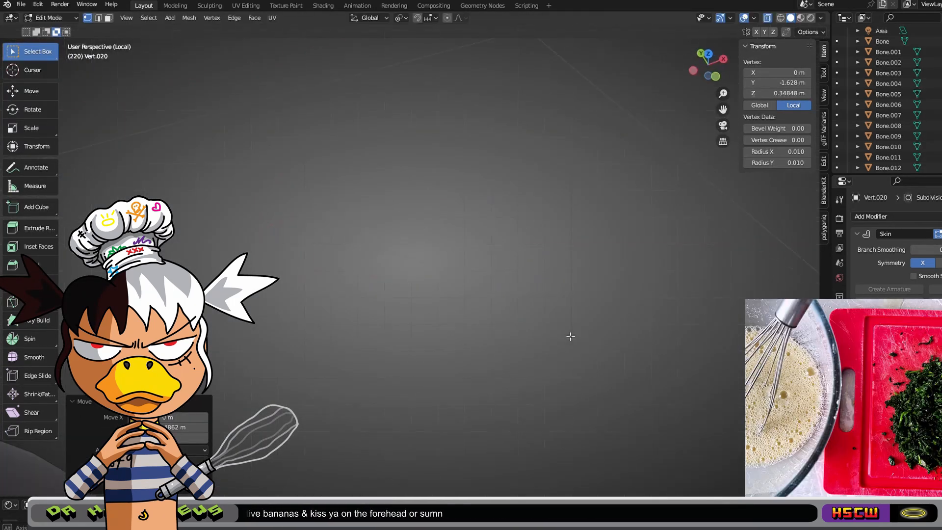
scroll(559, 363, "down", 8)
middle_click_drag(551, 389, 628, 278)
left_click(708, 48)
middle_click_drag(383, 326, 507, 274, "shift")
scroll(506, 273, "up", 6)
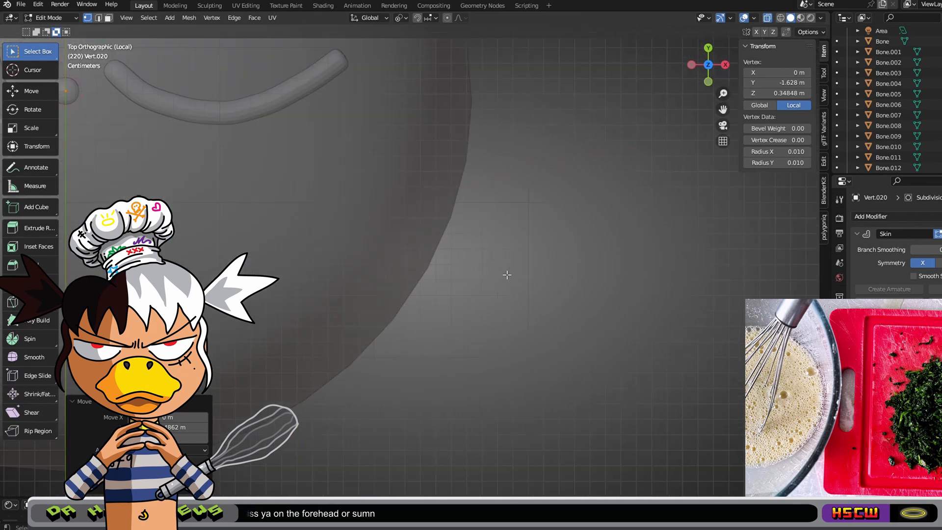
middle_click_drag(174, 84, 301, 191, "shift")
left_click(396, 250)
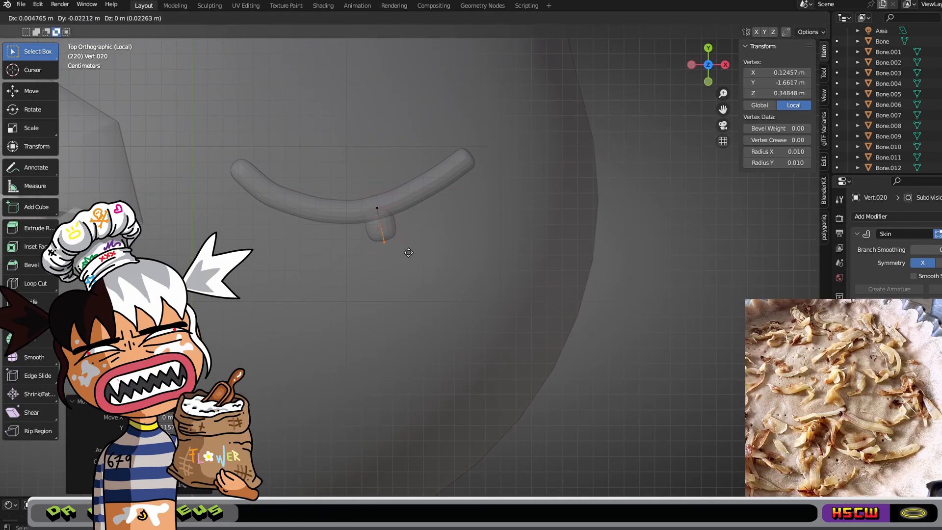
Extend the lash into a short outward curve with a tapered tip of 0.009 radius
left_click(432, 287)
scroll(549, 301, "down", 5)
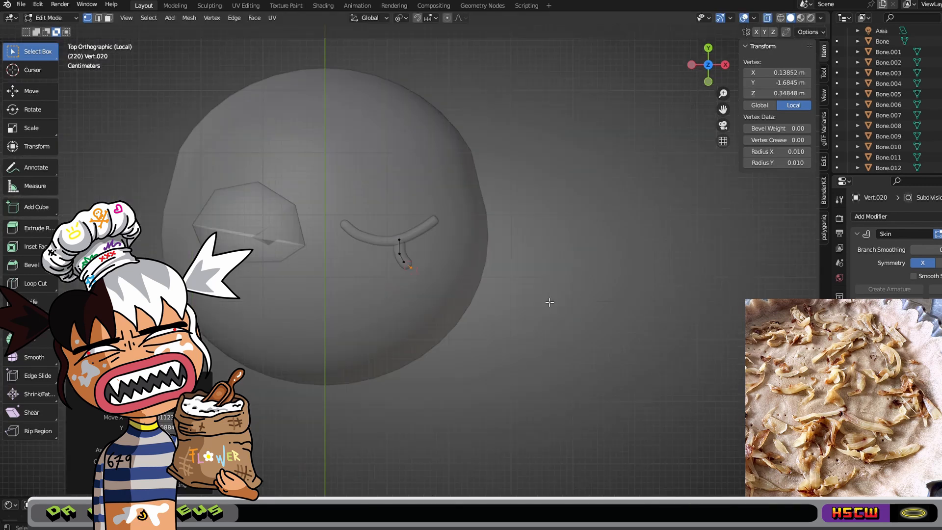
scroll(549, 301, "up", 4)
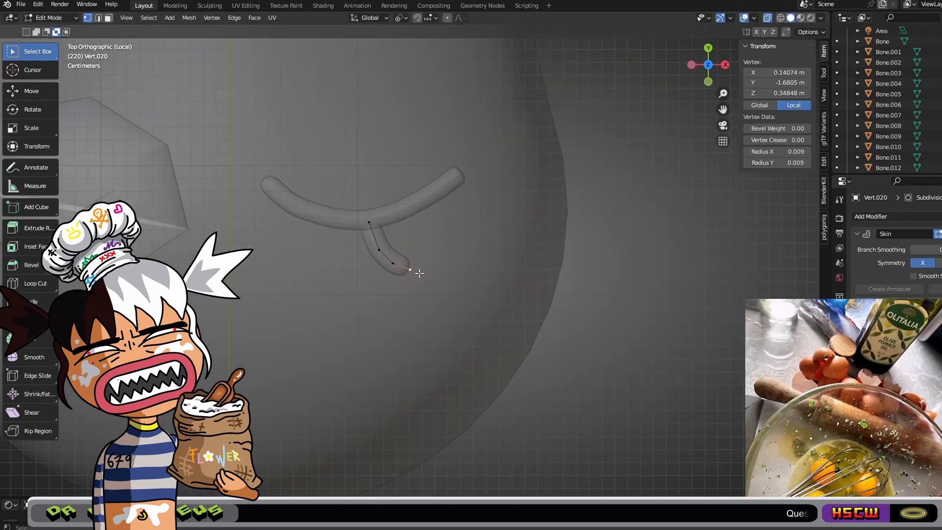
left_click(437, 275)
scroll(437, 276, "up", 2)
Duplicate the lash twice along the lash line, about 0.035 m and 0.071 m along X, raising each copy along Y
key("Tab")
key("shift+d")
key("x")
left_click(534, 233)
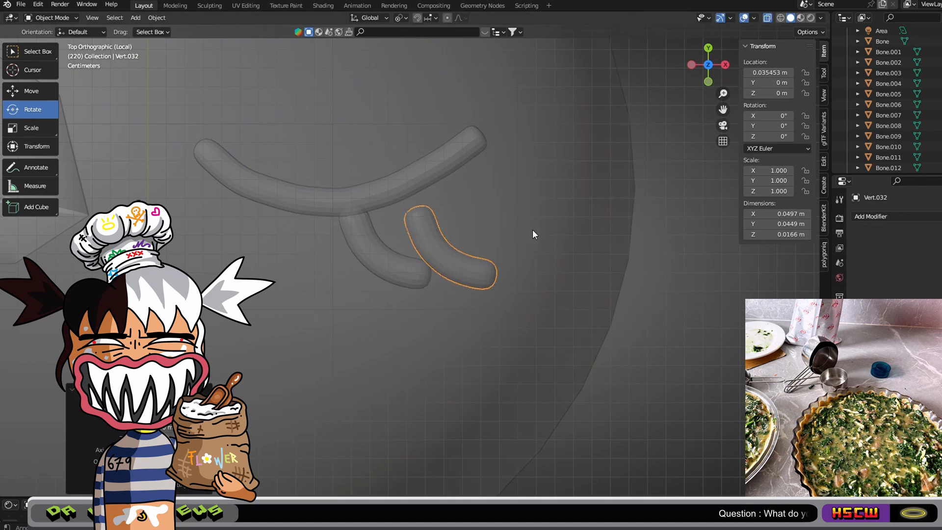
key("g")
key("y")
left_click(517, 193)
key("y")
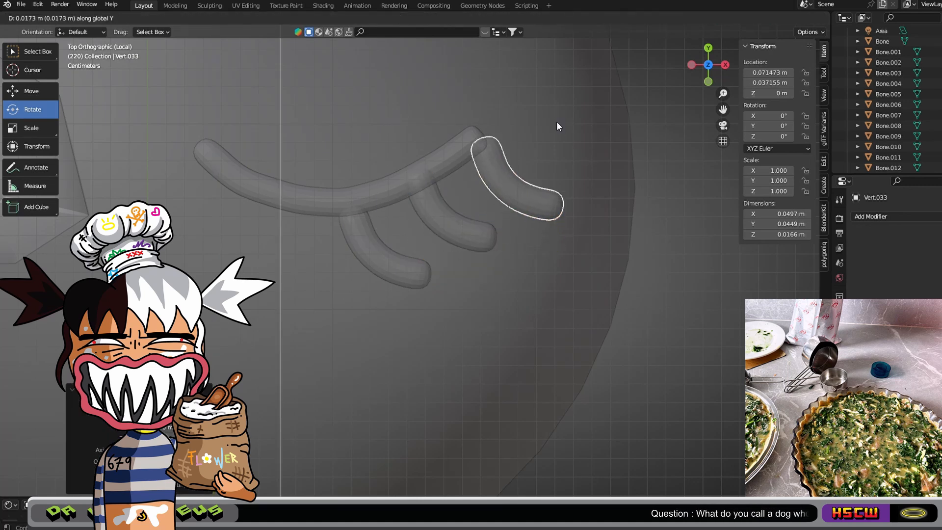
left_click(524, 136)
Nudge the middle lash closer to the first one along X and slightly down along Y
left_click(463, 241)
key("g")
key("x")
left_click(444, 244)
key("g")
key("y")
left_click(444, 257)
Recentre the first lash's origin on its own geometry and rotate the lash slightly clockwise
left_click(412, 272)
key("r")
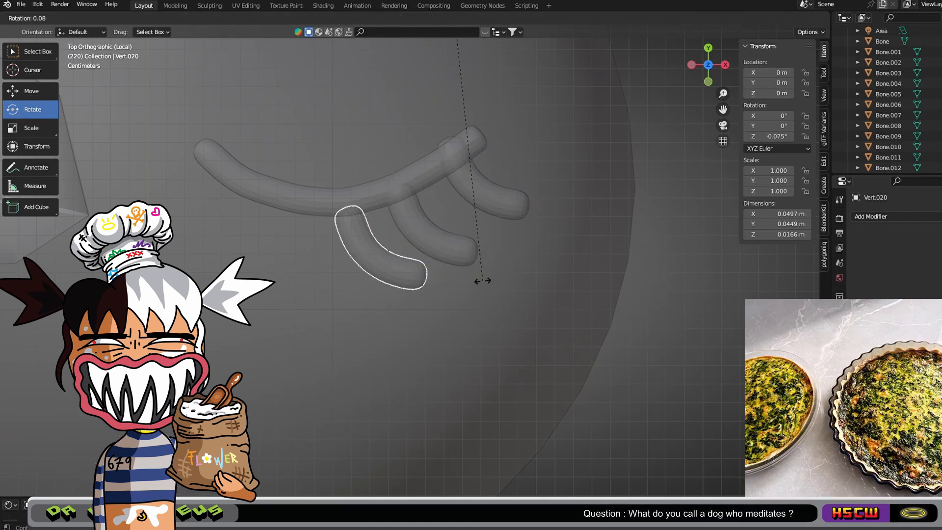
right_click(507, 274)
right_click(449, 206)
left_click(539, 260)
key("r")
left_click(552, 282)
Move the outermost lash to X 0.049351 m and Y 0.028079 m against the lash line
left_click(515, 209)
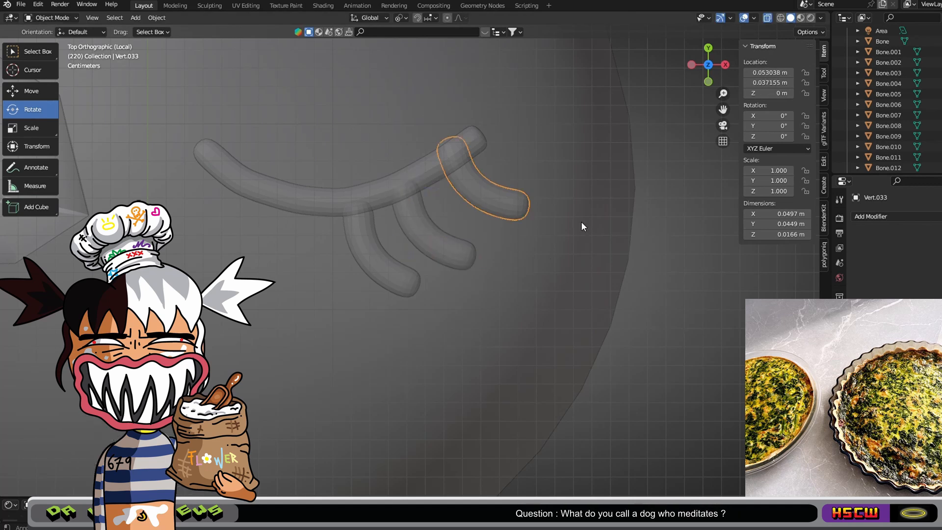
key("y")
key("y")
left_click(606, 230)
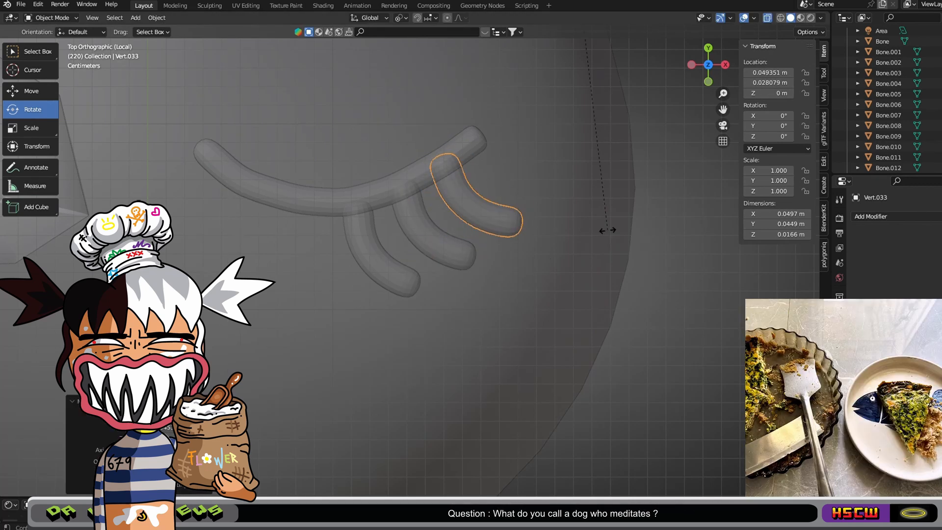
Recentre the outermost lash's origin on its geometry and rotate the lash slightly in top view
right_click(497, 218)
left_click(544, 228)
key("r")
left_click(601, 244)
Join the three lashes to the curved lash line and shade the combined object smooth
left_click(437, 245, "shift")
left_click(321, 197, "shift")
key("ctrl+j")
right_click(322, 197)
left_click(305, 152)
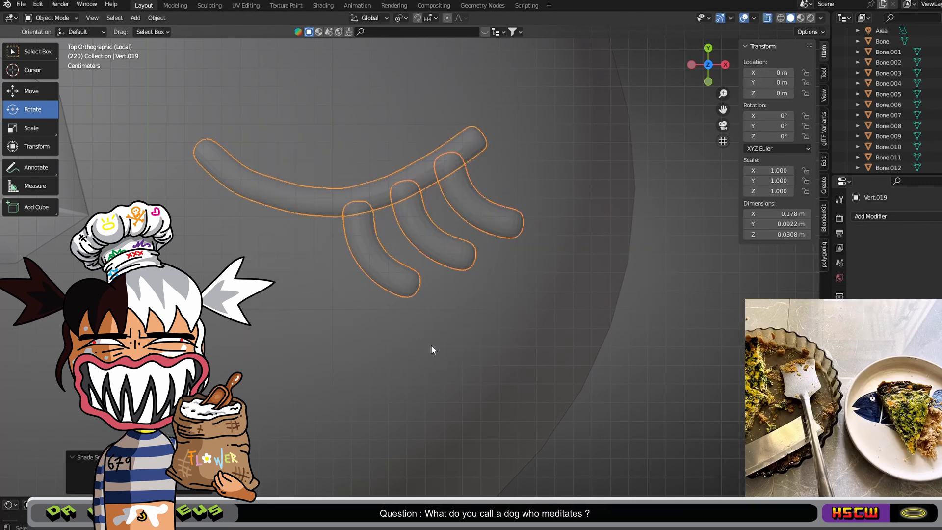
Assign the existing black material to the joined eyelashes
scroll(431, 351, "down", 6)
middle_click_drag(431, 351, 518, 400)
left_click(707, 65)
scroll(573, 239, "up", 6)
left_click(839, 405)
left_click(858, 261)
left_click(878, 284)
Move the joined eyelashes along X to sit beside the eyelid copies next to the head
scroll(615, 277, "down", 7)
middle_click_drag(606, 269, 615, 278)
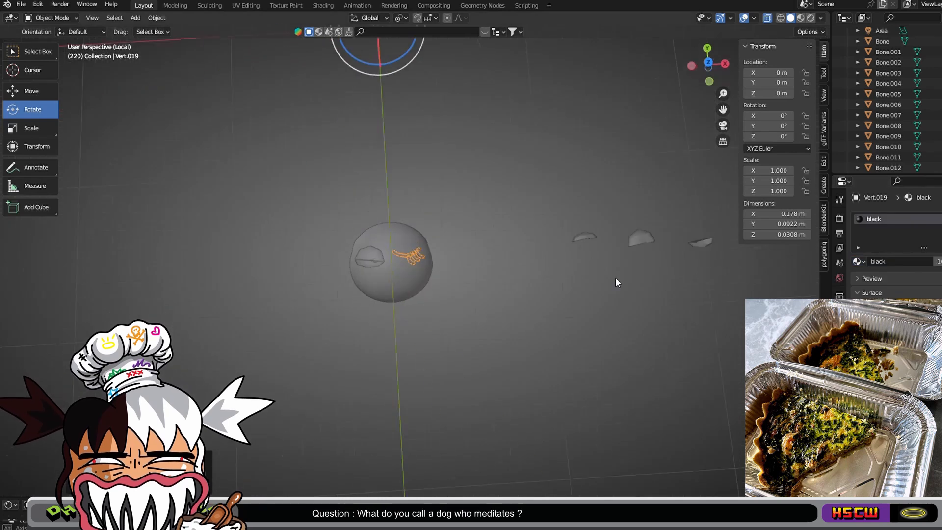
left_click(707, 64)
key("g")
key("x")
left_click(700, 242)
Scale the cube above the ring to about 0.029 m wide along X and 0.093 m long along Y
middle_click_drag(664, 338, 755, 230)
left_click_drag(709, 71, 501, 261)
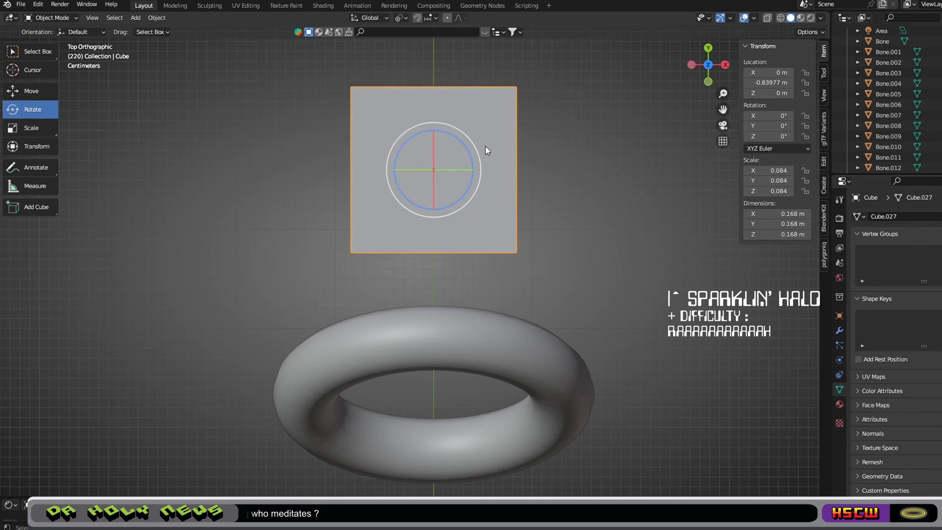
key("s")
key("x")
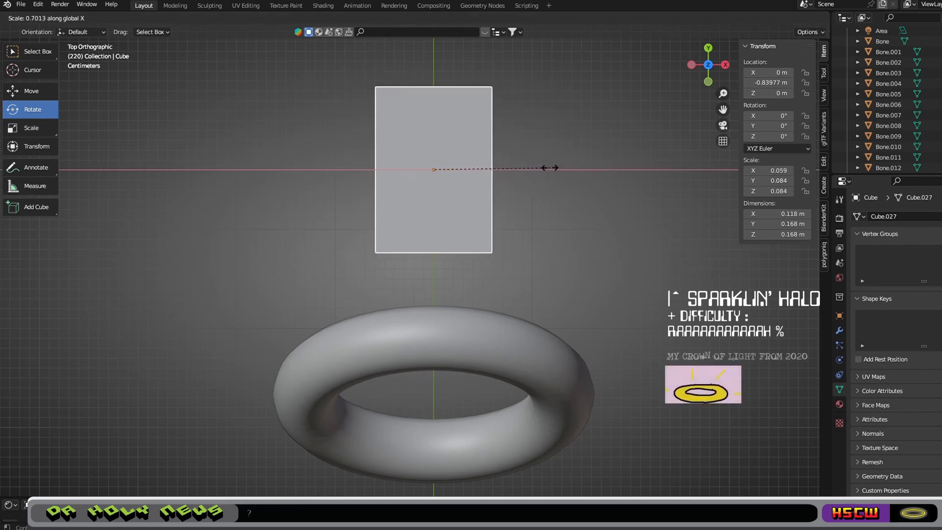
left_click(463, 163)
key("s")
key("y")
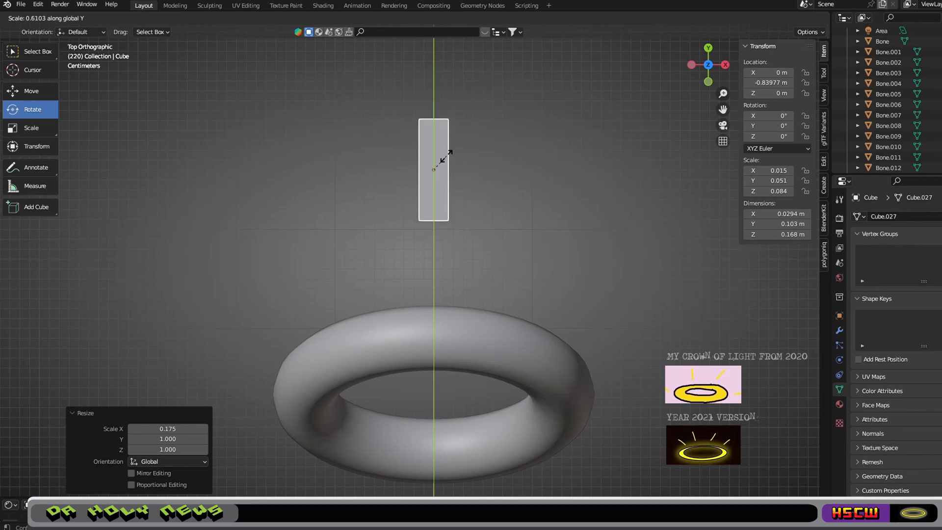
left_click(444, 156)
Shorten the block above the ring along Y to about 0.085 m
scroll(577, 245, "down", 10)
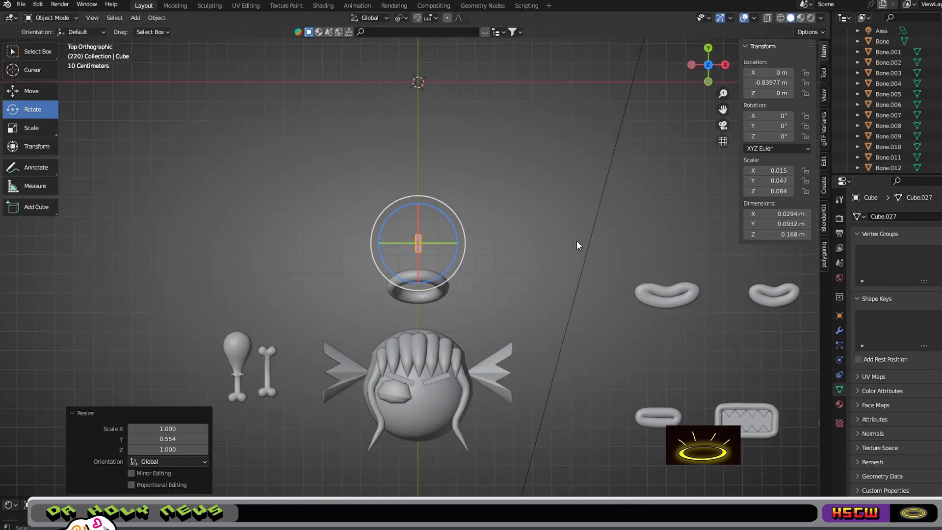
scroll(576, 248, "up", 9)
scroll(577, 249, "up", 2)
key("s")
key("y")
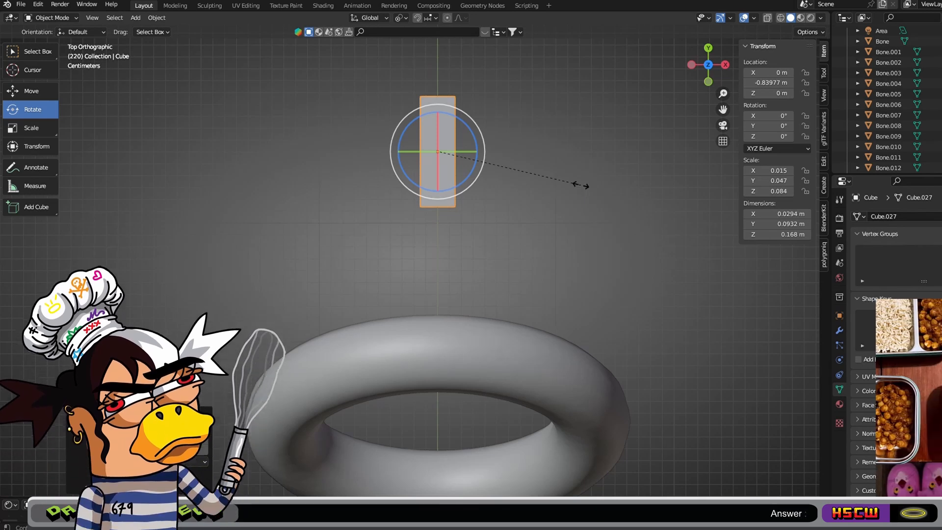
left_click(571, 182)
Flatten the block along Z to about 0.020 m thick
middle_click_drag(569, 181, 704, 141)
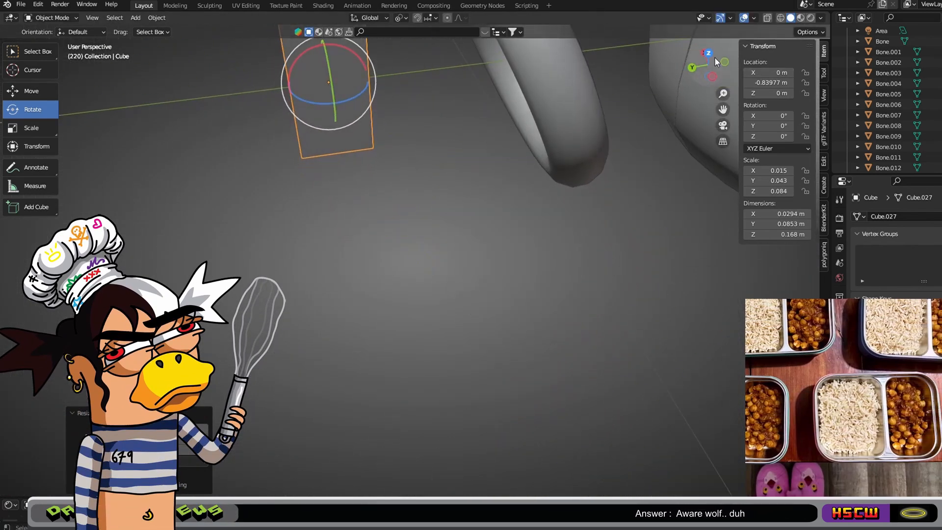
left_click(711, 77)
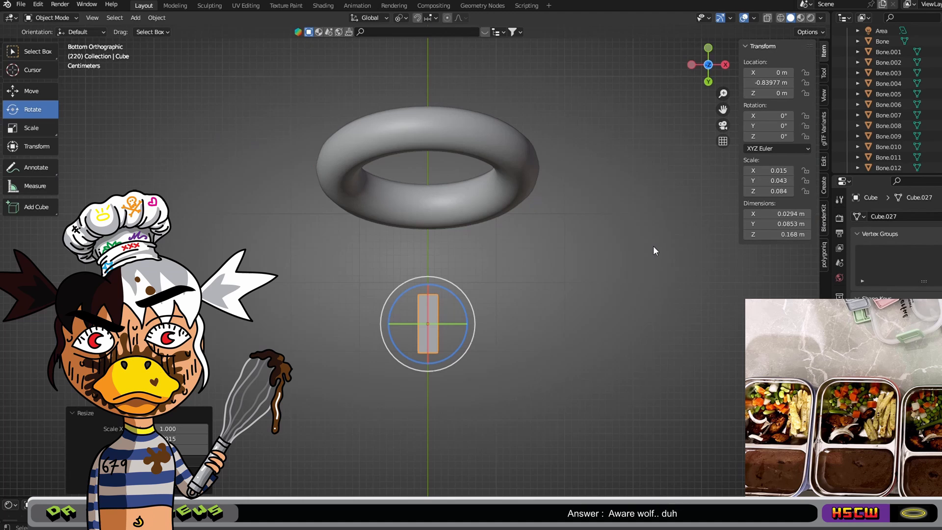
middle_click_drag(652, 246, 506, 234)
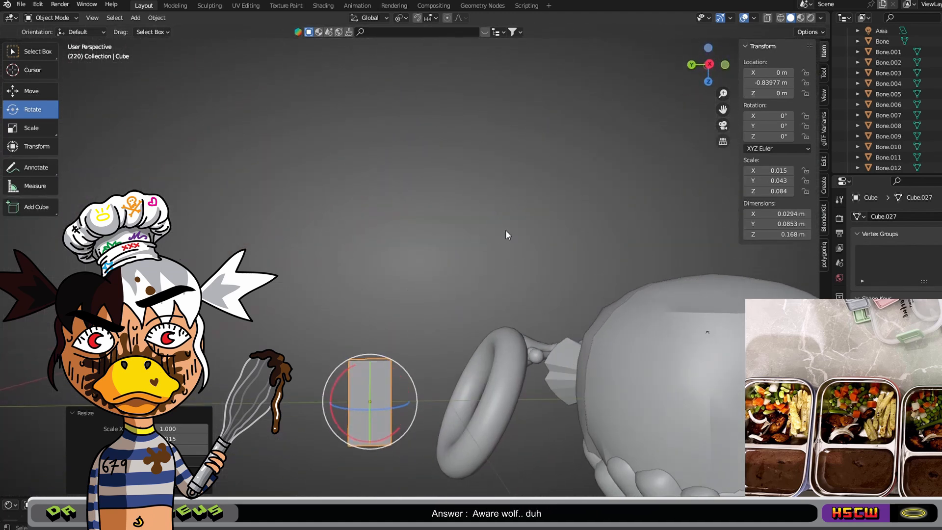
key("s")
key("z")
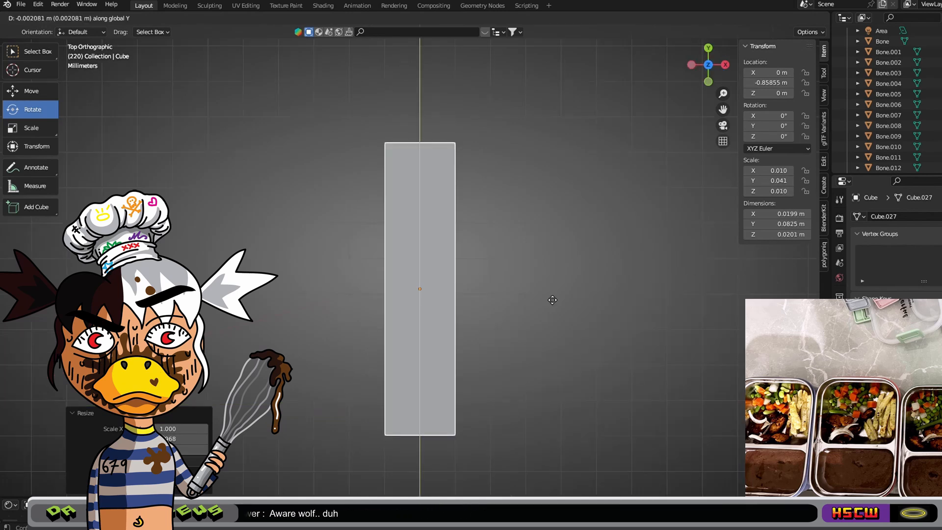
Trim the bar's length to about 0.0795 m and shift it along Y to about -0.860 m
left_click(552, 300)
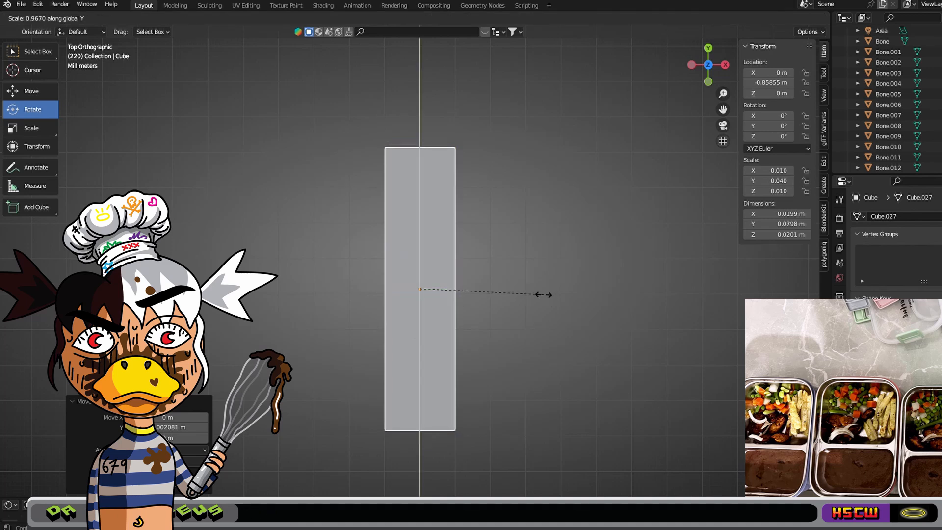
left_click(544, 296)
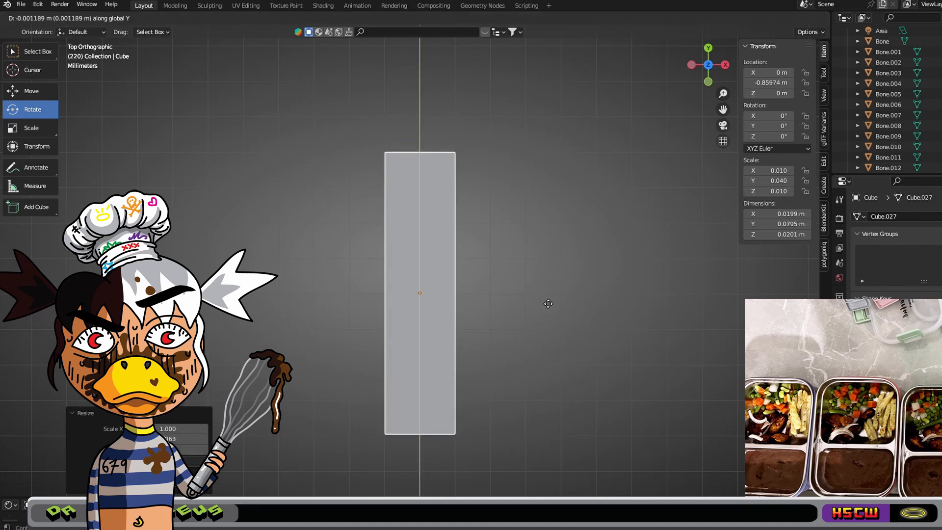
left_click(548, 305)
scroll(543, 305, "down", 6)
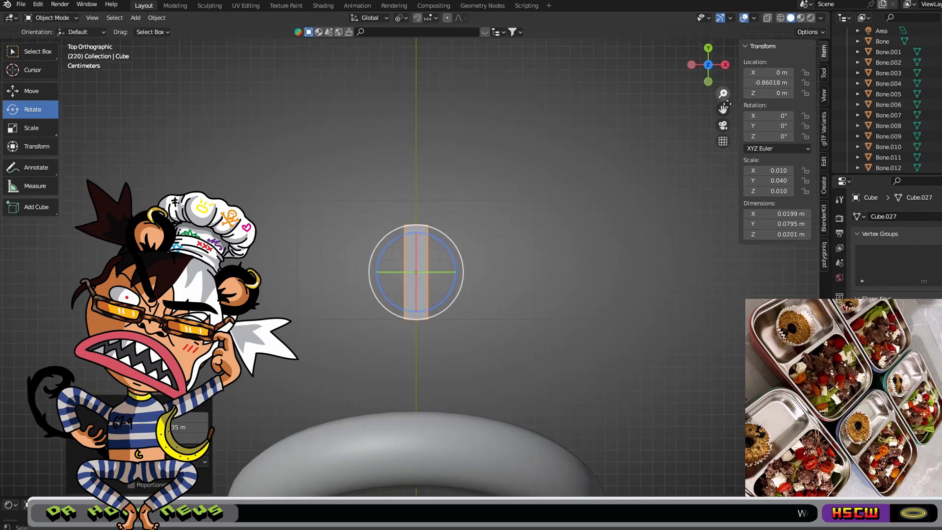
Duplicate the bar to the positive X side at about 0.110 m and rotate the copy to about -27.6° around Z
left_click_drag(726, 104, 721, 31)
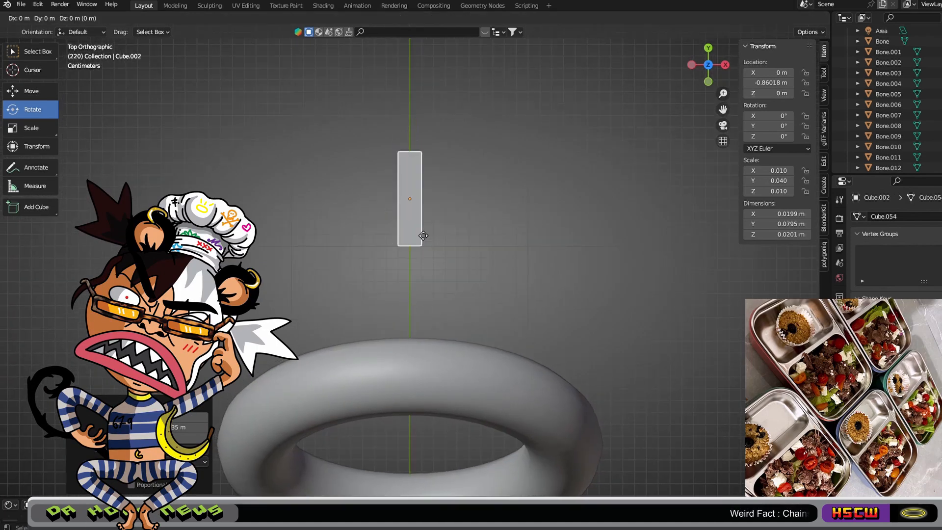
left_click(549, 264)
key("r")
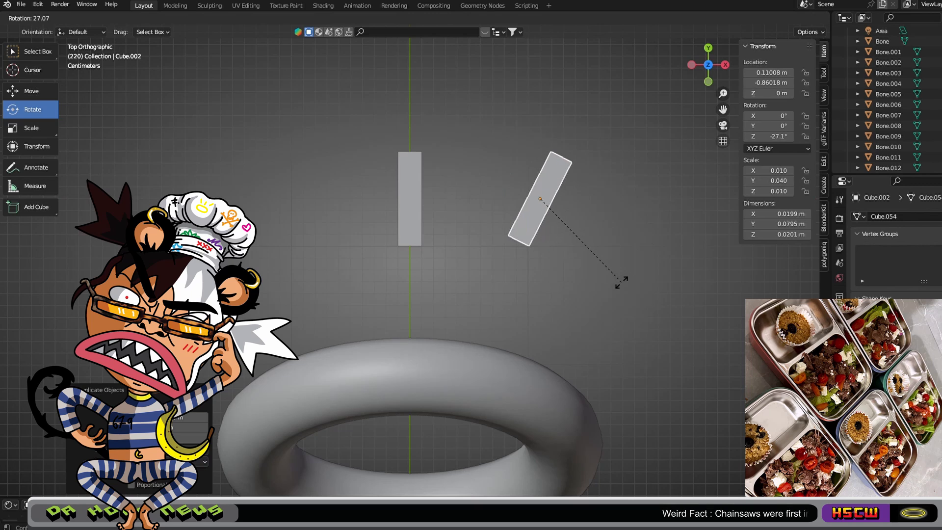
left_click(621, 283)
Move the slanted ray to about -0.881 m in Y and 0.121 m in X
key("g")
key("y")
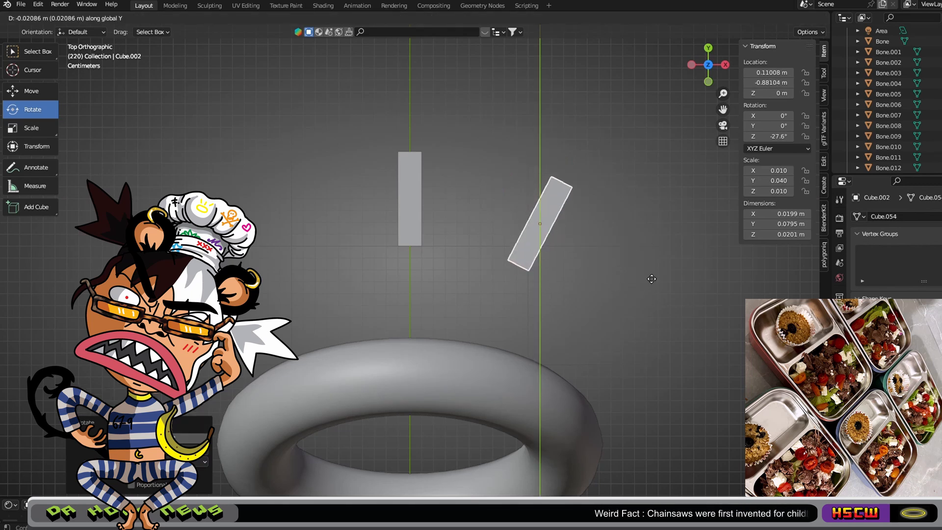
left_click(650, 277)
key("g")
key("x")
left_click(663, 325)
scroll(661, 323, "up", 1)
Duplicate the slanted ray to the opposite side, mirror it along global X and place it at about -0.117 m in X
key("shift+d")
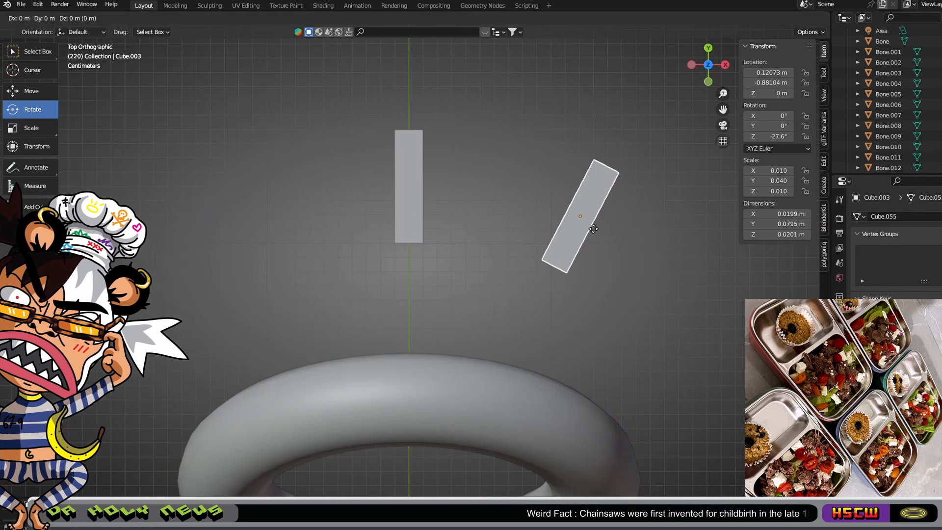
key("x")
left_click(270, 210)
left_click(157, 18)
mouse_move(197, 58)
left_click(289, 69)
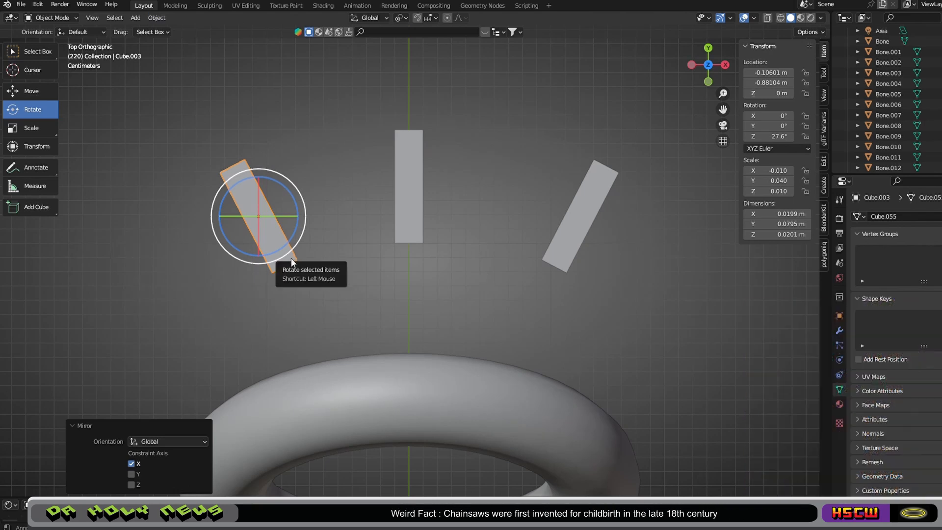
key("g")
key("x")
left_click(279, 267)
scroll(490, 277, "down", 2)
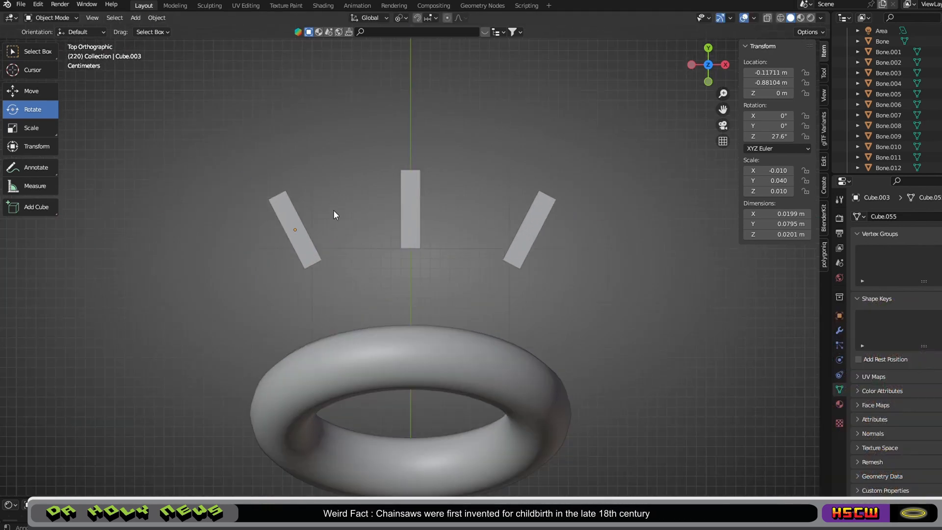
Tilt the three rays by about 23° around the X axis so they have depth in top view
left_click_drag(528, 245, 529, 238)
left_click(601, 320)
scroll(601, 320, "down", 4)
scroll(601, 319, "up", 4)
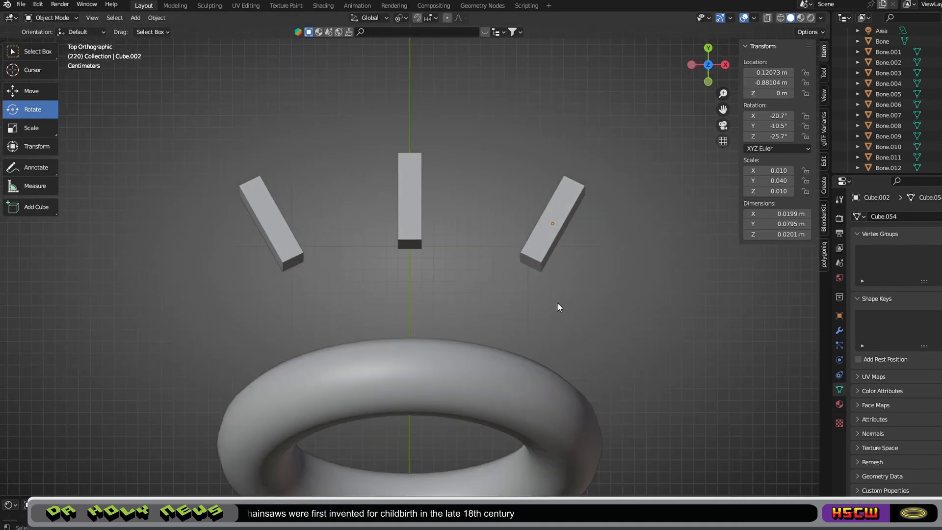
left_click(410, 210)
left_click(21, 5)
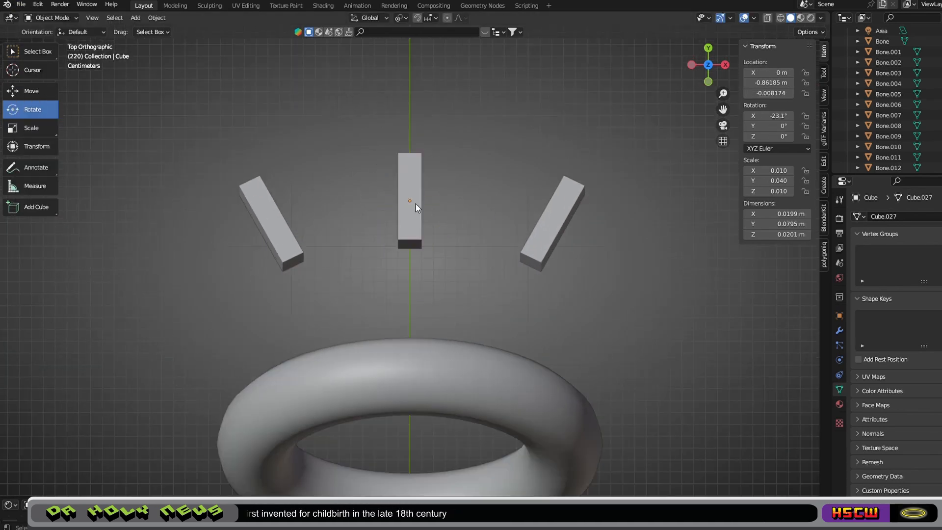
Duplicate the slanted ray on the positive X side about 0.057 m inward and rotate the copy to about -5.35° around Z
left_click(564, 219)
key("shift+d")
key("x")
left_click(498, 219)
key("r")
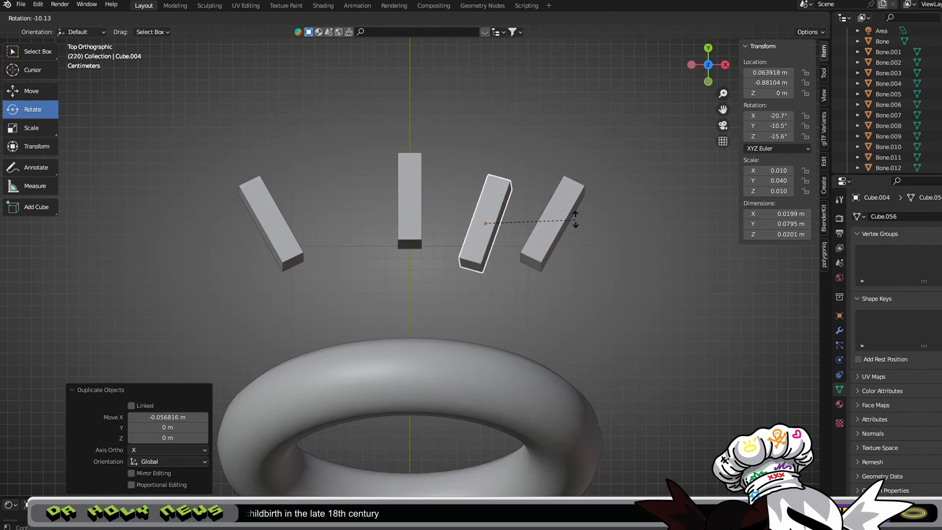
left_click(572, 203)
Move the new inner ray to about -0.870 m in Y and 0.058 m in X
key("g")
key("y")
left_click(549, 191)
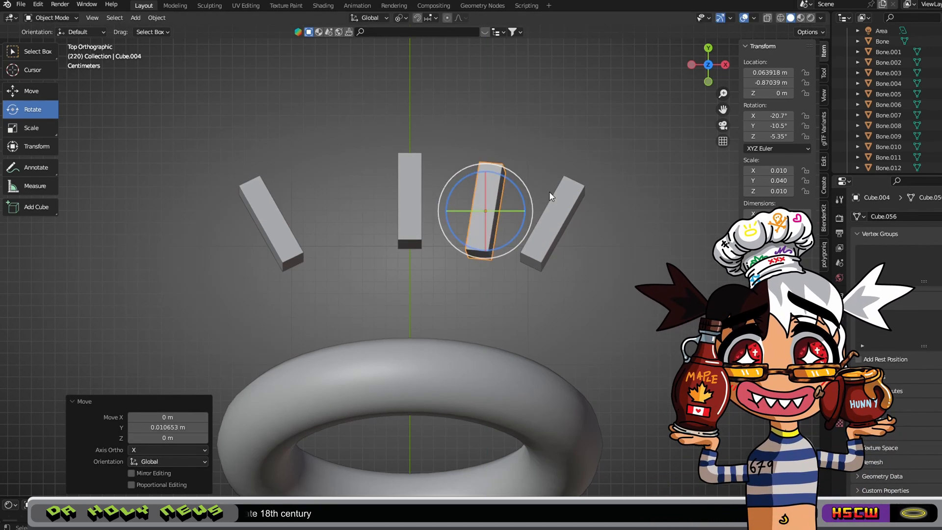
key("g")
key("x")
left_click(496, 208)
key("g")
key("x")
left_click(491, 211)
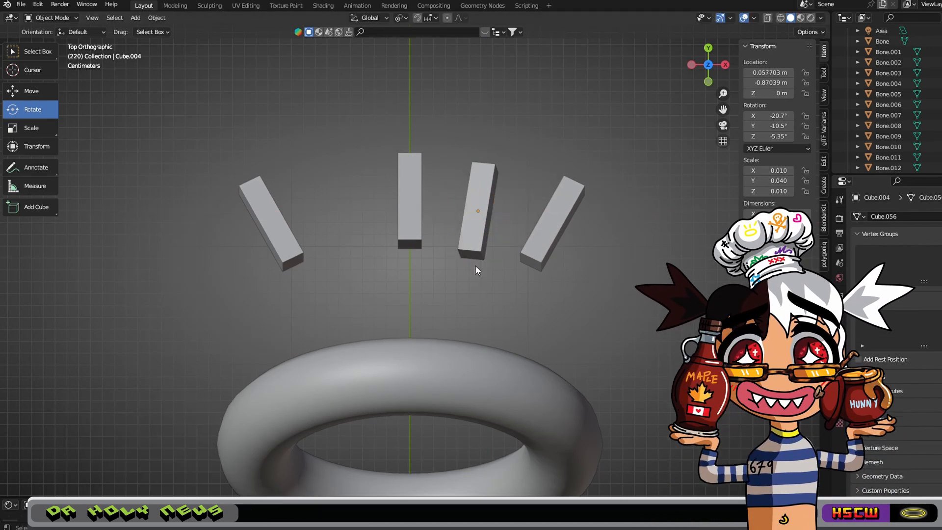
Duplicate the inner ray to the negative X side, mirror it along global X and align it symmetrically about the central ray
left_click(478, 233)
key("shift+d")
key("x")
left_click(344, 232)
left_click(156, 17)
mouse_move(180, 51)
left_click(265, 66)
key("g")
key("x")
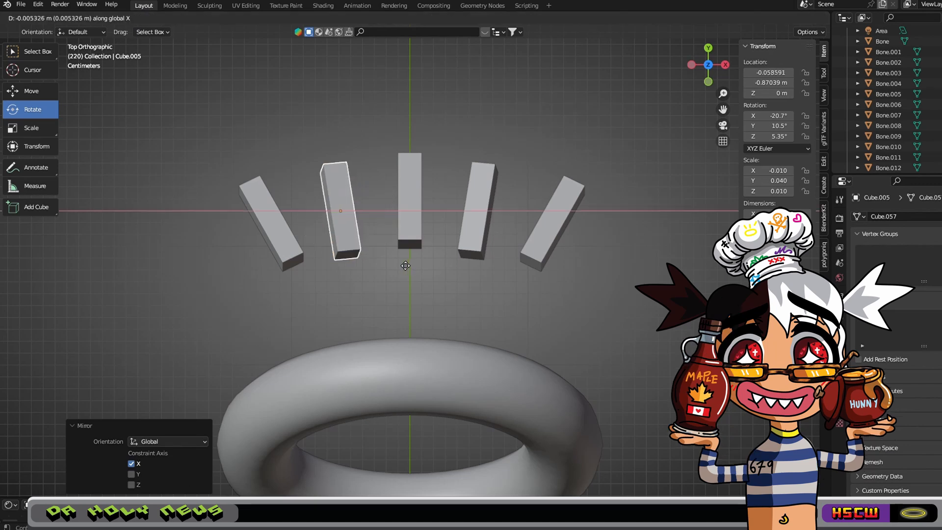
left_click(408, 265)
left_click(431, 250)
Duplicate the outer ray on the positive X side outward and lower it to about 0.156 m in X and -0.920 m in Y
left_click(549, 221)
key("shift+d")
key("x")
left_click(626, 255)
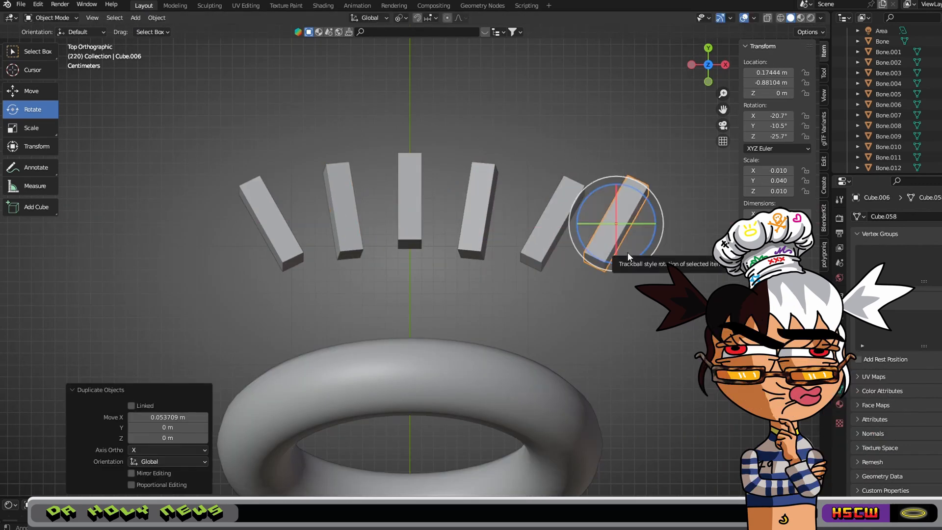
key("g")
key("y")
left_click(651, 314)
key("g")
left_click(630, 306)
Rotate the new outermost ray in top view to about -41.1° around Z
key("r")
left_click(666, 309)
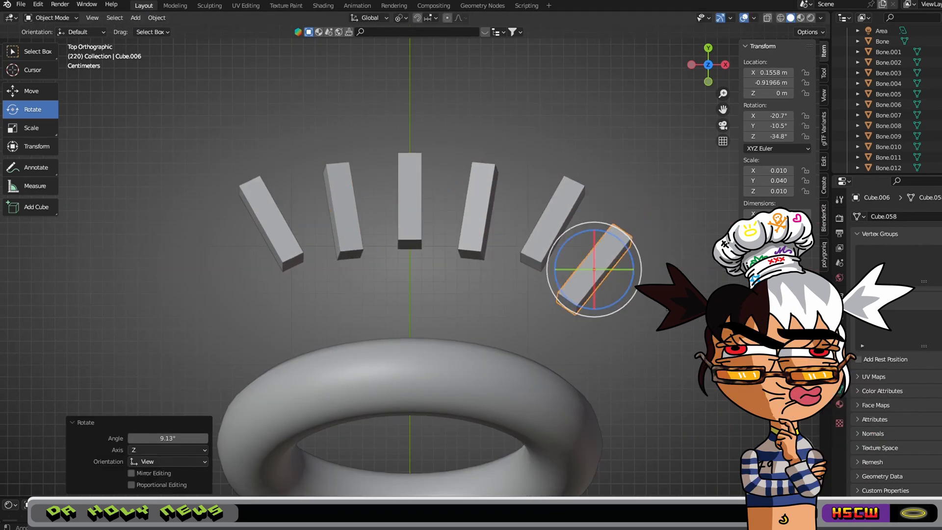
left_click(709, 308)
key("r")
left_click(708, 321)
Nudge the outermost ray to about 0.164 m in X and -0.925 m in Y
key("g")
key("x")
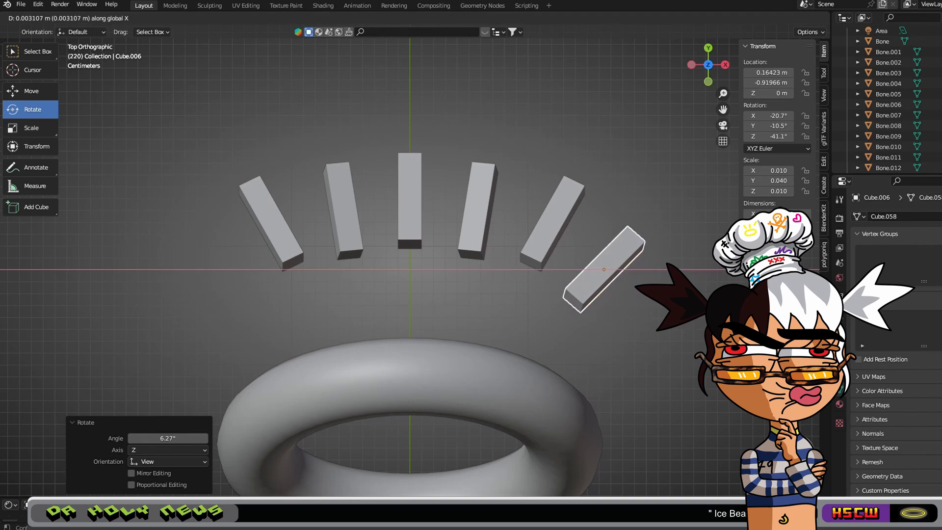
left_click(711, 324)
key("g")
key("y")
left_click(712, 329)
left_click(687, 349)
Duplicate the outermost ray to the opposite side, mirror it along global X and place it at about -0.163 m in X
left_click(619, 273)
key("shift+d")
key("x")
left_click(245, 275)
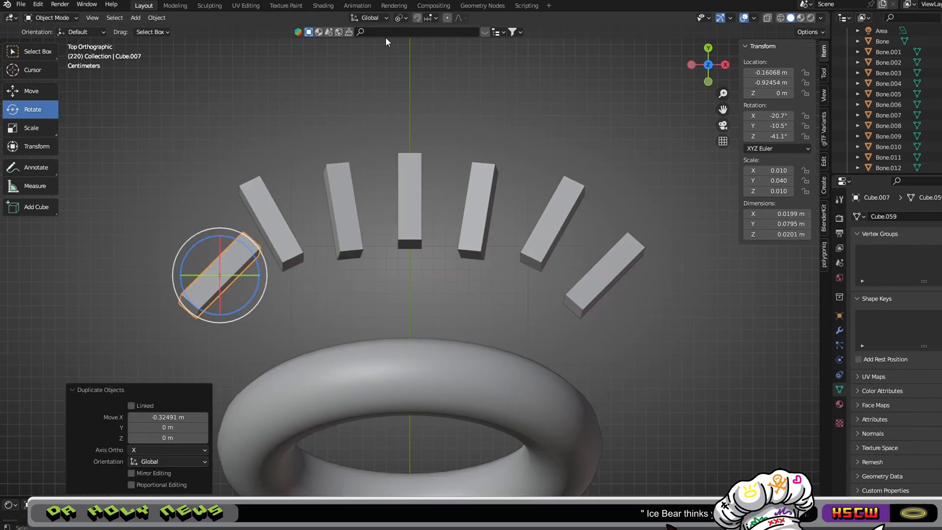
left_click(157, 17)
mouse_move(172, 51)
left_click(290, 66)
scroll(228, 278, "up", 2)
key("g")
key("x")
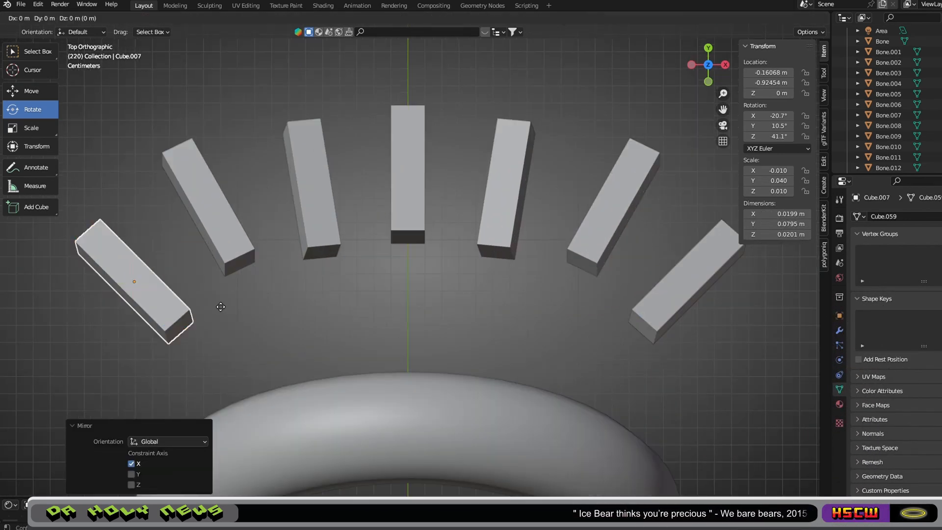
left_click(216, 306)
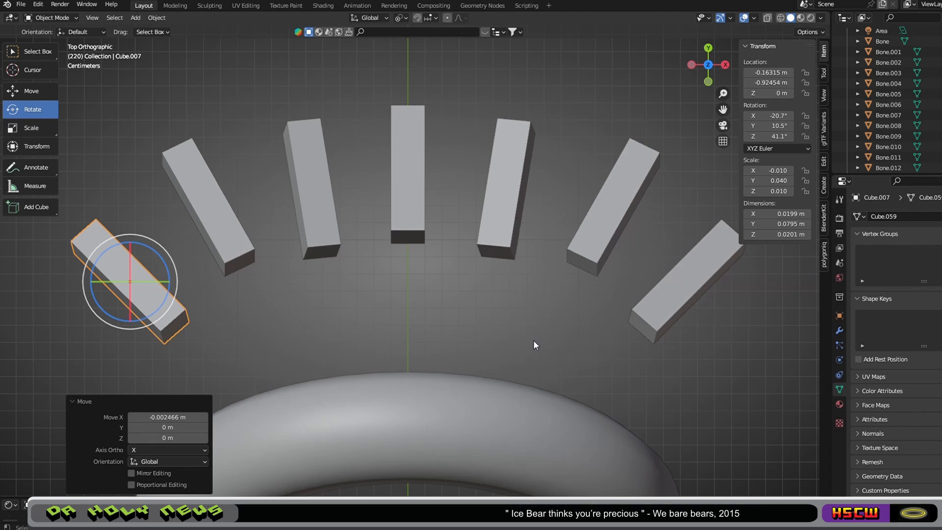
Save the file with the ring and its seven rays
scroll(533, 341, "down", 5)
scroll(533, 341, "up", 3)
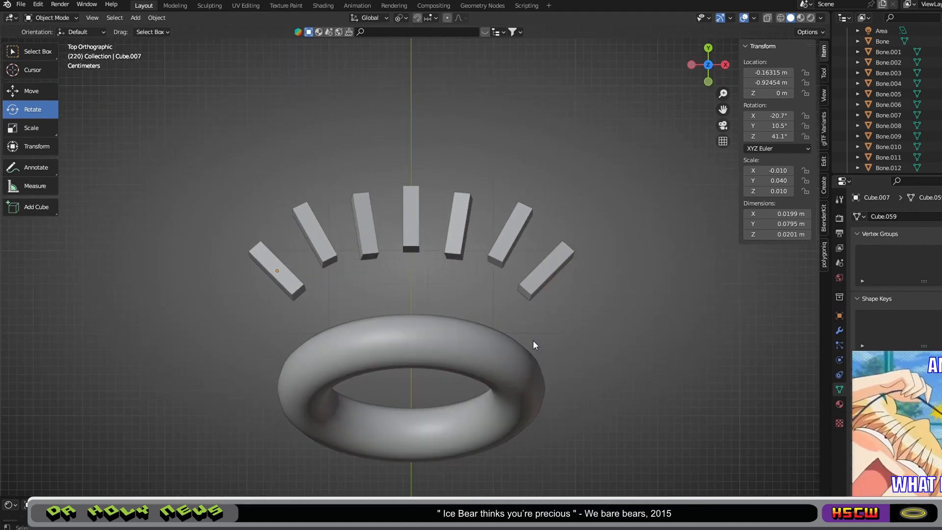
middle_click_drag(532, 340, 447, 282)
scroll(485, 343, "down", 3)
scroll(447, 282, "up", 7)
left_click(38, 5)
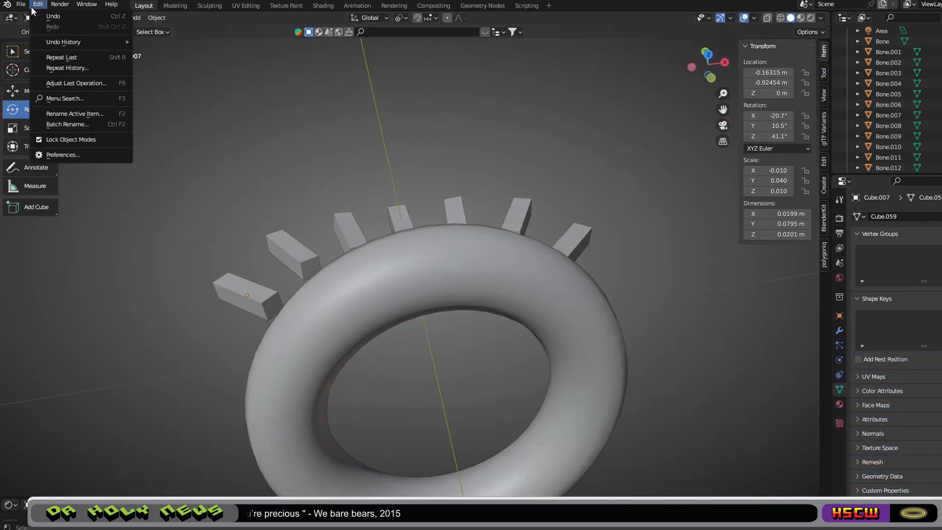
mouse_move(21, 5)
left_click(51, 76)
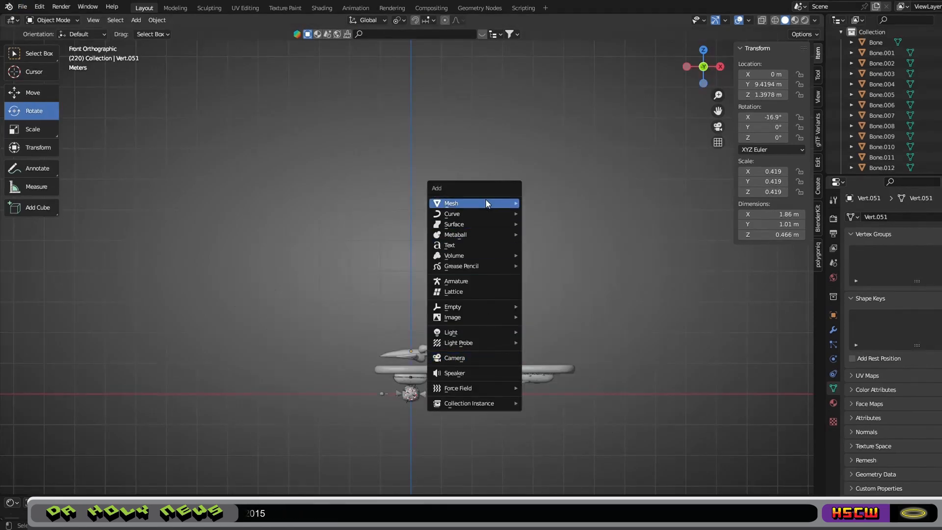
Add a camera at the world origin, rotated 90° around X to match the front view
left_click(494, 356)
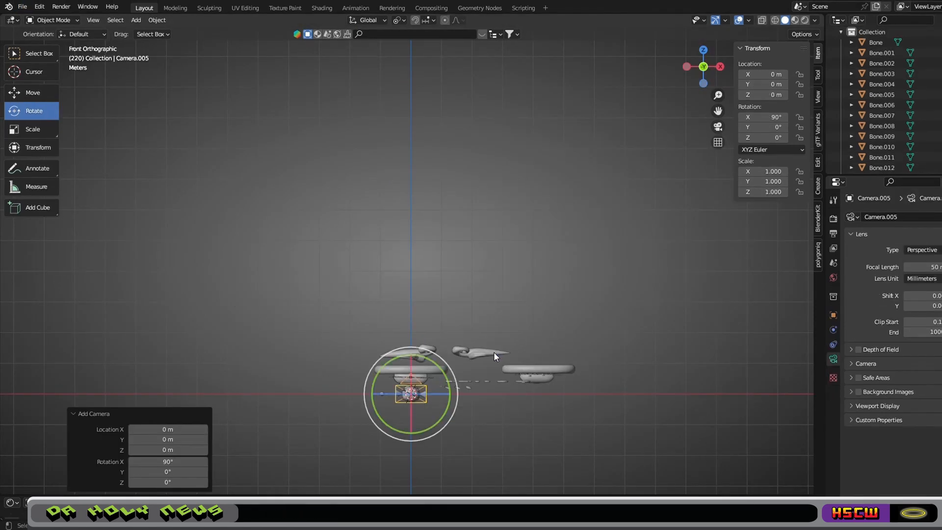
middle_click_drag(494, 352, 629, 428)
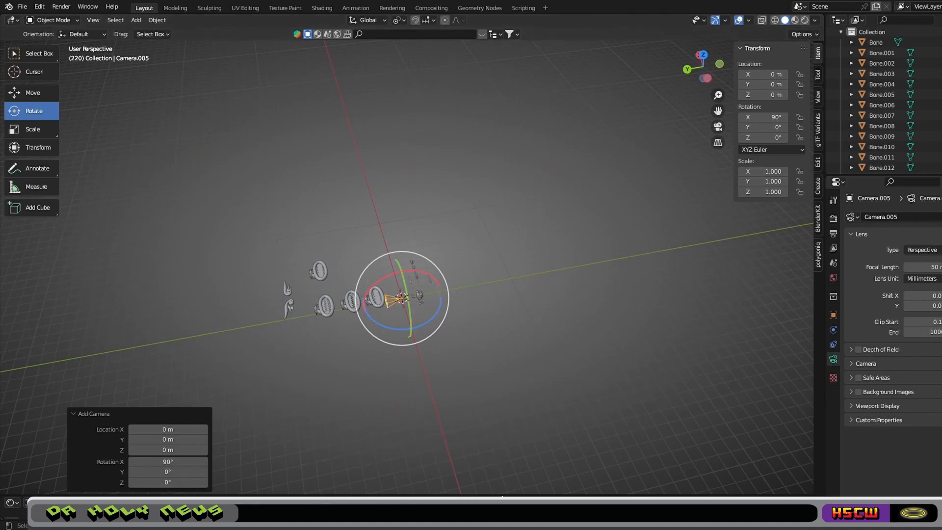
Enlarge the lower area, turn it into a 3D Viewport and show the camera view in it
left_click_drag(501, 496, 500, 301)
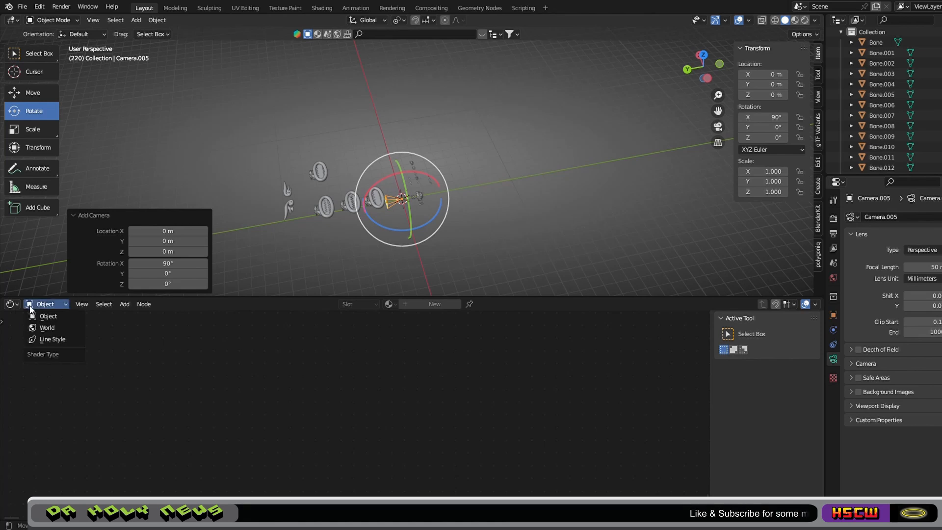
left_click(12, 304)
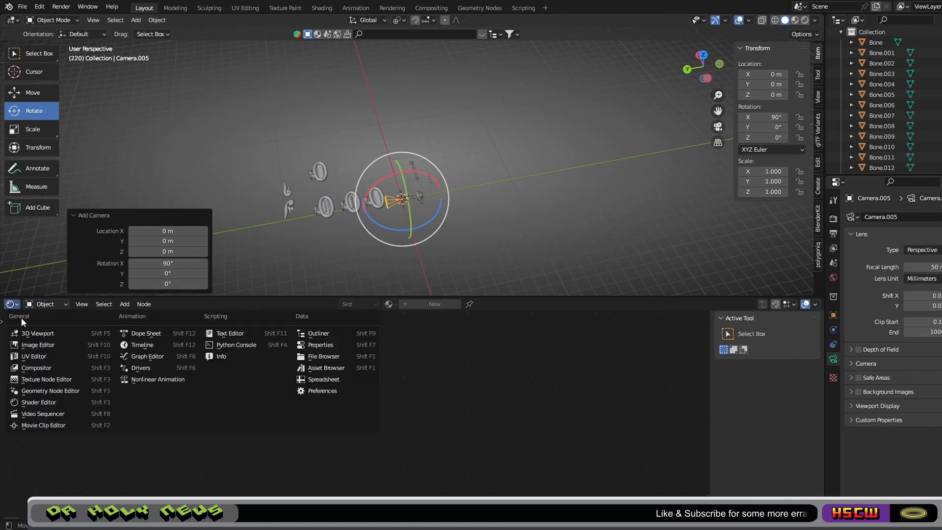
left_click(47, 333)
key("KP_7")
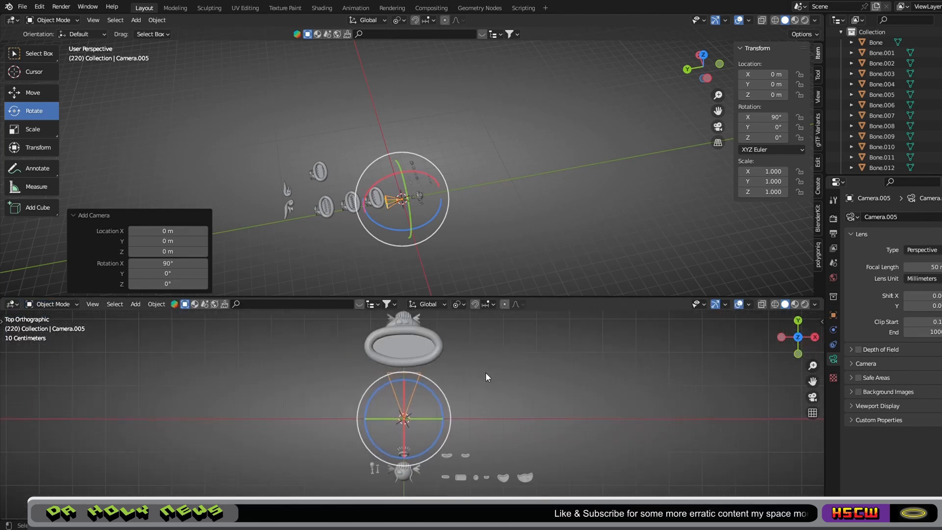
middle_click_drag(485, 371, 508, 418)
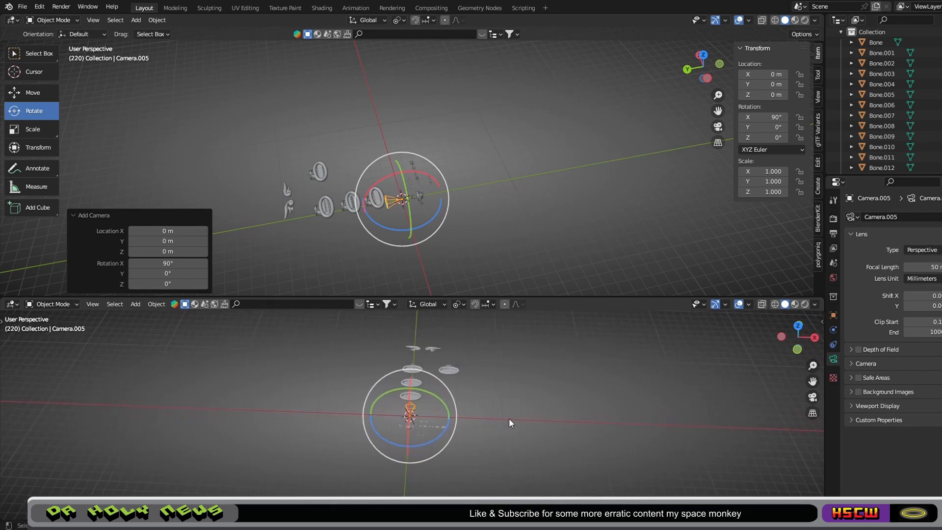
left_click(812, 397)
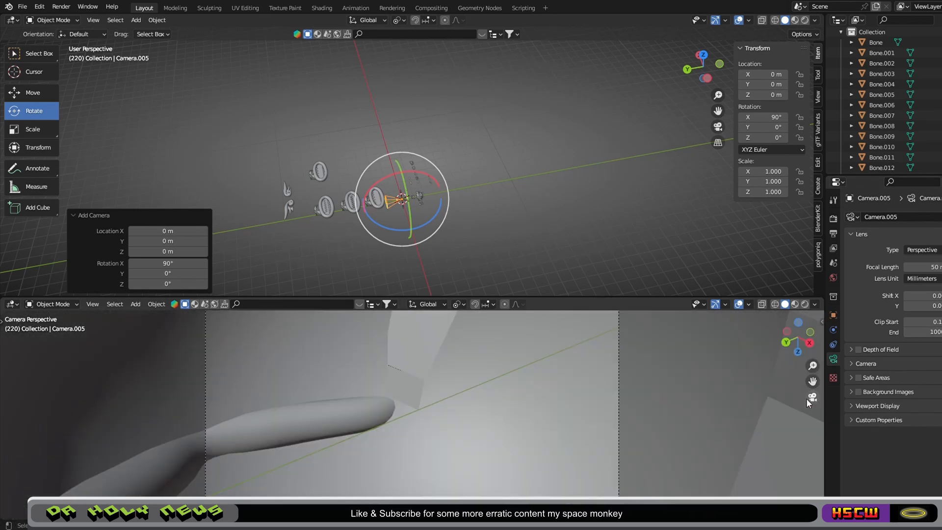
scroll(555, 397, "down", 3)
scroll(554, 397, "up", 1)
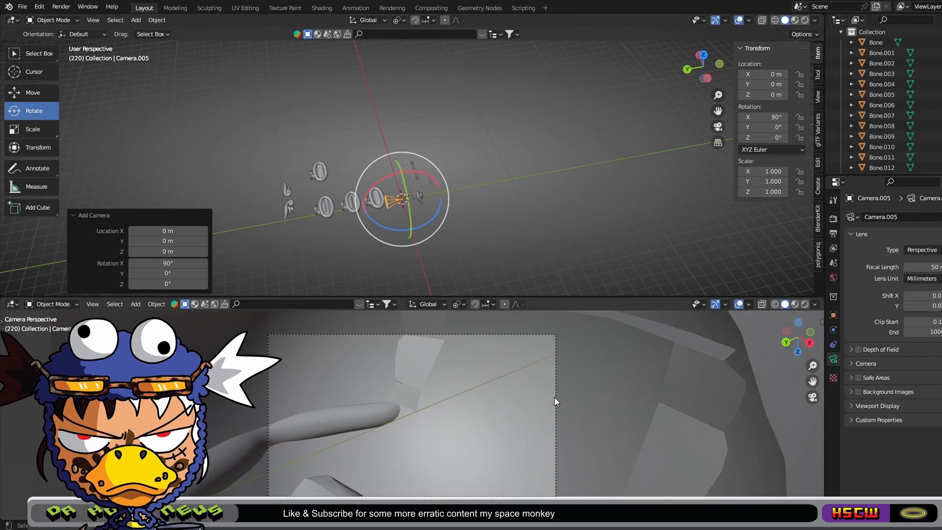
Move the new camera back along the Y axis to about -11.21 m
scroll(467, 164, "up", 3)
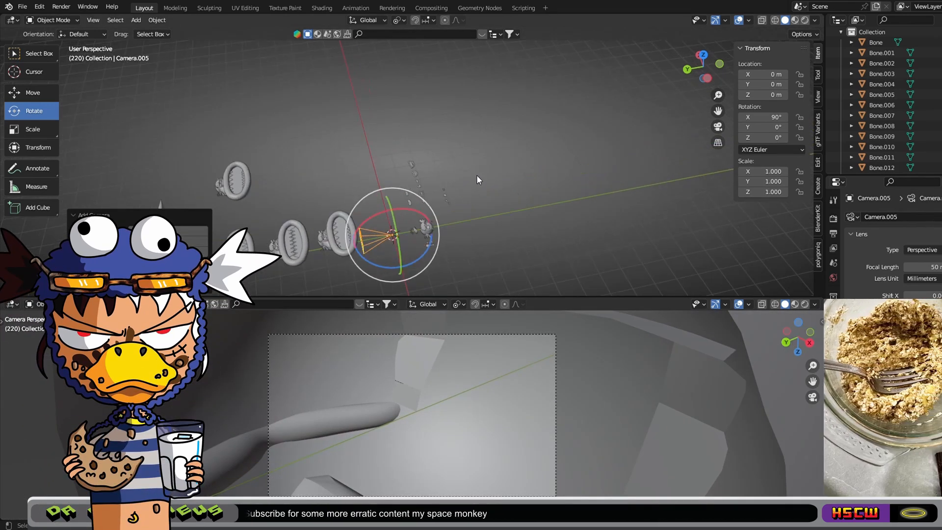
left_click_drag(718, 110, 678, 79)
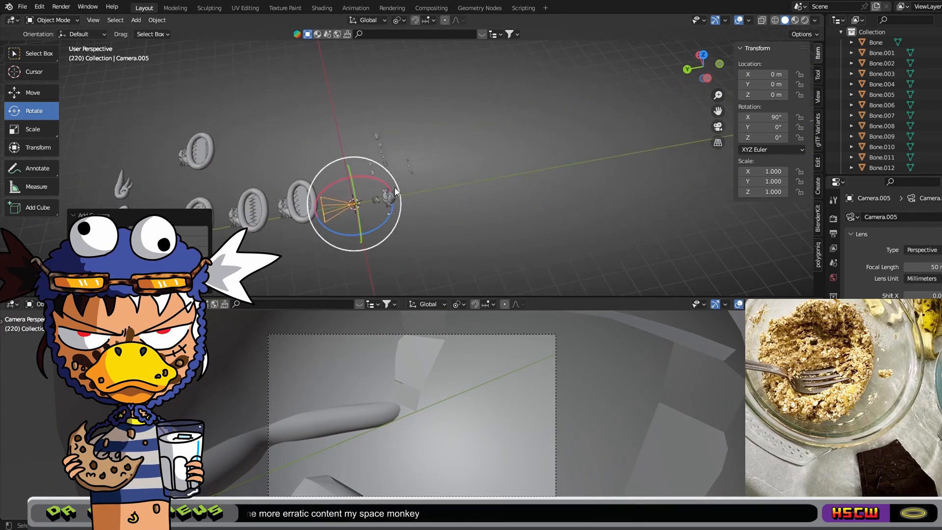
key("g")
key("y")
left_click(470, 204)
scroll(470, 204, "down", 3)
scroll(914, 64, "up", 1)
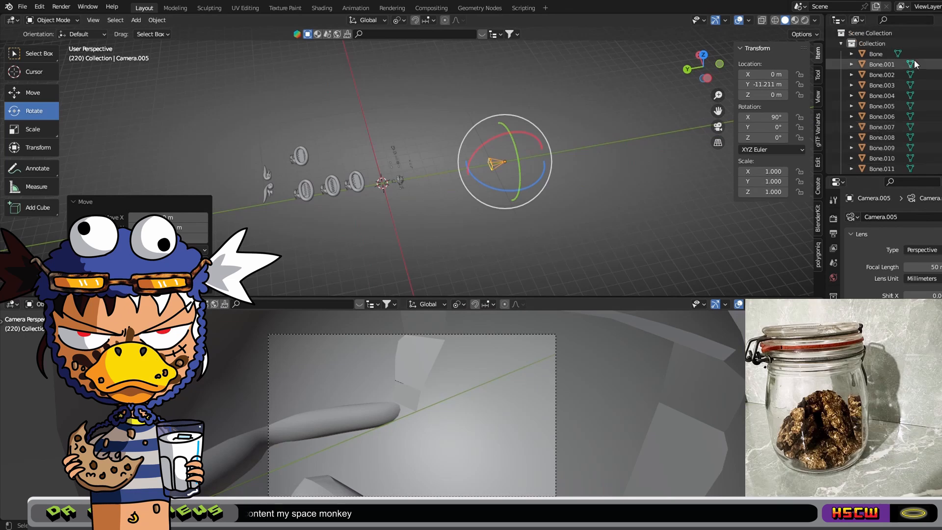
Delete the old cameras, Camera and Camera.001 through Camera.004, leaving only Camera.005
left_click(887, 85)
scroll(886, 85, "up", 2)
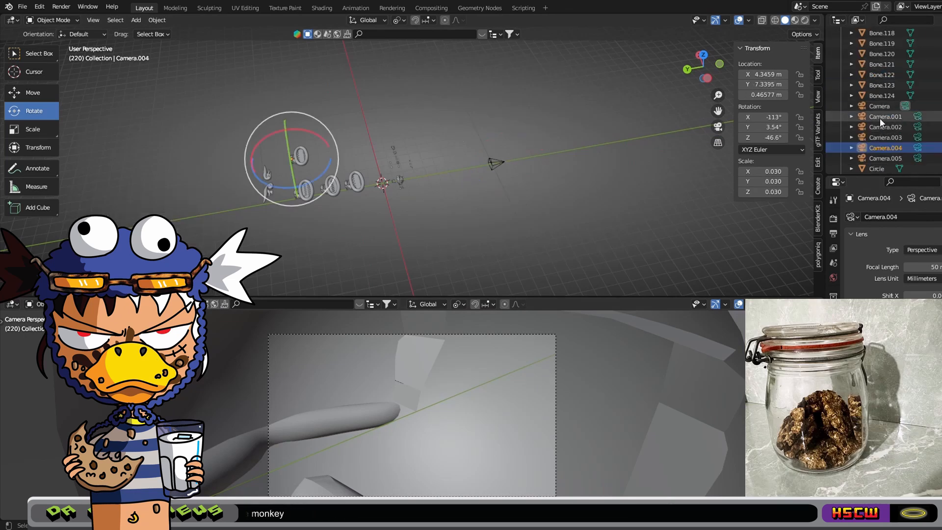
left_click(880, 117, "shift")
key("Delete")
left_click(889, 106)
key("Delete")
Look through Camera.005 in the lower viewport and move it along Y to about -12.83 m
left_click(889, 106)
key("KP_0")
middle_click_drag(530, 169, 484, 237)
key("g")
key("y")
left_click(570, 171)
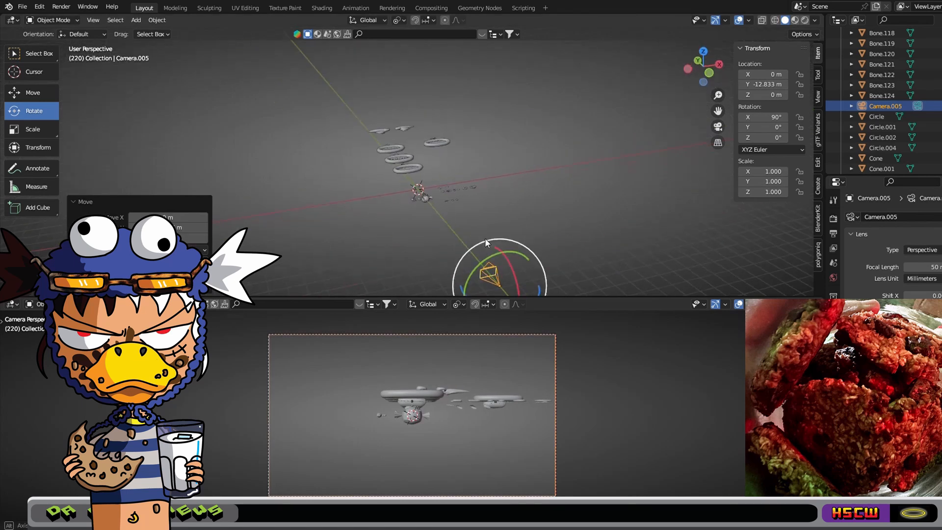
Select a face detail on the head and turn on X-ray display in the upper viewport
scroll(442, 211, "up", 7)
left_click(437, 131)
middle_click_drag(562, 166, 549, 110)
mouse_move(417, 182)
middle_mouse_down()
mouse_move(396, 185)
mouse_move(402, 169)
mouse_move(407, 221)
middle_mouse_up()
left_click(761, 21)
middle_click_drag(532, 84, 510, 182)
scroll(510, 181, "down", 6)
middle_click_drag(510, 182, 543, 98, "shift")
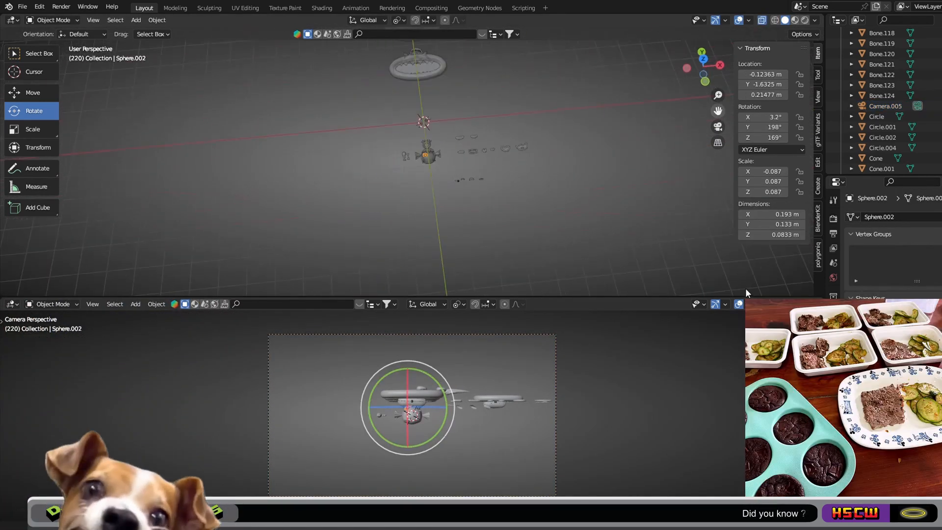
Add the halo rays and remaining face details to the selection and move them along X away from the head
scroll(483, 138, "up", 8)
left_click(483, 137, "shift")
left_click(464, 140, "shift")
middle_click_drag(500, 71, 439, 149, "shift")
key("g")
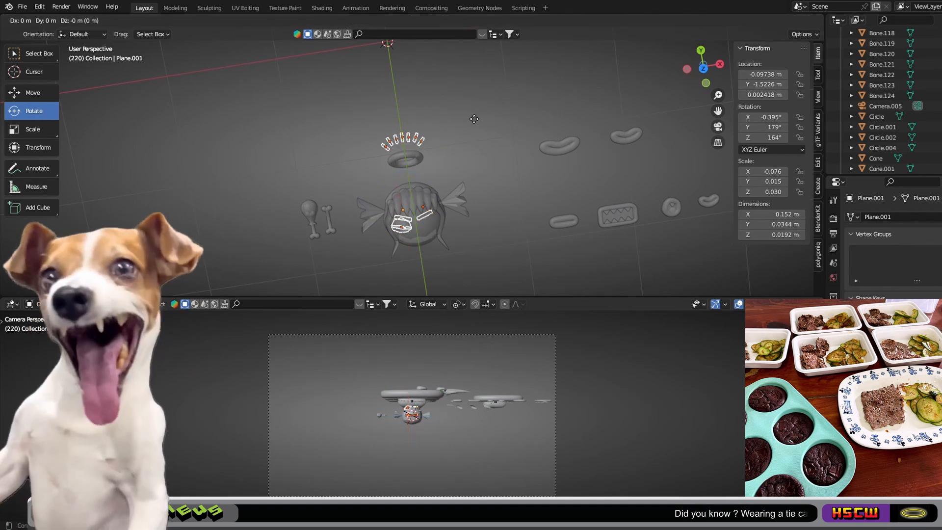
key("x")
left_click(660, 113)
Select the loose bones beside the head and move them along X to the other spare parts
left_click_drag(345, 215, 299, 238)
key("g")
key("x")
left_click(657, 196)
Select all the loose facial parts and move them along X, with Plane.001 at about 6.5 m, out of the camera frame
scroll(460, 169, "down", 5)
scroll(461, 170, "down", 4)
left_click_drag(427, 117, 510, 211)
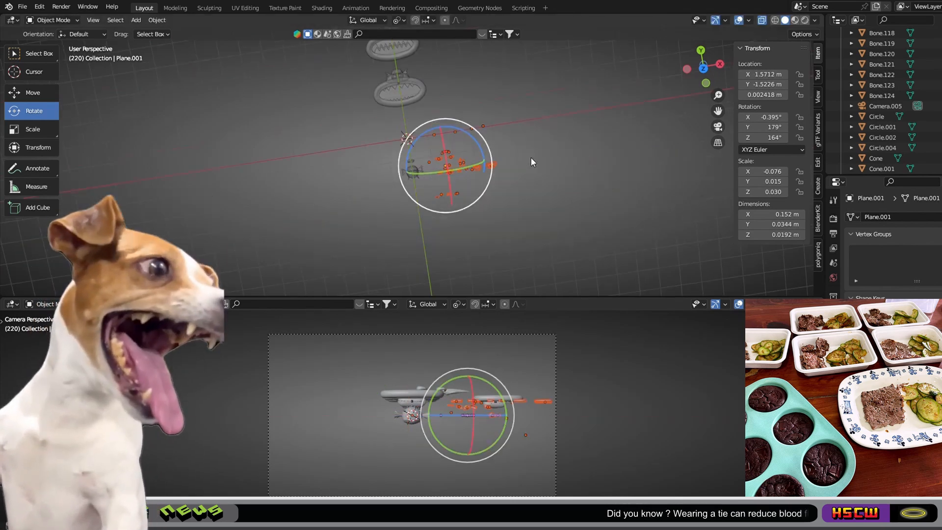
middle_click_drag(591, 152, 452, 202, "shift")
key("g")
key("x")
left_click(555, 194)
left_click(516, 189)
Select all the large ring models behind the head and move them about 9.98 m along X
middle_click_drag(344, 133, 409, 196, "shift")
scroll(456, 229, "down", 2)
left_click_drag(299, 59, 480, 206)
scroll(478, 197, "up", 3)
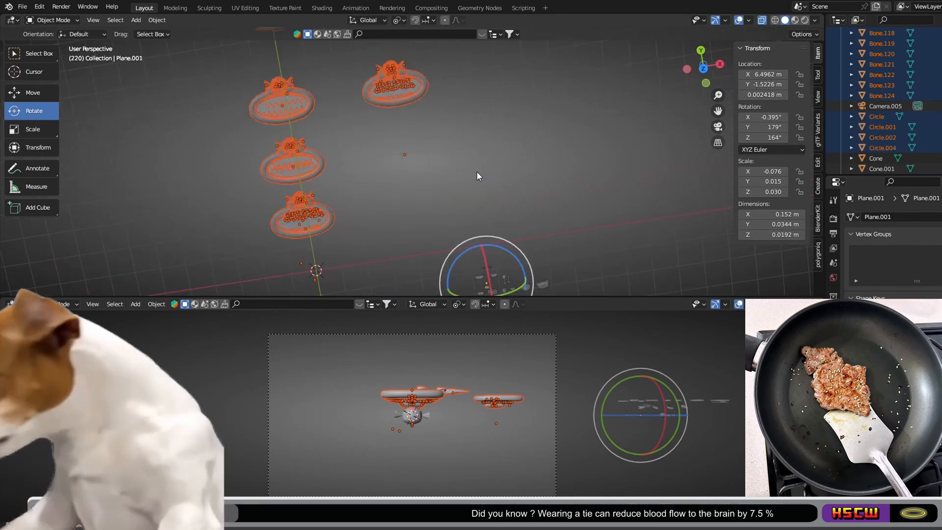
scroll(478, 177, "down", 3)
middle_click_drag(545, 133, 501, 147, "shift")
key("g")
key("x")
left_click(659, 125)
Select the whole head with its halo and rotate it about global X by 108° and then by -20.7°
scroll(472, 189, "down", 2)
left_click_drag(243, 195, 334, 277)
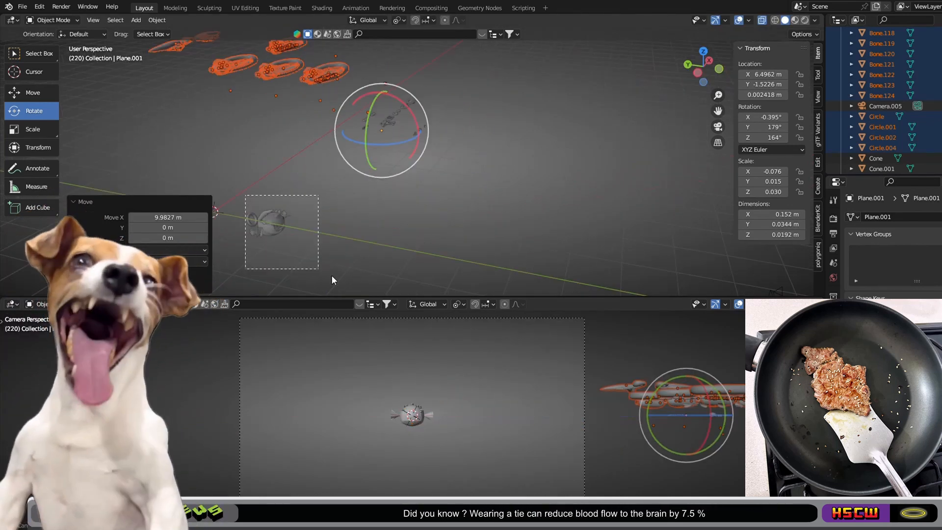
scroll(318, 222, "down", 4)
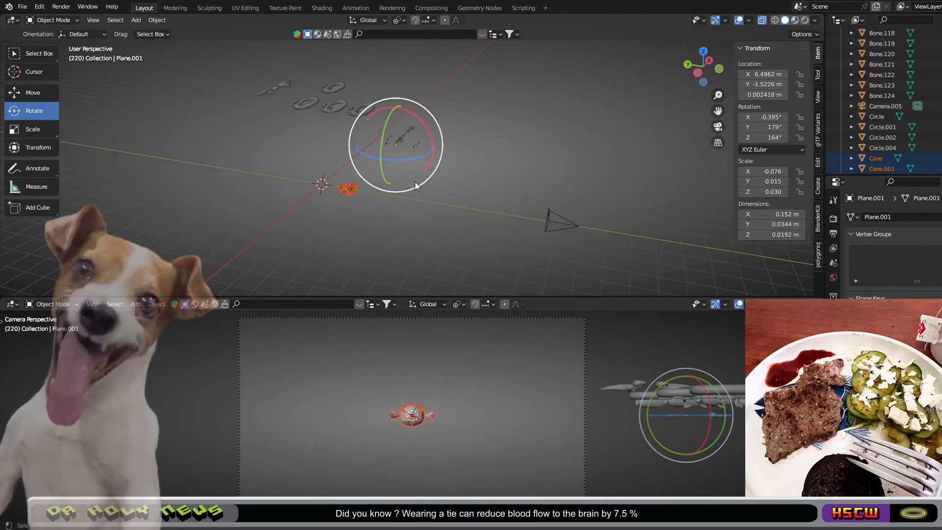
left_click_drag(418, 117, 442, 177)
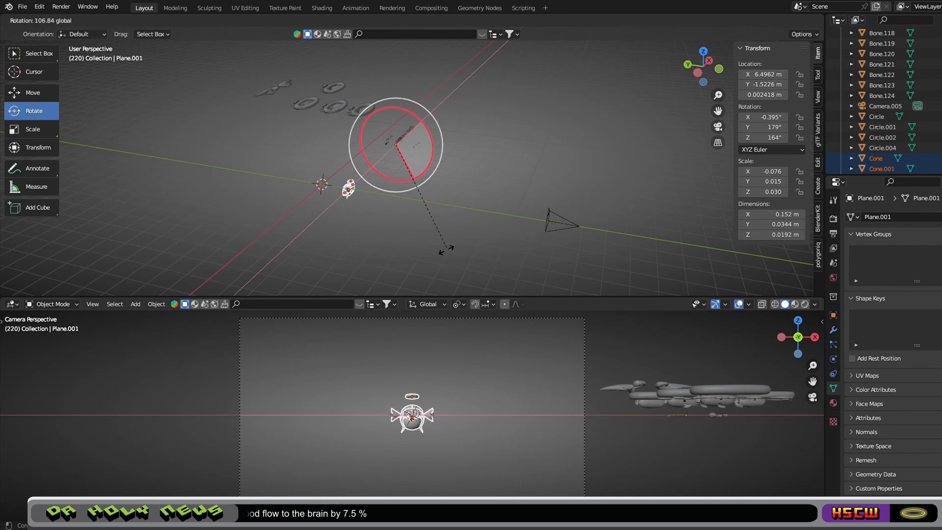
left_click_drag(445, 251, 444, 251)
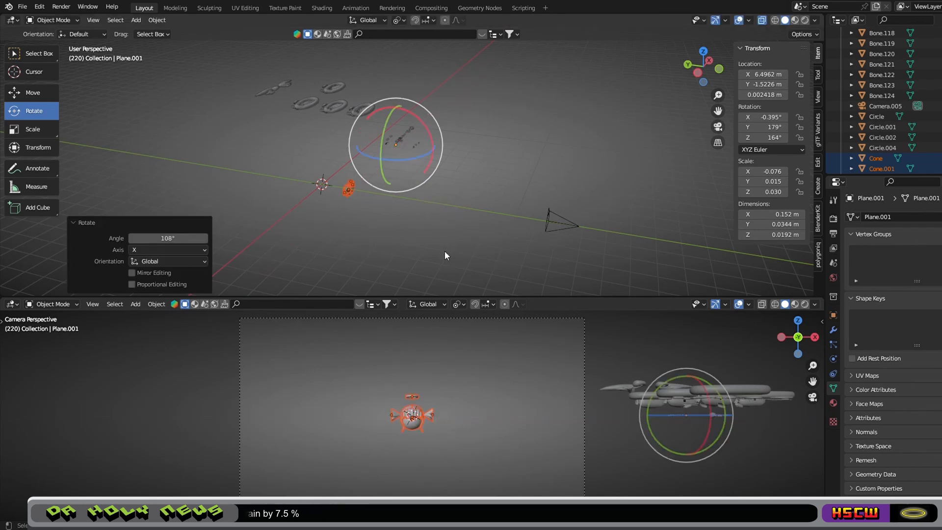
key("alt+a")
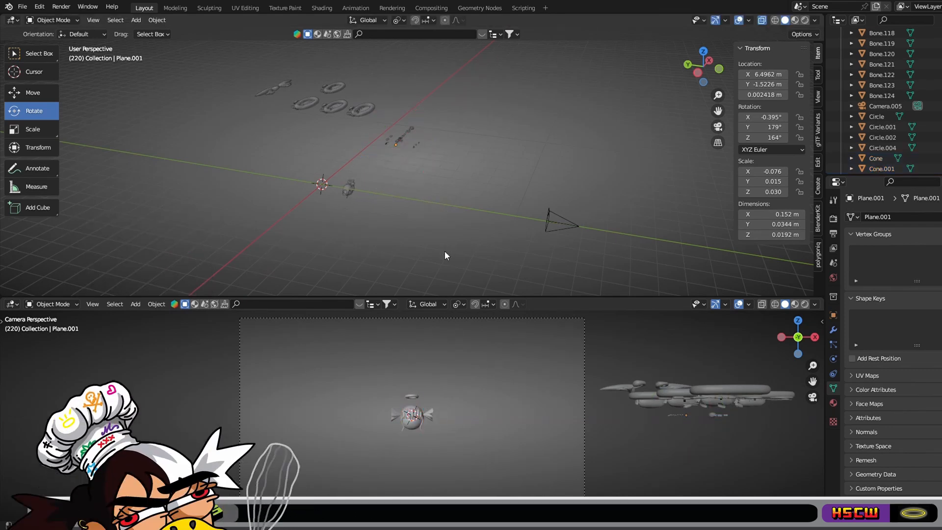
key("ctrl+z")
Raise the head with its halo about 1.27 m along global Z and deselect it
key("g")
key("z")
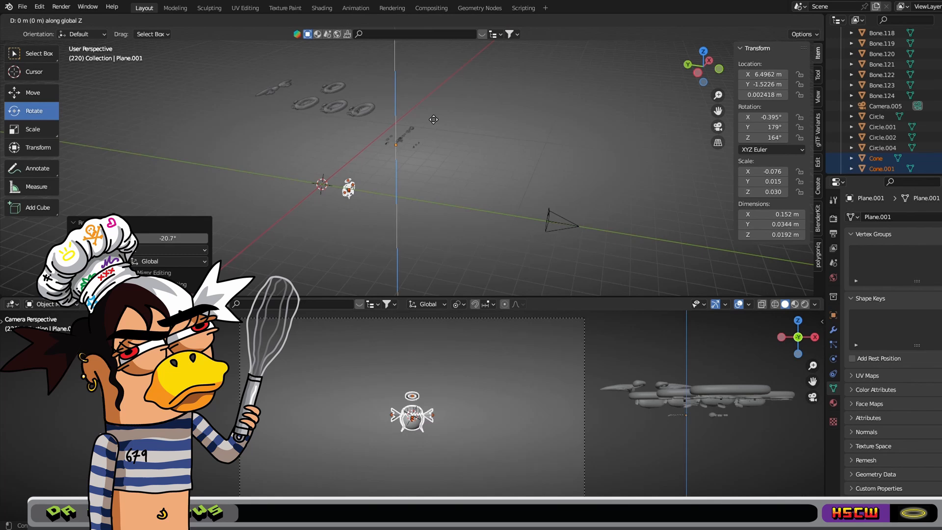
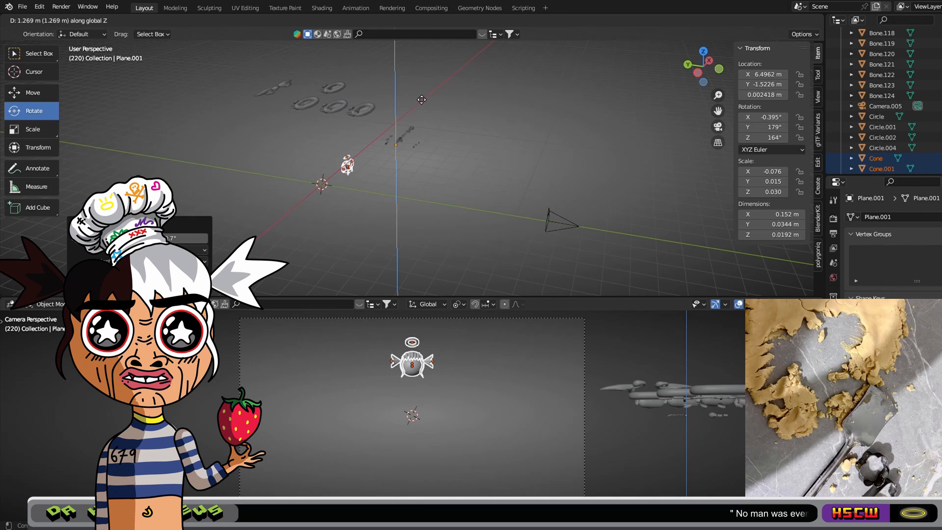
left_click(417, 95)
left_click(537, 121)
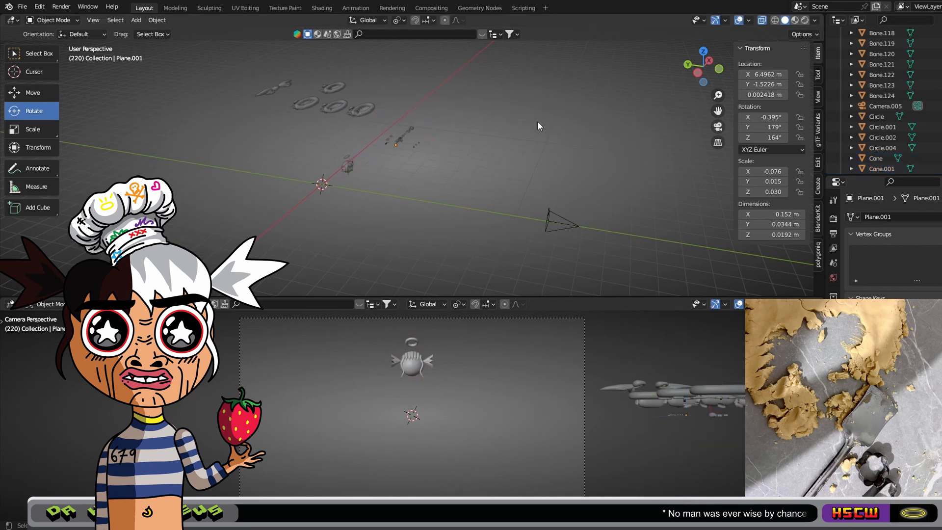
Assign the black material to the inner faces of the toothed mouth, return to Object Mode and leave local view
scroll(537, 120, "down", 5)
middle_click_drag(572, 138, 616, 186)
scroll(571, 188, "up", 8)
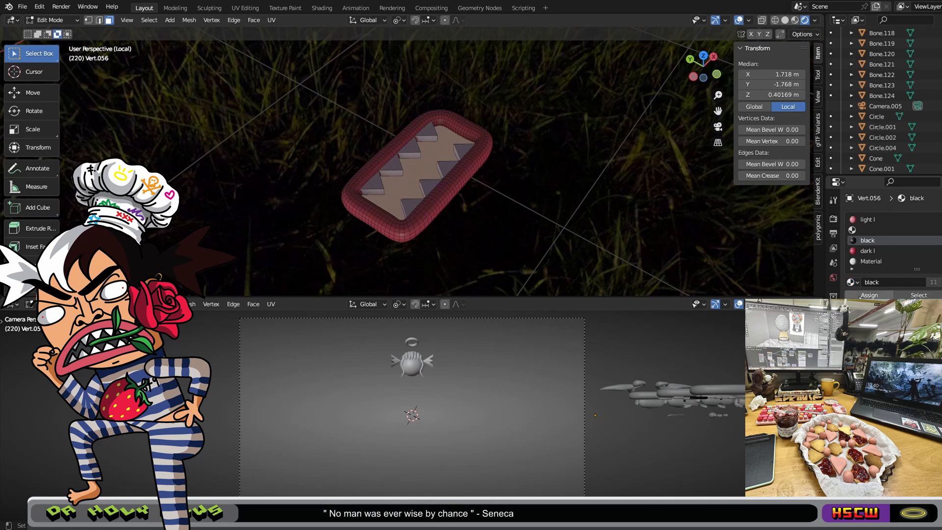
left_click(657, 208)
scroll(652, 191, "down", 3)
scroll(637, 171, "up", 6)
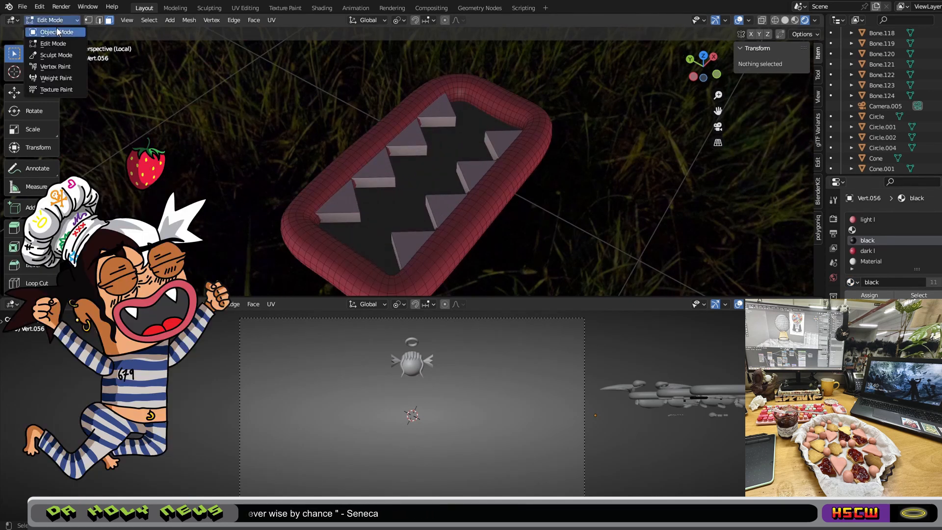
left_click(56, 32)
key("KP_Divide")
Set the toothed mouth's origin to its geometry and its X rotation to 90°
right_click(273, 216)
mouse_move(274, 189)
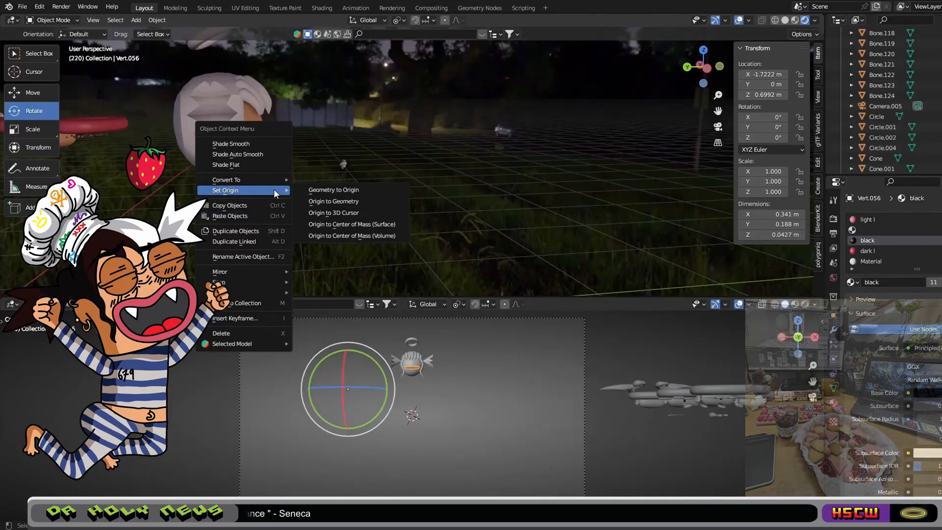
left_click(318, 198)
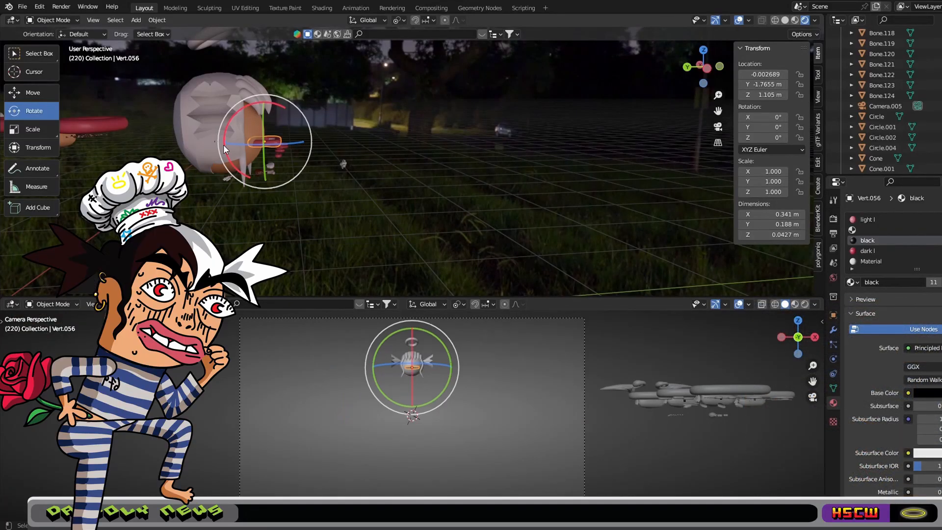
left_click_drag(223, 144, 229, 127)
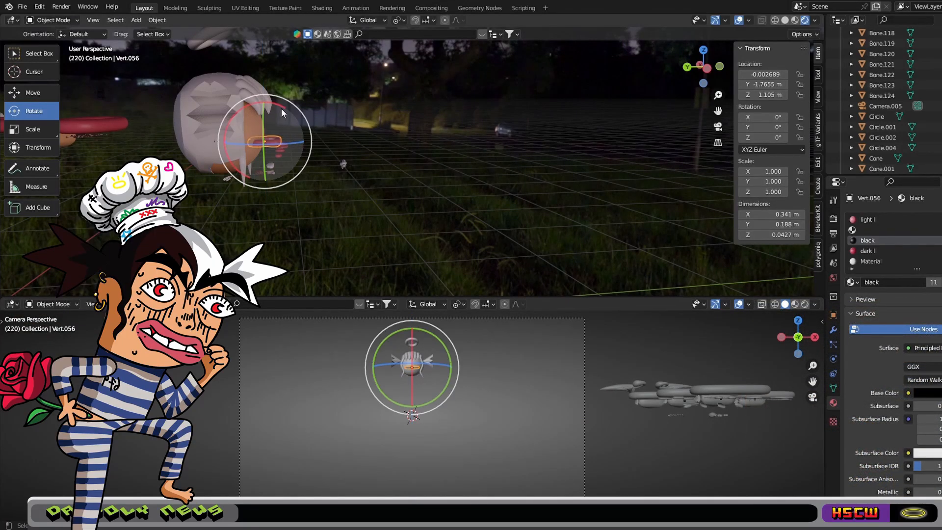
left_click_drag(282, 109, 301, 161)
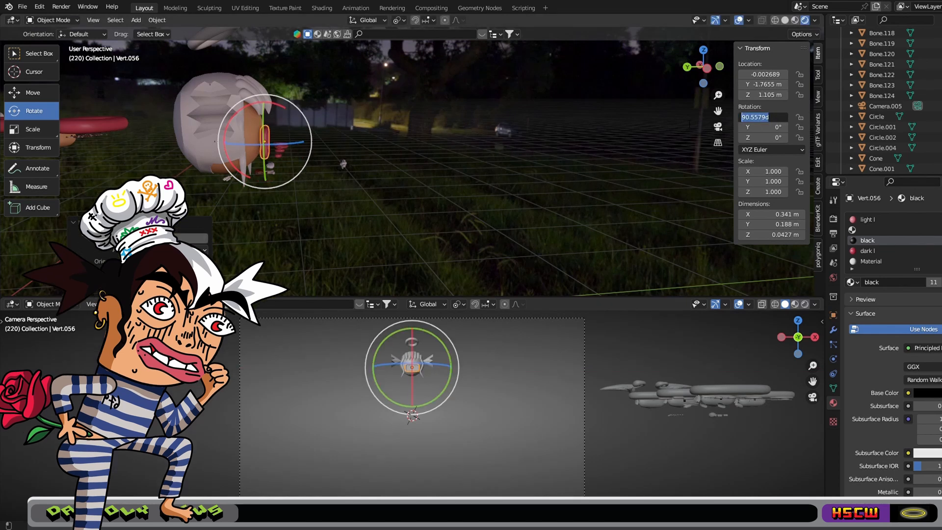
type("90")
key("Return")
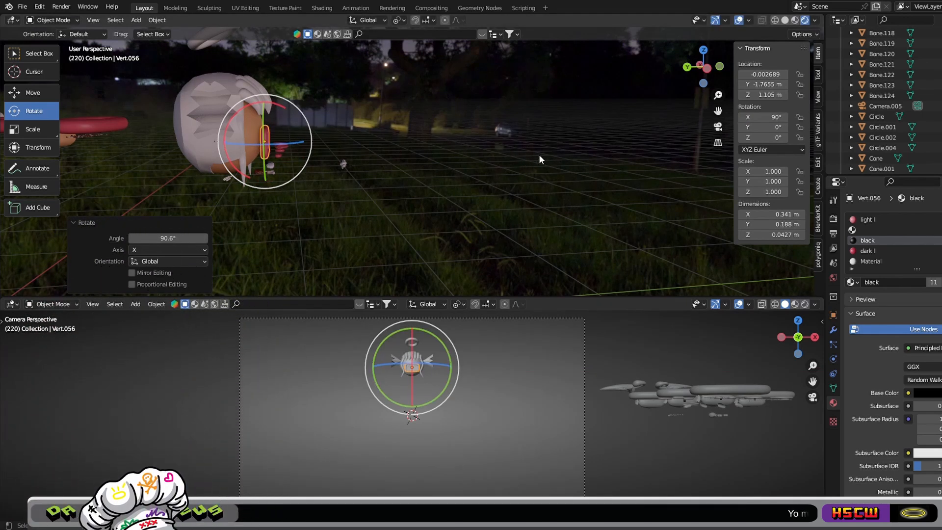
Adjust the toothed mouth's position along the Y axis against the front of the face
scroll(544, 160, "down", 10)
middle_click_drag(555, 167, 499, 243)
scroll(480, 188, "up", 5)
scroll(479, 188, "up", 3)
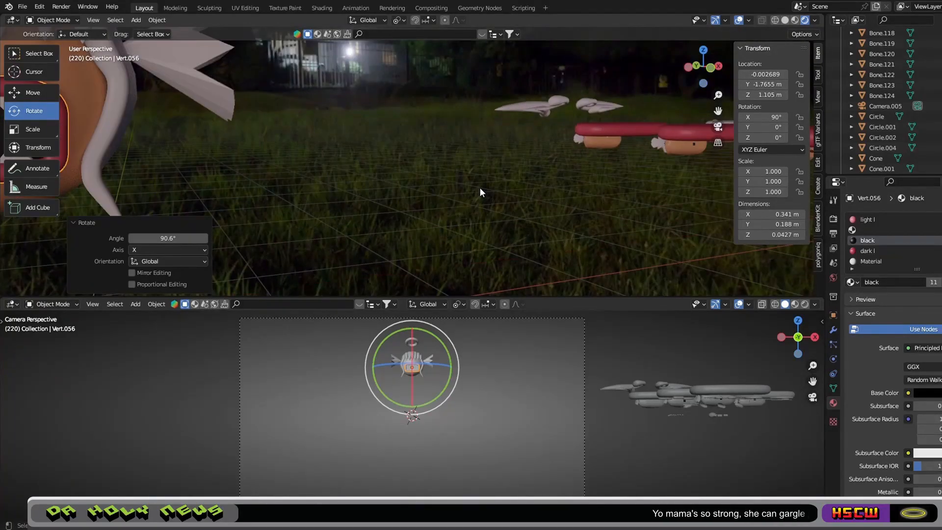
scroll(480, 187, "down", 4)
middle_click_drag(479, 188, 540, 203)
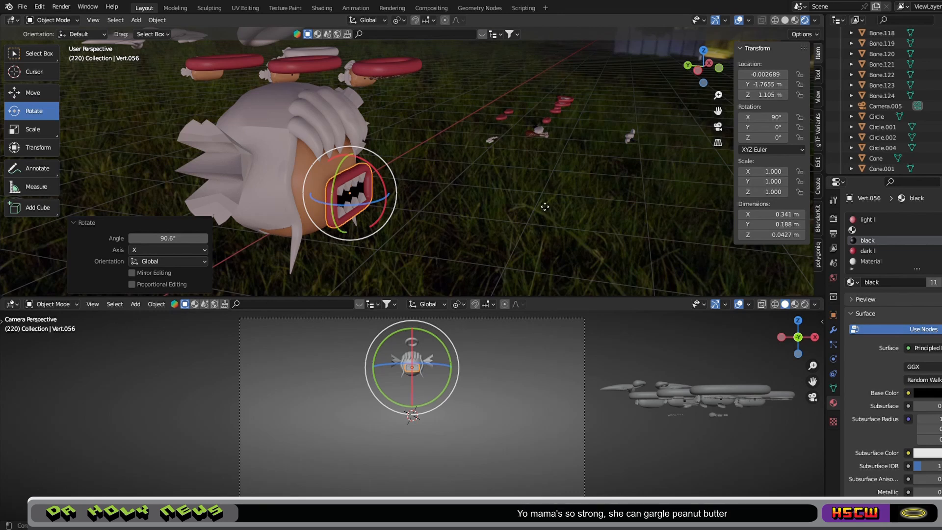
key("g")
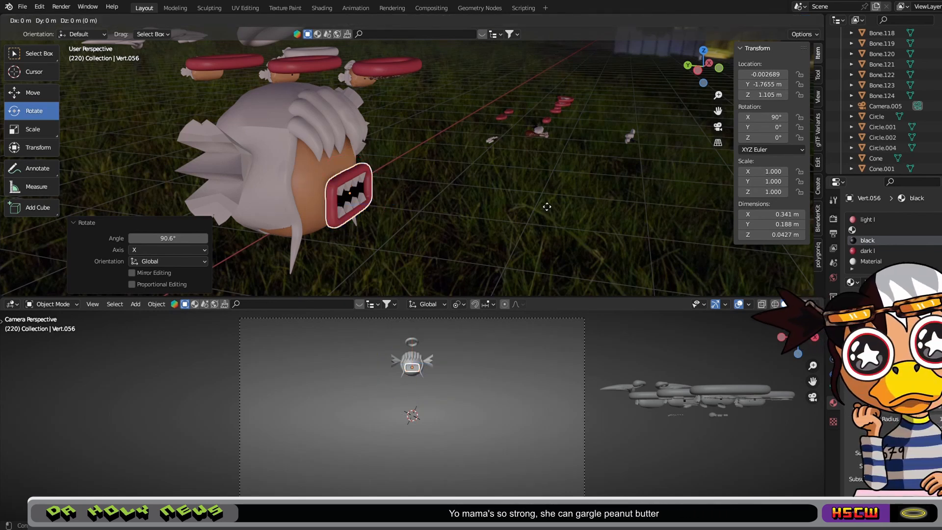
key("y")
left_click(548, 208)
middle_click_drag(544, 204, 473, 192)
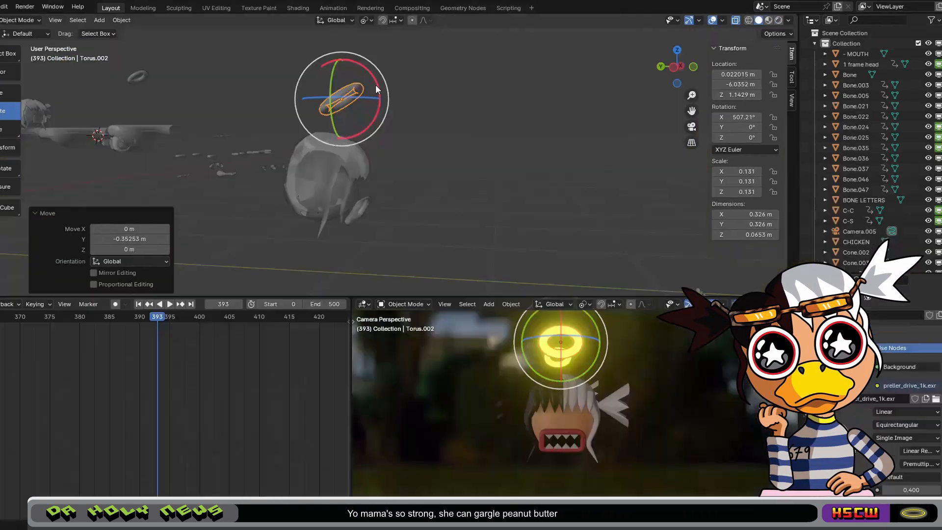
Rotate the glowing halo about 18.9° around X and lower it about 0.12 m along global Z toward the head
mouse_move(378, 89)
left_mouse_down()
mouse_move(381, 126)
mouse_move(386, 100)
left_mouse_up()
scroll(666, 403, "down", 2)
key("g")
key("z")
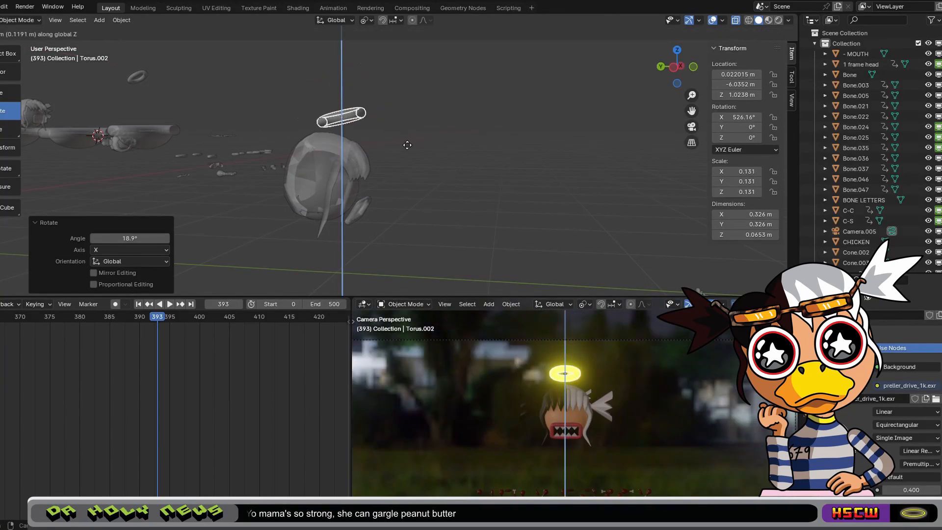
left_click(405, 144)
Examine the head from the front and look through the spare parts for matching eyes and eyebrows
scroll(406, 146, "up", 3)
scroll(282, 174, "down", 2)
left_click(278, 174, "shift")
right_click(250, 157)
left_click(250, 157)
middle_click_drag(250, 157, 338, 275)
left_click(338, 275)
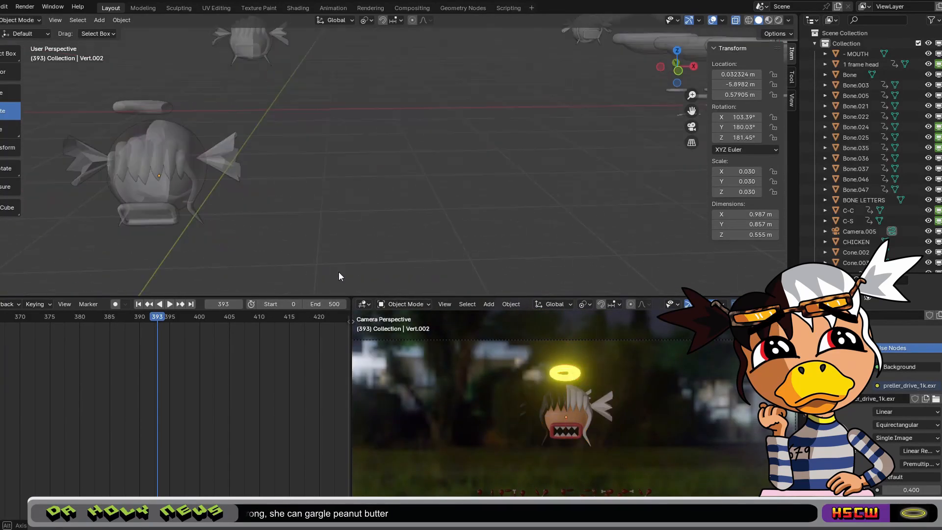
scroll(368, 196, "down", 3)
left_click_drag(692, 110, 478, 259)
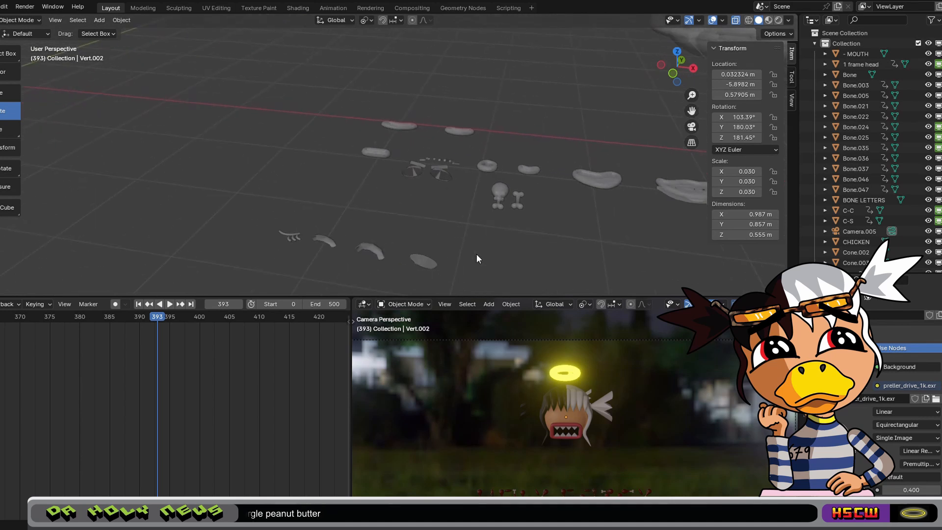
left_click(677, 52)
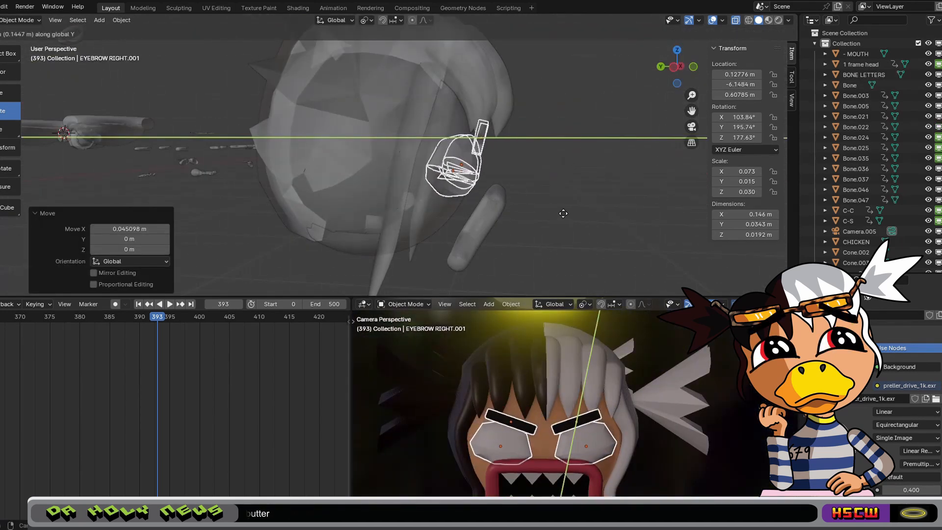
Adjust the eyeballs and eyebrows along global Y against the front of the face, with a final shift of about 0.044 m
left_click(573, 197)
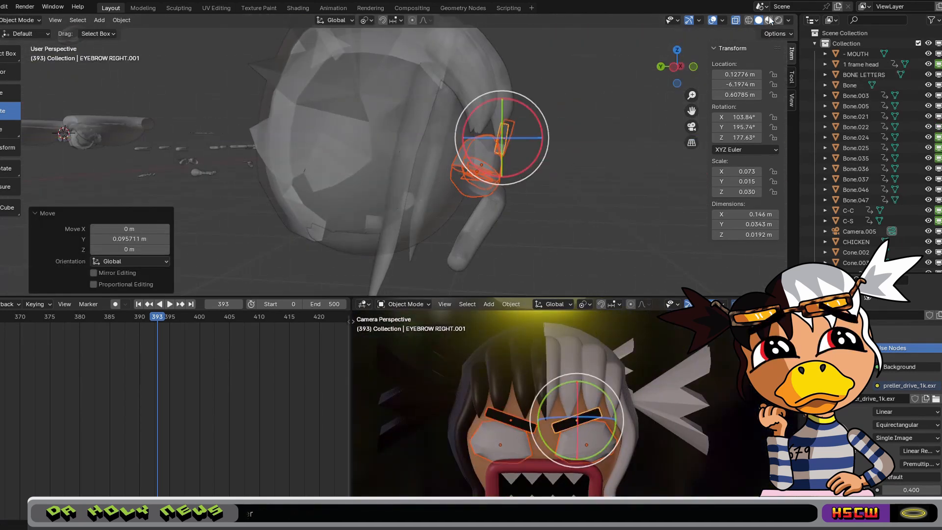
key("g")
key("y")
left_click(553, 200)
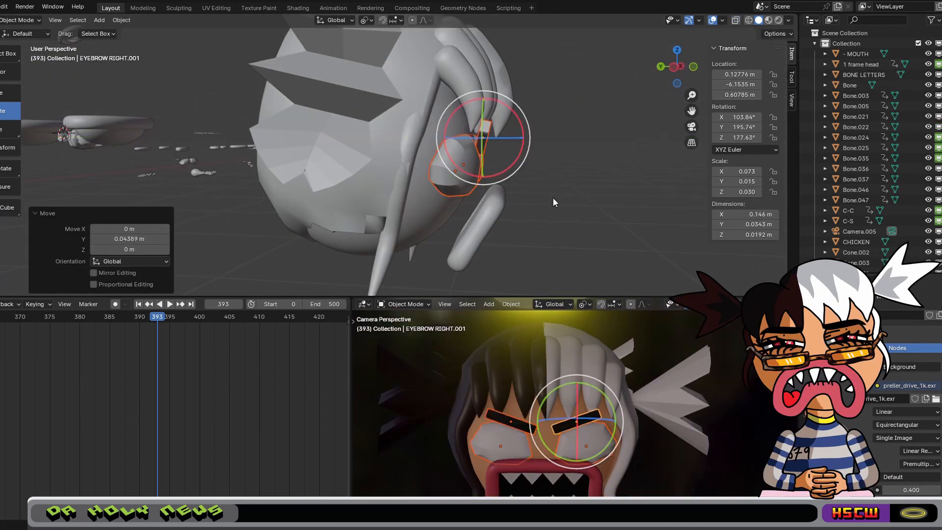
Move the toothed mouth along global Y to sit against the front of the face and deselect it
left_click(484, 236)
key("g")
key("y")
left_click(451, 235)
middle_click_drag(515, 216, 421, 190)
scroll(421, 189, "down", 8)
left_click(546, 215)
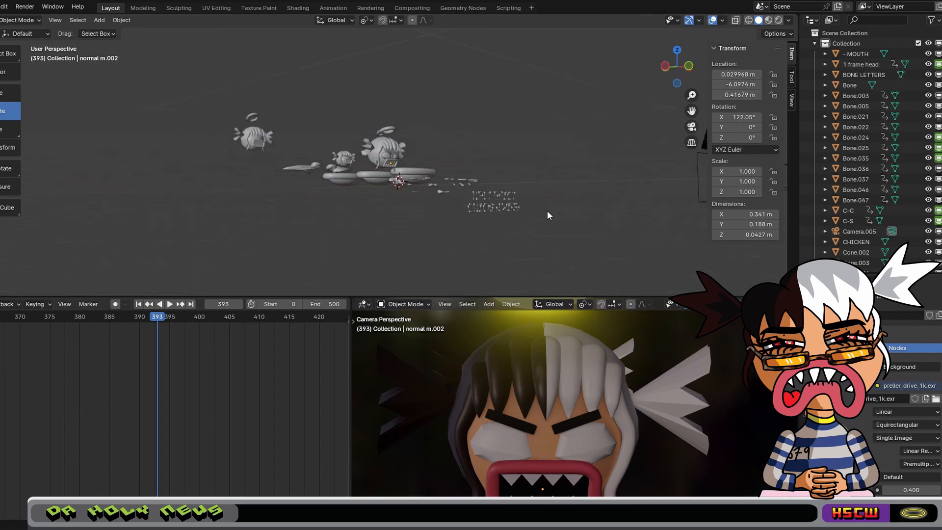
Add a UV sphere with 32 segments, 16 rings and a 1 m radius
middle_click_drag(546, 215, 376, 237)
scroll(376, 237, "up", 4)
key("shift+a")
mouse_move(325, 248)
left_click(422, 279)
Move the sphere -13.468 m along X and -14.09 m along Y to place it in front of the head
key("KP_7")
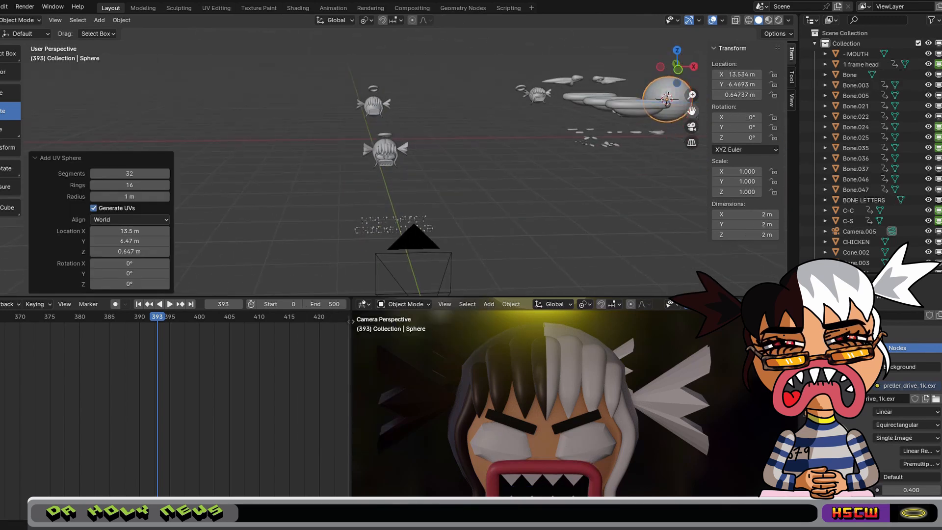
middle_click_drag(627, 107, 591, 134, "shift")
scroll(592, 134, "down", 4)
left_click(418, 127)
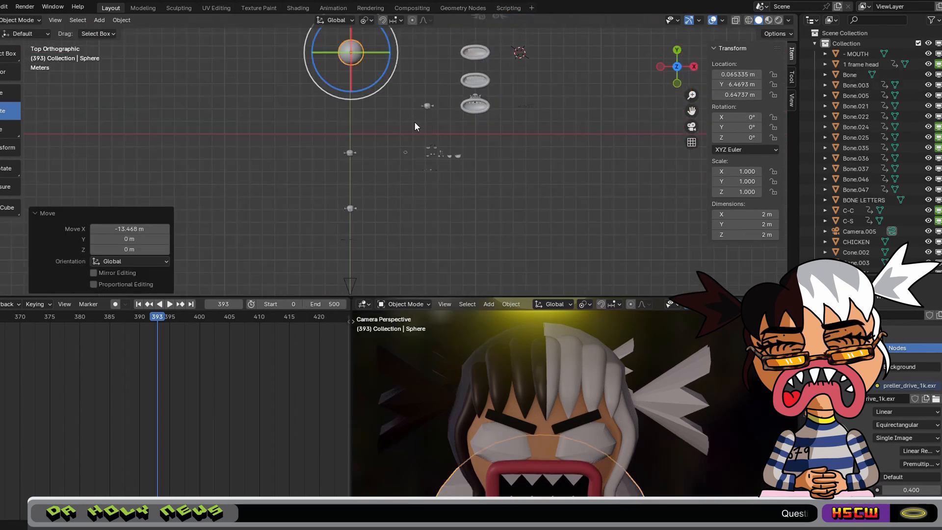
key("g")
key("y")
left_click(418, 305)
middle_click_drag(419, 275, 530, 190, "shift")
scroll(530, 190, "up", 6)
middle_click_drag(566, 155, 631, 126)
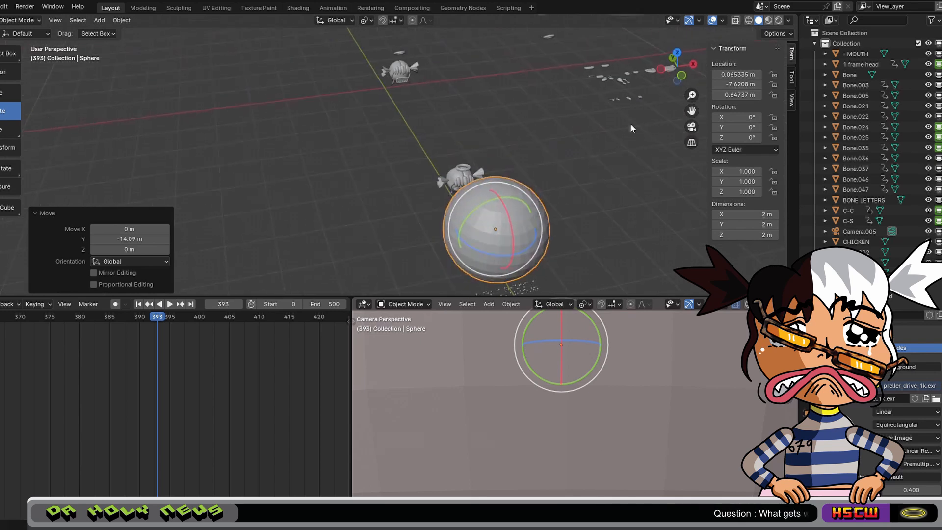
Scale the sphere down to about 0.018 and shade it smooth with 30° auto smooth
key("s")
left_click(501, 219)
scroll(511, 235, "up", 4)
right_click(569, 154)
left_click(559, 167)
middle_click_drag(559, 167, 588, 164)
middle_click_drag(571, 220, 588, 193)
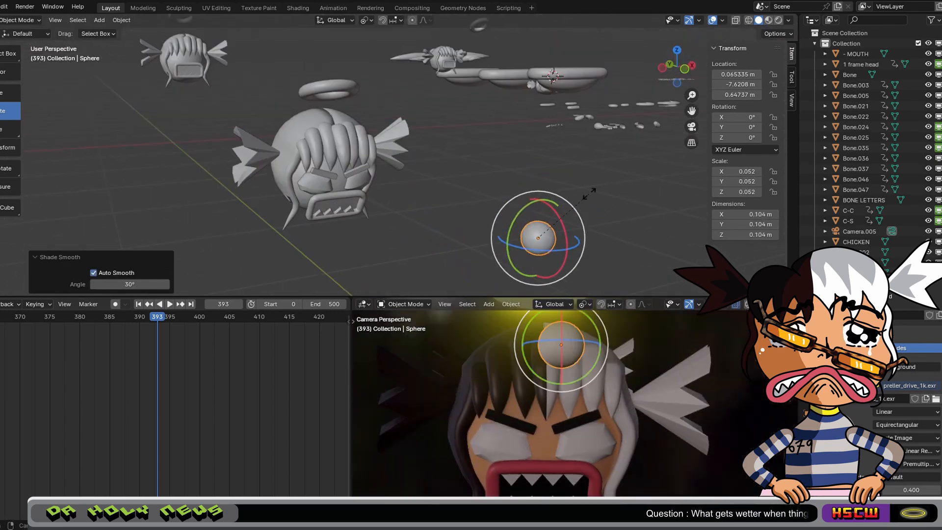
key("s")
left_click(551, 216)
Move the small sphere about 1.26 m along global Y toward the face and lower it about 0.12 m along Z
key("g")
key("y")
middle_click_drag(521, 231, 568, 248, "shift")
scroll(568, 248, "up", 3)
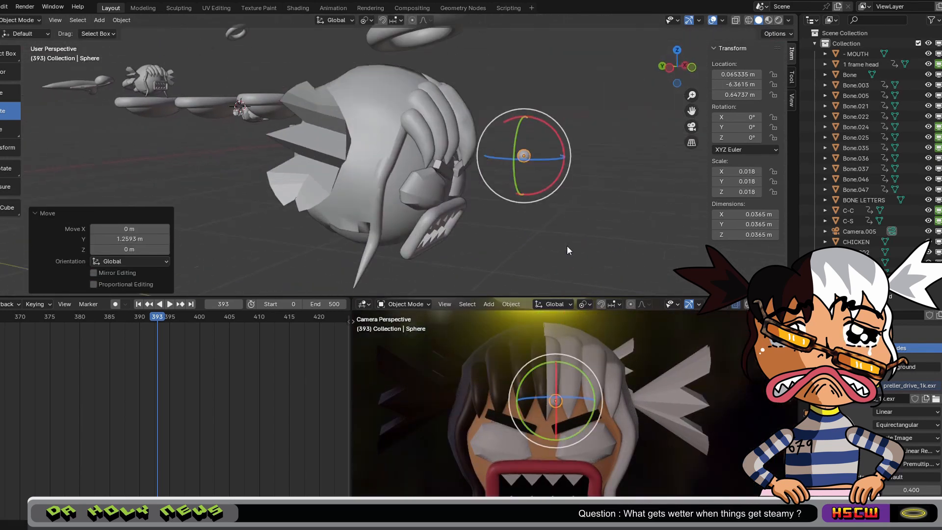
key("g")
key("z")
left_click(584, 258)
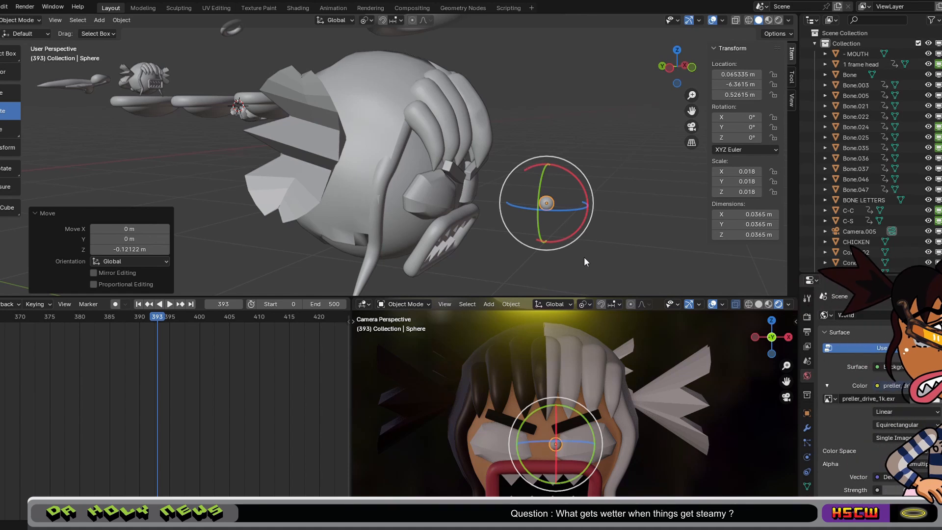
Seat the sphere on one eyeball as a pupil, moving it about 0.132 m in X, 0.219 m in Y and 0.014 m in Z
middle_click_drag(584, 257, 603, 185)
key("g")
key("x")
left_click(652, 203)
key("g")
key("y")
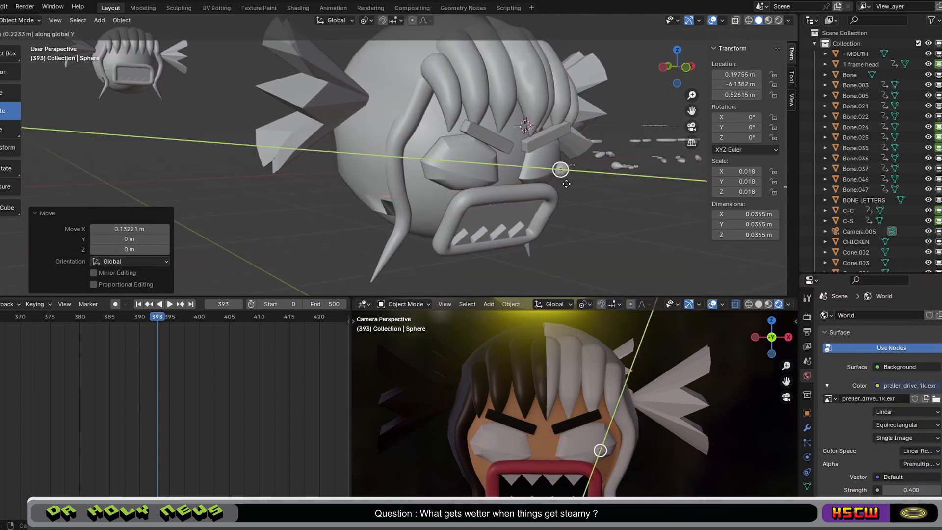
left_click(570, 186)
key("g")
key("z")
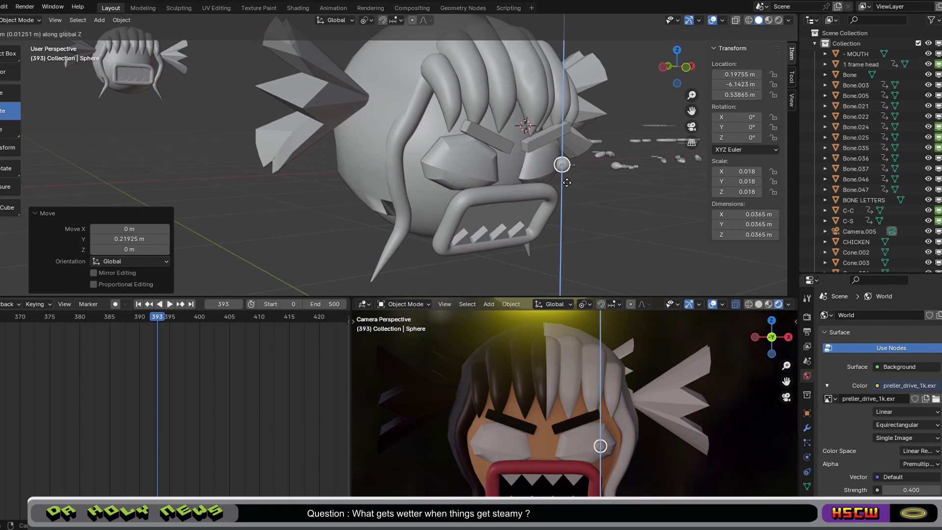
left_click(569, 181)
Assign the existing Red material to the pupil sphere
left_click(807, 501)
left_click(826, 360)
scroll(765, 435, "down", 5)
left_click(755, 443)
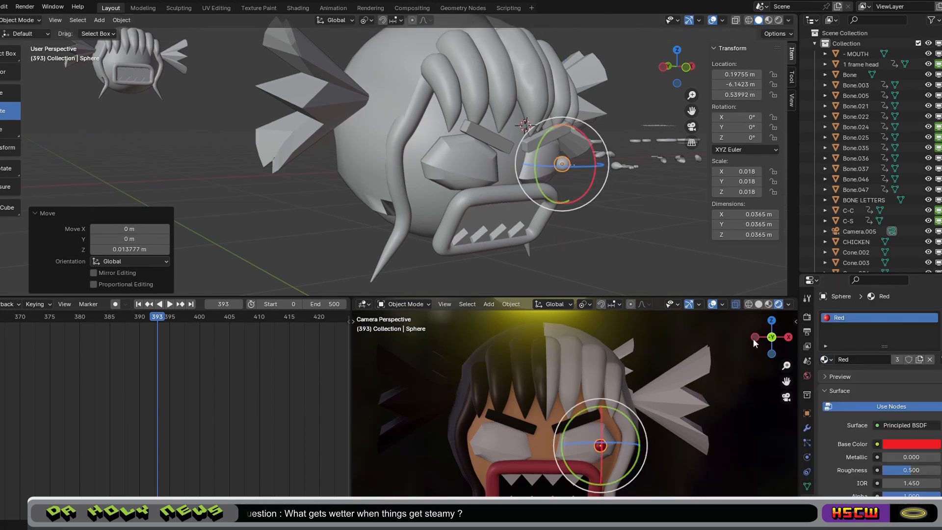
Duplicate the red pupil along the X axis and position the copy on the other eyeball at about X -0.14 m
key("shift+d")
key("x")
left_click(581, 245)
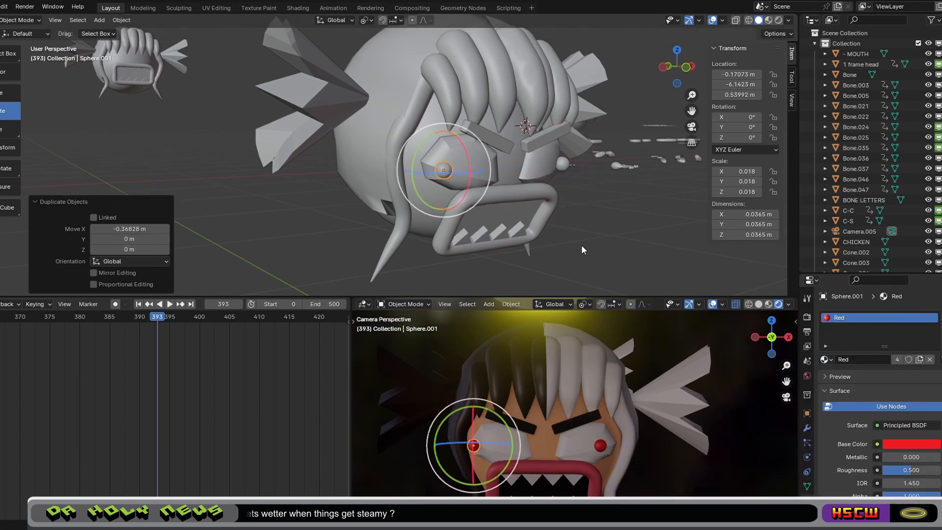
key("g")
key("x")
left_click(597, 252)
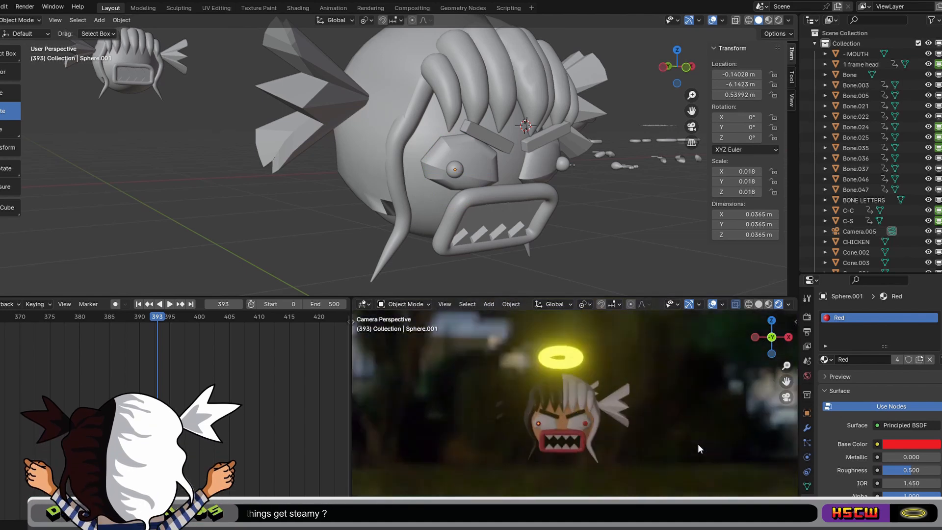
Slightly enlarge the original red pupil
left_click(596, 440)
key("s")
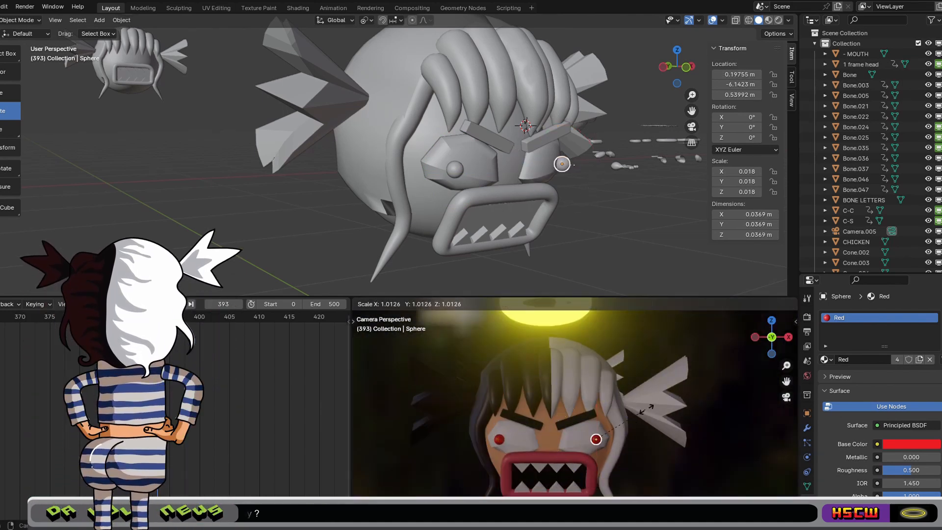
left_click(655, 405)
Lower both eyebrows about 0.018 m along global Z over the eyeballs and deselect them
key("g")
key("z")
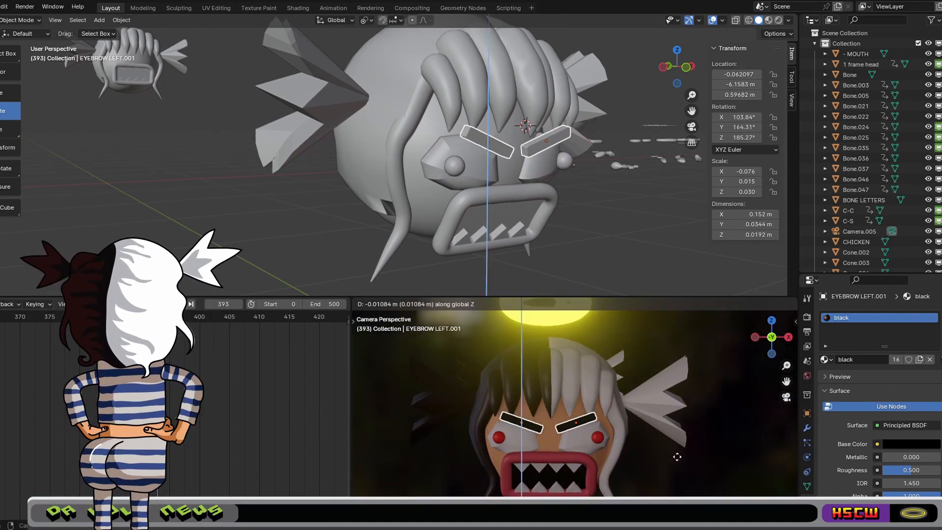
left_click(676, 459)
left_click(672, 453)
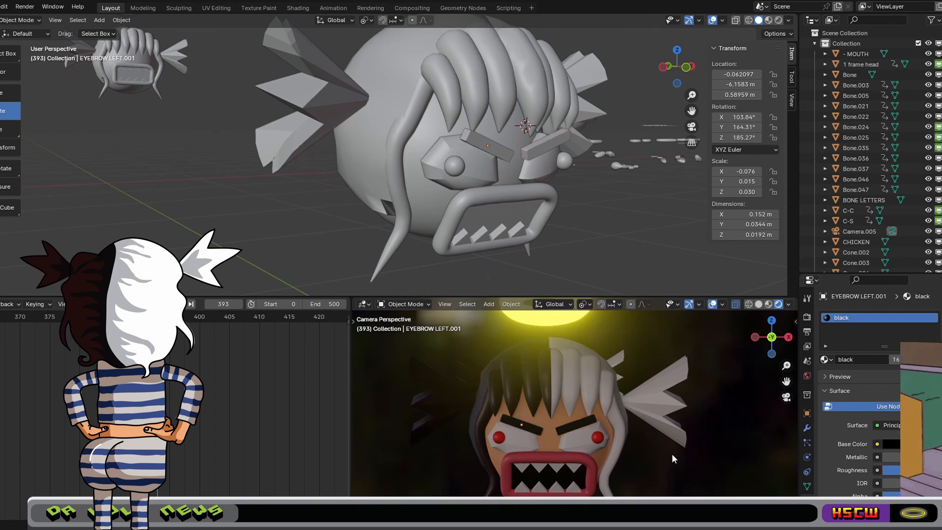
Select both eyeballs and open them together in Edit Mode
scroll(672, 453, "up", 5)
middle_click_drag(729, 400, 777, 305, "shift")
left_click(628, 397)
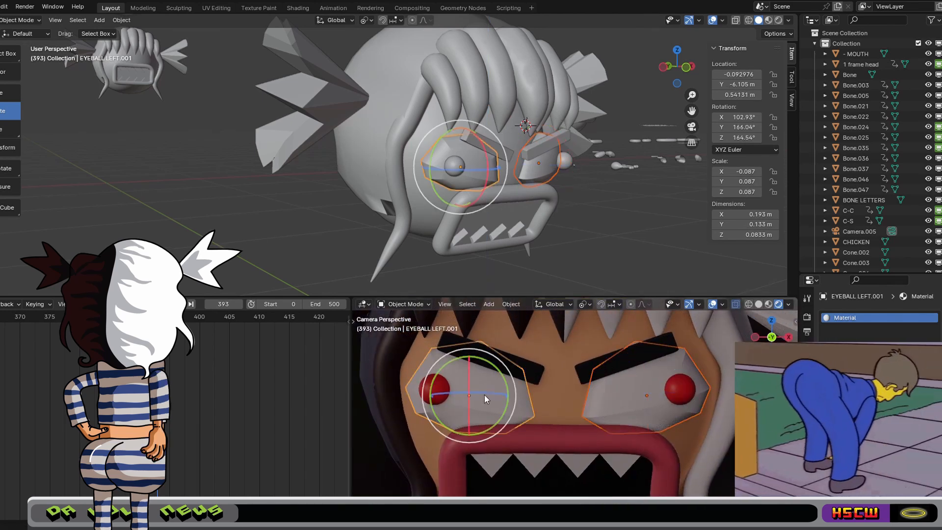
left_click(485, 395, "shift")
left_click(403, 303)
left_click(403, 326)
scroll(582, 395, "up", 2)
scroll(582, 395, "down", 2)
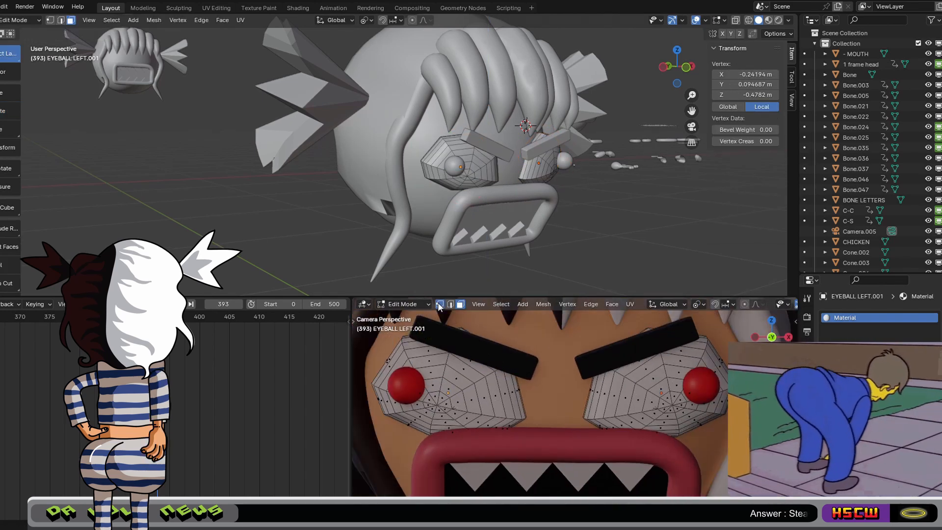
Adjust the upper vertices of both eyeballs behind the eyebrows and return to Object Mode
key("1")
key("a")
key("g")
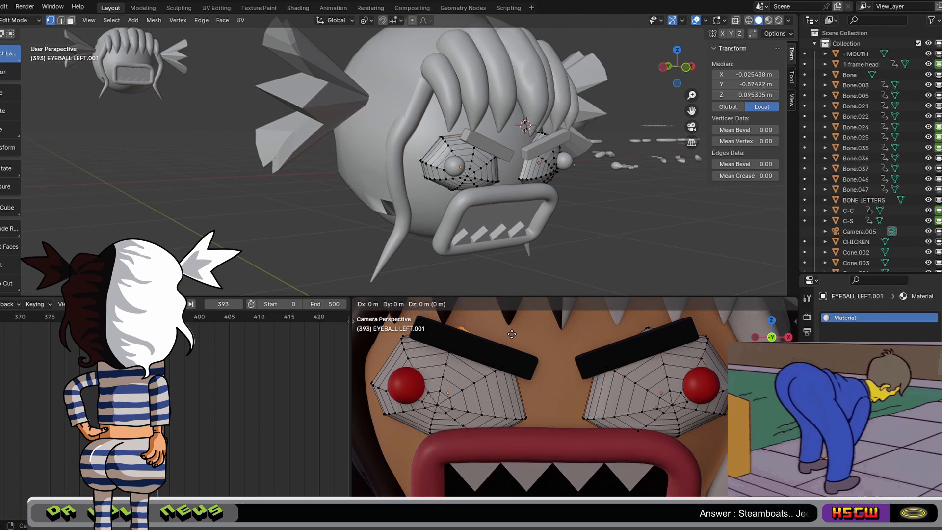
key("Escape")
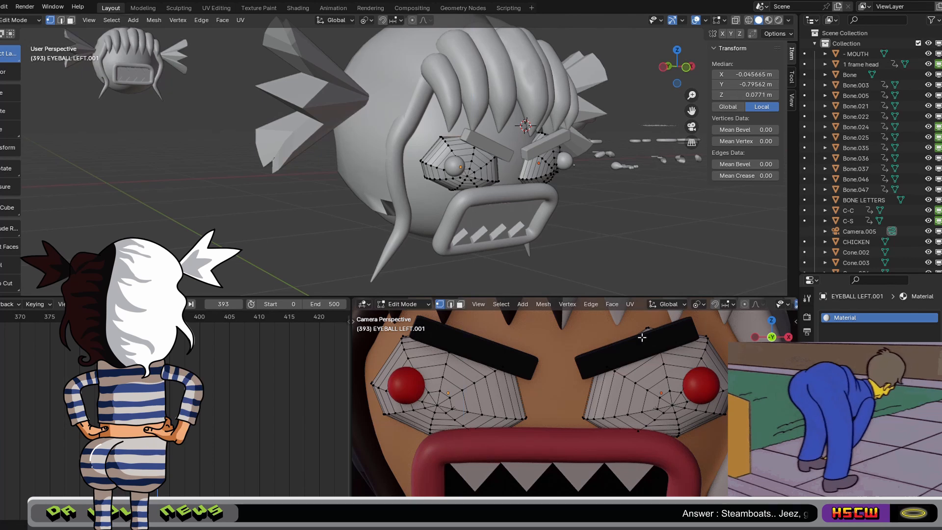
key("alt+a")
scroll(593, 352, "down", 4)
key("Tab")
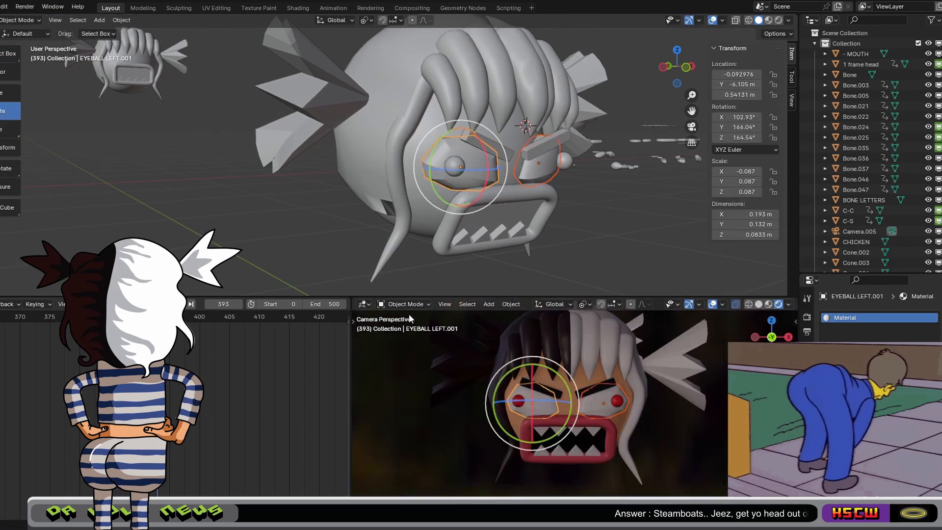
scroll(408, 314, "down", 3)
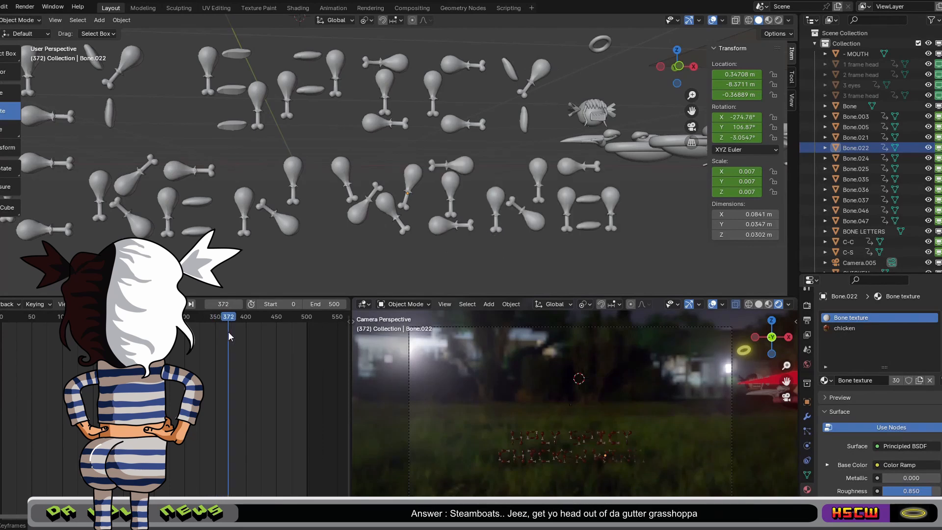
Lower the bone lettering about 0.86 m along global Z to place it over the opening of the large toothed mouth
left_click(416, 177)
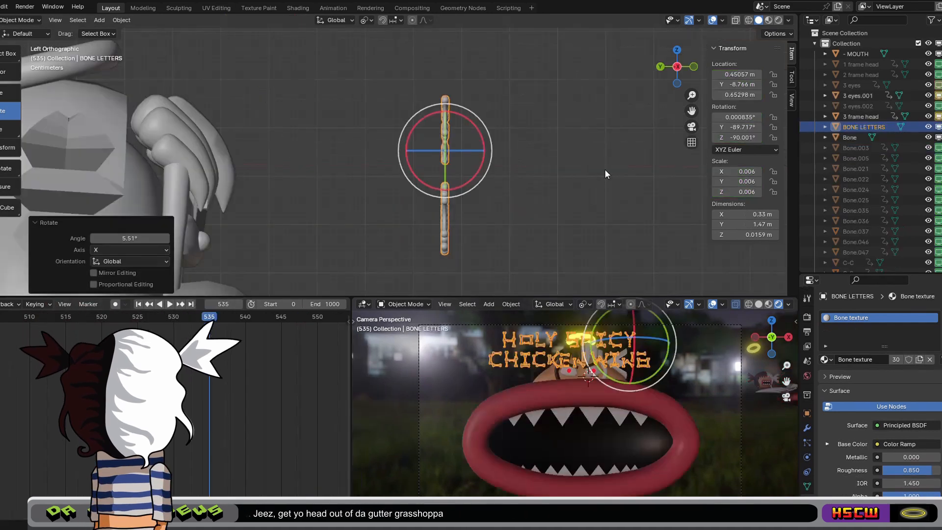
middle_click_drag(605, 169, 622, 231)
scroll(623, 231, "down", 3)
left_click(678, 72)
left_click_drag(691, 111, 688, 68)
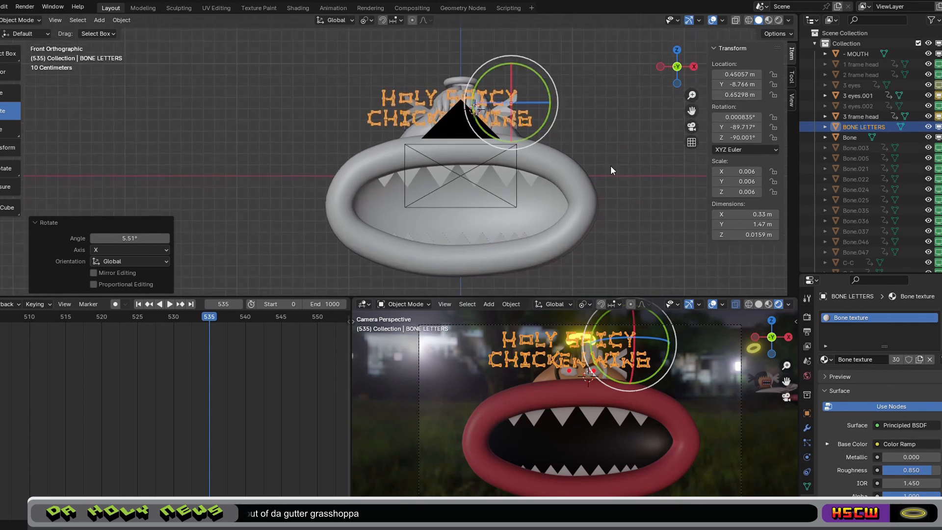
key("g")
key("z")
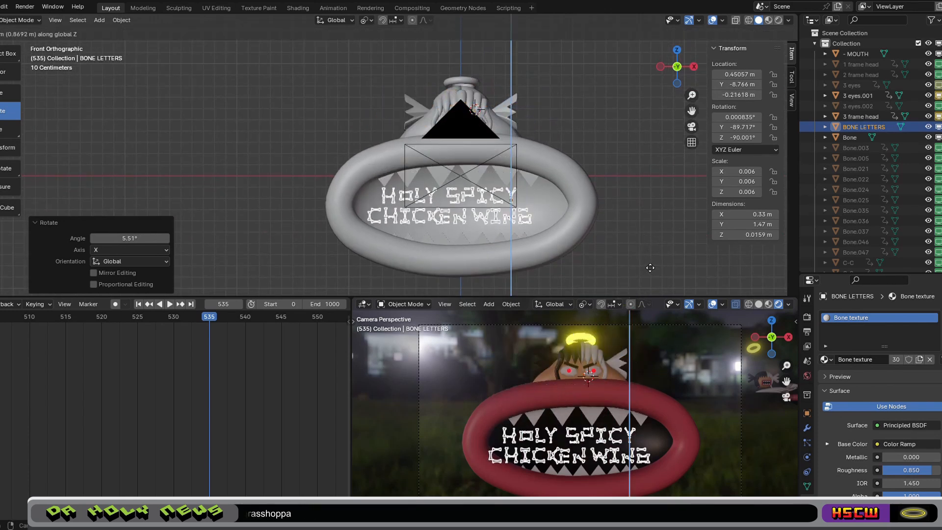
left_click(652, 269)
Center the bone lettering with a shift of about 0.098 m in X and push it about 0.31 m along Y into the mouth
key("g")
key("x")
left_click(657, 269)
middle_click_drag(657, 270, 472, 236)
key("g")
key("y")
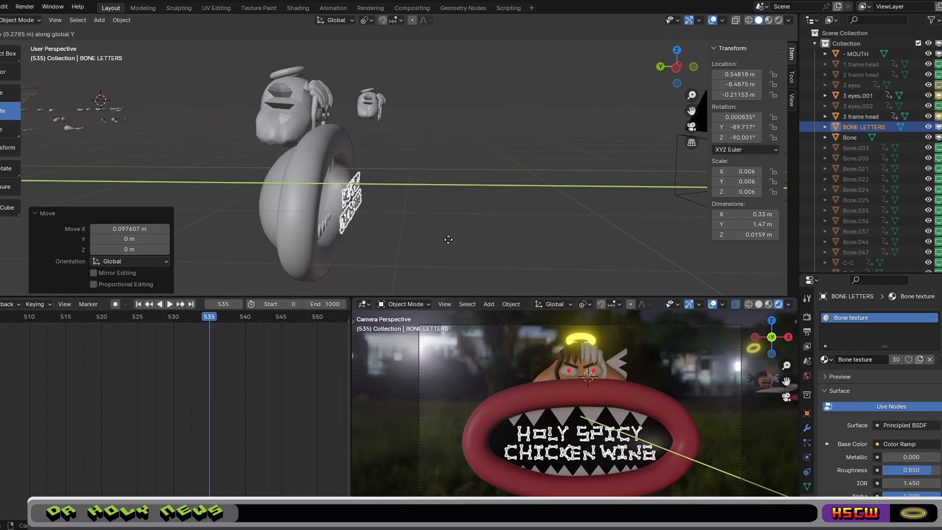
left_click(441, 235)
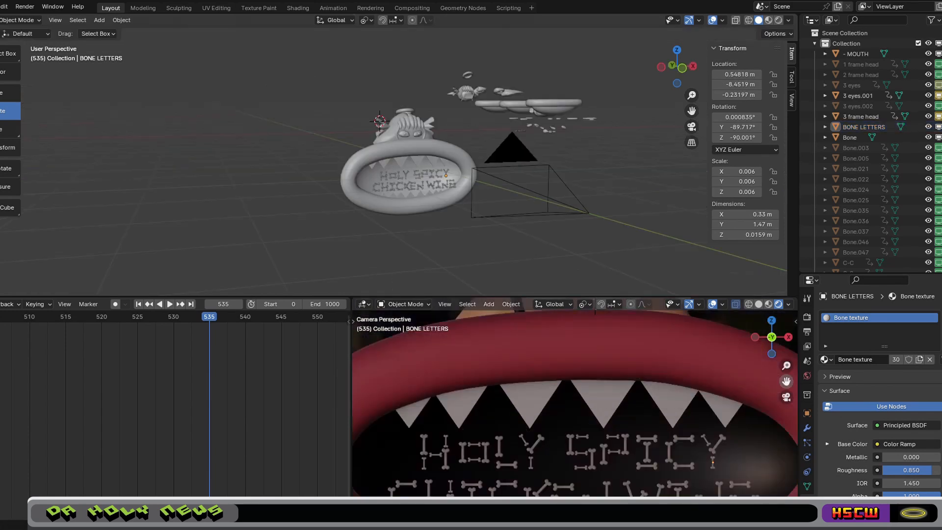
Inspect the bone lettering inside the toothed mouth in the camera view and around the scene
middle_click_drag(676, 449, 681, 390, "shift")
scroll(676, 374, "down", 3)
scroll(686, 388, "down", 3)
left_click(786, 396)
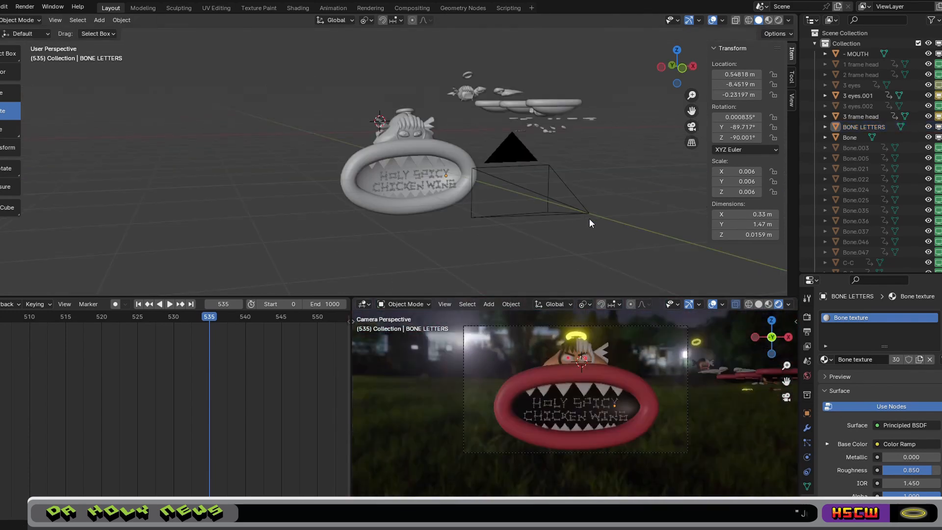
scroll(590, 219, "up", 2)
middle_click_drag(590, 218, 576, 228)
scroll(737, 458, "up", 2)
left_click_drag(786, 381, 785, 386)
scroll(691, 405, "down", 3)
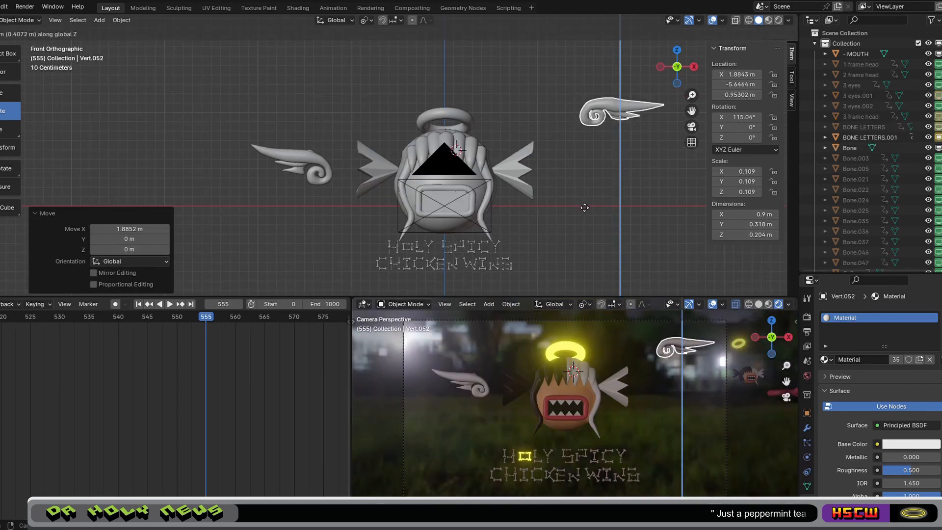
Lower the right curled wing about 1.04 m along global Z and shift it toward the head to about X 1.15 m
key("g")
key("z")
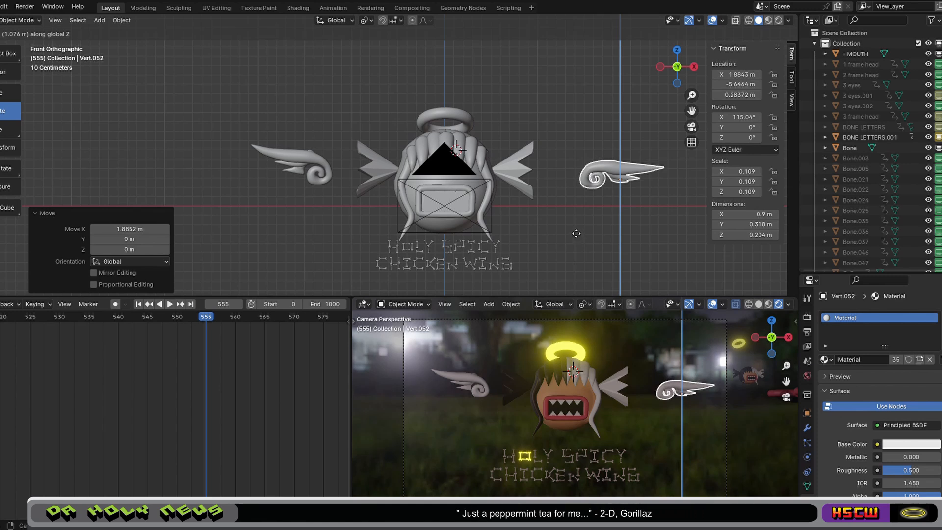
left_click(570, 227)
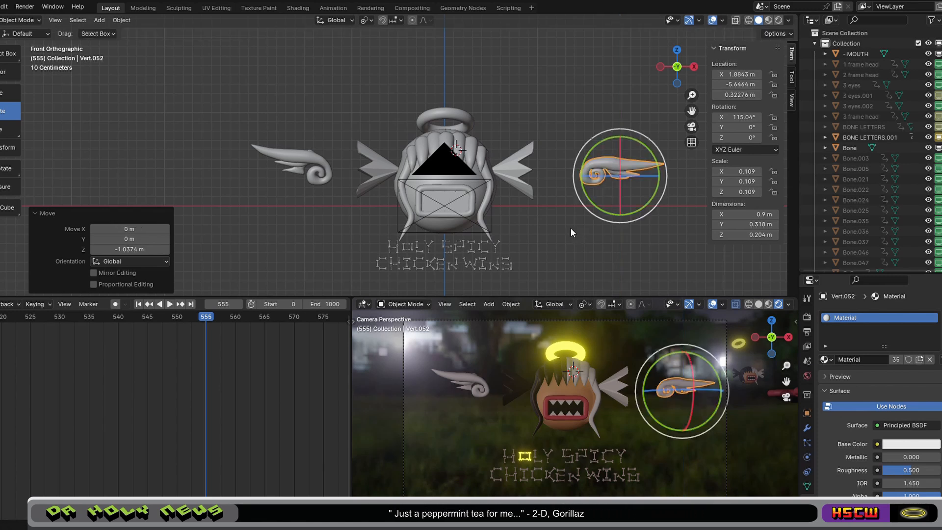
key("g")
key("x")
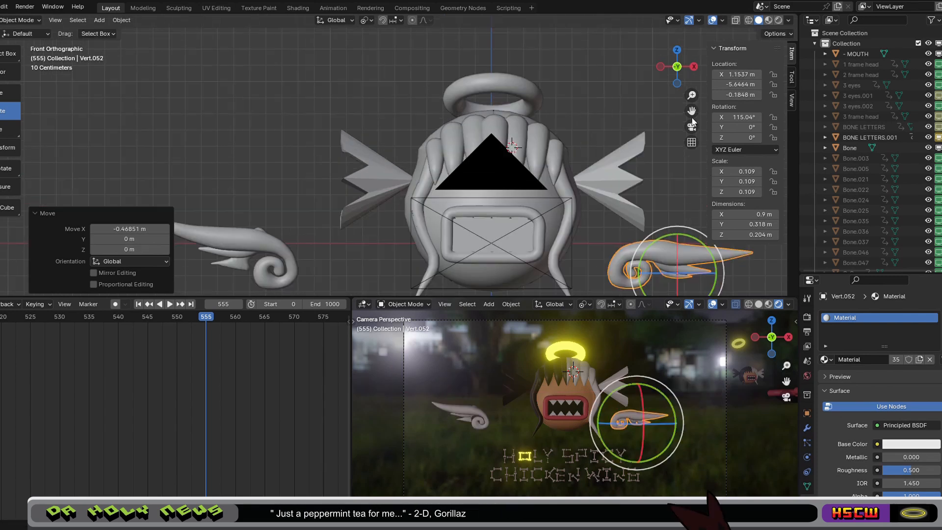
Scale the right curled wing down uniformly by a factor of about 0.83
middle_click_drag(717, 223, 650, 181, "shift")
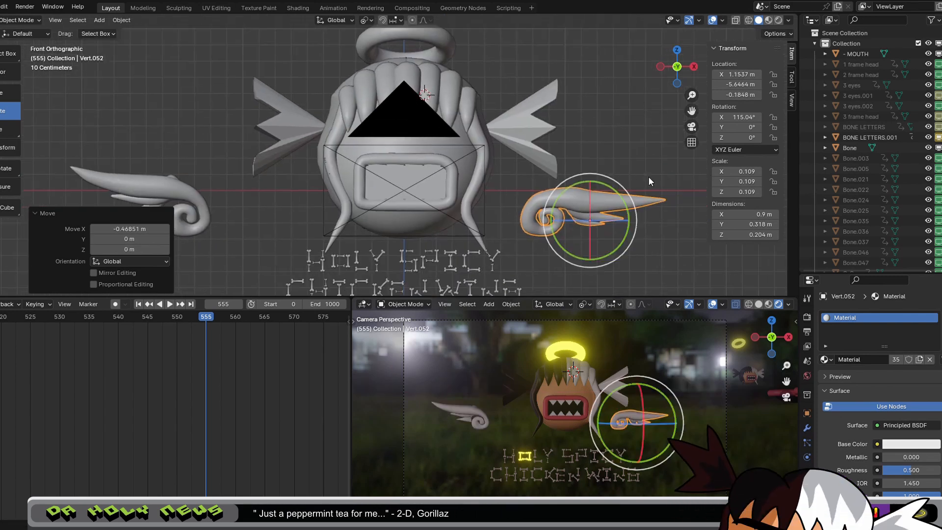
key("s")
left_click(635, 198)
scroll(402, 157, "down", 2)
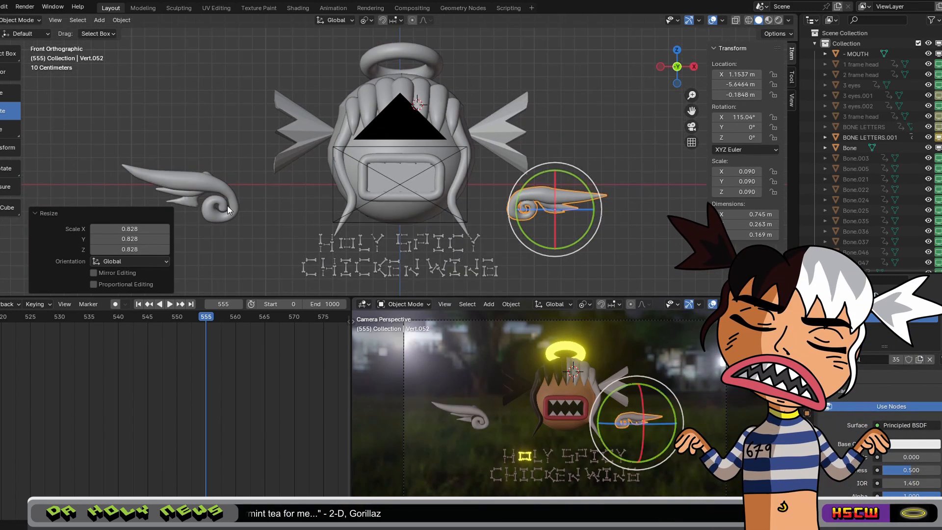
Move the left curled wing about 0.24 m along X toward the head and shrink it to a scale of 0.142
left_click(233, 216)
key("g")
key("x")
left_click(298, 216)
key("s")
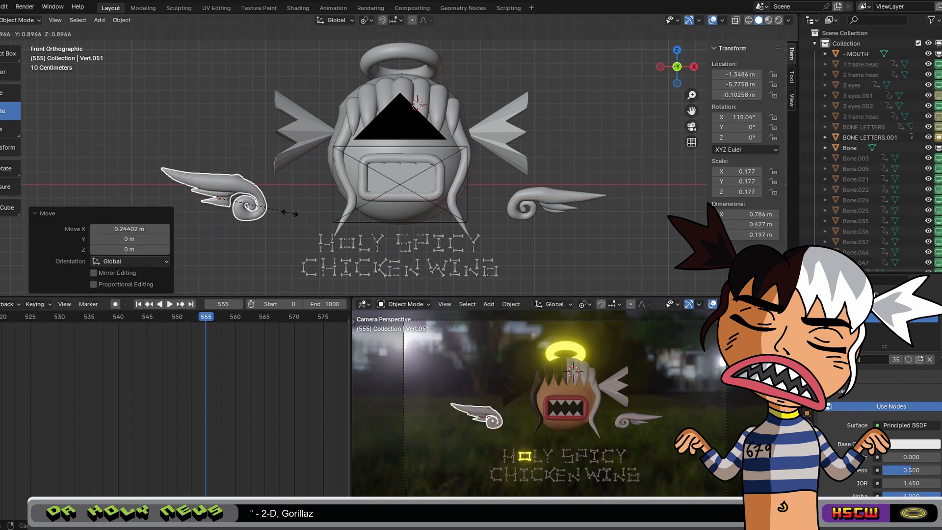
left_click(279, 215)
Lower the left curled wing about 0.07 m along Z and bring it about 0.27 m closer to the head along X
key("g")
key("z")
left_click(287, 223)
key("g")
key("x")
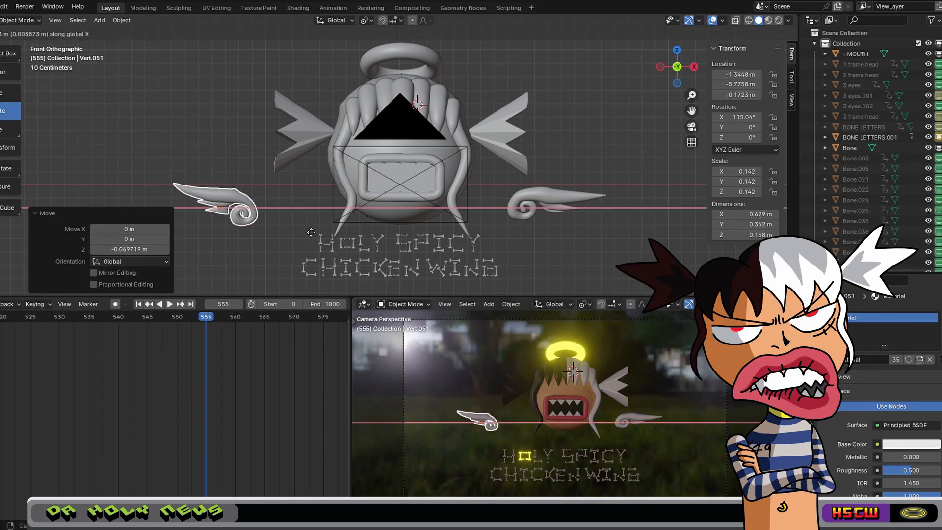
left_click(330, 235)
key("g")
key("x")
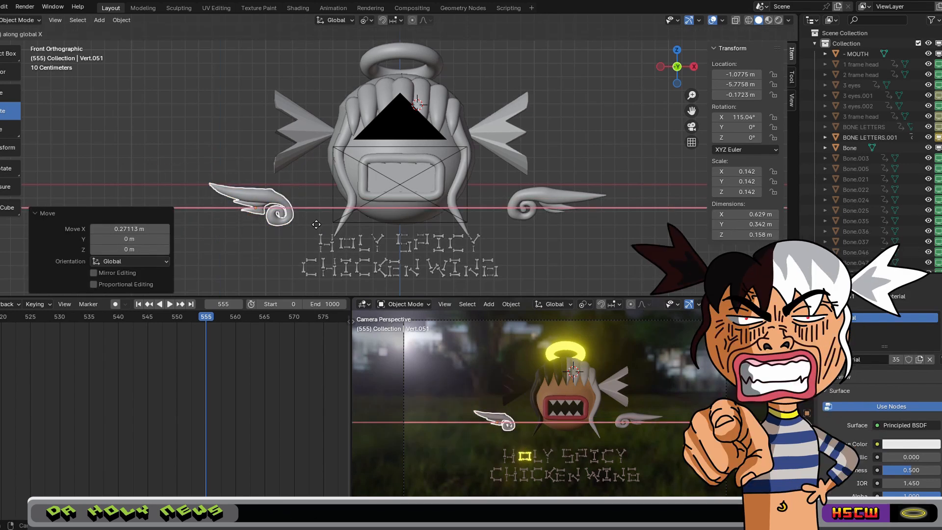
left_click(316, 225)
Select both curled wings and rotate them together about -17.7° around the global X axis
left_click(561, 201, "shift")
middle_click_drag(478, 231, 589, 240)
middle_click_drag(694, 112, 668, 116)
scroll(491, 187, "up", 3)
middle_click_drag(260, 162, 450, 208, "shift")
left_click_drag(424, 200, 410, 182)
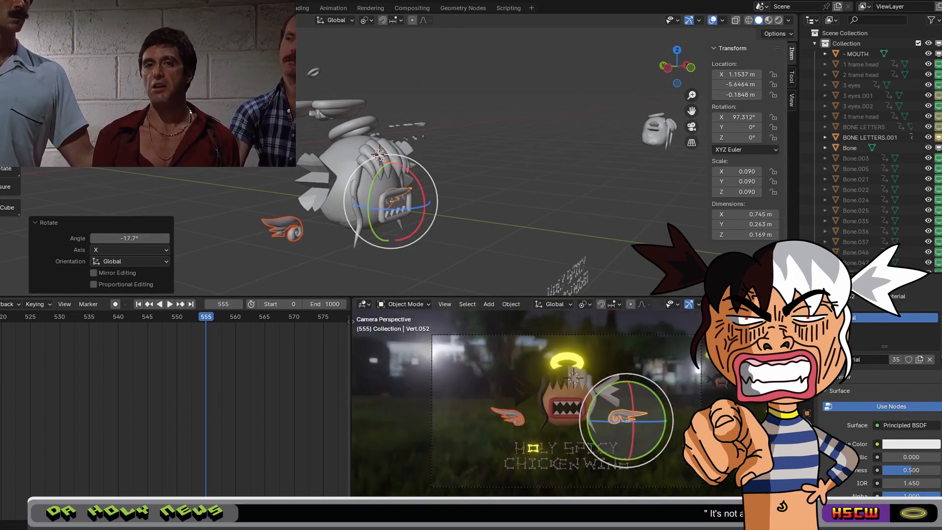
Rotate both curled wings further around the global X axis until the right wing's X rotation is about 87°
left_click(554, 188)
middle_click_drag(555, 188, 305, 206)
left_click(305, 209)
left_click(443, 197, "shift")
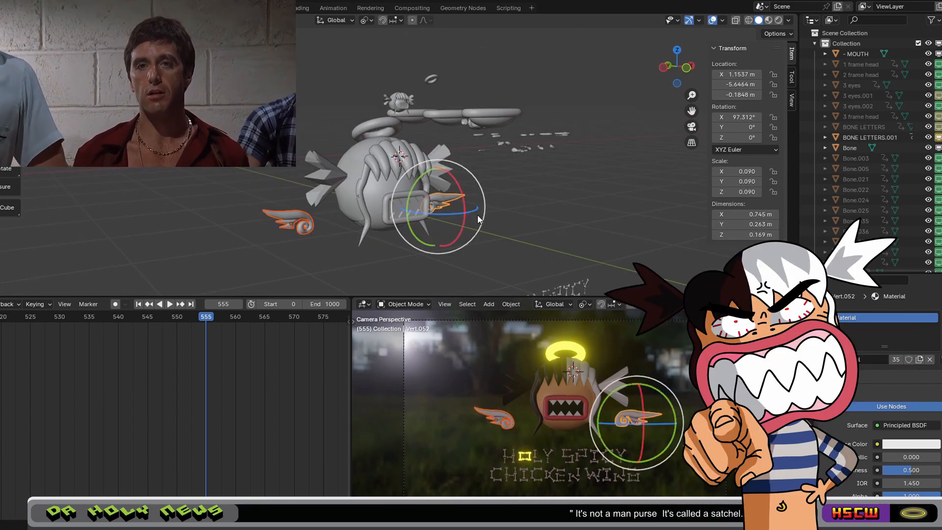
middle_click_drag(478, 214, 522, 213)
scroll(522, 213, "up", 2)
scroll(540, 393, "up", 4)
left_click_drag(373, 199, 380, 223)
scroll(435, 210, "down", 1)
middle_click_drag(435, 210, 365, 221)
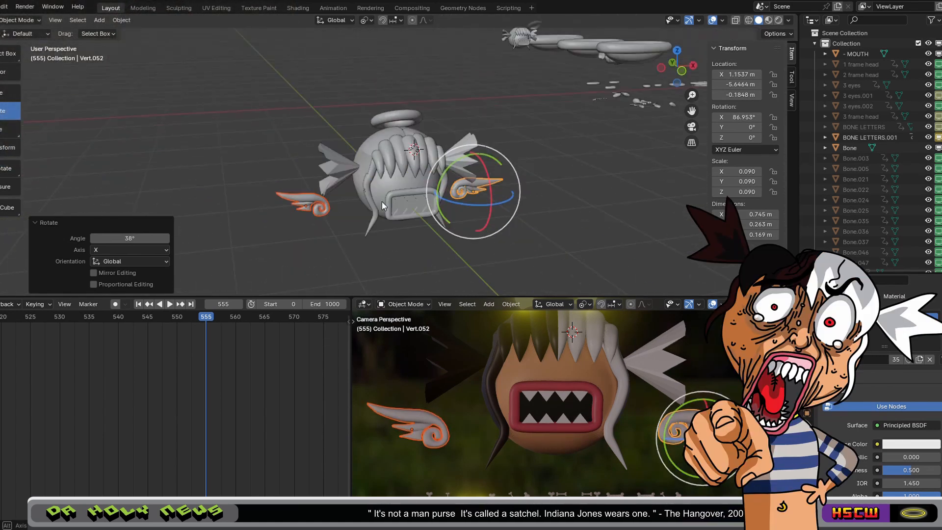
Lower both curled wings together about 0.058 m along global Z in the front view
left_click(677, 67)
scroll(628, 191, "up", 2)
key("g")
key("z")
left_click(630, 197)
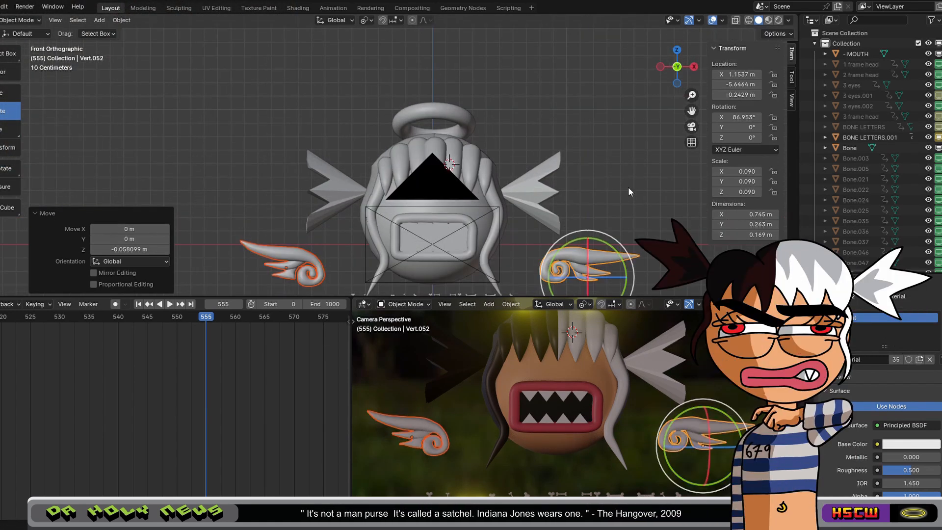
scroll(629, 186, "down", 5)
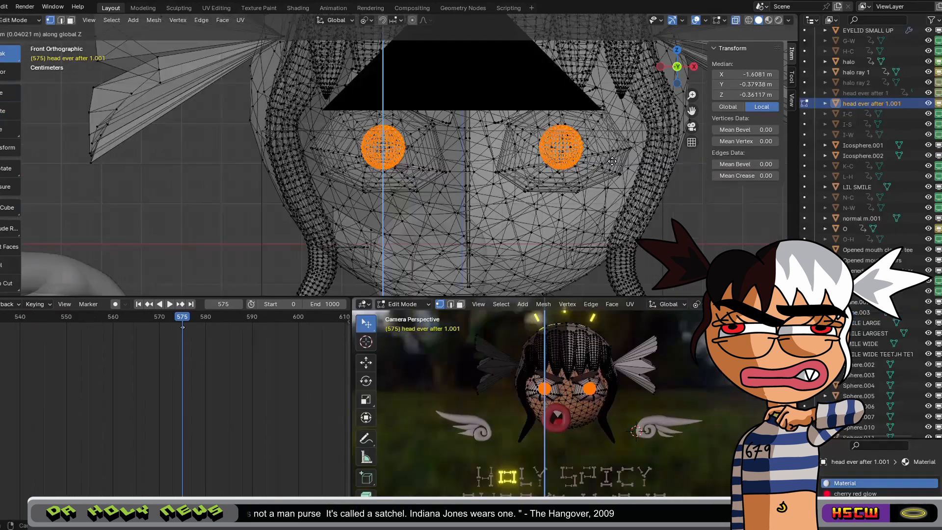
Raise both pupils of the head about 0.05 m along global Z and return to Object Mode
left_click(668, 215)
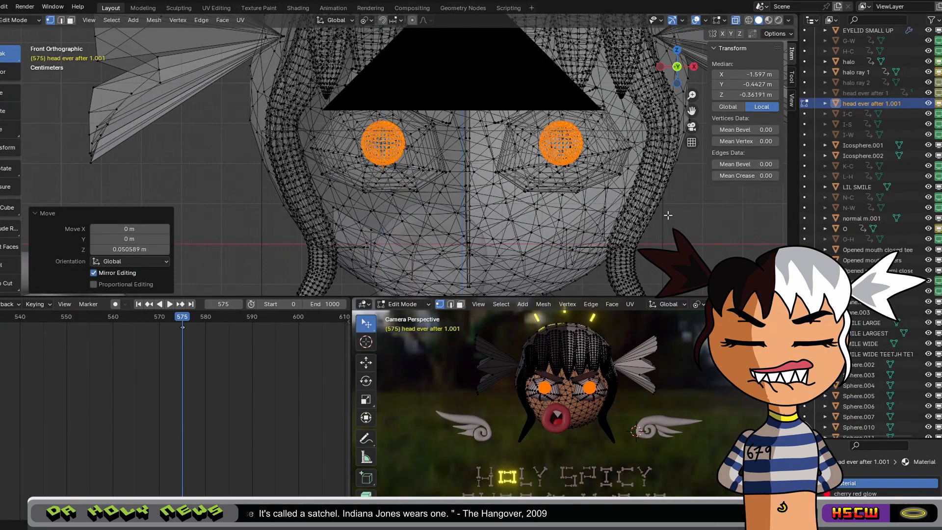
key("Tab")
scroll(606, 247, "down", 6)
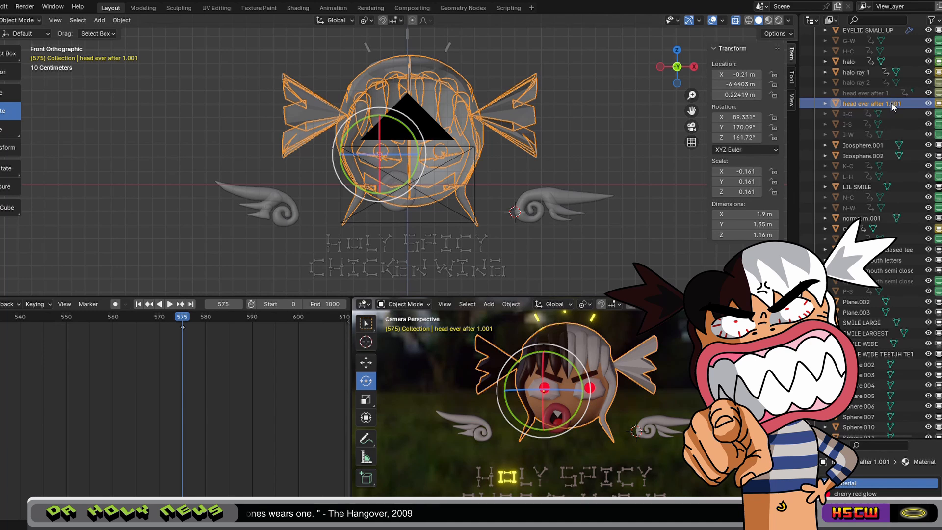
Rename the head ever after 1.001 object to "head ever after 2" and save the file
scroll(892, 107, "up", 5)
double_click(904, 228)
type("2")
key("Return")
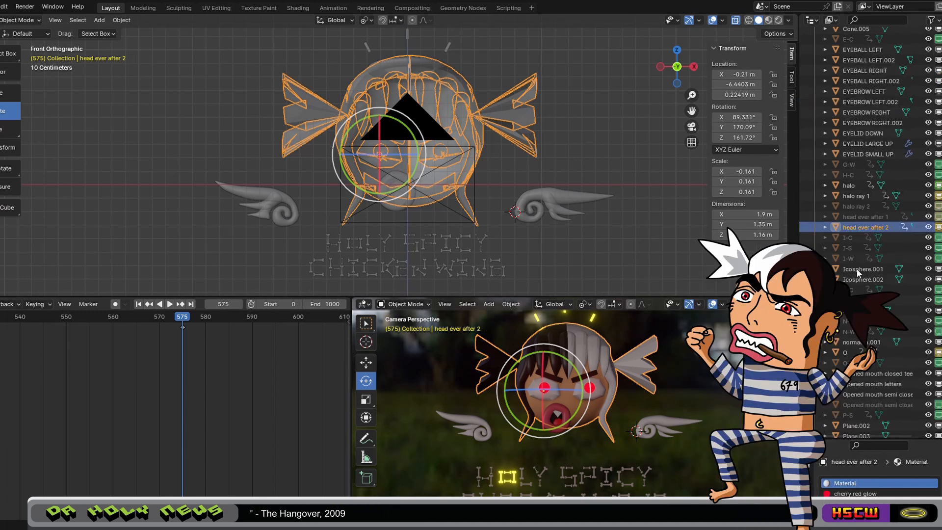
left_click(1, 6)
left_click(29, 75)
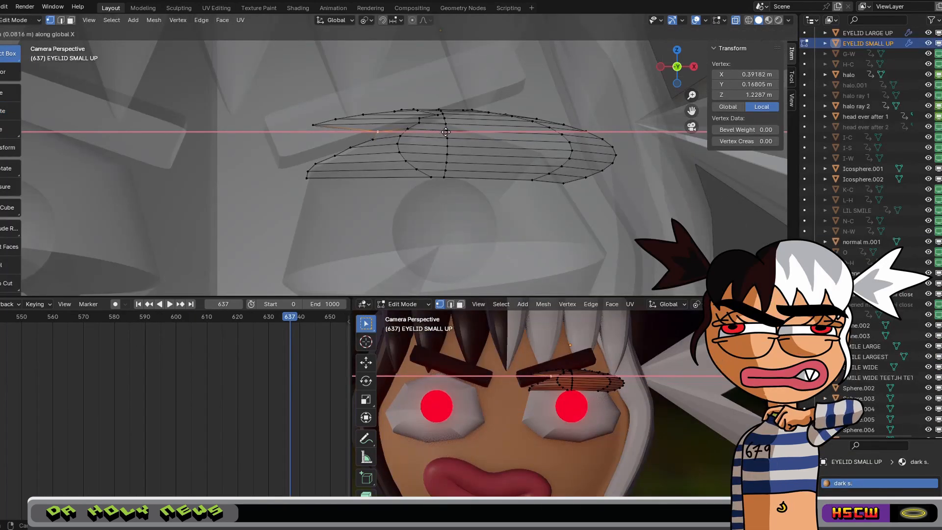
Shift vertices at both ends of the EYELID SMALL UP mesh along global X toward the middle of the eyelid
left_click(351, 130)
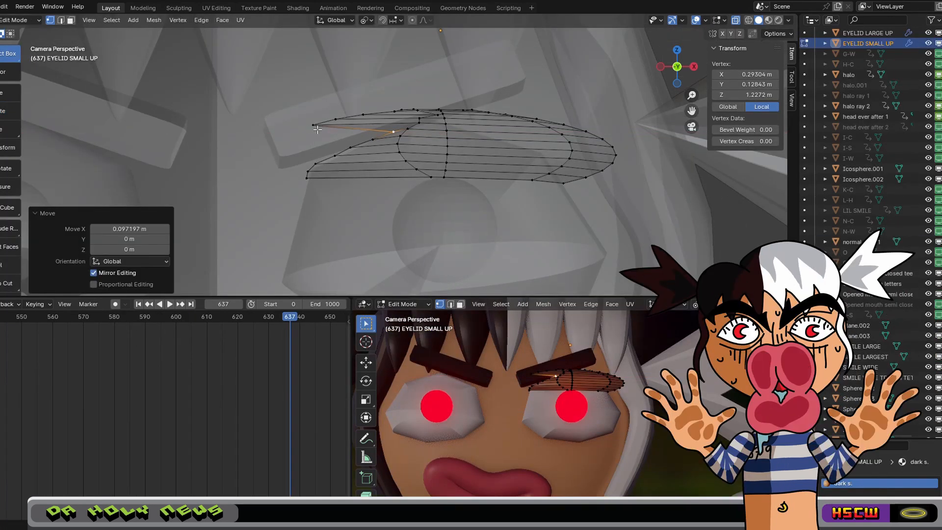
key("ctrl+z")
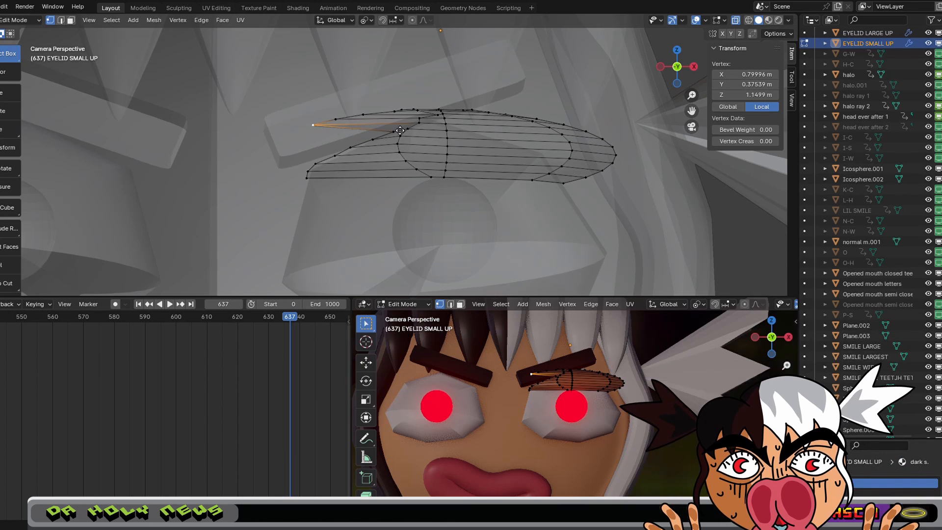
left_click(481, 129)
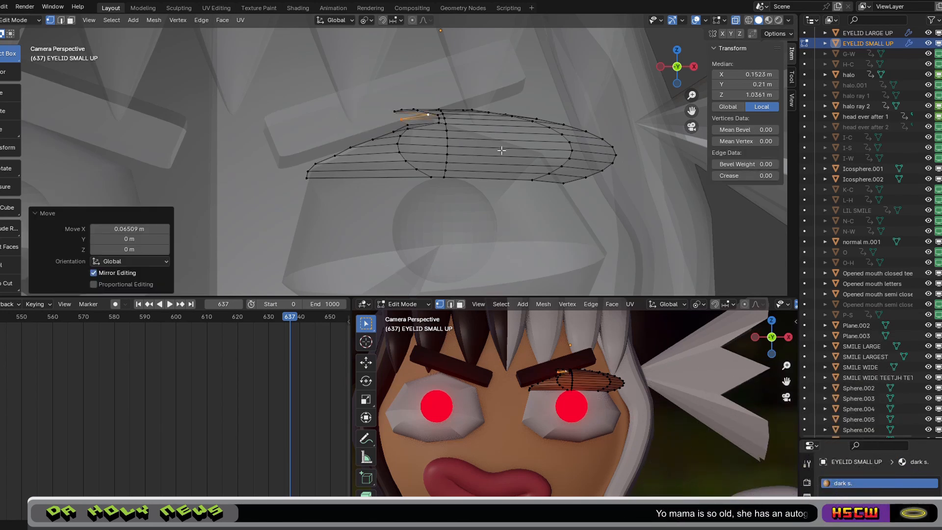
scroll(501, 151, "up", 2)
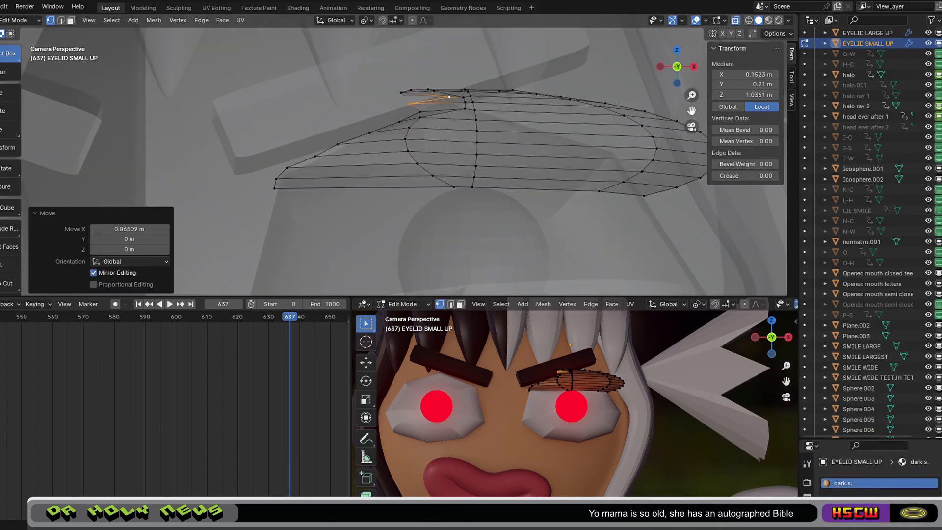
left_click_drag(691, 110, 617, 168)
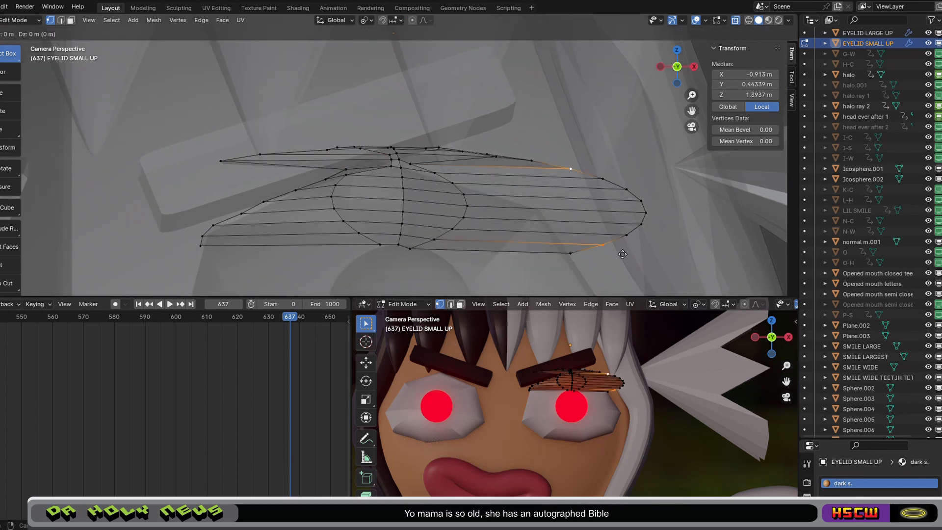
key("x")
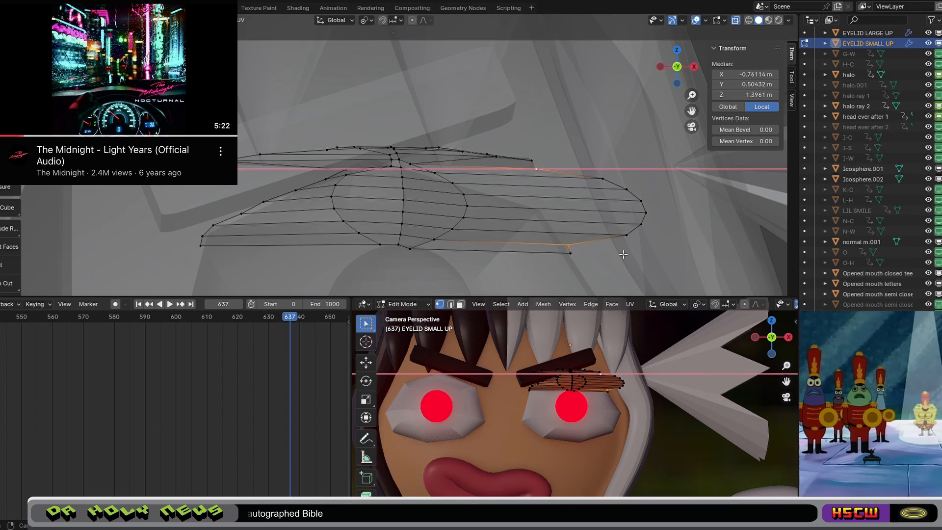
left_click(629, 239)
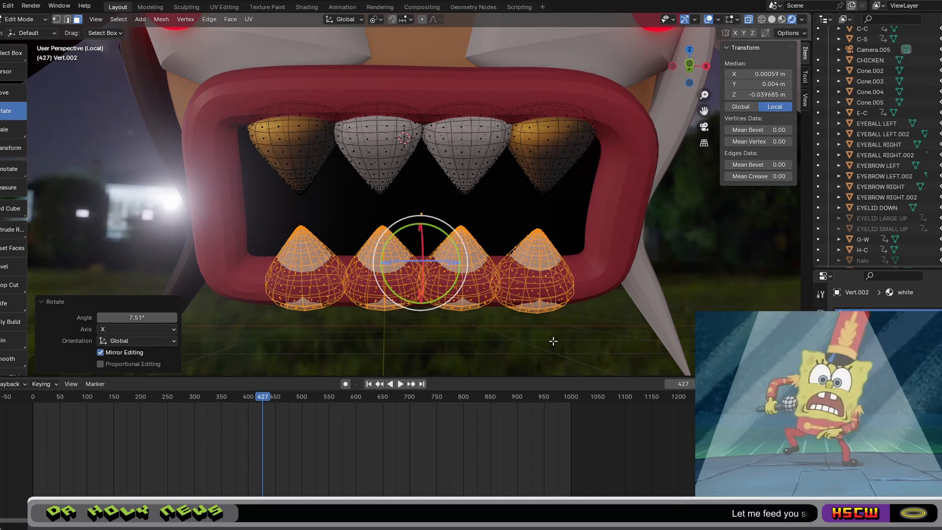
Lasso-select the bases of the four lower teeth beneath the lip, delete their faces and return to Object Mode
left_click(3, 55)
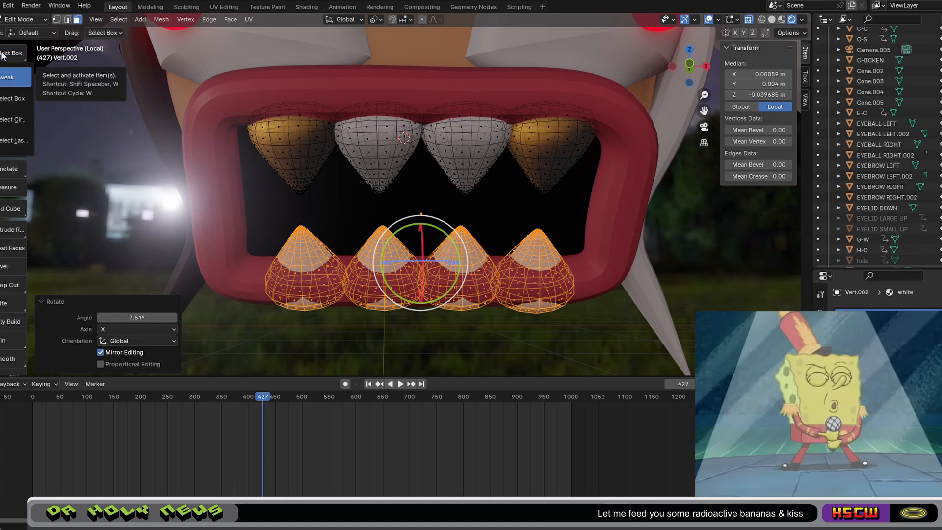
left_click(3, 56)
left_click(2, 55)
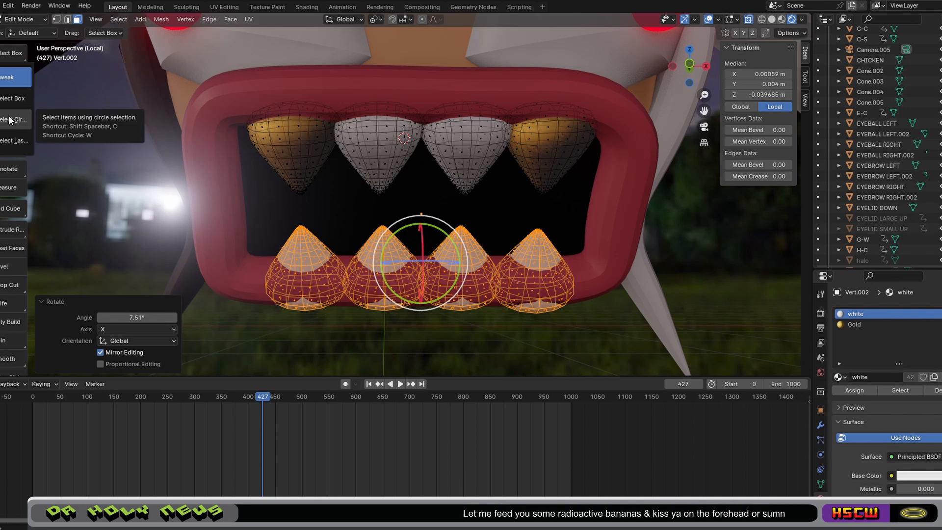
left_click(12, 140)
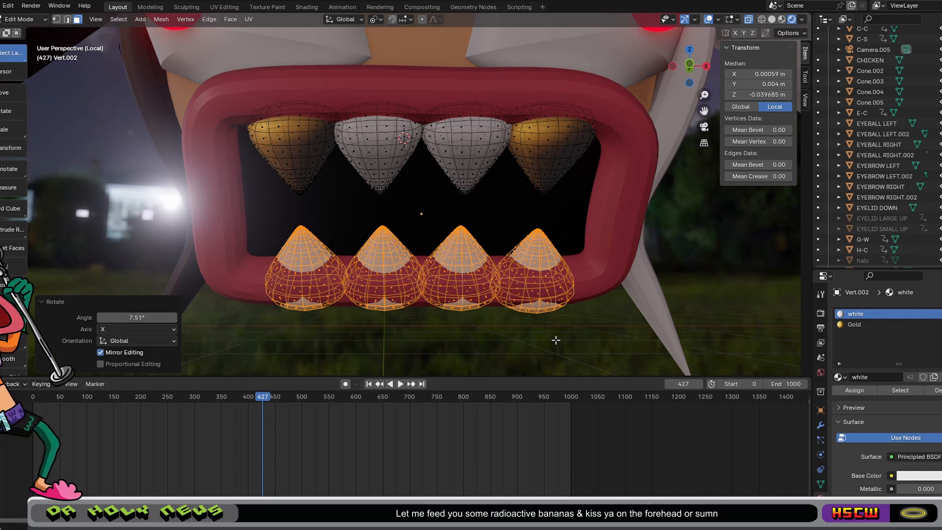
left_click(446, 343)
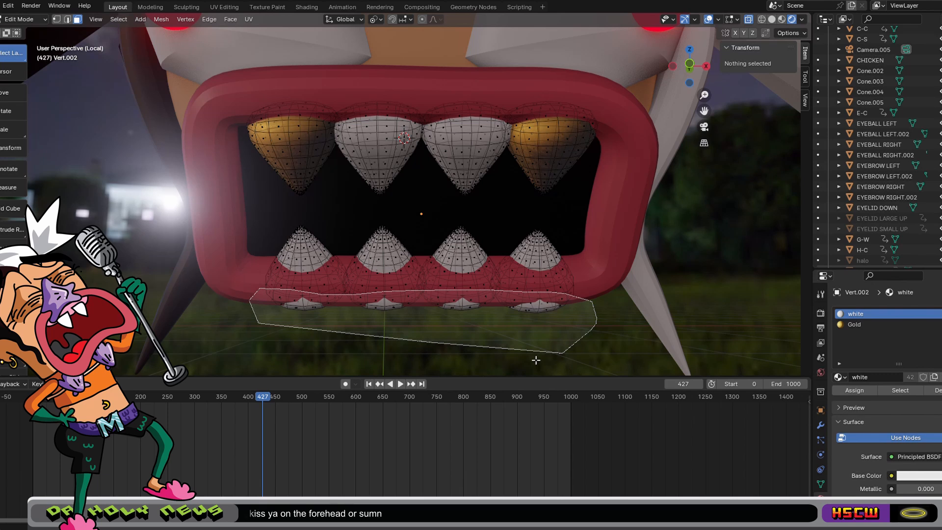
left_click_drag(535, 360, 536, 360)
key("x")
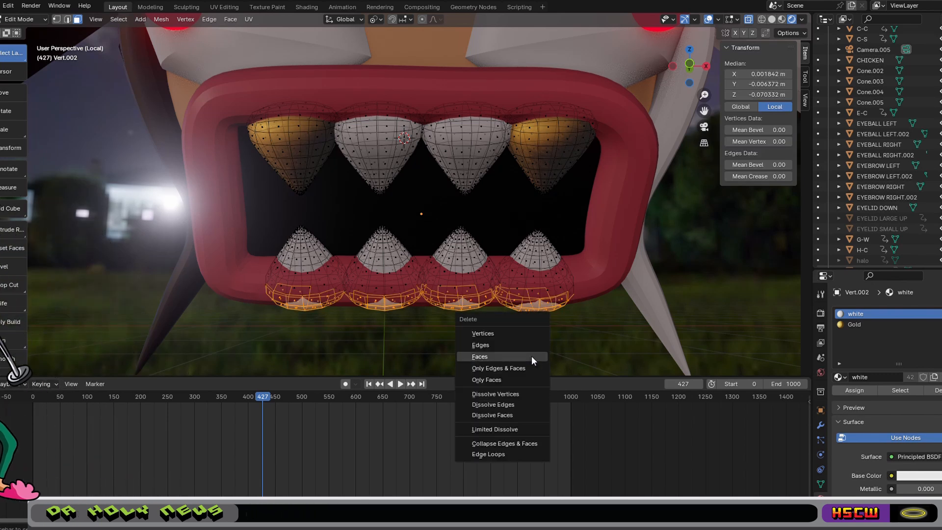
left_click(532, 355)
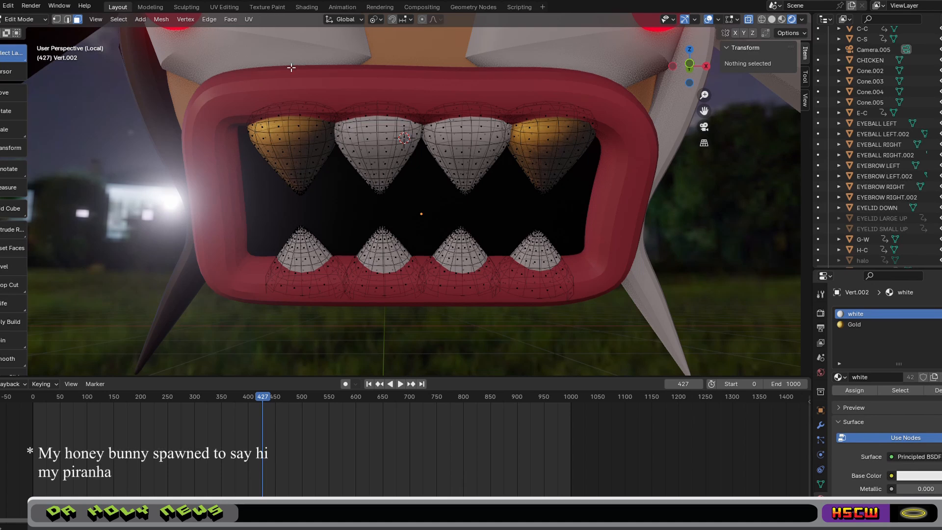
left_click(42, 20)
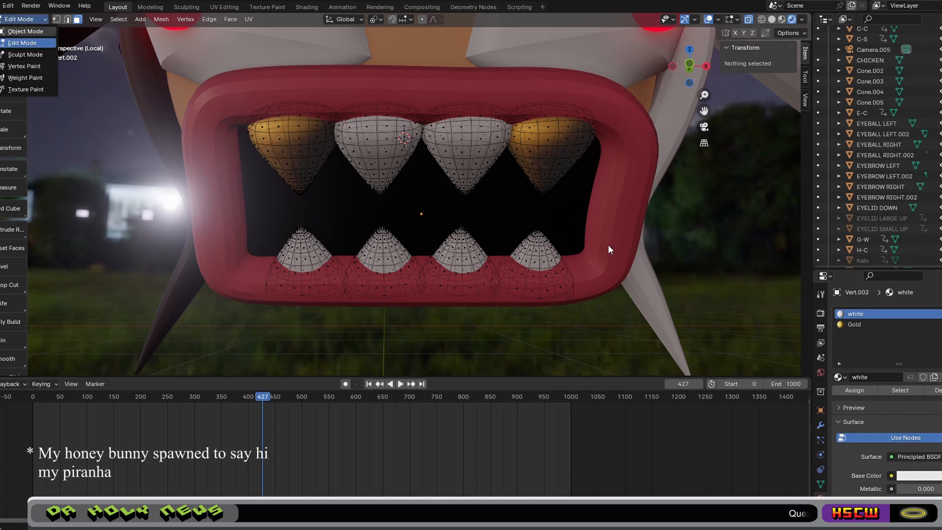
key("Tab")
scroll(608, 245, "down", 1)
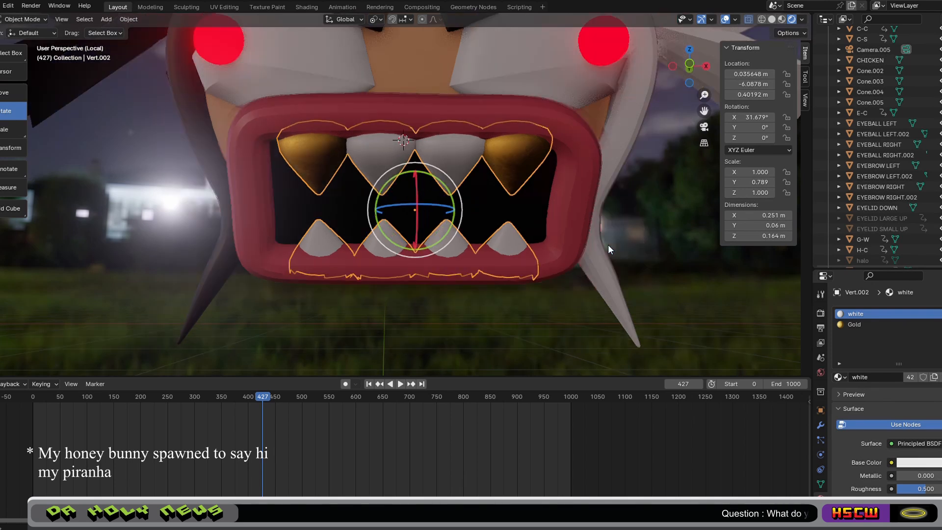
scroll(608, 244, "down", 5)
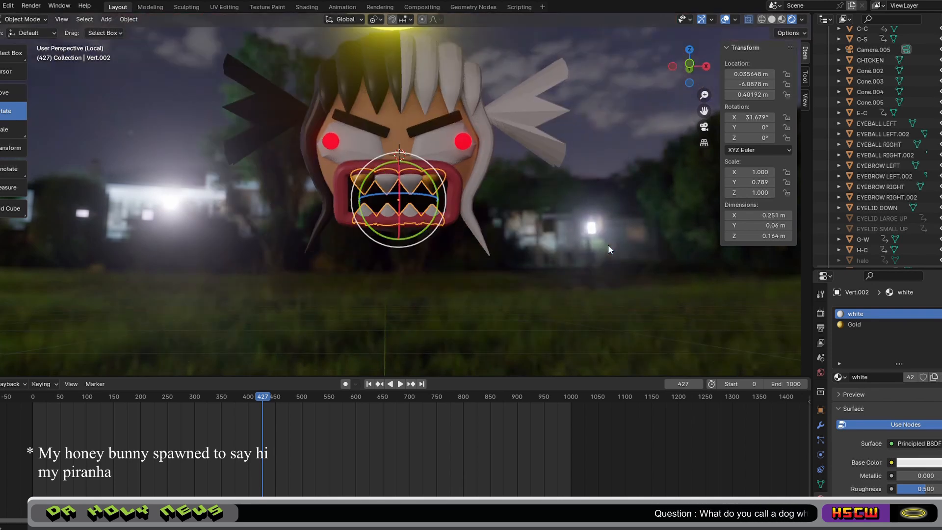
left_click(484, 153)
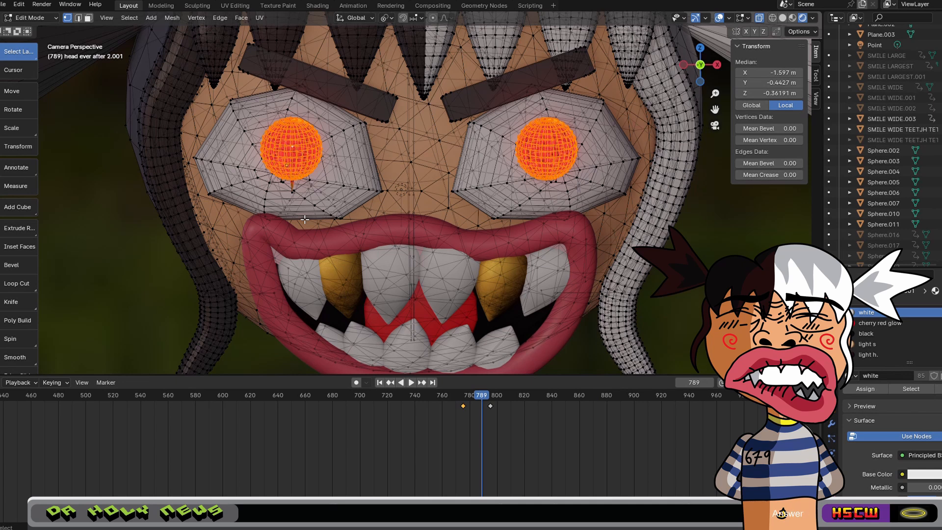
Select the stray vertex beneath the left pupil of head ever after 2.001 and move it about 0.009 m along global Z
scroll(304, 219, "up", 4)
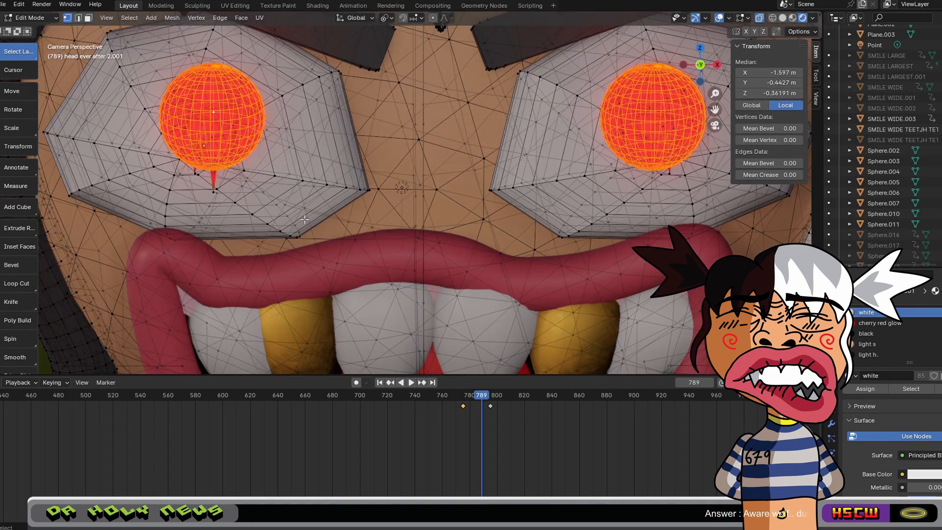
scroll(304, 220, "down", 5)
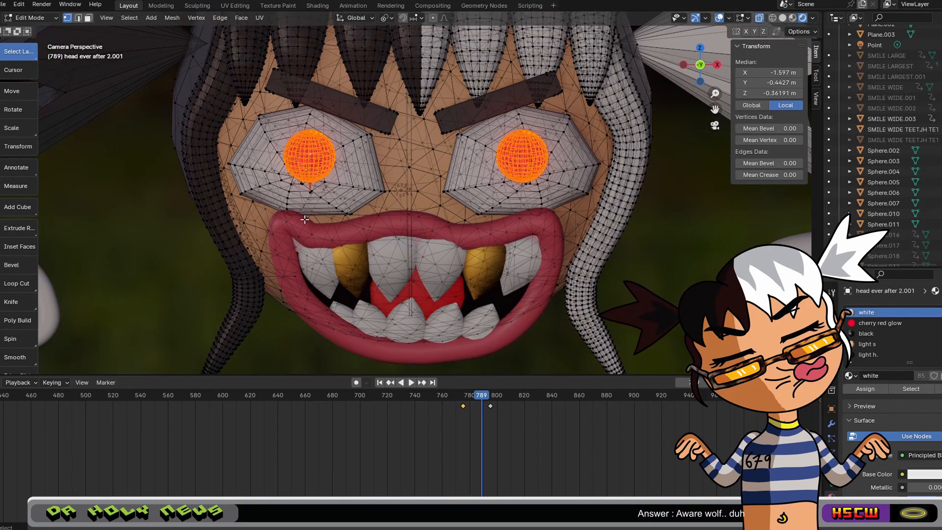
scroll(304, 219, "up", 4)
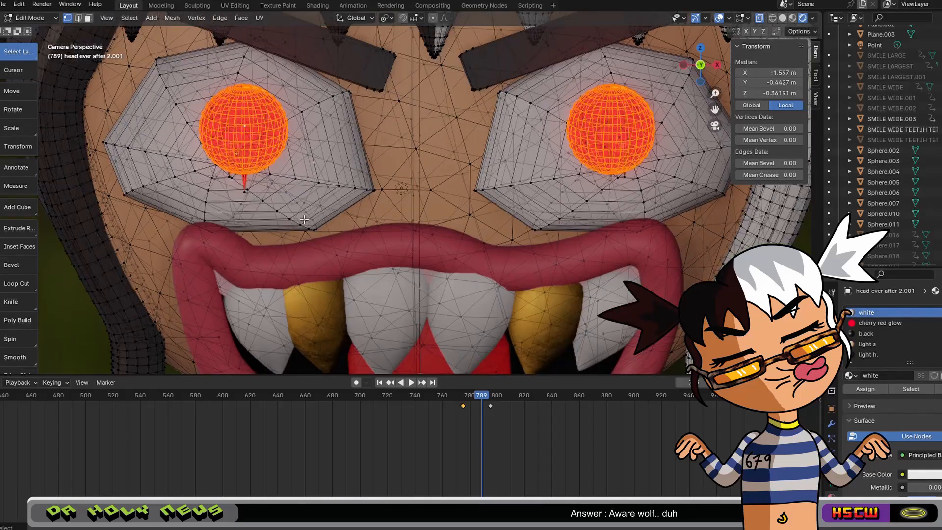
scroll(304, 219, "up", 2)
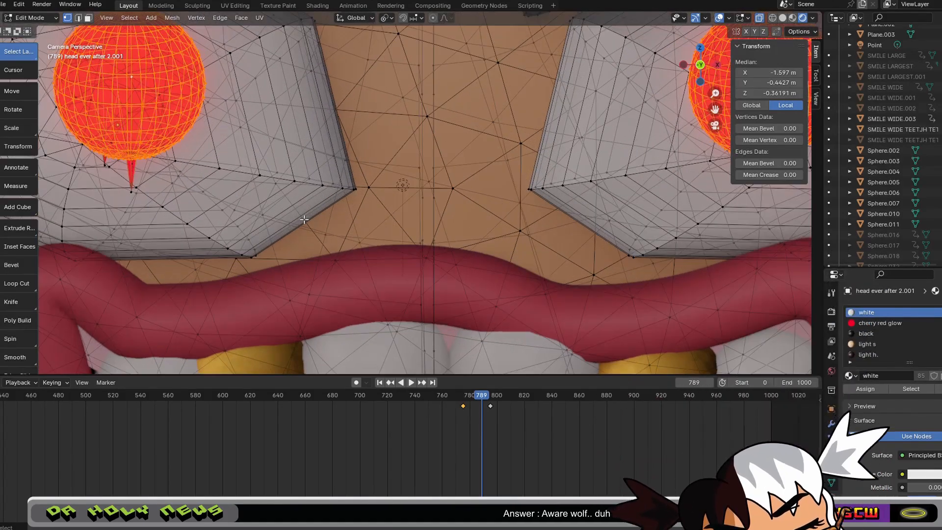
middle_click_drag(315, 220, 384, 209)
scroll(385, 209, "up", 1)
scroll(385, 208, "up", 6)
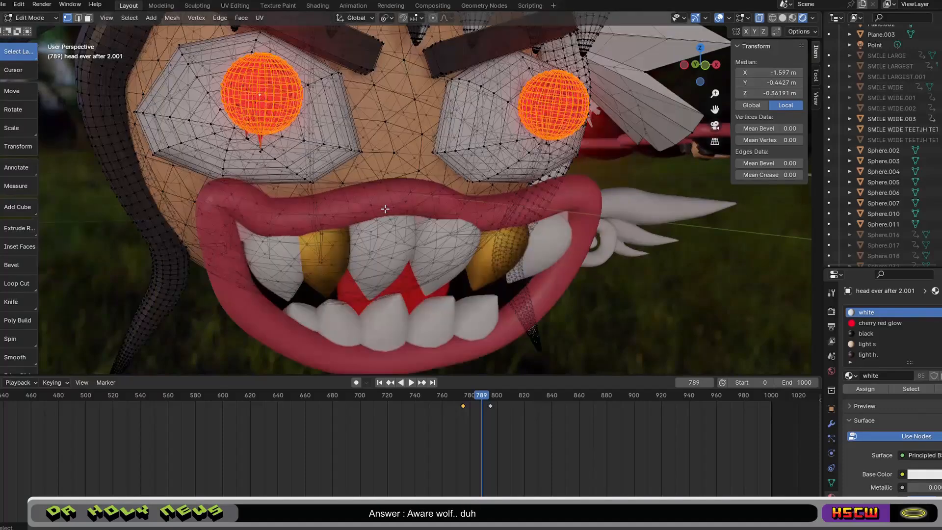
left_click(134, 96)
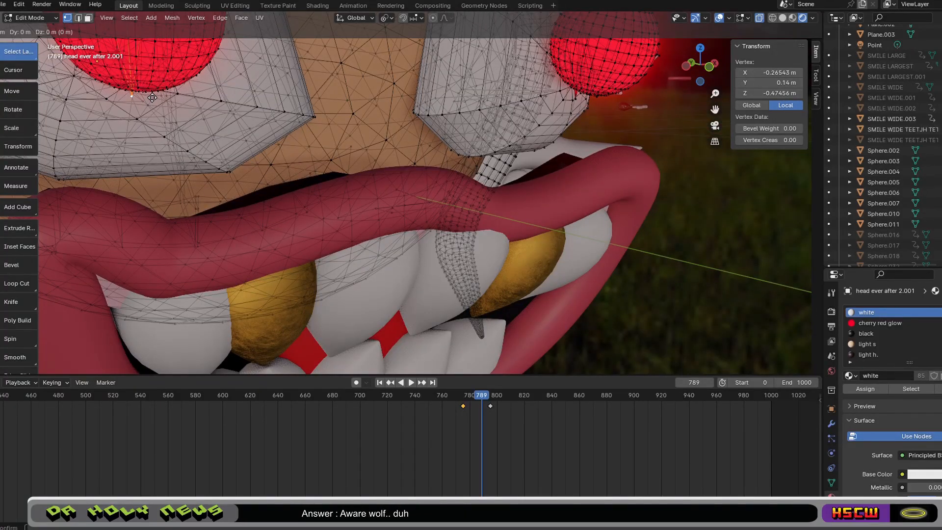
key("z")
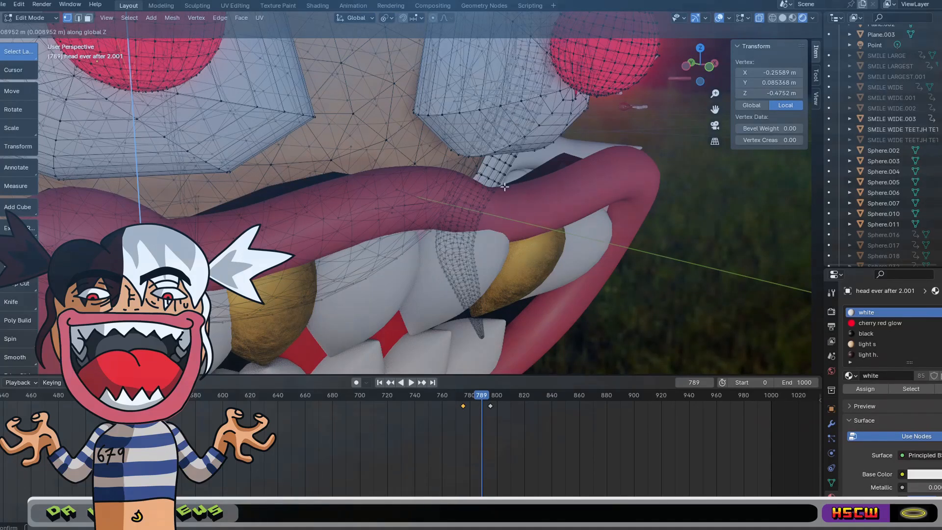
scroll(504, 186, "down", 3)
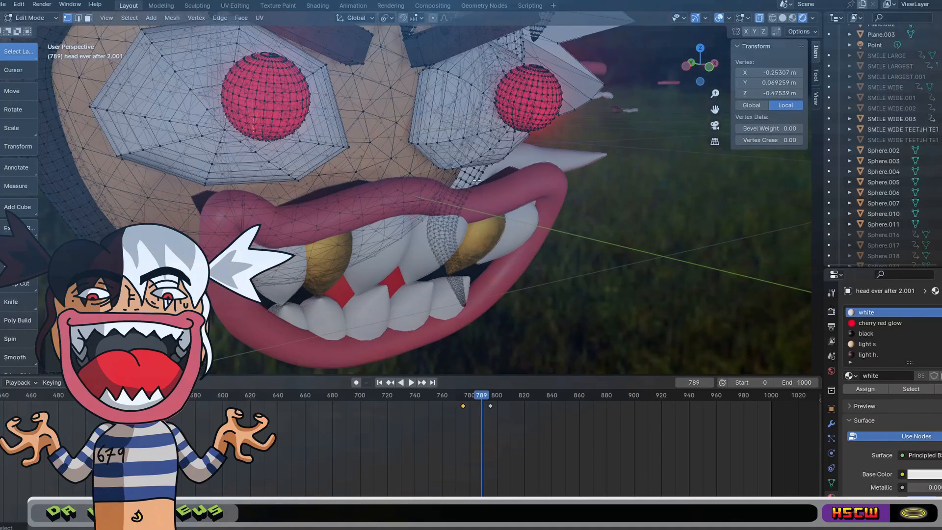
middle_click_drag(459, 176, 409, 172)
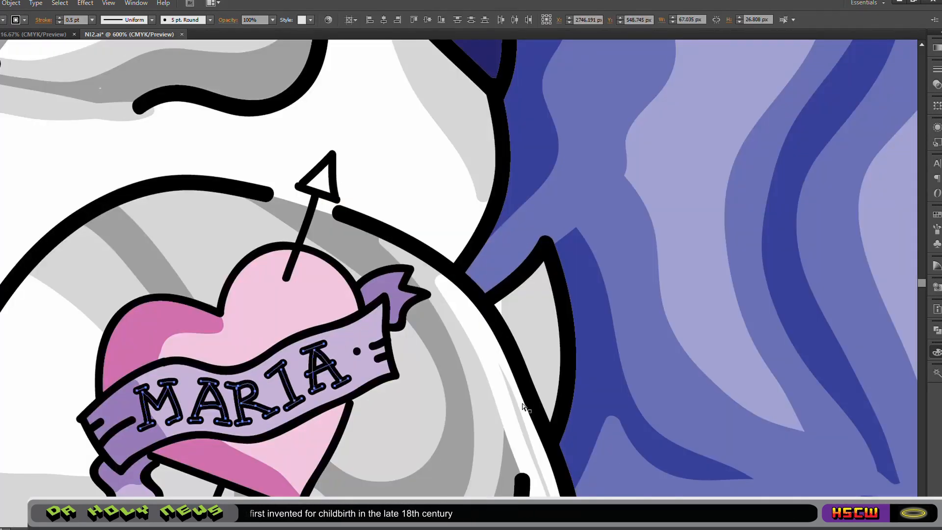
key("ctrl+minus")
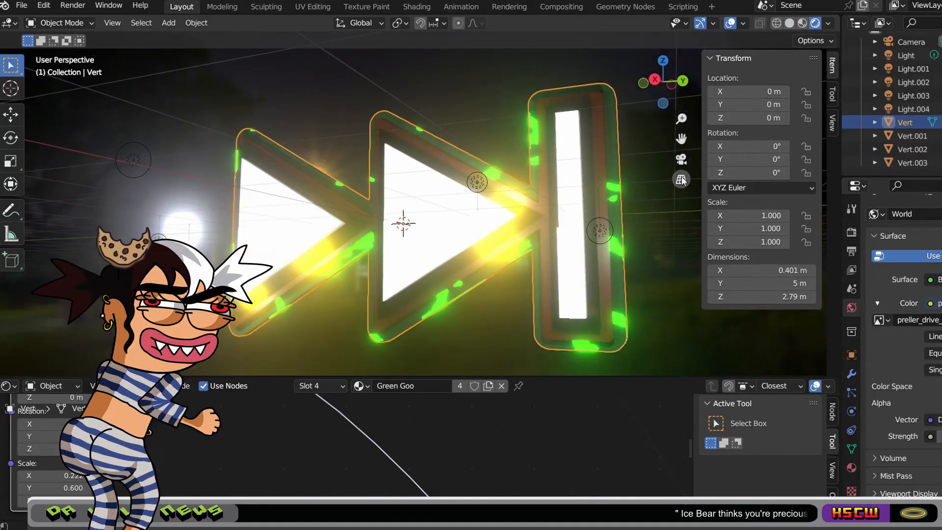
left_click(681, 180)
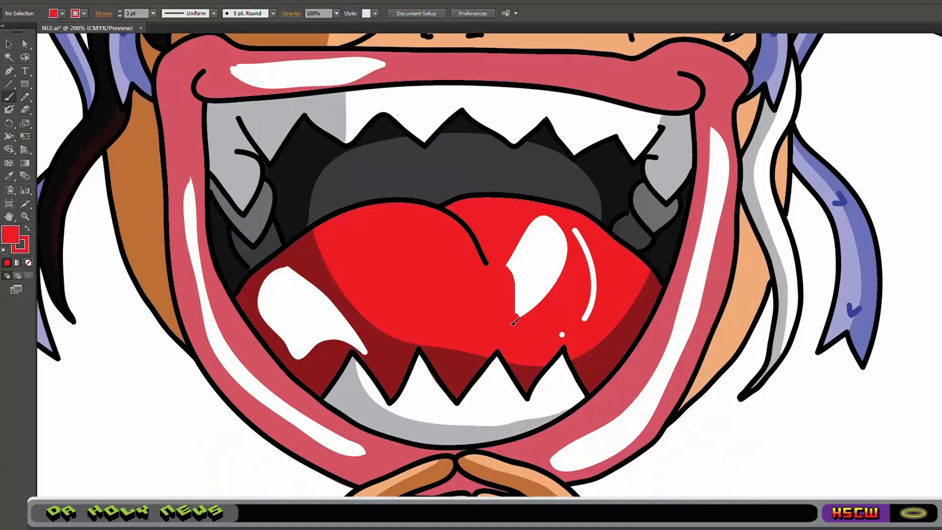
Switch to Illustrator and paint over the white highlights on the tongue, lips and hand with brush strokes in the matching base colours
mouse_move(516, 273)
left_mouse_down()
mouse_move(538, 290)
mouse_move(565, 260)
left_mouse_up()
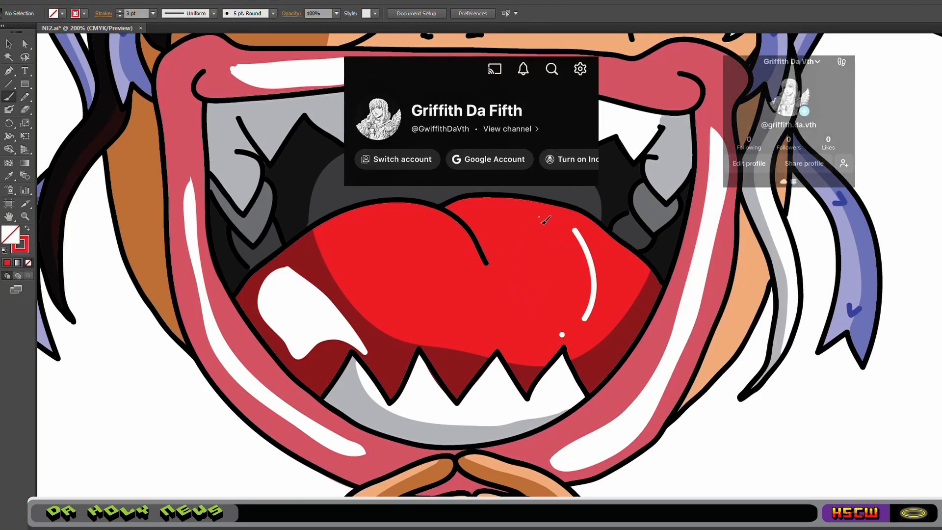
left_click_drag(237, 372, 266, 398)
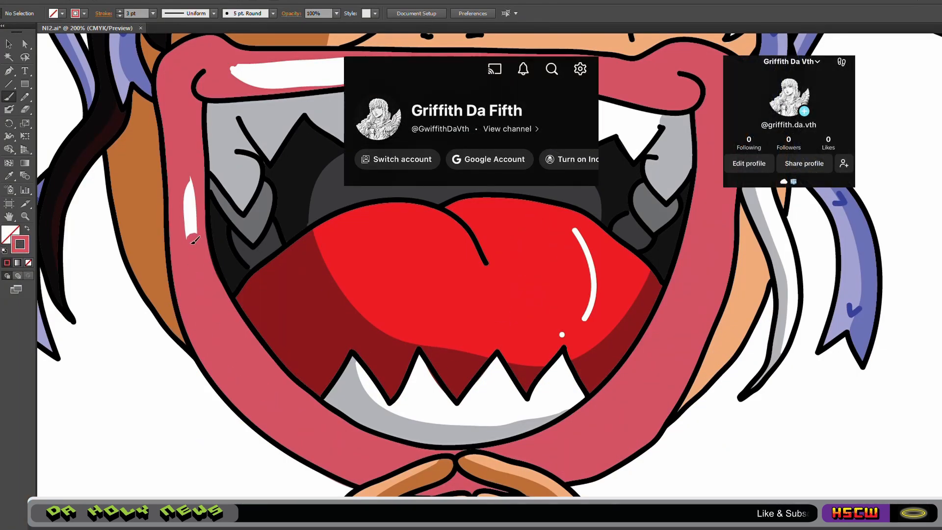
scroll(208, 195, "up", 1)
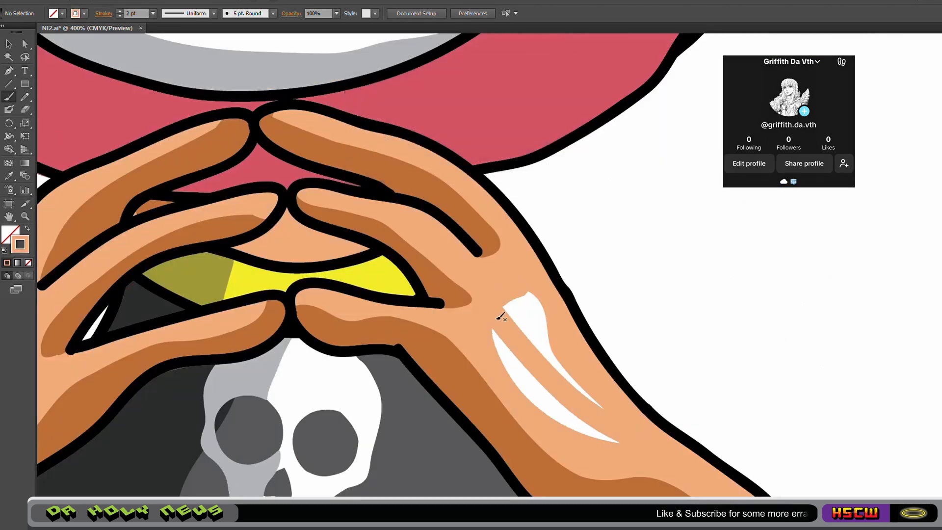
left_click_drag(495, 328, 609, 441)
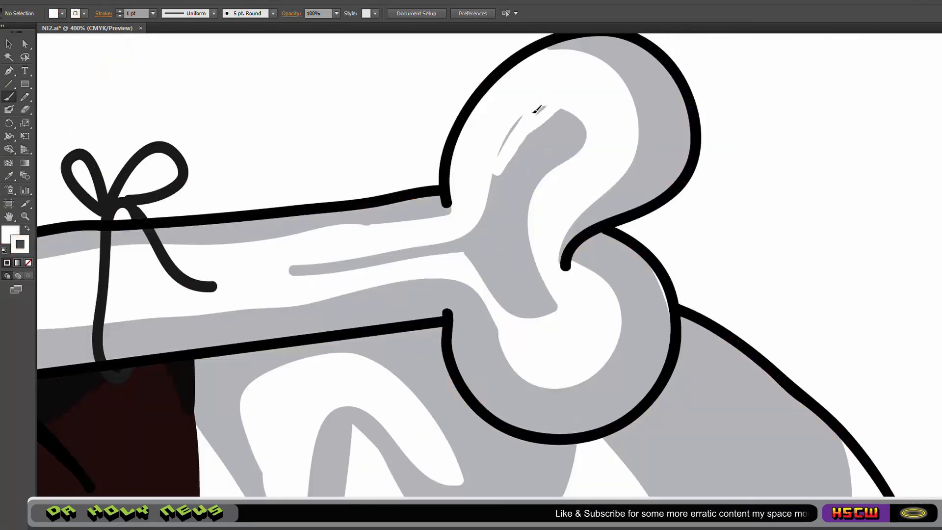
Paint over the inner grey shading at the bone's large end with white 1 pt brush strokes
mouse_move(483, 242)
left_mouse_down()
mouse_move(523, 168)
mouse_move(537, 196)
mouse_move(573, 132)
left_mouse_up()
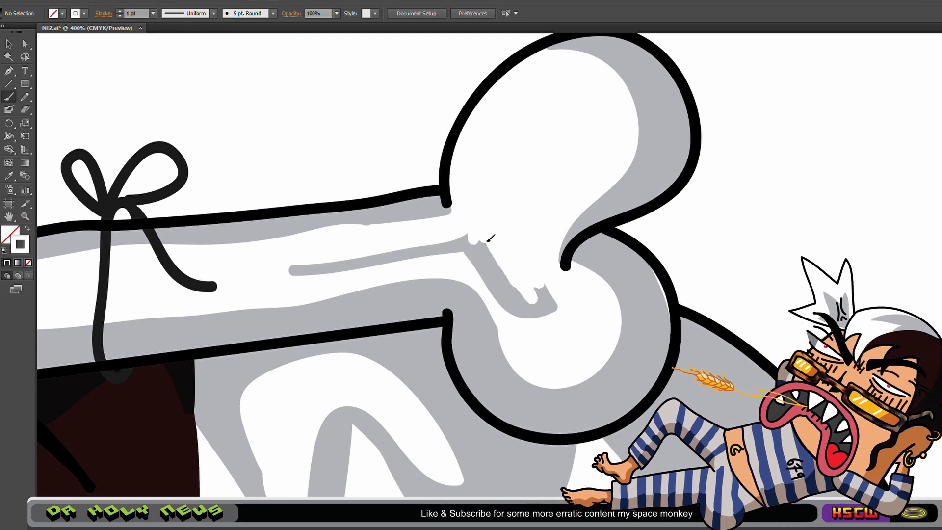
left_click_drag(508, 296, 559, 319)
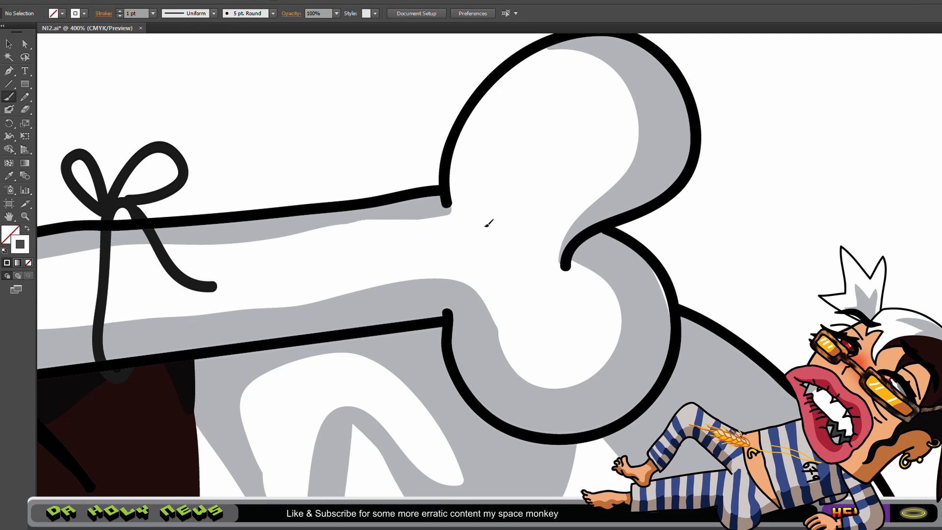
Fill the white gap in the grey shading at the base of the white hair tuft with 1 pt grey brush strokes
scroll(491, 226, "down", 4)
key("ctrl+1")
scroll(664, 416, "up", 4)
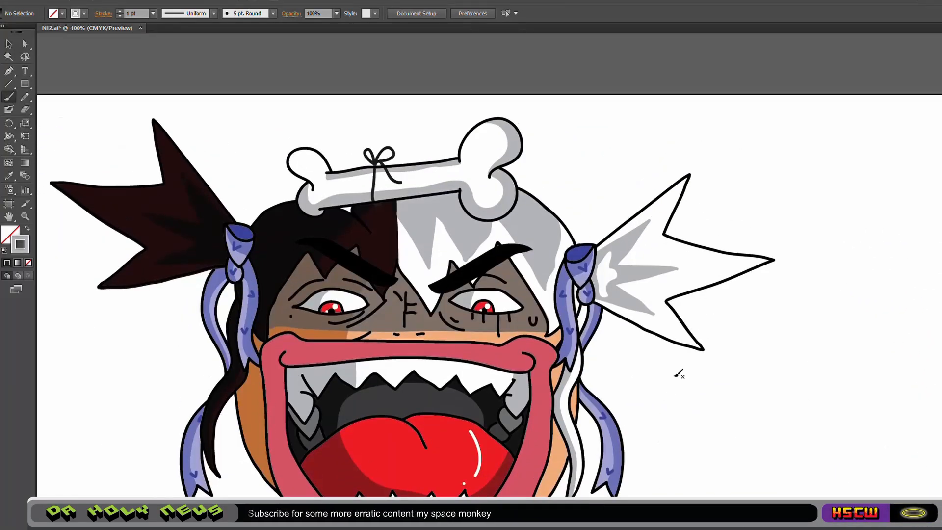
key("ctrl+plus")
key("ctrl+plus")
key("ctrl+plus")
key("ctrl+plus")
scroll(488, 265, "right", 10)
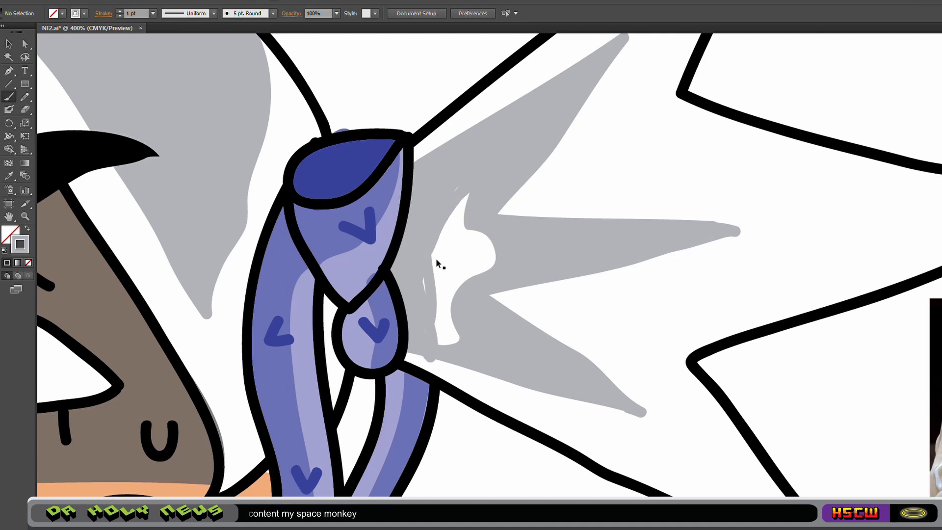
mouse_move(418, 227)
left_mouse_down()
mouse_move(443, 345)
mouse_move(460, 337)
mouse_move(460, 323)
left_mouse_up()
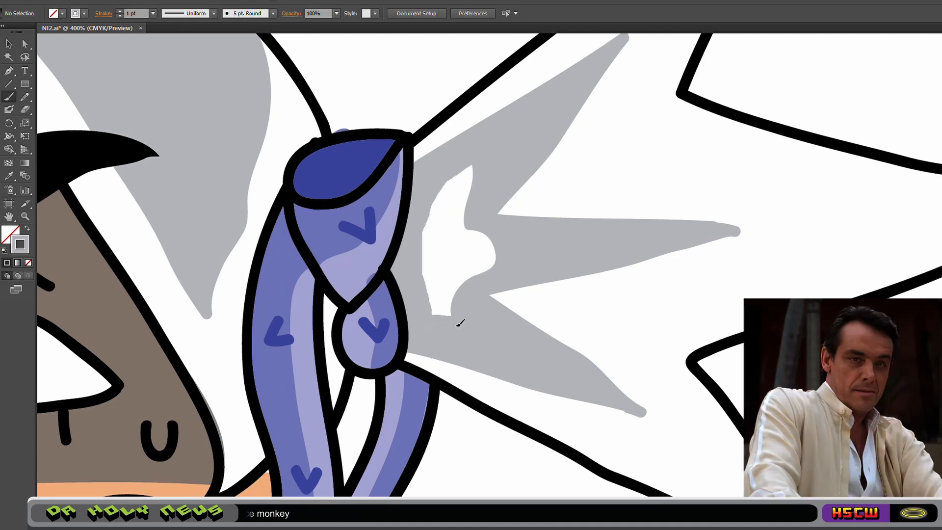
mouse_move(414, 283)
left_mouse_down()
mouse_move(452, 287)
mouse_move(414, 280)
mouse_move(427, 235)
left_mouse_up()
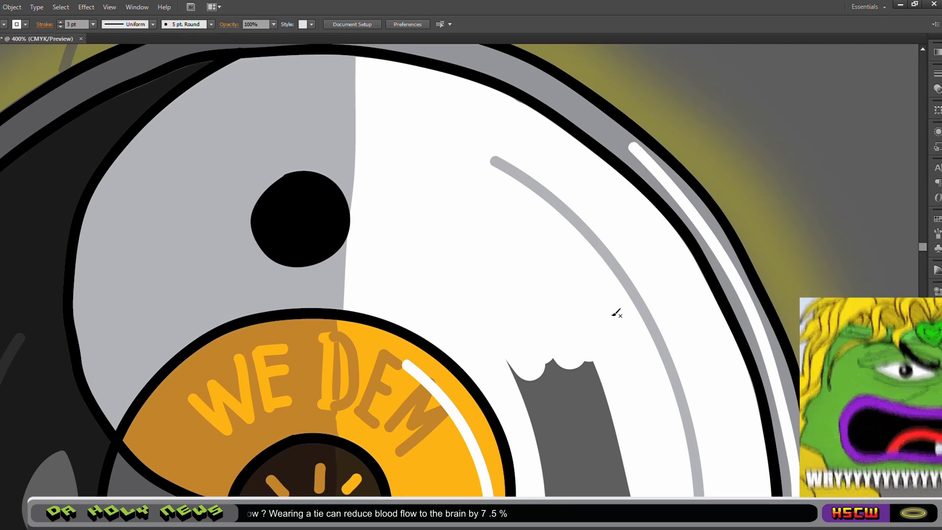
Paint over the dark grey shape on the white part of the round emblem with white 3 pt brush strokes
mouse_move(612, 315)
left_mouse_down()
mouse_move(611, 150)
mouse_move(563, 138)
left_mouse_up()
left_click_drag(519, 185, 547, 359)
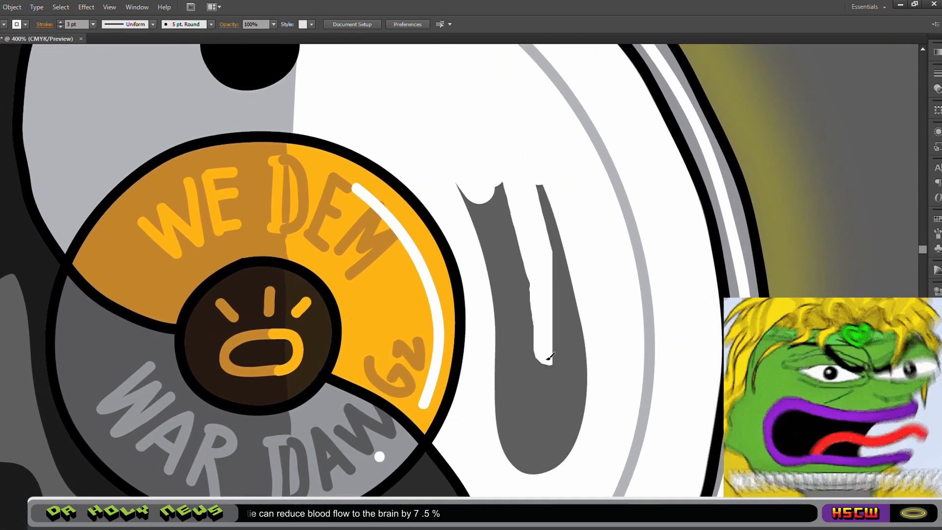